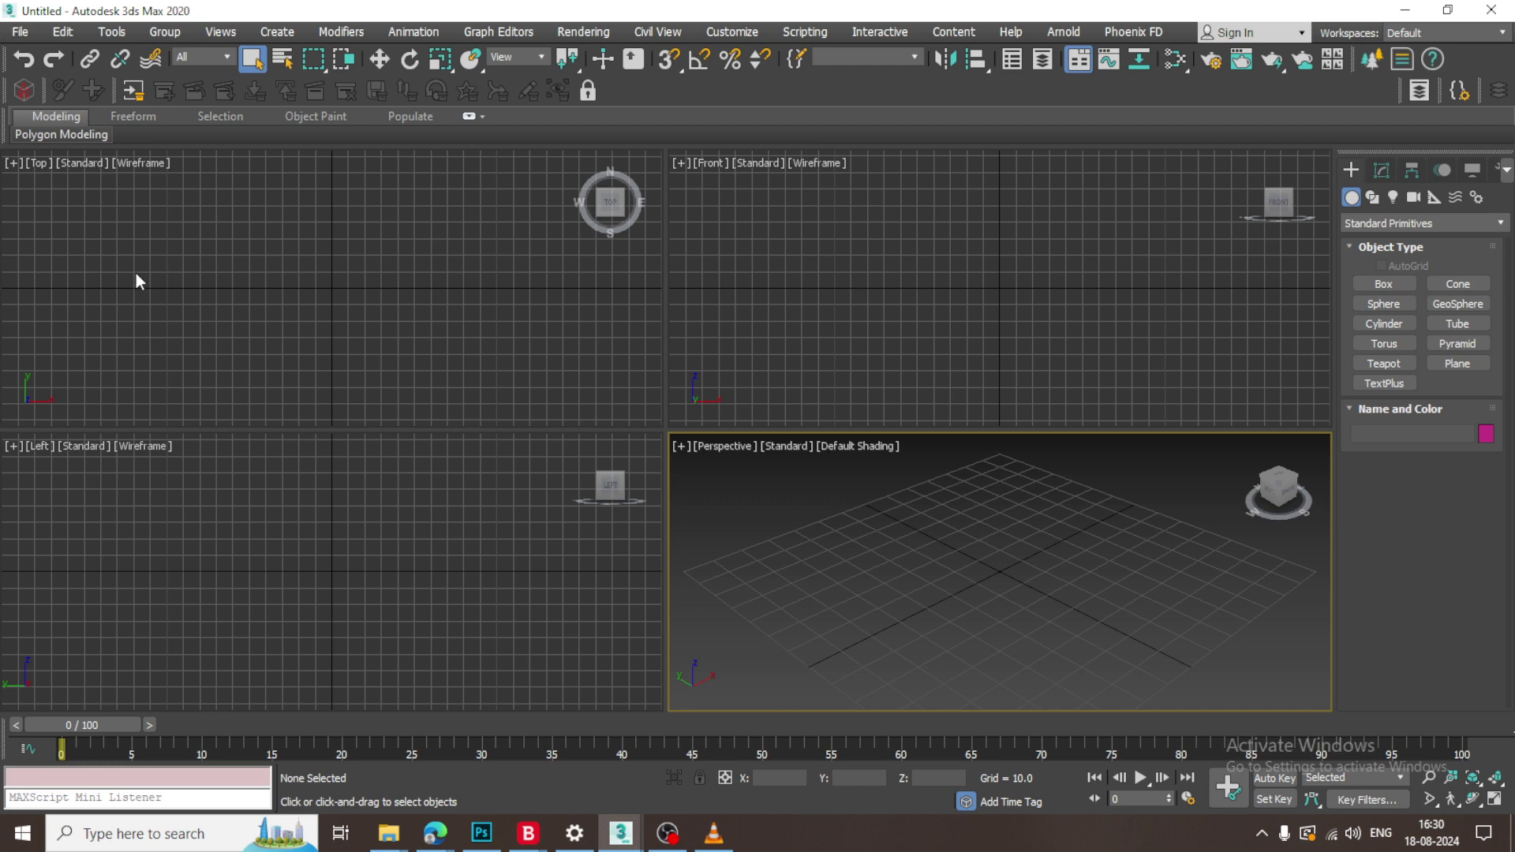
# View the reference image stall.jpg from the August 2024 folder on drive D.
pyautogui.click(20, 33)
pyautogui.click(100, 155)
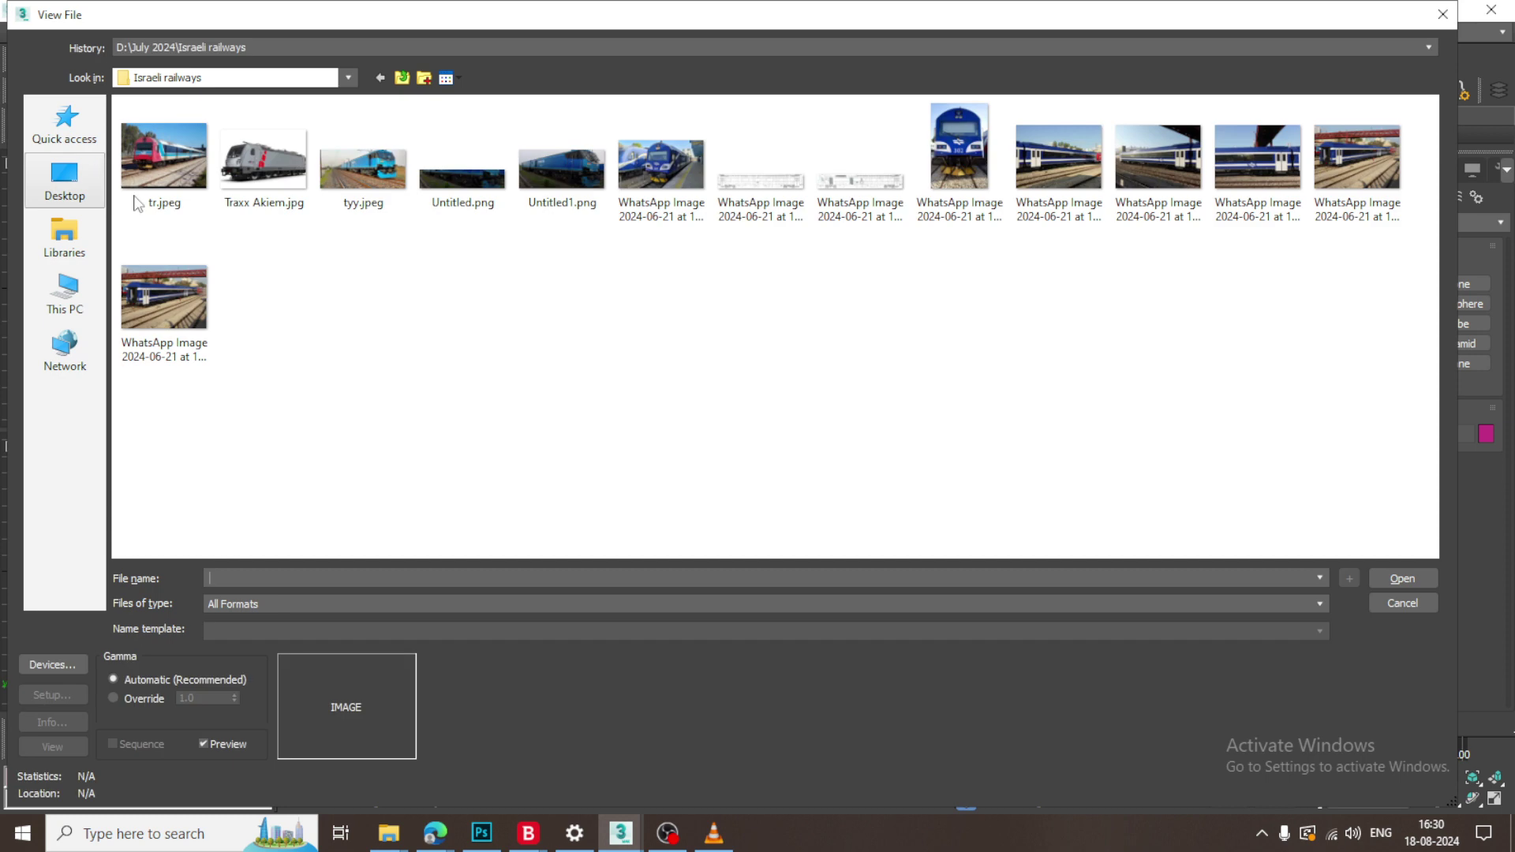
pyautogui.click(64, 294)
pyautogui.doubleClick(416, 278)
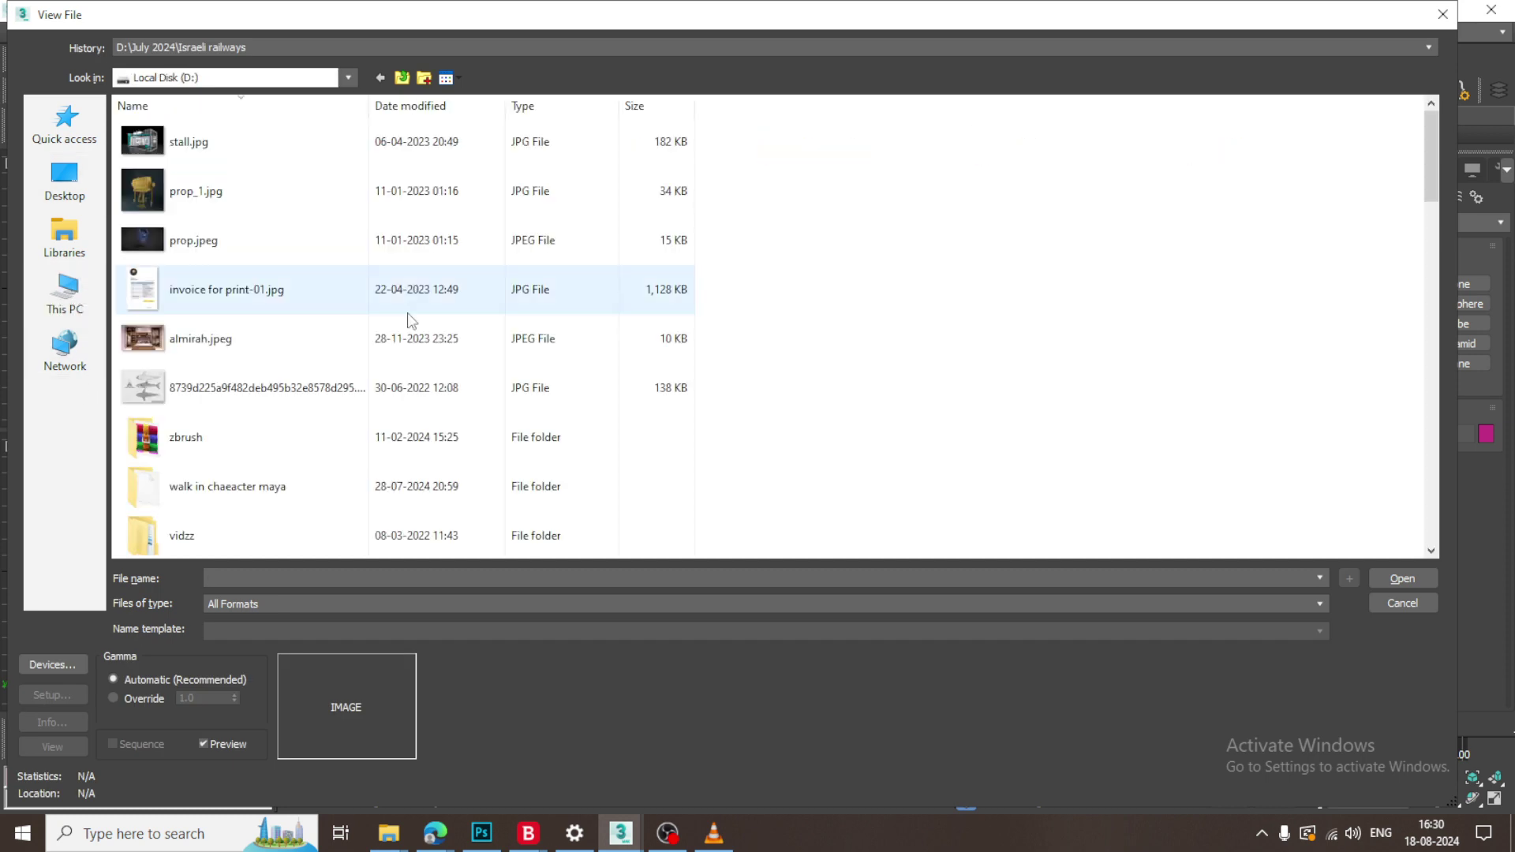
pyautogui.click(269, 406)
pyautogui.scroll(-5, 272, 426)
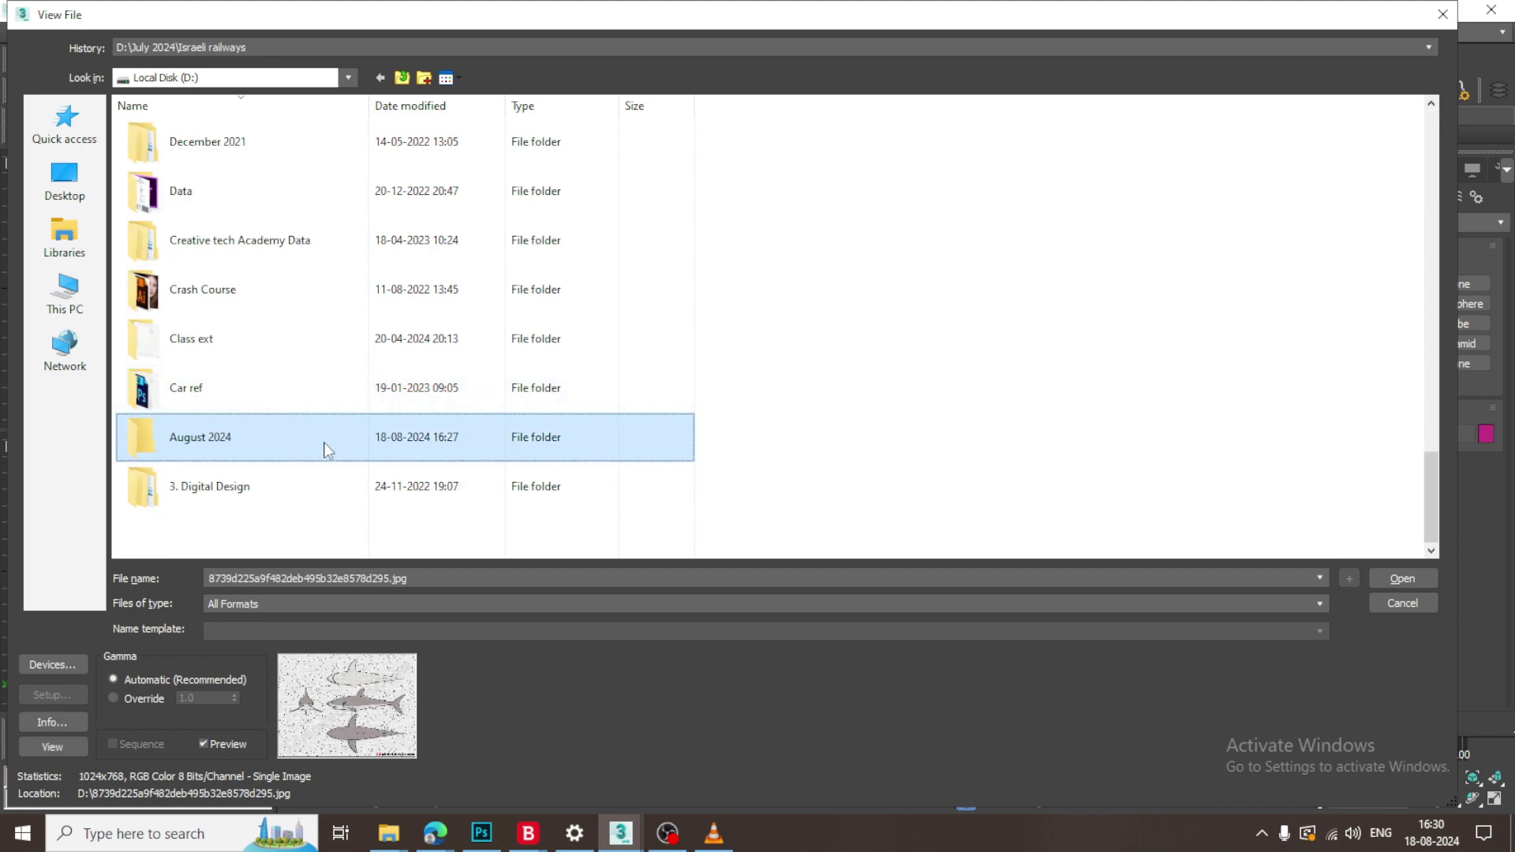
pyautogui.doubleClick(278, 447)
pyautogui.click(501, 158)
pyautogui.doubleClick(562, 164)
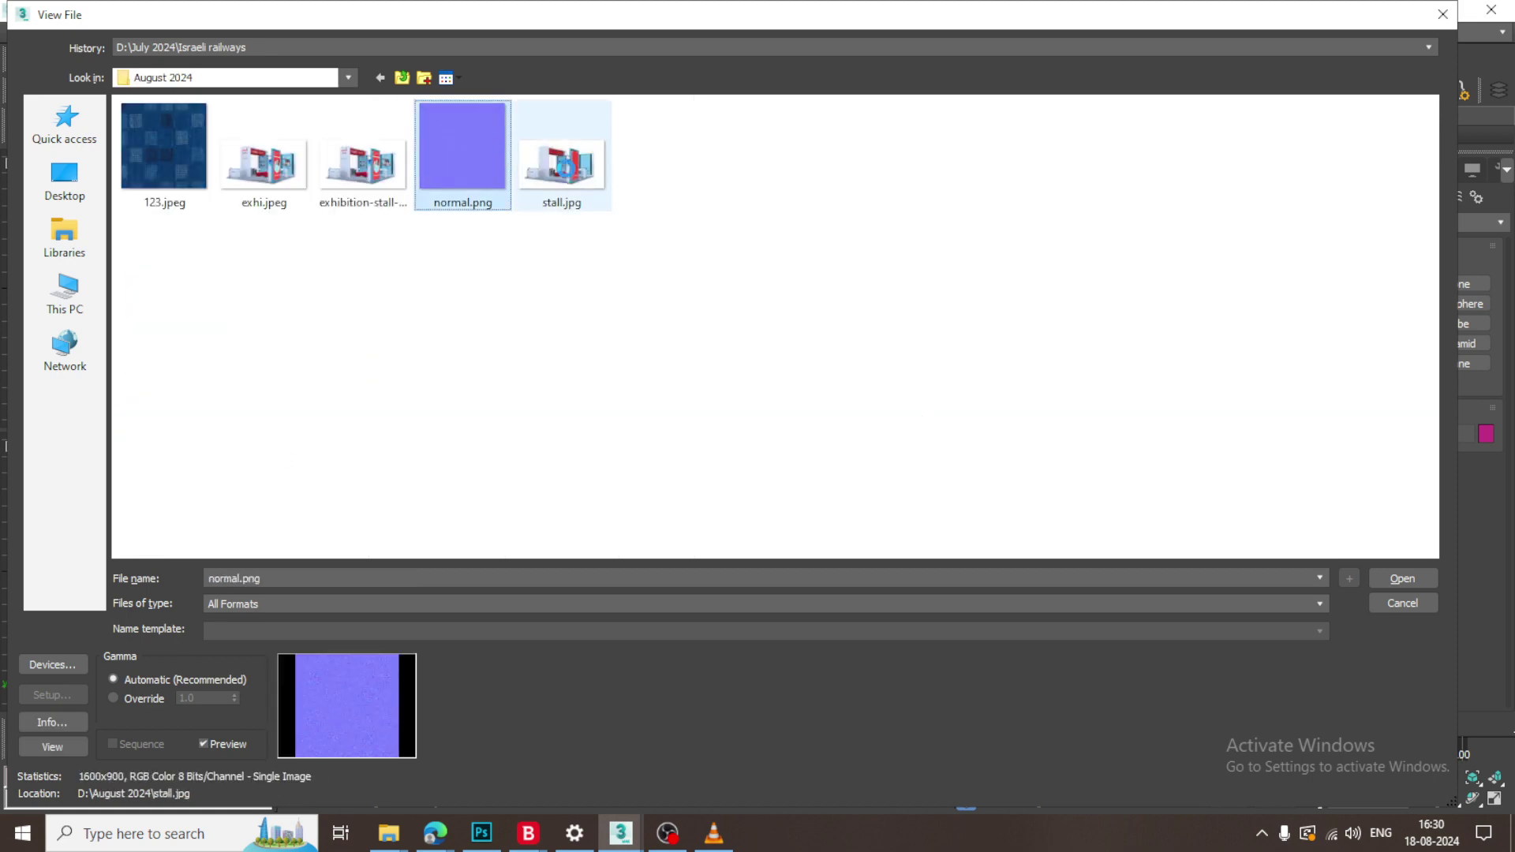
# Shrink the stall.jpg reference window into the upper corner of the workspace and fit the whole stall image inside it.
pyautogui.moveTo(700, 218); pyautogui.dragTo(315, 101)
pyautogui.moveTo(753, 568); pyautogui.dragTo(505, 497)
pyautogui.moveTo(259, 337); pyautogui.dragTo(180, 306, button='middle')
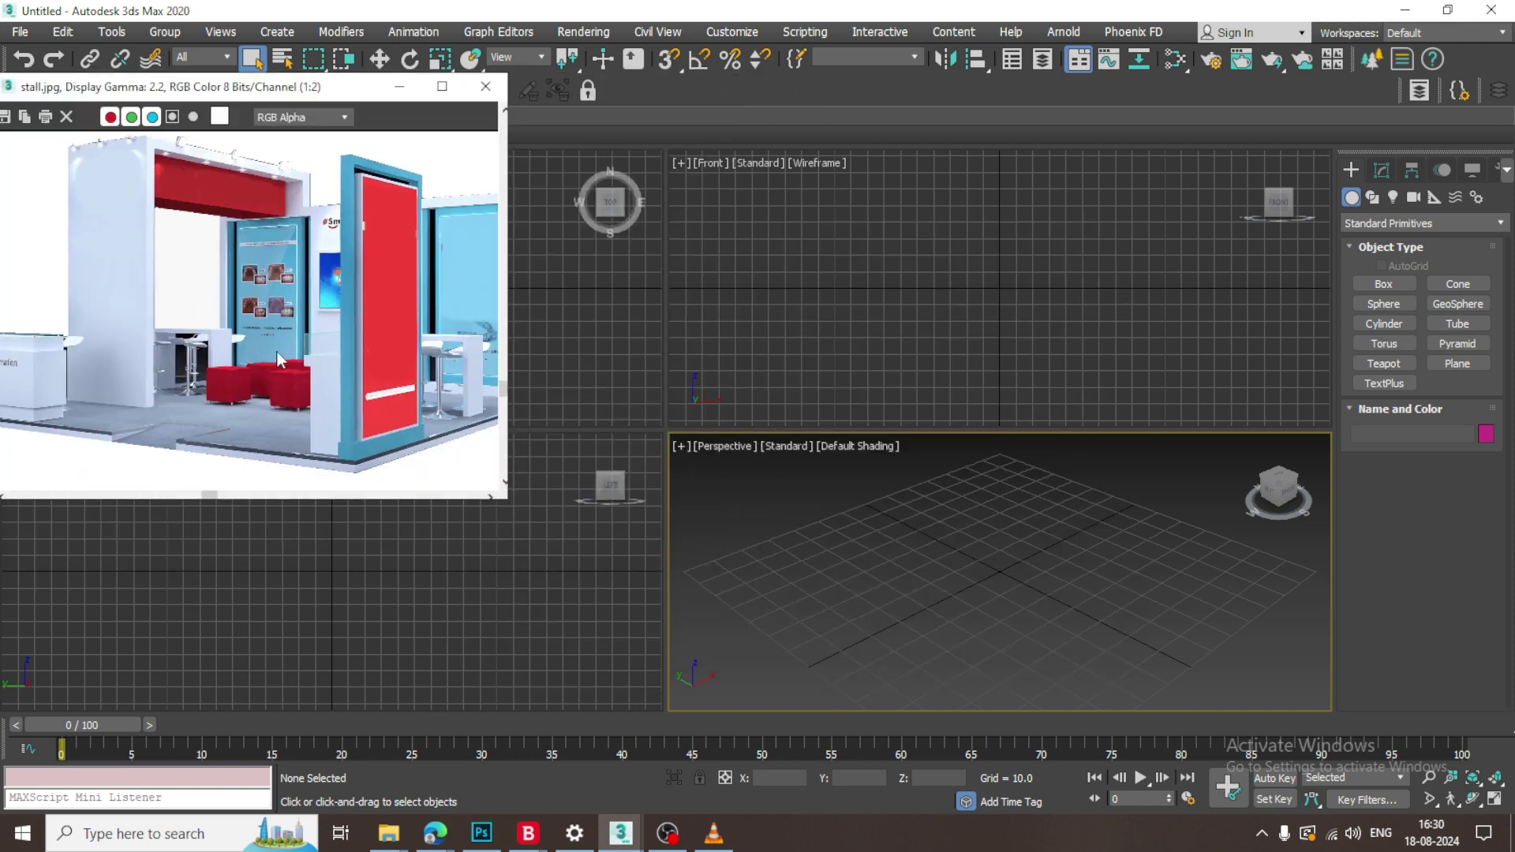
pyautogui.scroll(-1, 180, 306)
# Create a floor plane about 203 long and 268 wide over the grid in the Perspective view.
pyautogui.click(964, 567)
pyautogui.hotkey('alt', 'w')
pyautogui.keyDown('alt'); pyautogui.moveTo(964, 566); pyautogui.dragTo(1031, 509, button='middle'); pyautogui.keyUp('alt')
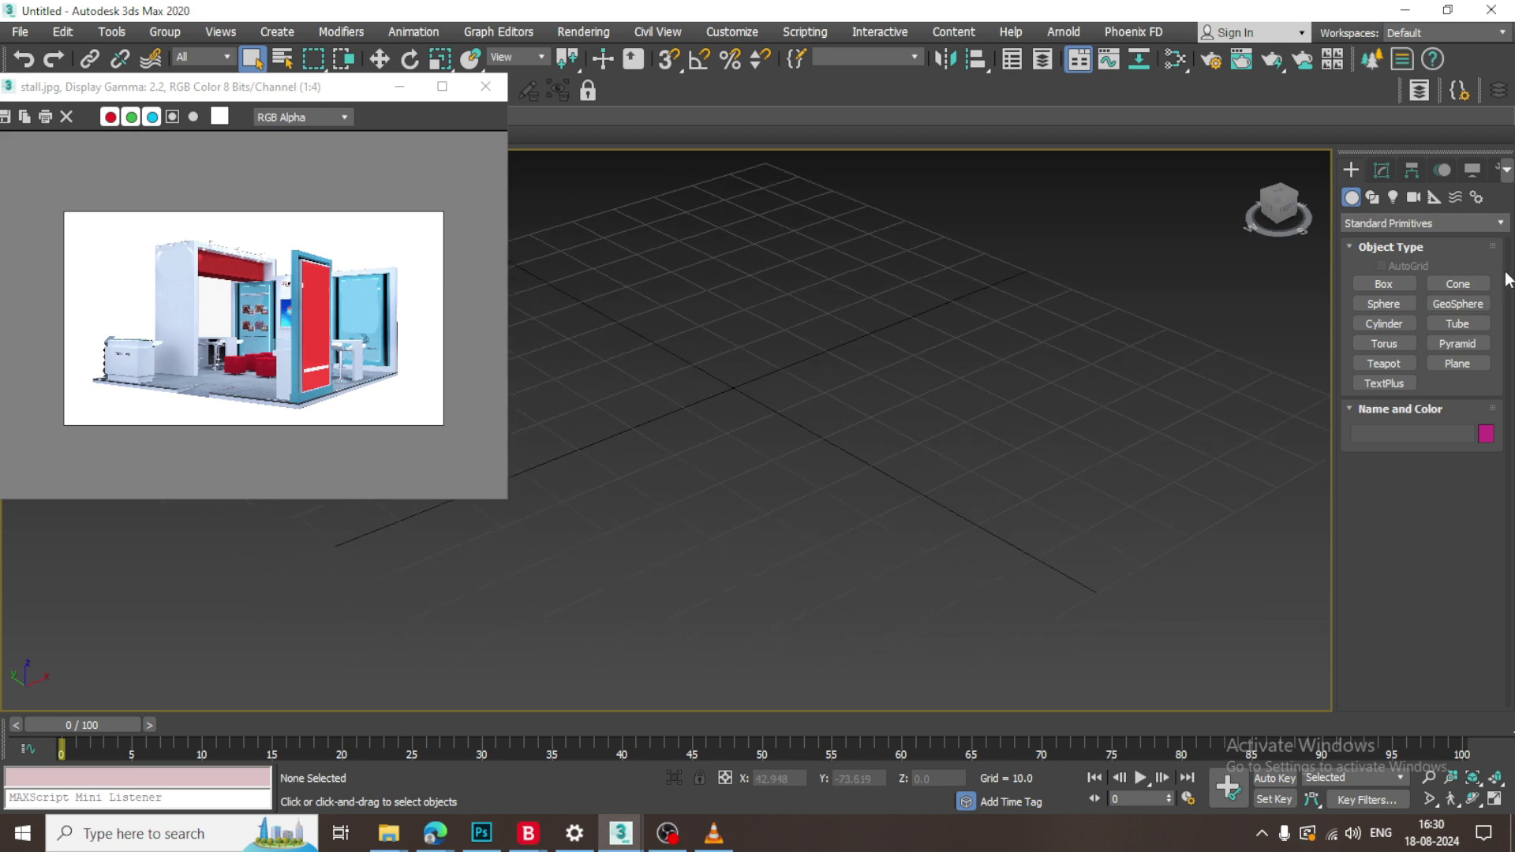
pyautogui.click(1461, 364)
pyautogui.scroll(-4, 752, 366)
pyautogui.moveTo(766, 378); pyautogui.dragTo(892, 335, button='middle')
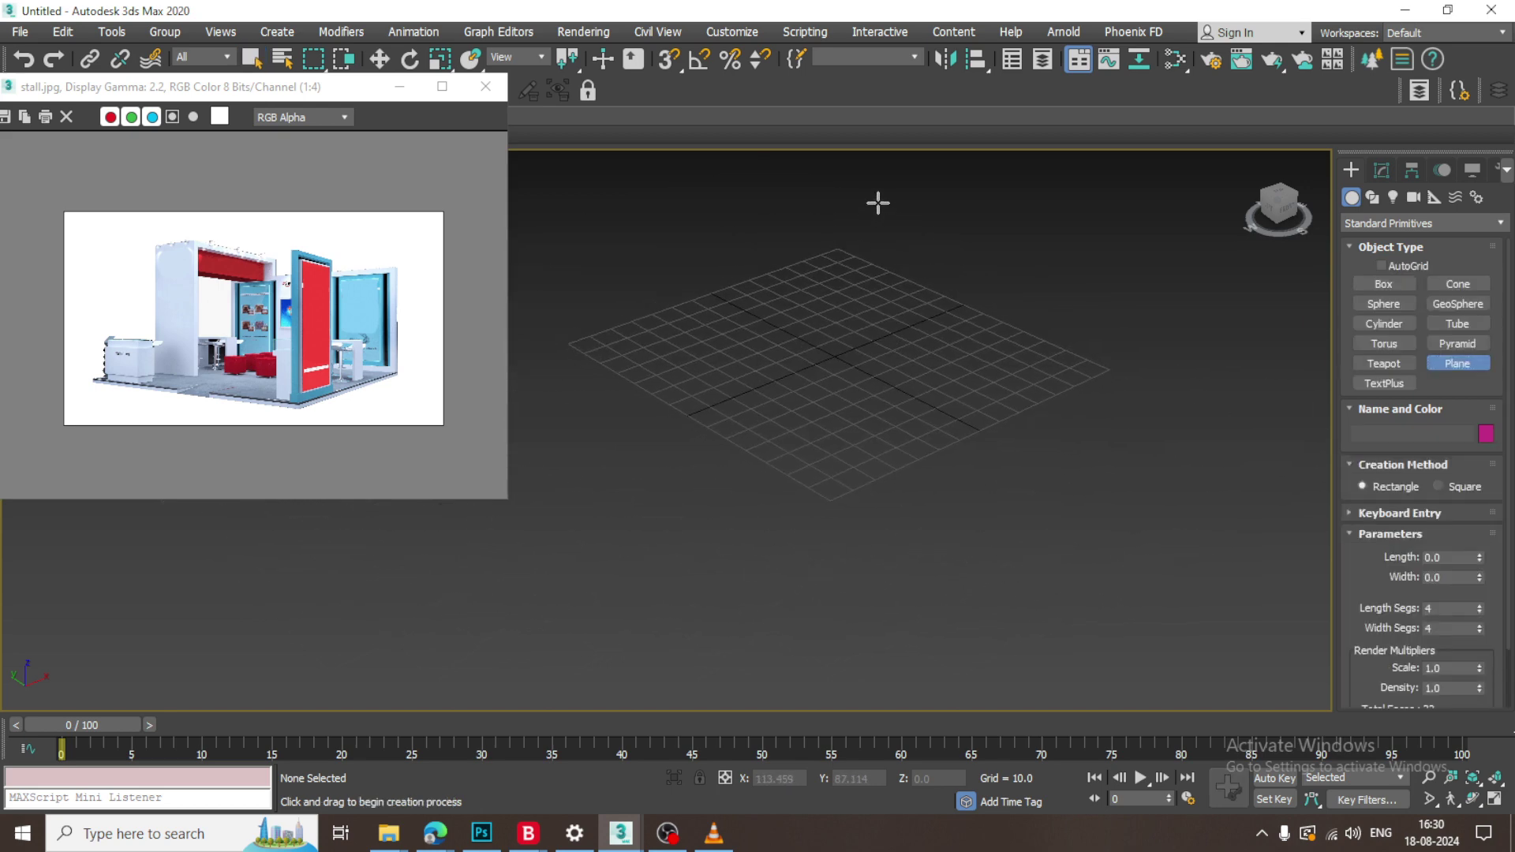
pyautogui.moveTo(877, 203); pyautogui.dragTo(724, 647)
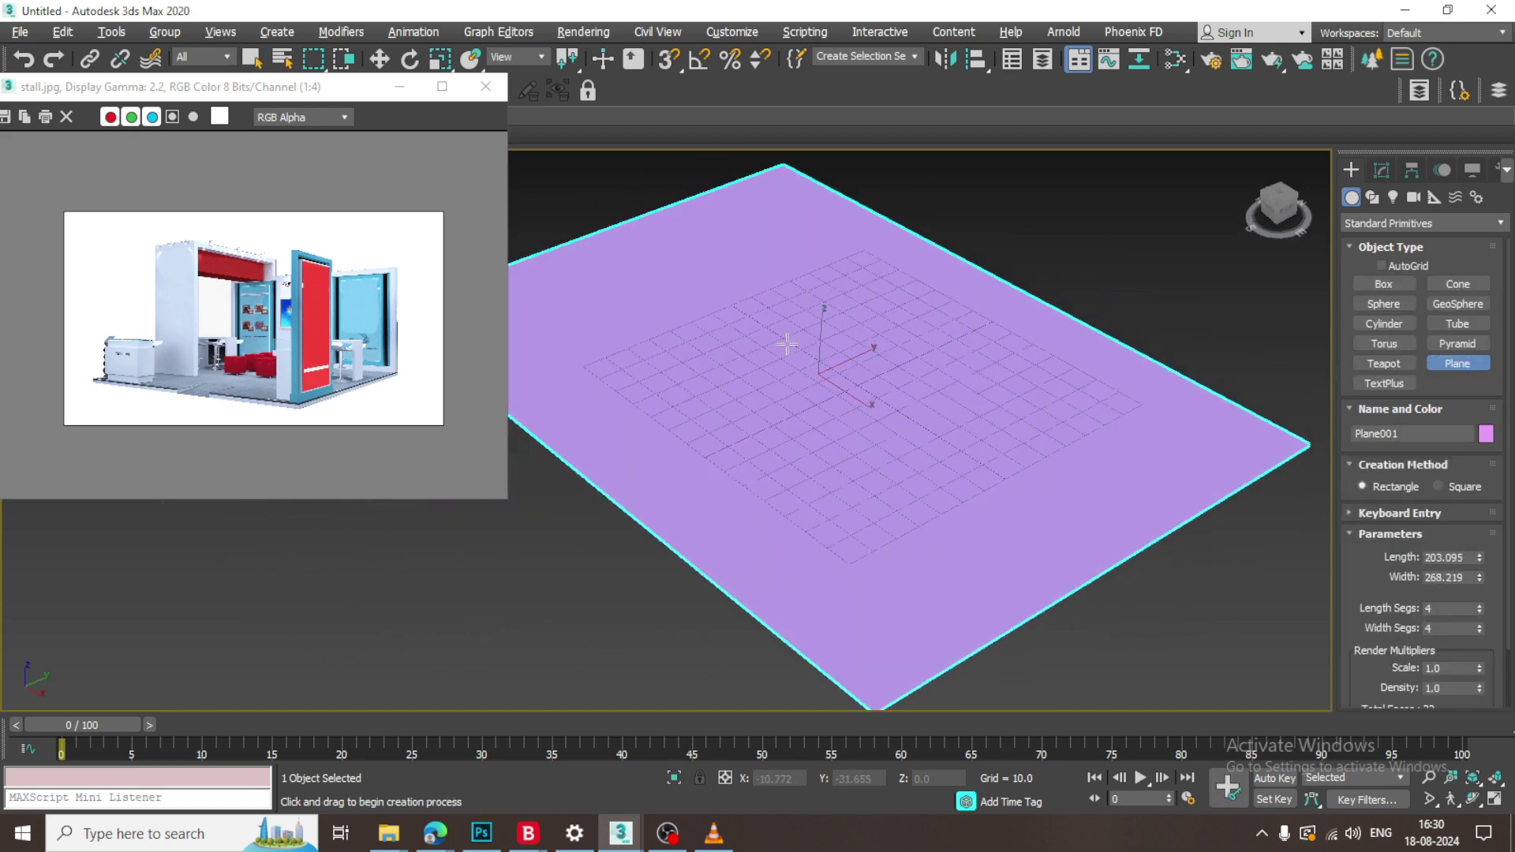
pyautogui.hotkey('alt', 'w')
pyautogui.click(975, 292)
pyautogui.hotkey('alt', 'w')
pyautogui.scroll(-3, 958, 316)
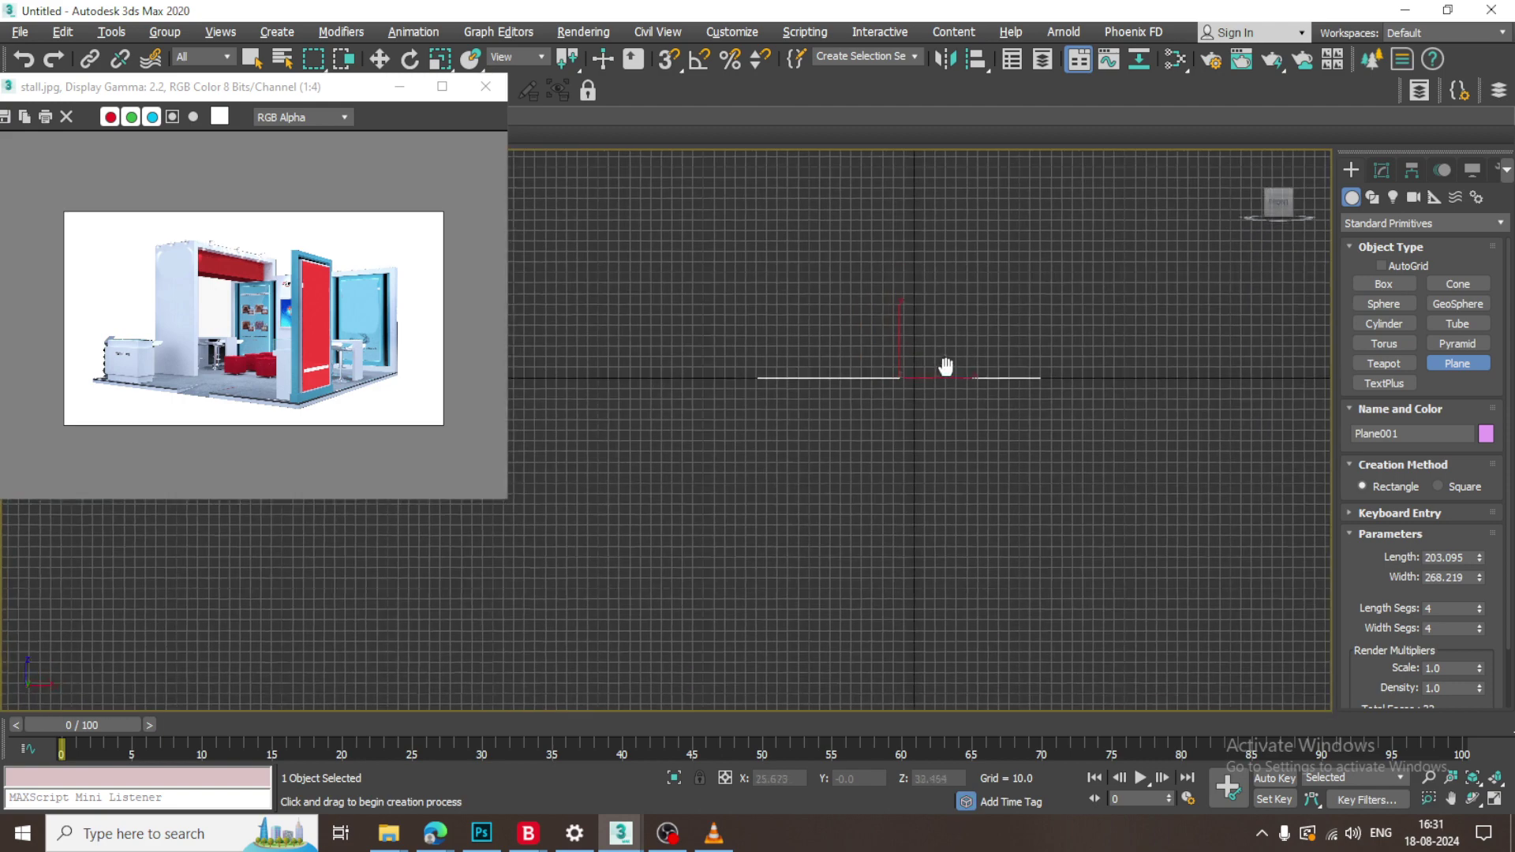
pyautogui.hotkey('alt', 'w')
pyautogui.rightClick(611, 367)
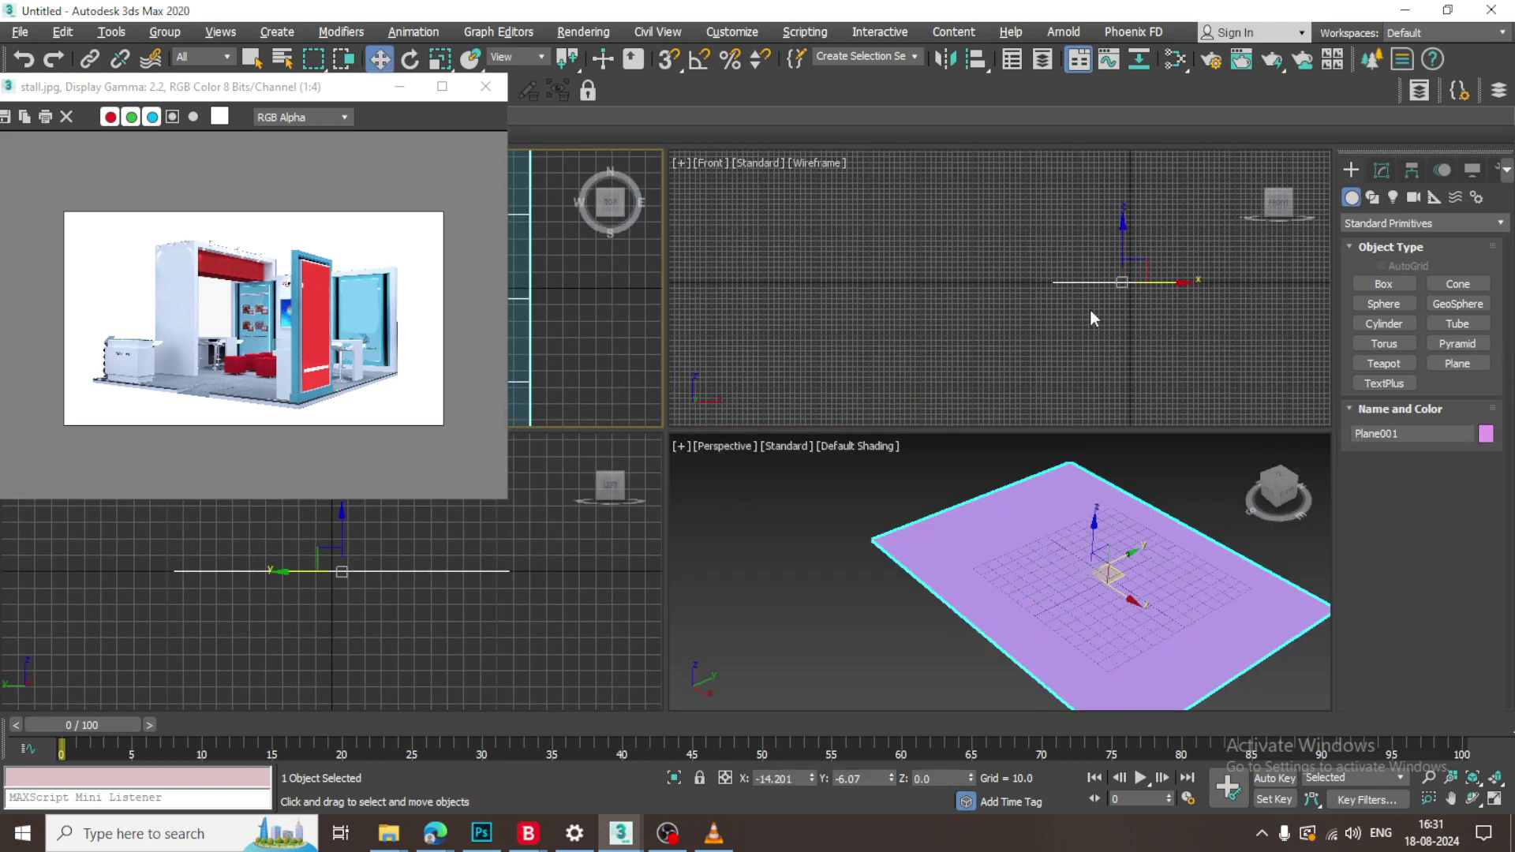
# Convert the floor plane to an Editable Poly.
pyautogui.moveTo(1069, 306); pyautogui.dragTo(1010, 332, button='middle')
pyautogui.hotkey('alt', 'w')
pyautogui.hotkey('alt', 'w')
pyautogui.click(1133, 574)
pyautogui.press('1')
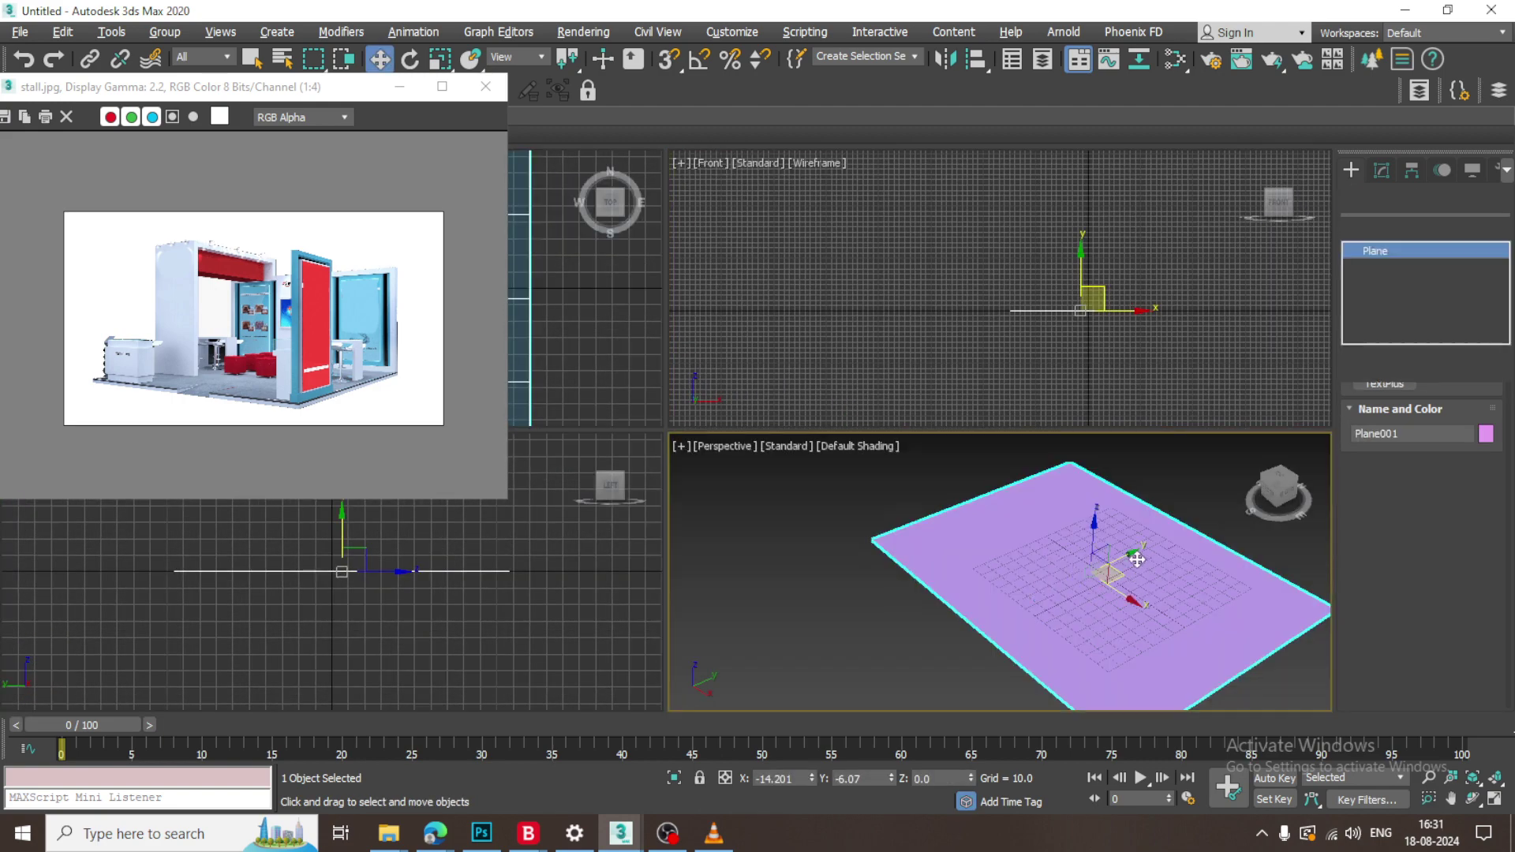
pyautogui.scroll(-1, 1132, 564)
pyautogui.moveTo(1129, 570); pyautogui.dragTo(1029, 532, button='middle')
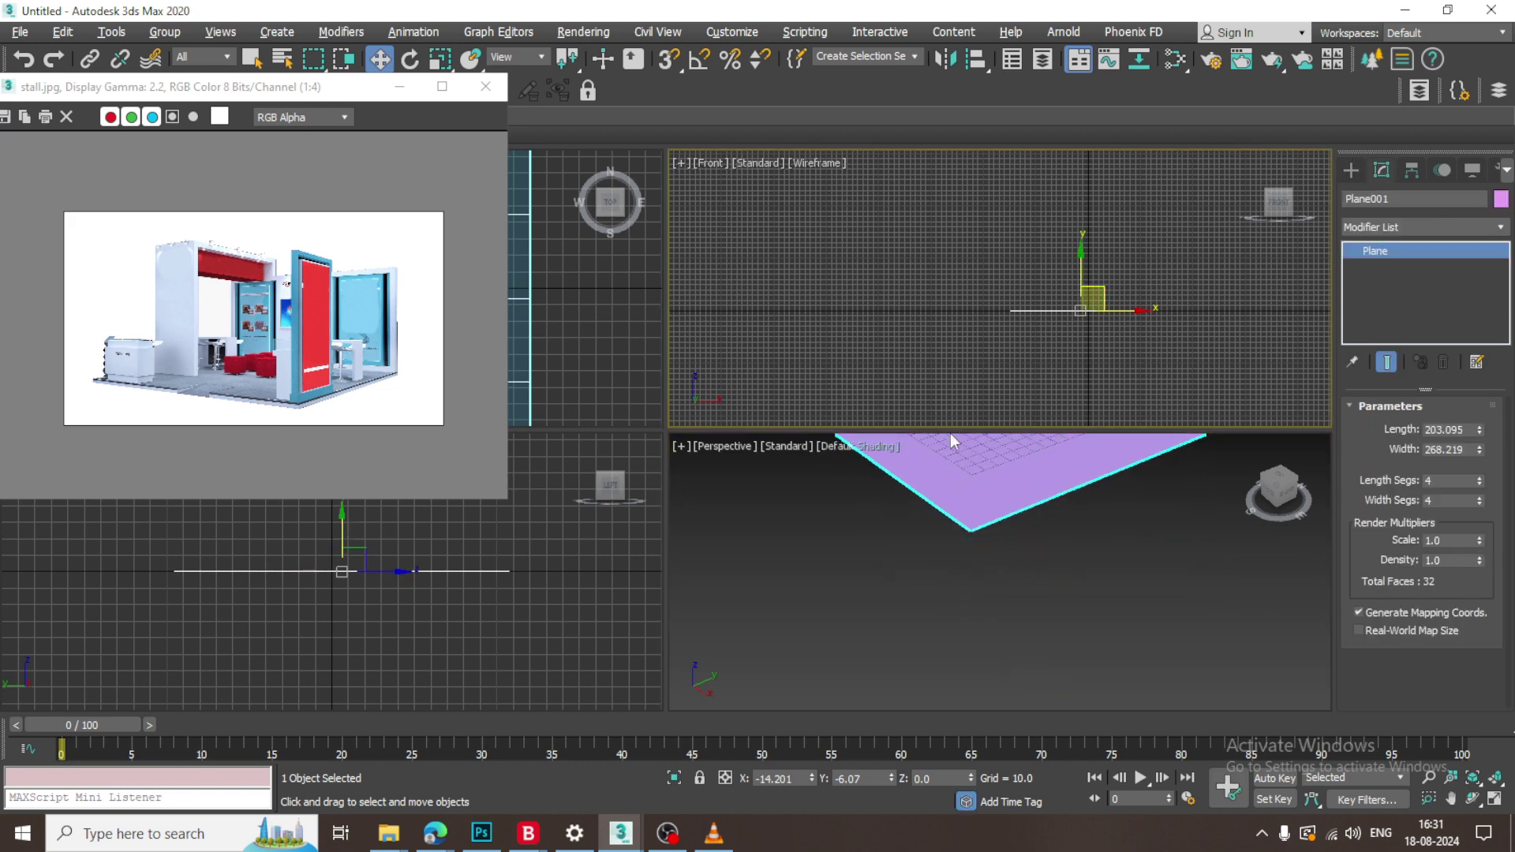
pyautogui.rightClick(971, 519)
pyautogui.moveTo(1050, 713)
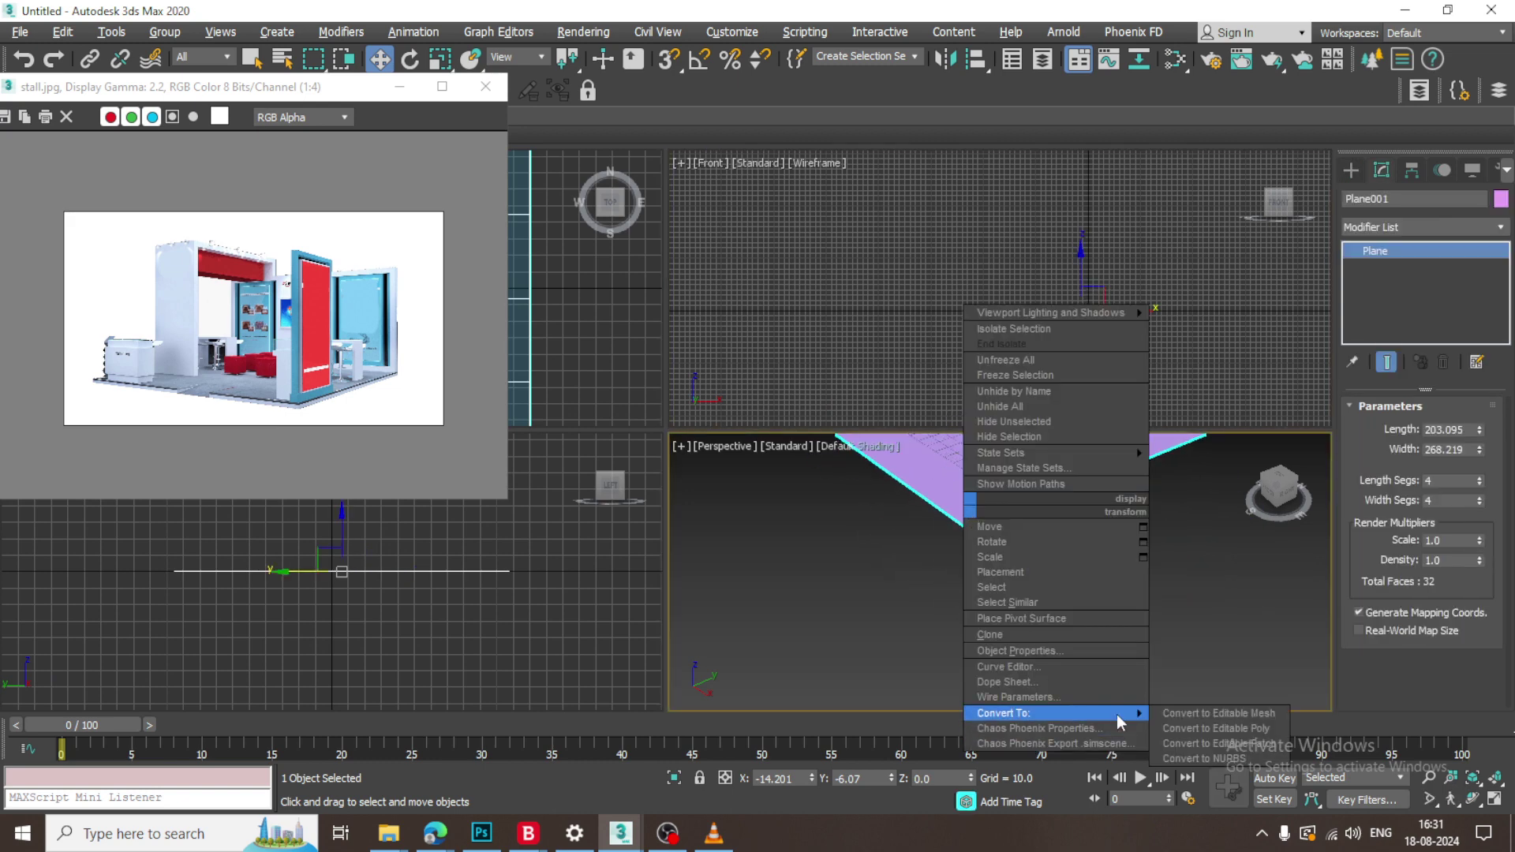
pyautogui.click(1267, 734)
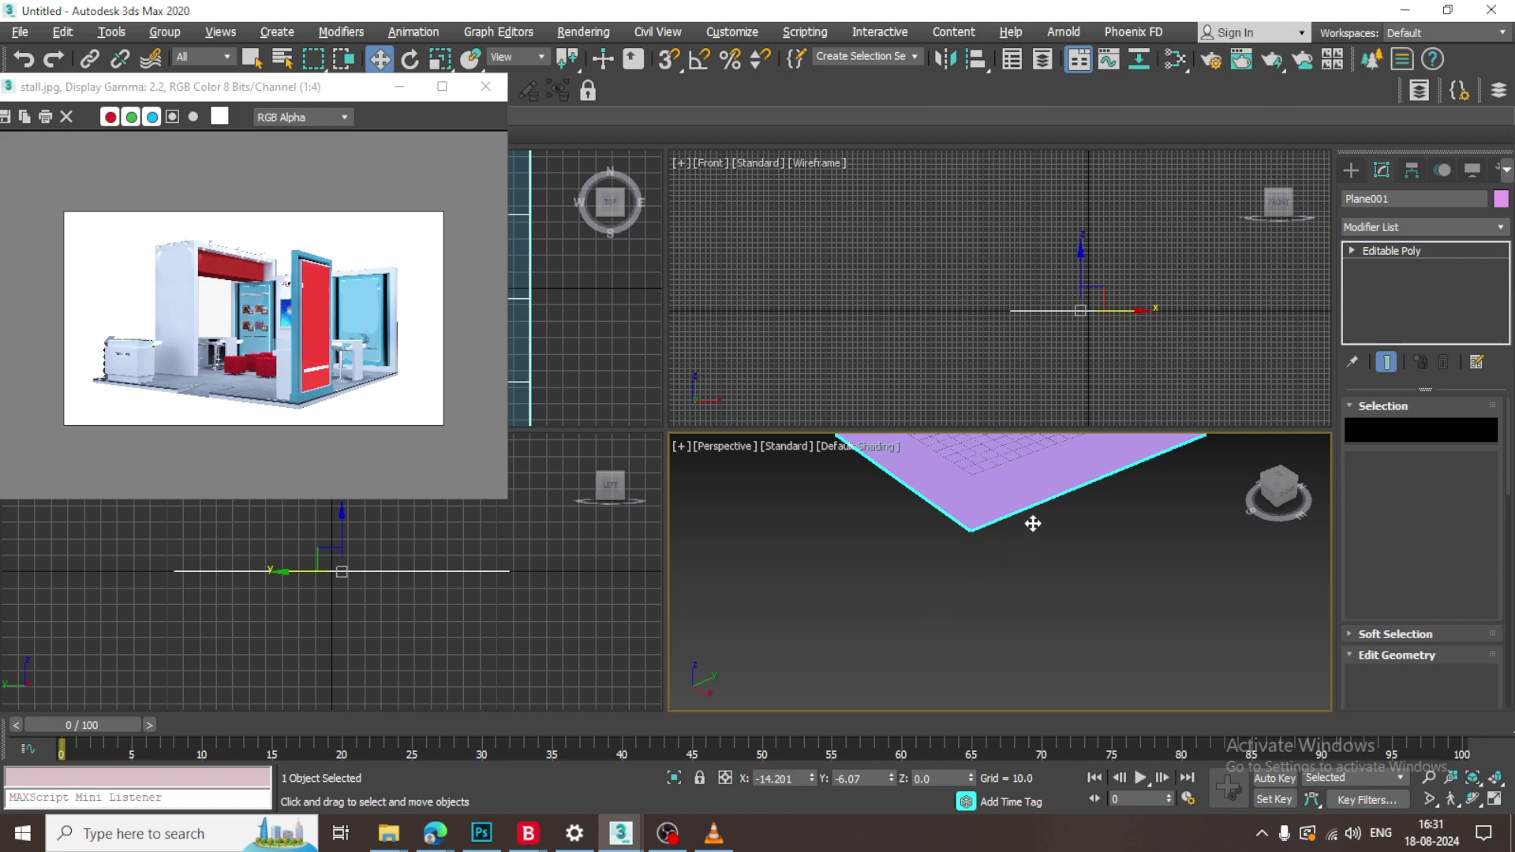
pyautogui.press('1')
pyautogui.moveTo(1064, 490); pyautogui.dragTo(970, 547)
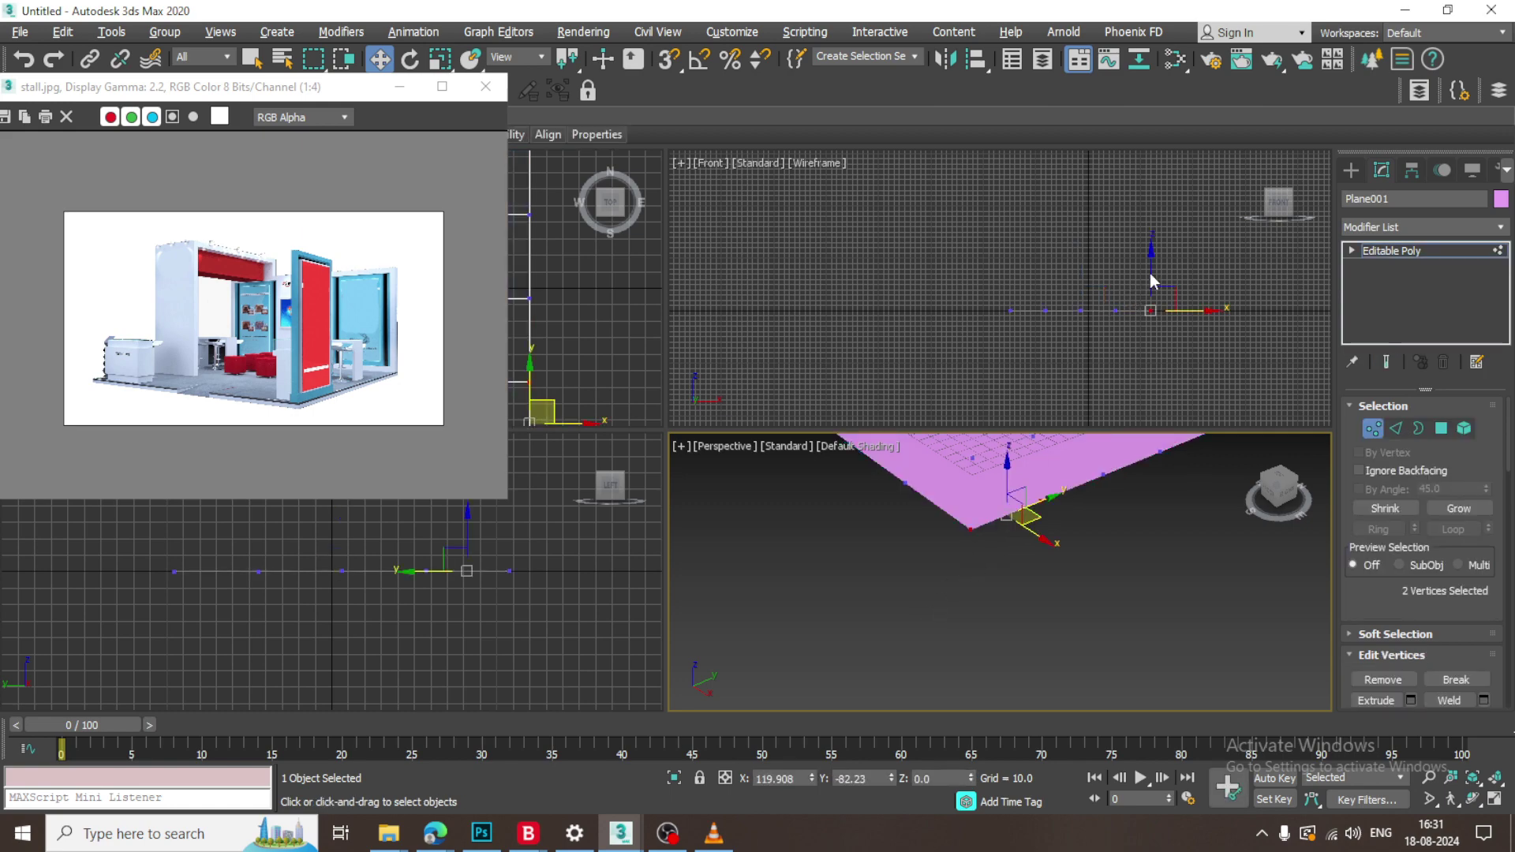
pyautogui.moveTo(1150, 274); pyautogui.dragTo(1150, 234)
pyautogui.hotkey('ctrl', 'z')
pyautogui.moveTo(1123, 245); pyautogui.dragTo(1122, 256, button='middle')
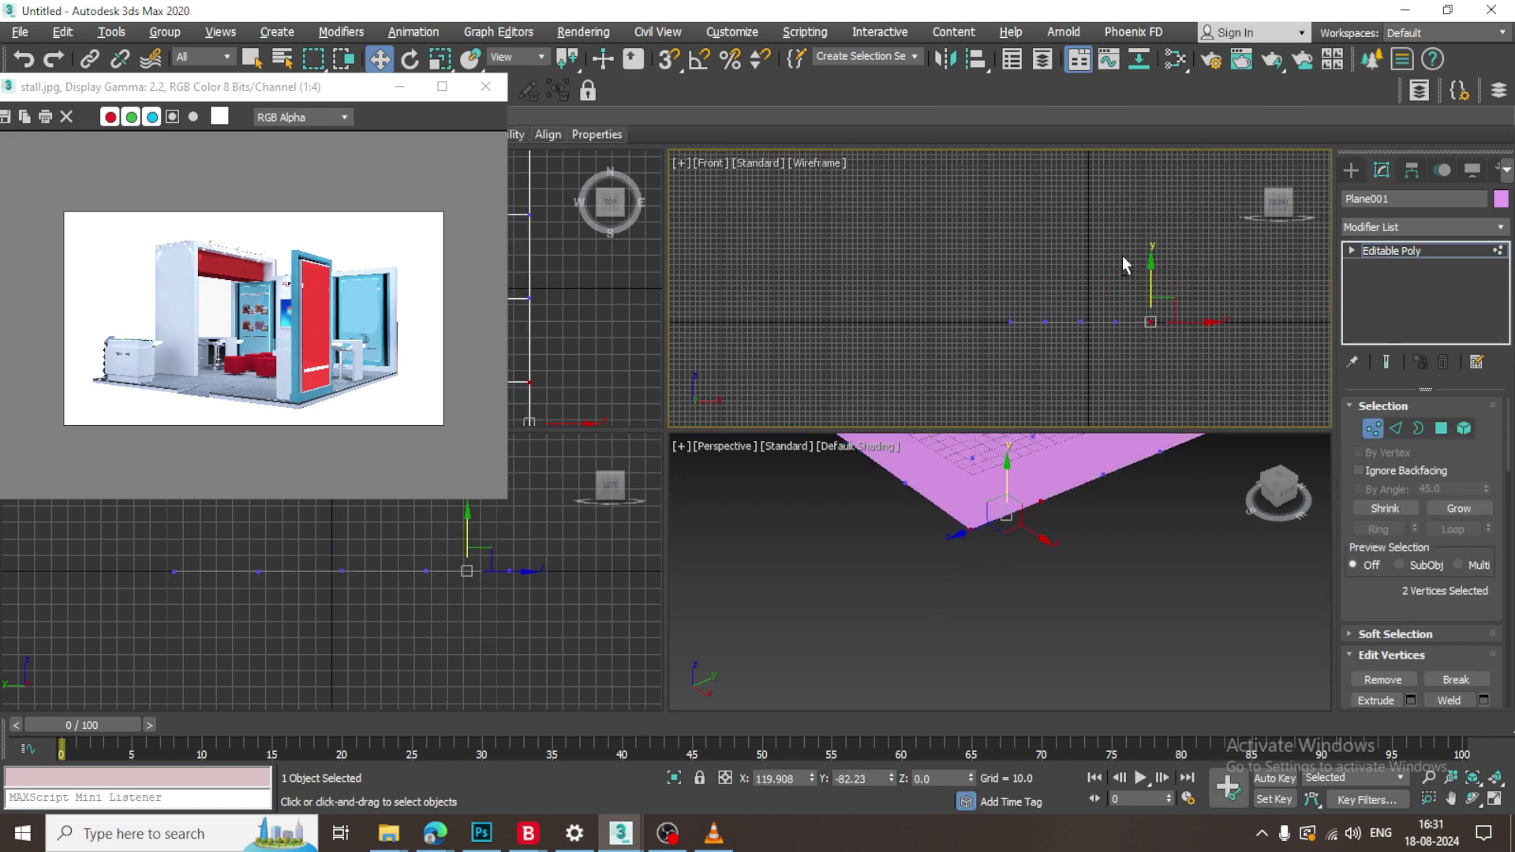
# Draw an open three-sided portal outline with the Line tool in the Front view, both uprights standing on the floor plane.
pyautogui.hotkey('alt', 'w')
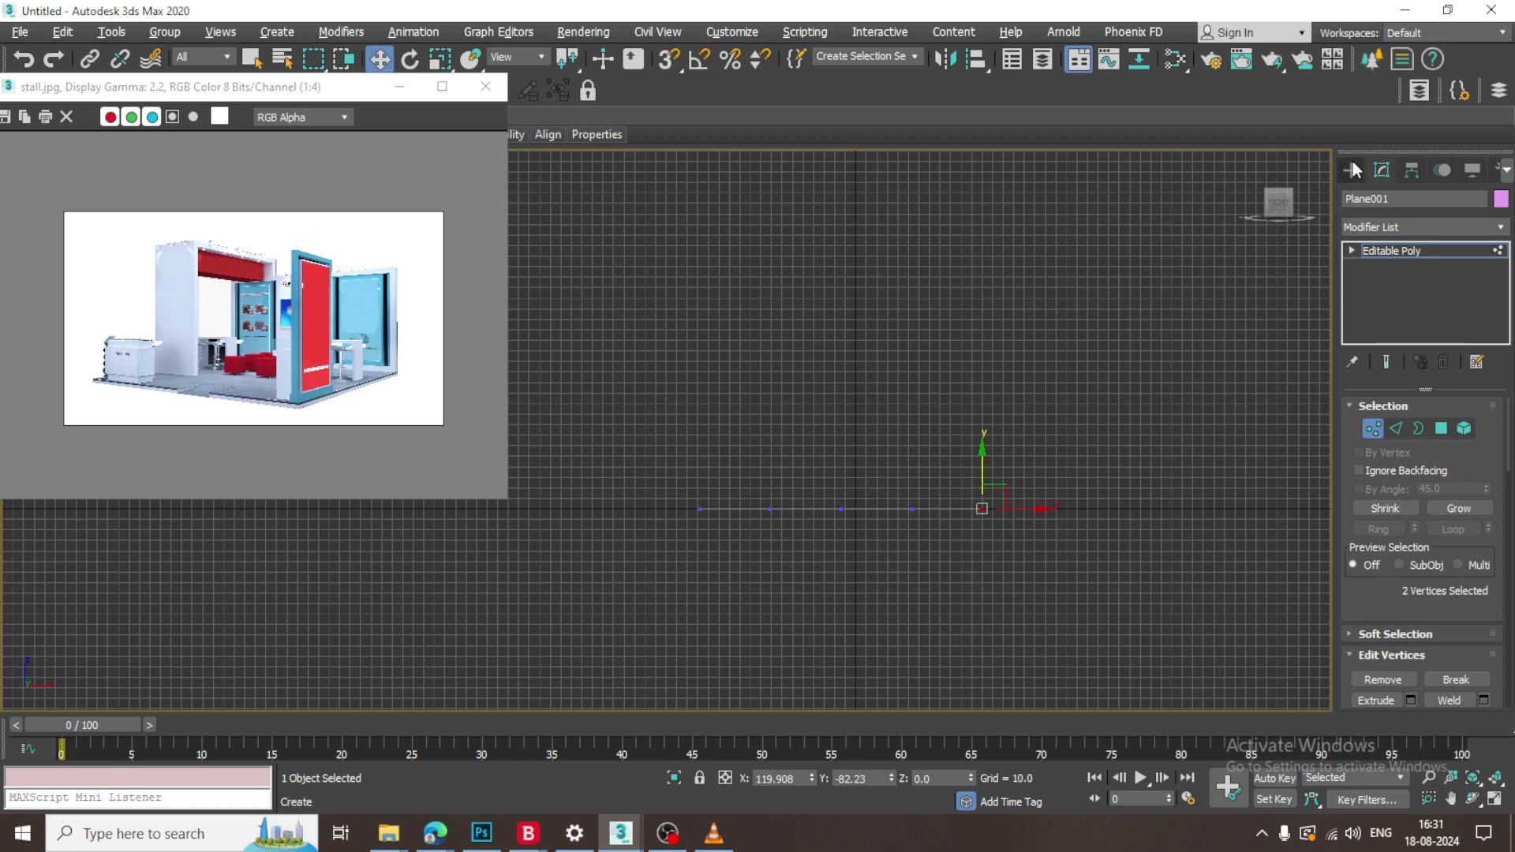
pyautogui.click(1352, 169)
pyautogui.click(1372, 198)
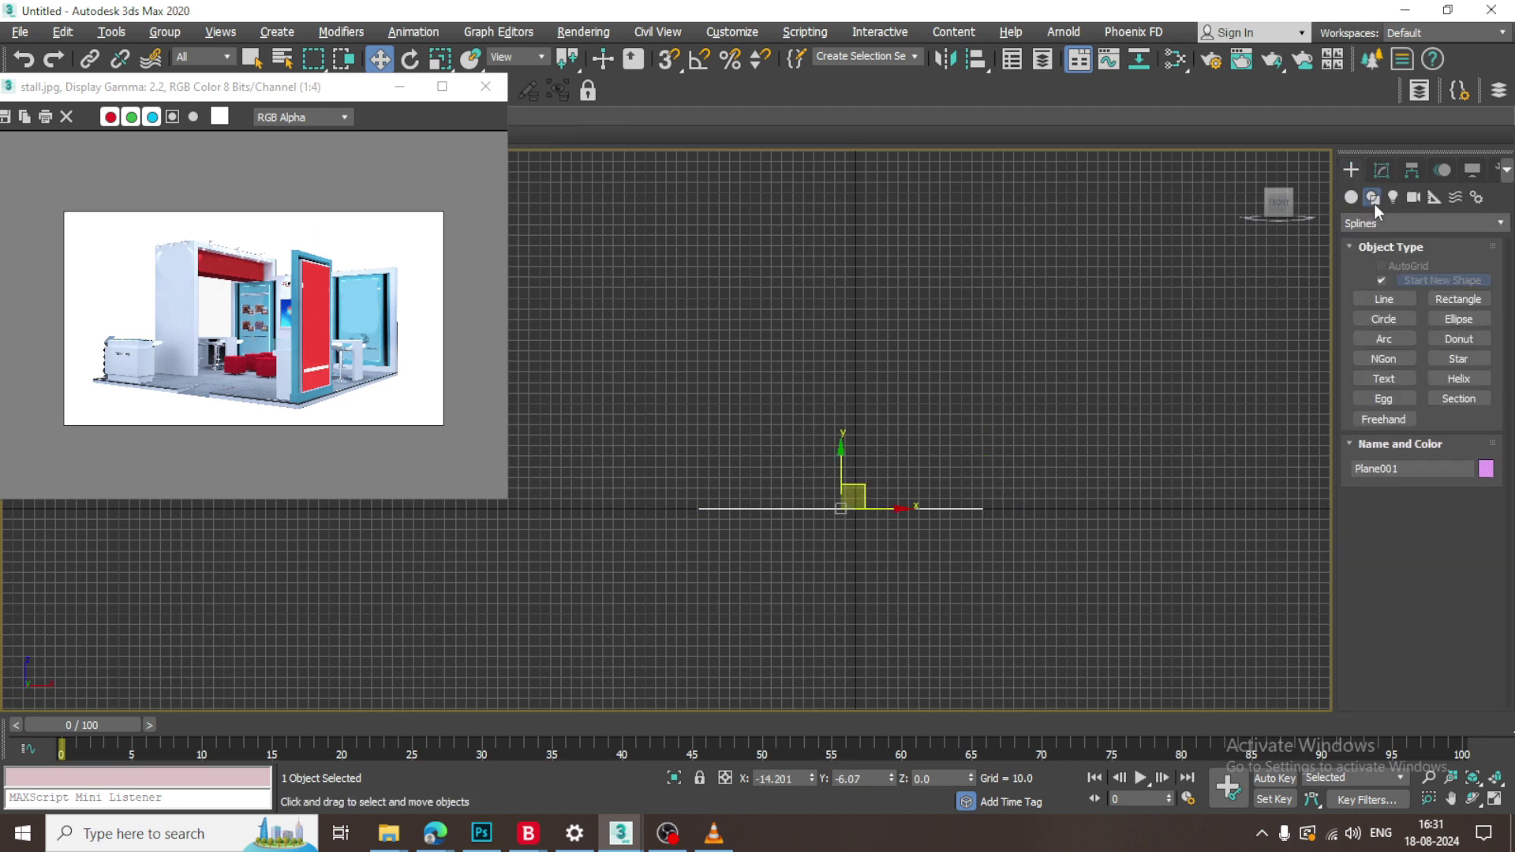
pyautogui.click(1395, 297)
pyautogui.scroll(1, 263, 381)
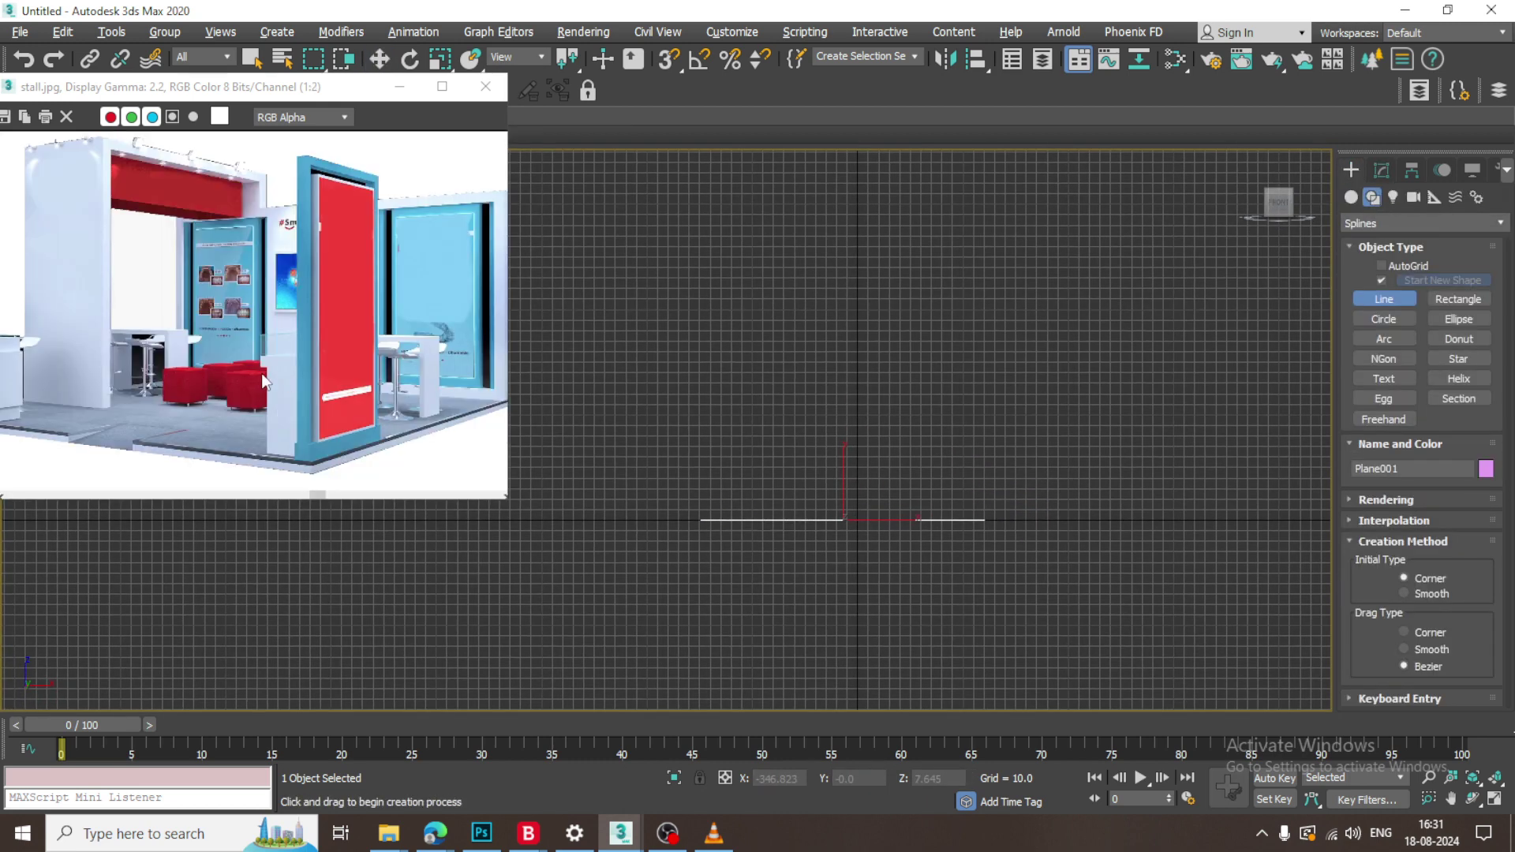
pyautogui.moveTo(248, 333); pyautogui.dragTo(252, 337, button='middle')
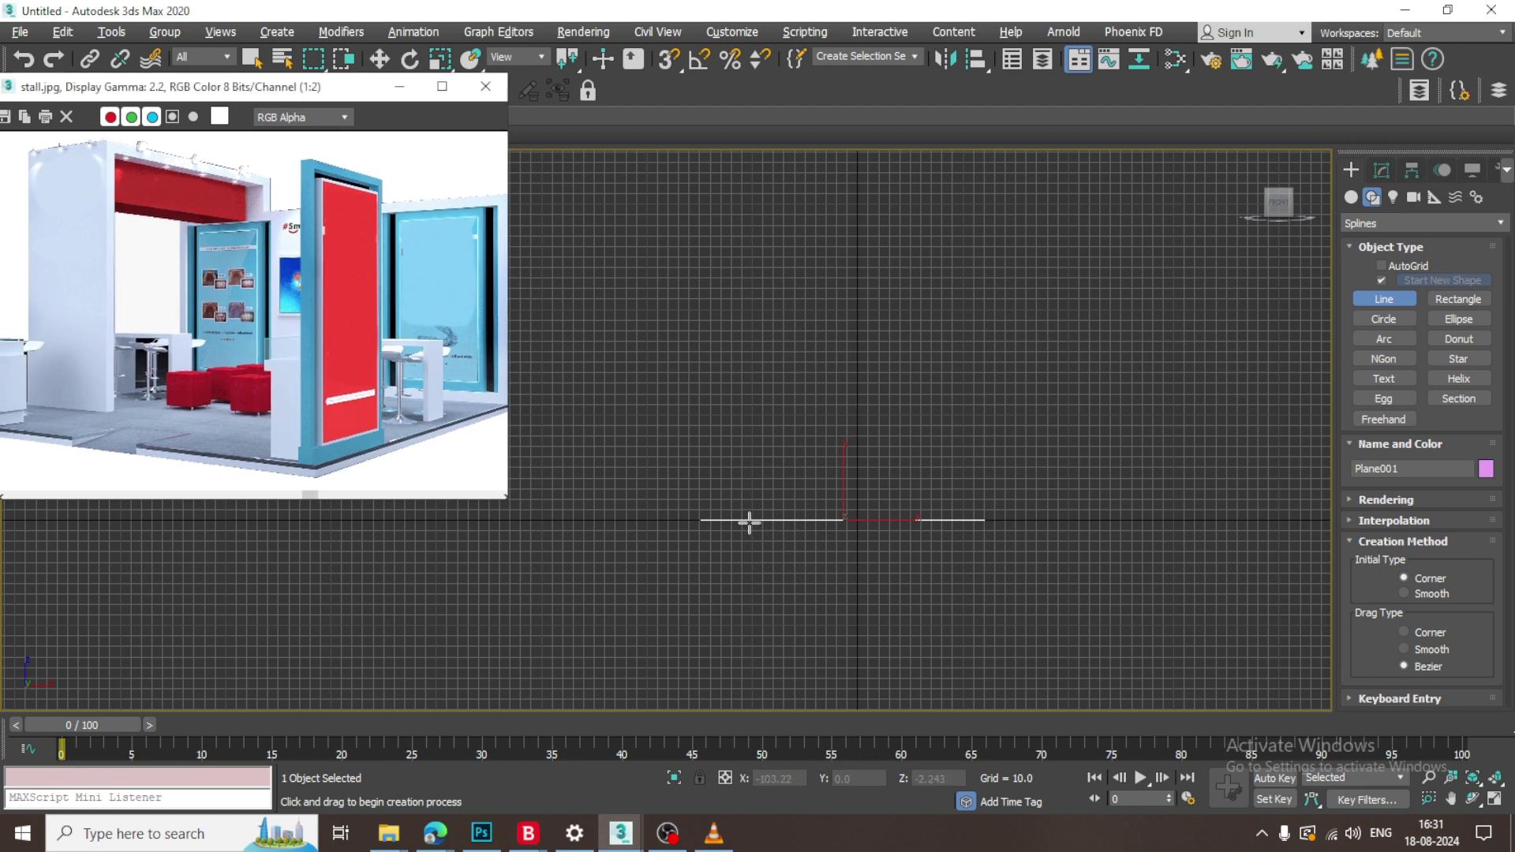
pyautogui.click(749, 520)
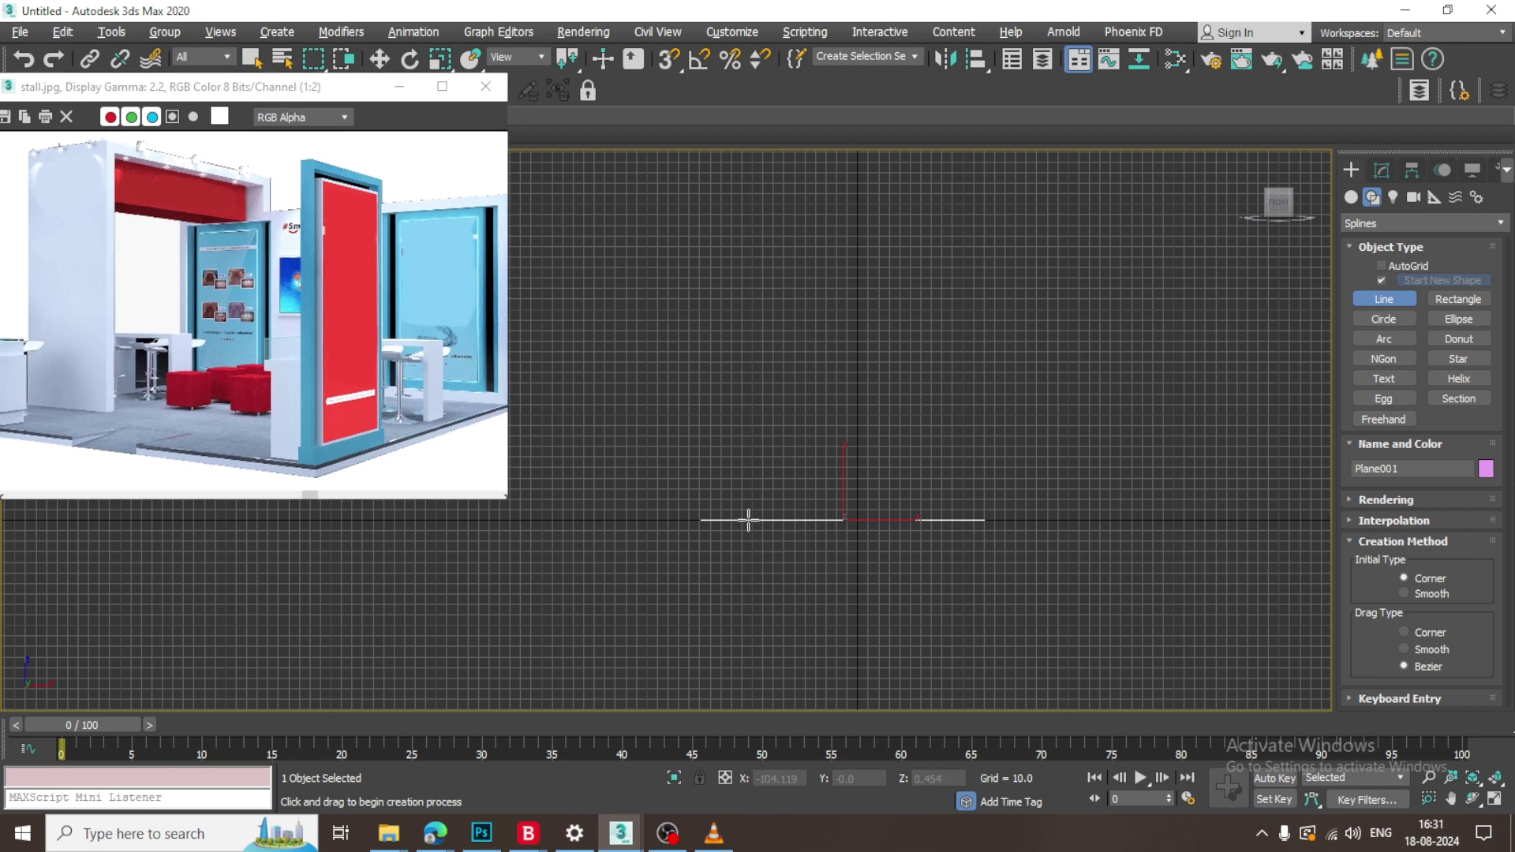
pyautogui.click(749, 343)
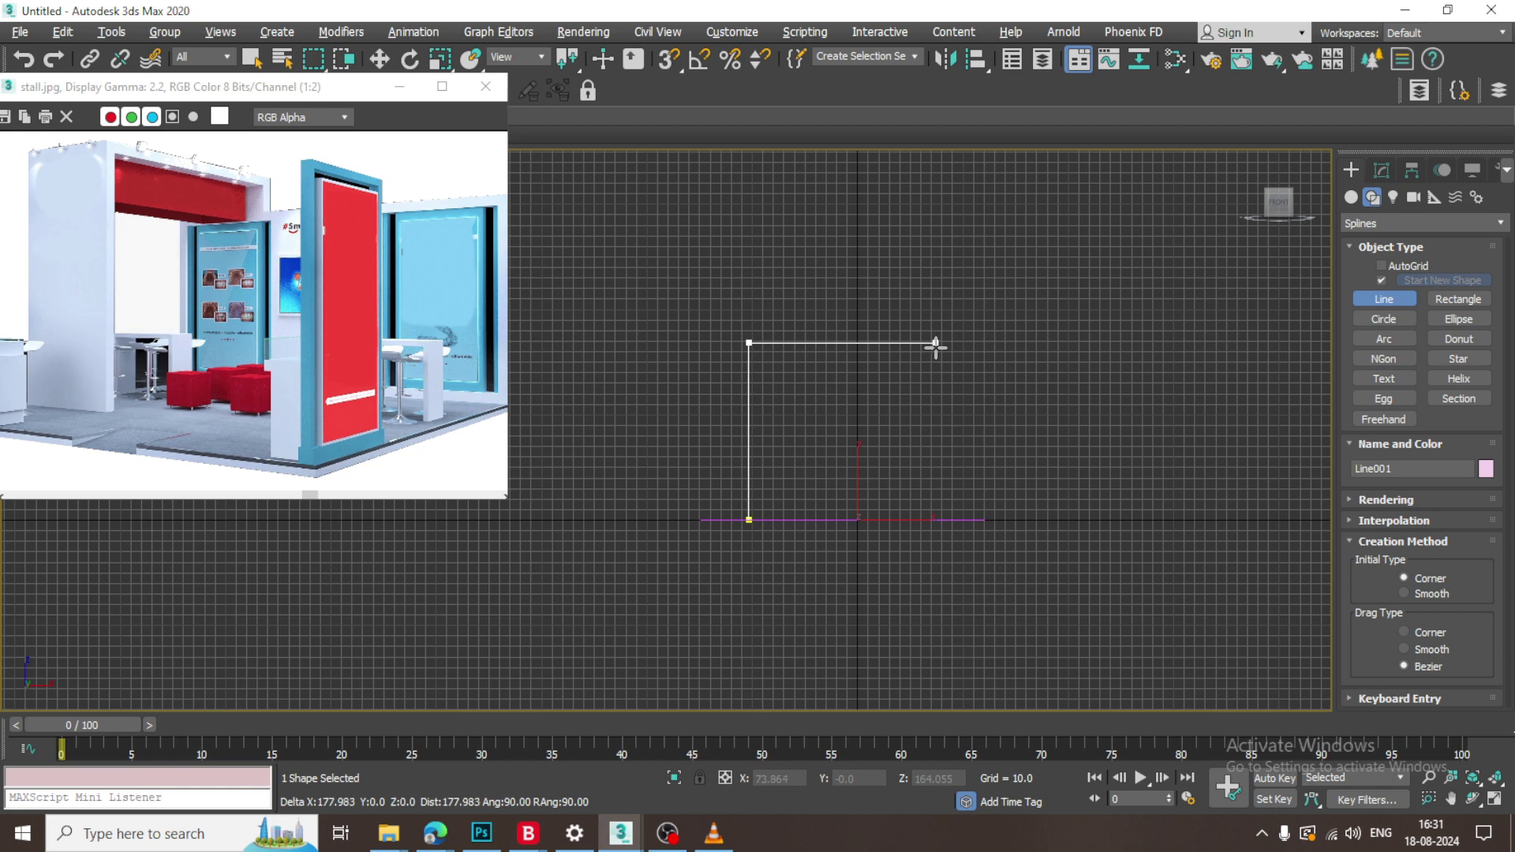
pyautogui.click(982, 343)
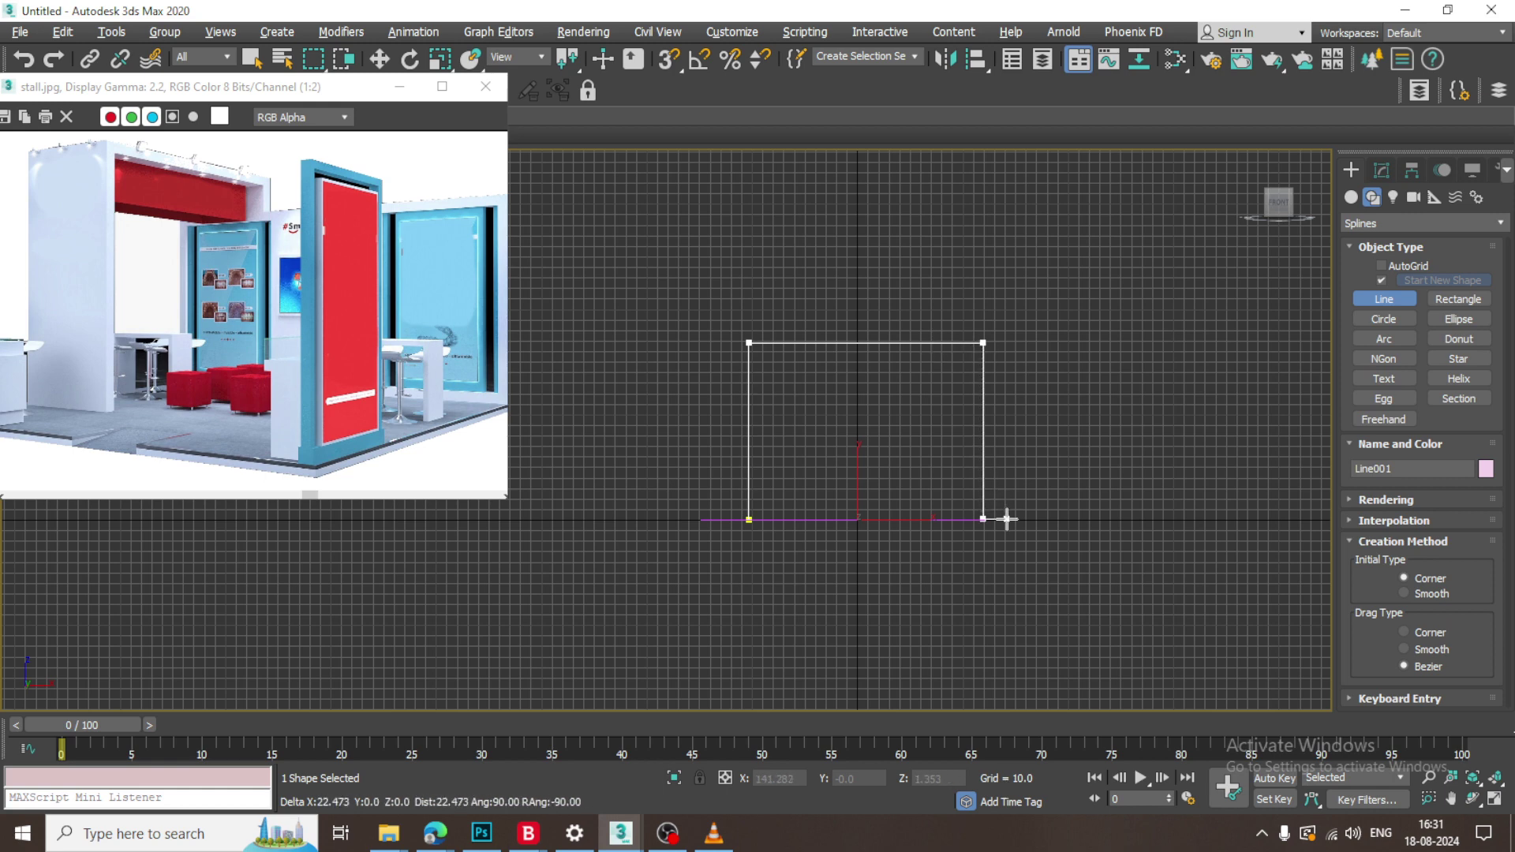
pyautogui.rightClick(1007, 519)
pyautogui.rightClick(1007, 519)
# Move the two vertices of the portal outline's left upright slightly inward along X.
pyautogui.moveTo(960, 419); pyautogui.dragTo(997, 424, button='middle')
pyautogui.press('1')
pyautogui.moveTo(733, 292); pyautogui.dragTo(866, 619)
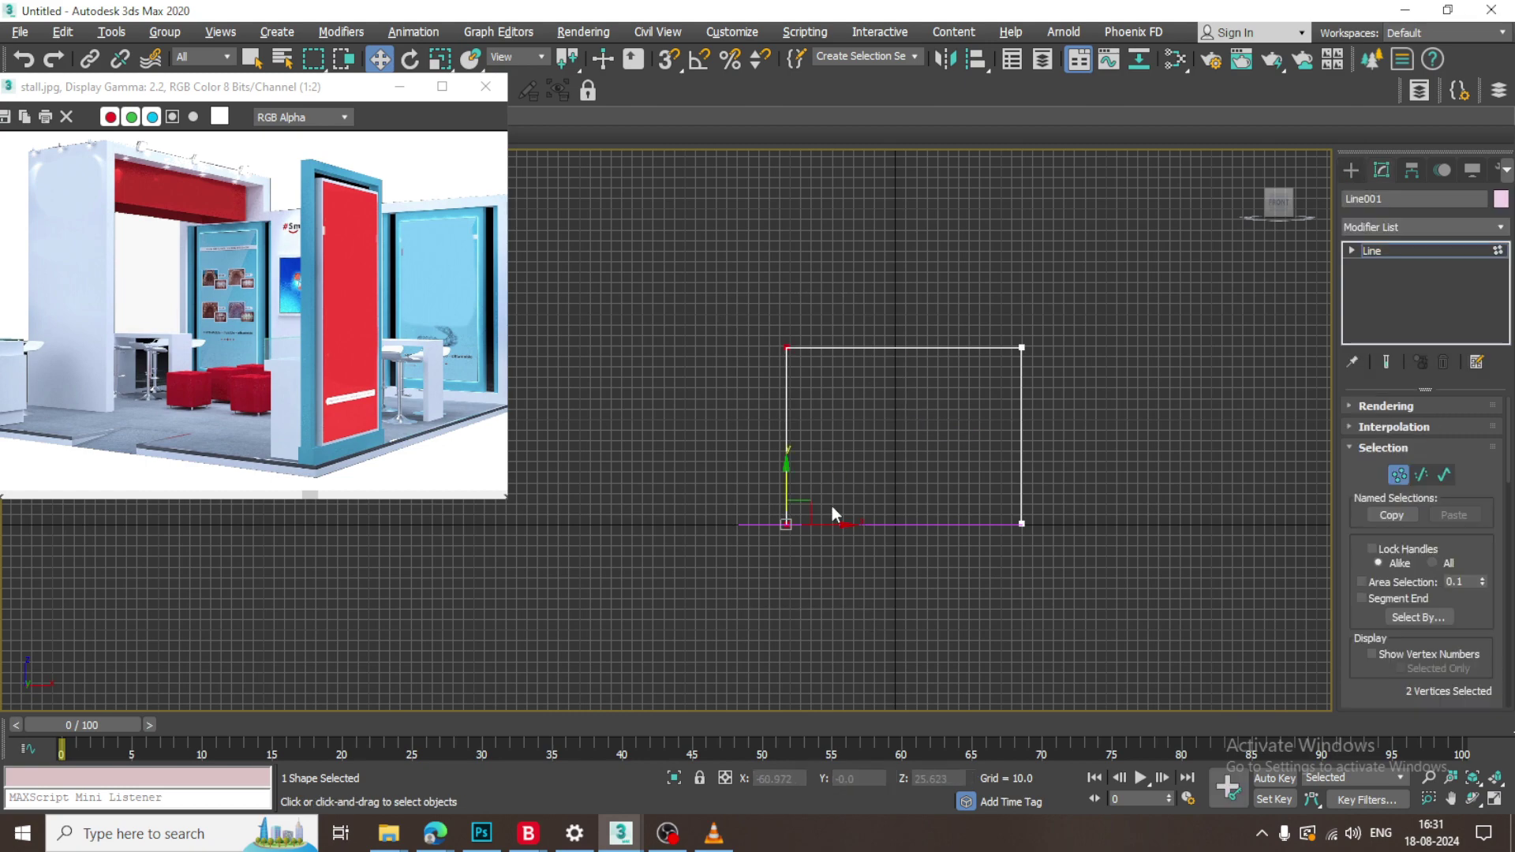
pyautogui.moveTo(822, 526); pyautogui.dragTo(843, 521)
pyautogui.hotkey('alt', 'w')
pyautogui.middleClick(1105, 643)
pyautogui.hotkey('alt', 'w')
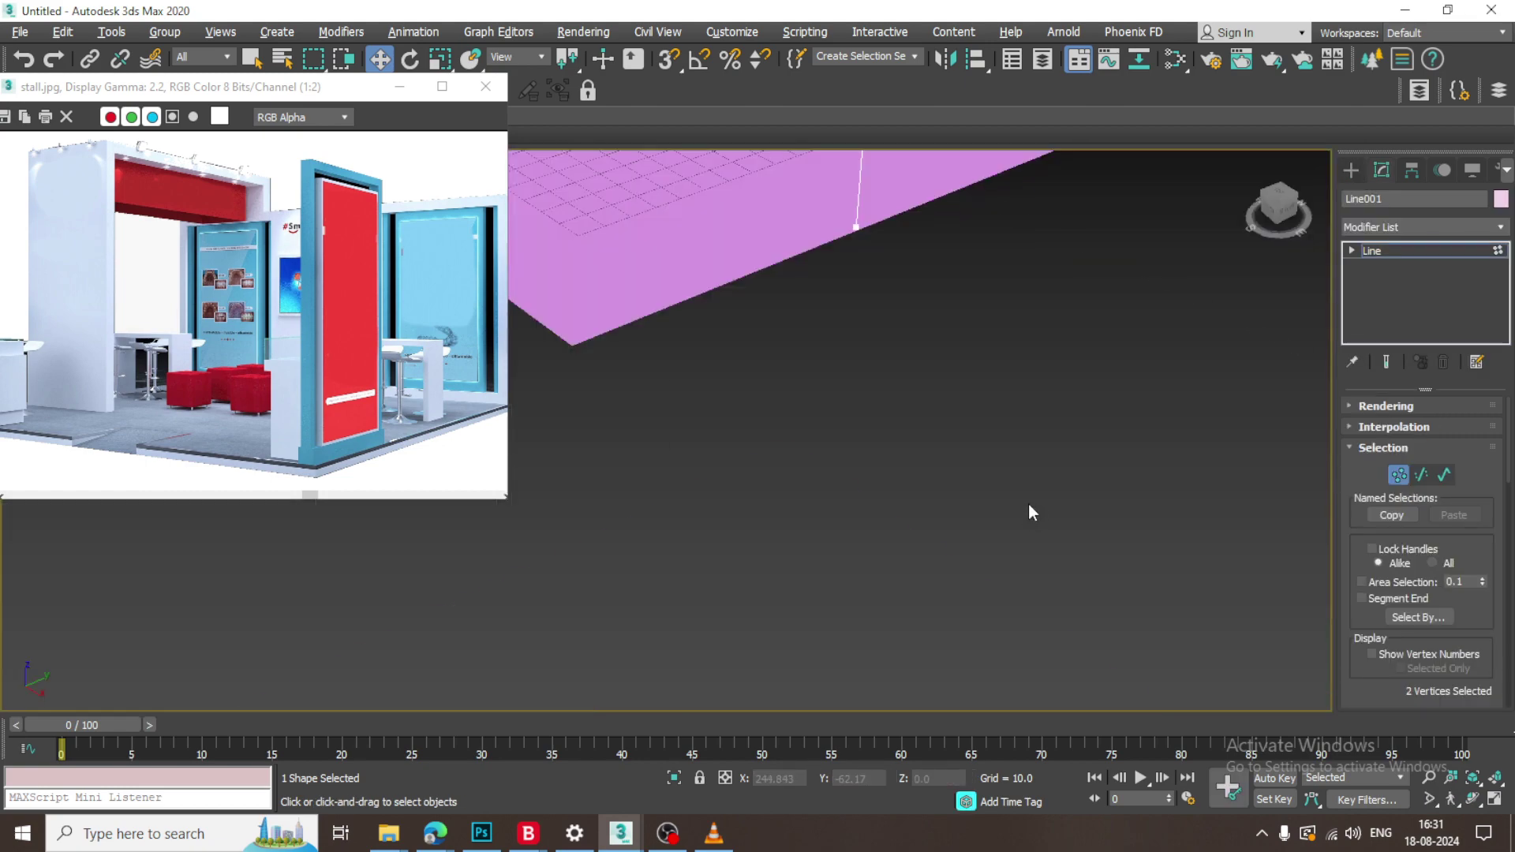
pyautogui.scroll(-5, 1030, 504)
pyautogui.moveTo(1008, 460); pyautogui.dragTo(990, 523, button='middle')
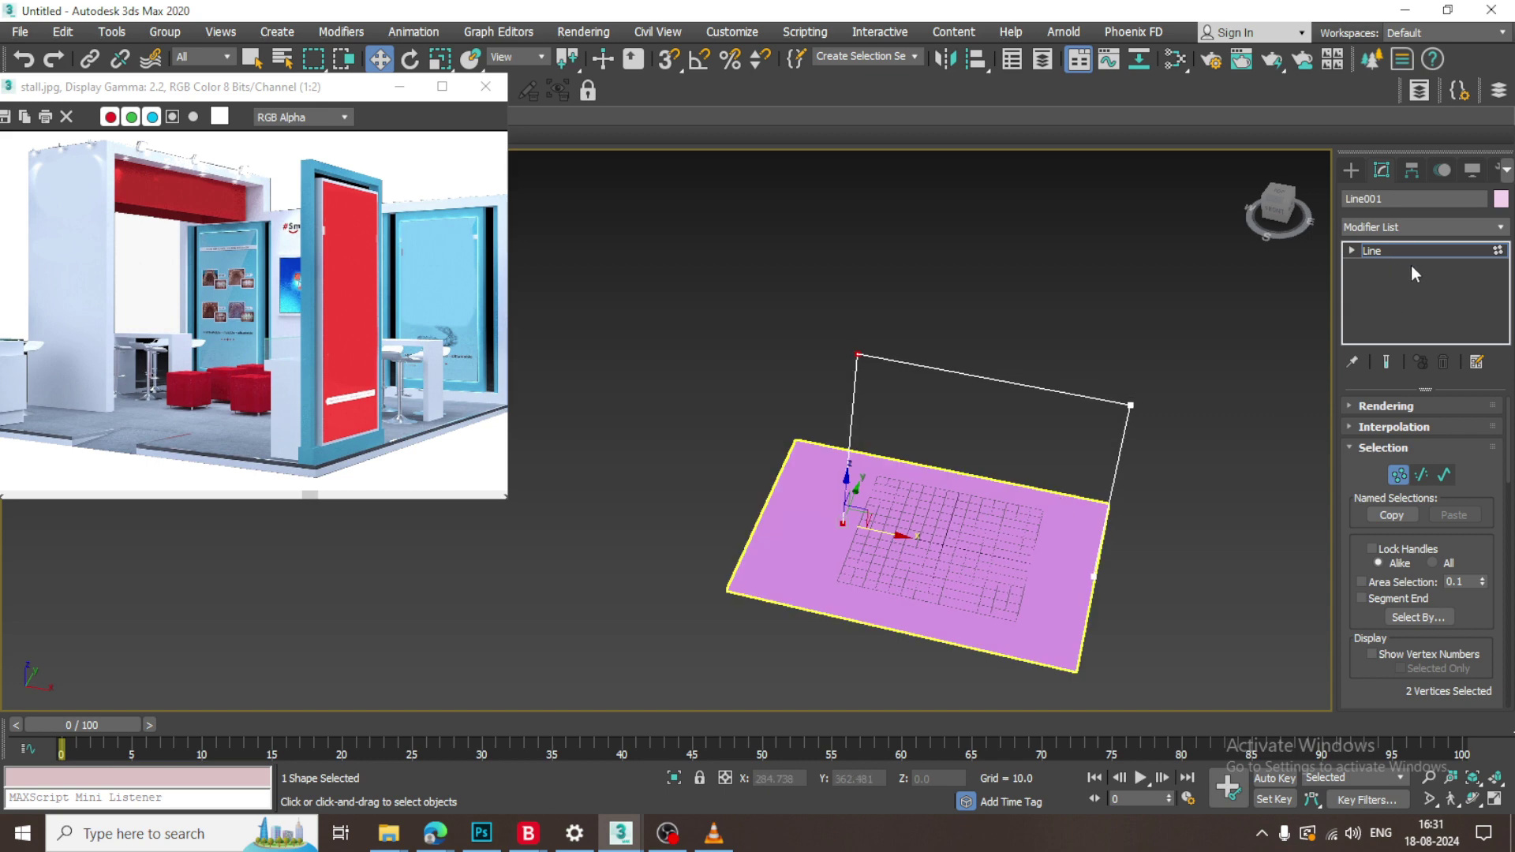
# Turn on angle snap, rotate the whole portal outline 90 degrees about Z, and place it along the floor plane's short edge.
pyautogui.click(1419, 251)
pyautogui.rightClick(699, 60)
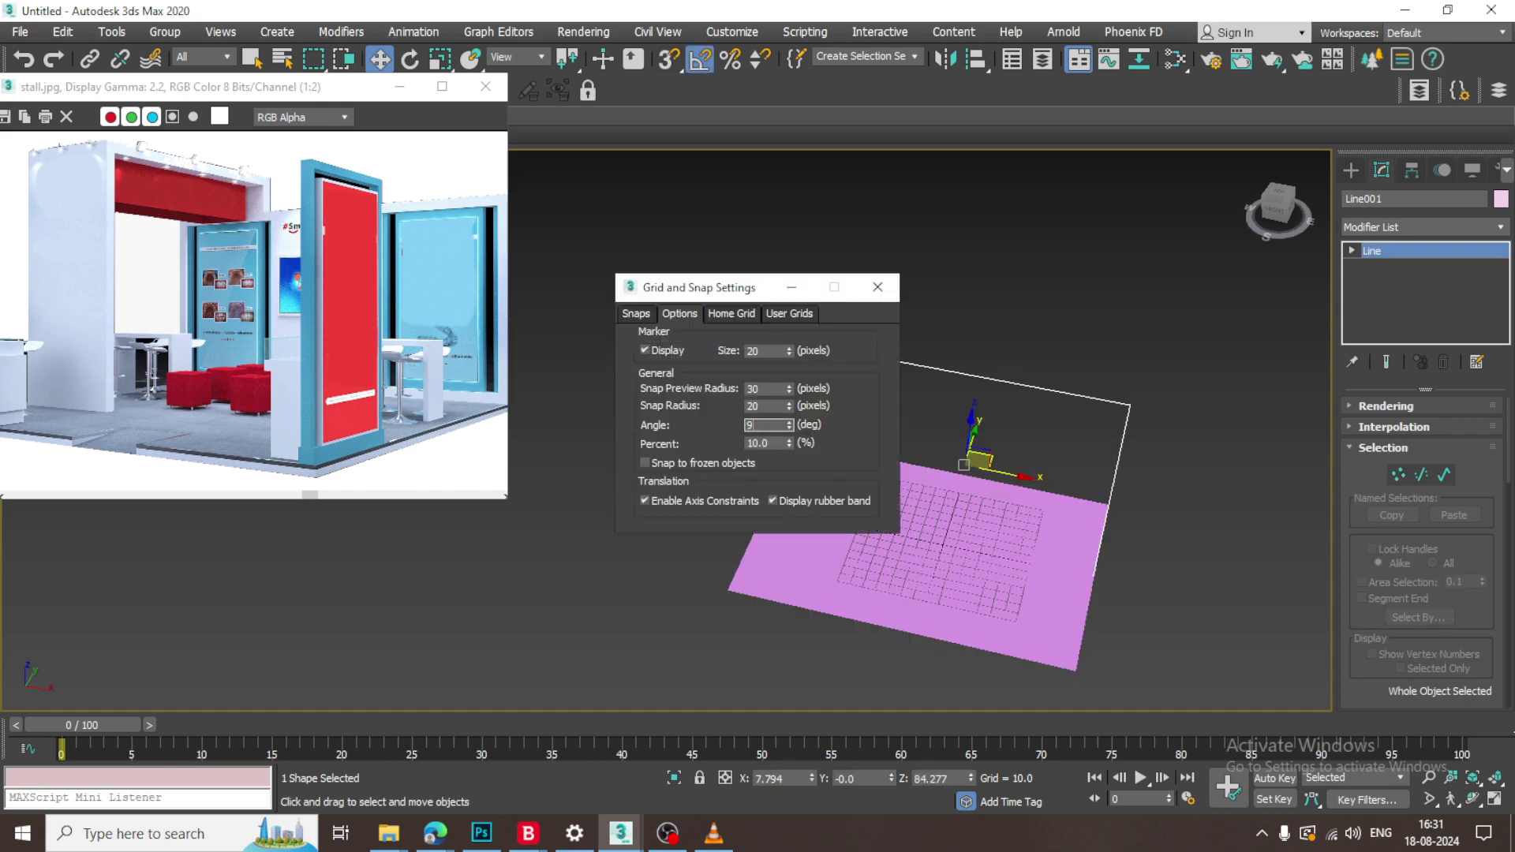
pyautogui.click(879, 291)
pyautogui.press('e')
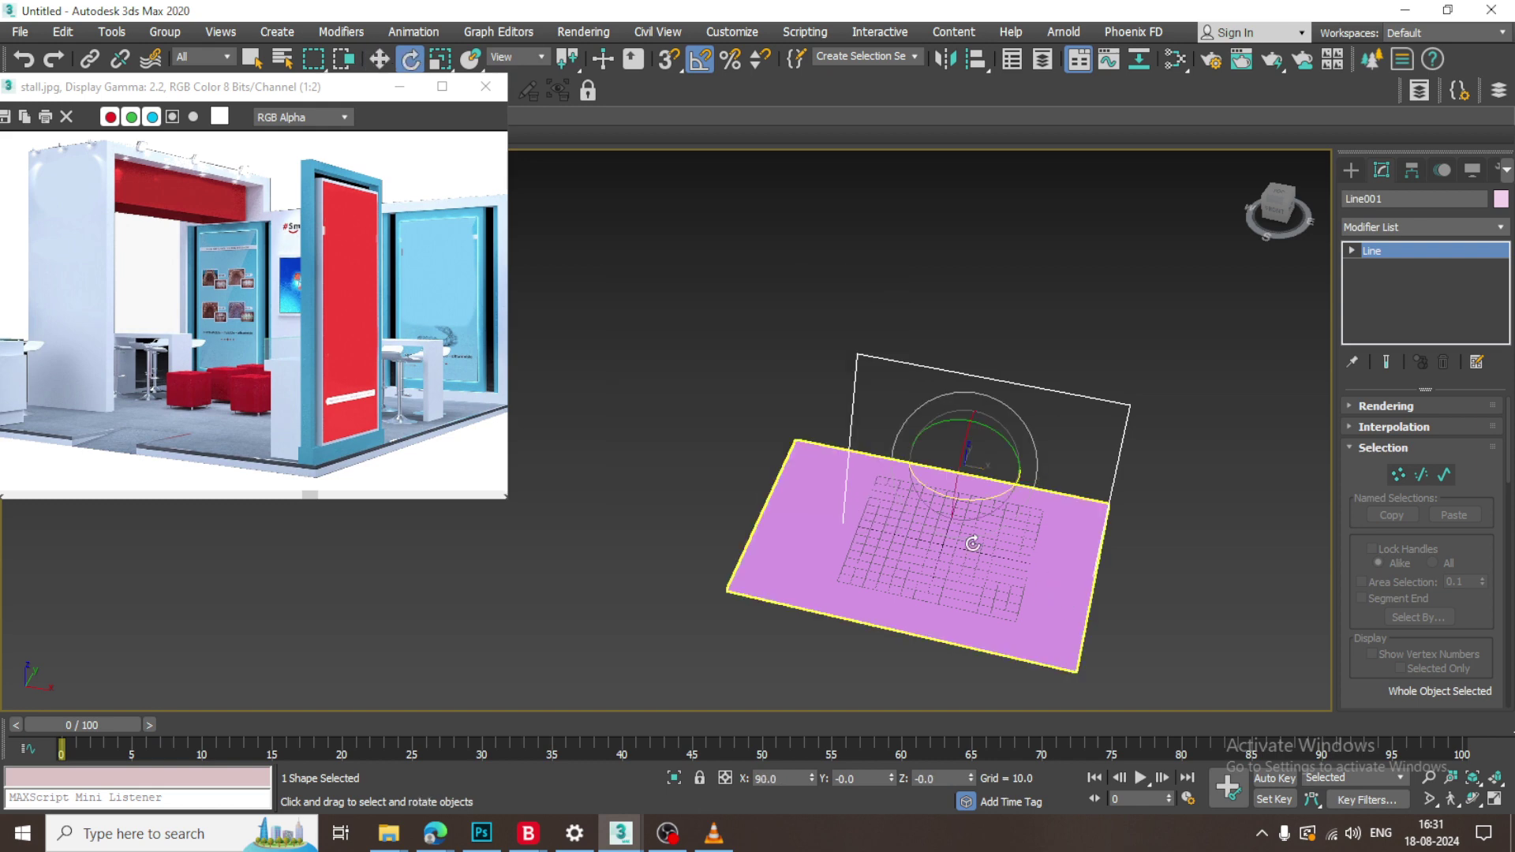
pyautogui.moveTo(974, 496); pyautogui.dragTo(1016, 490)
pyautogui.press('w')
# Narrow the portal outline by moving the two vertices of one upright inward along Y.
pyautogui.keyDown('alt'); pyautogui.moveTo(1016, 489); pyautogui.dragTo(951, 414, button='middle'); pyautogui.keyUp('alt')
pyautogui.scroll(3, 939, 406)
pyautogui.keyDown('alt'); pyautogui.moveTo(855, 366); pyautogui.dragTo(908, 401, button='middle'); pyautogui.keyUp('alt')
pyautogui.press('1')
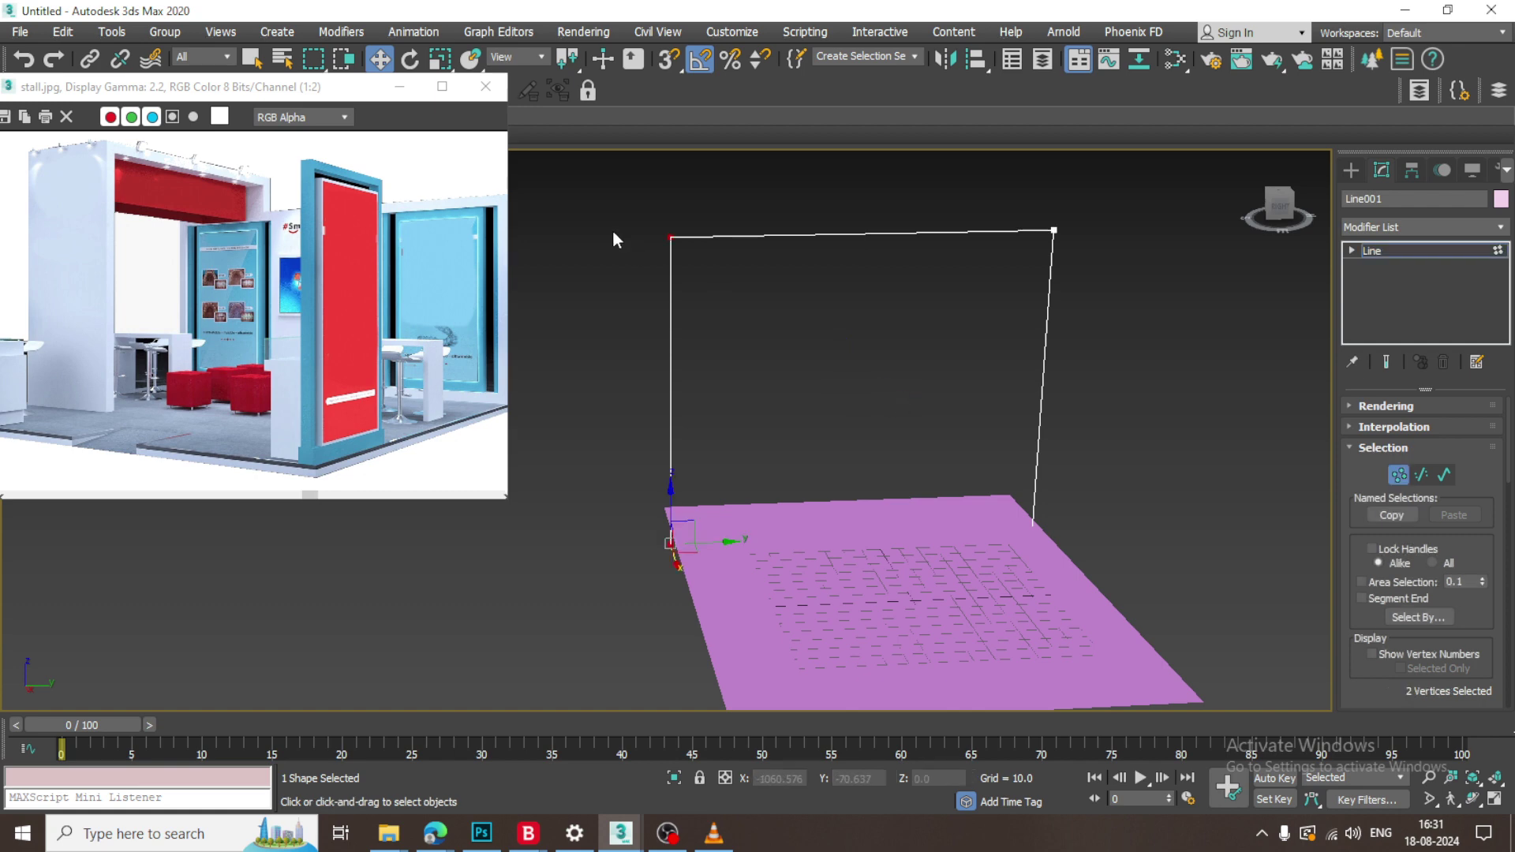
pyautogui.moveTo(716, 541); pyautogui.dragTo(790, 541)
pyautogui.keyDown('alt'); pyautogui.moveTo(869, 431); pyautogui.dragTo(850, 409, button='middle'); pyautogui.keyUp('alt')
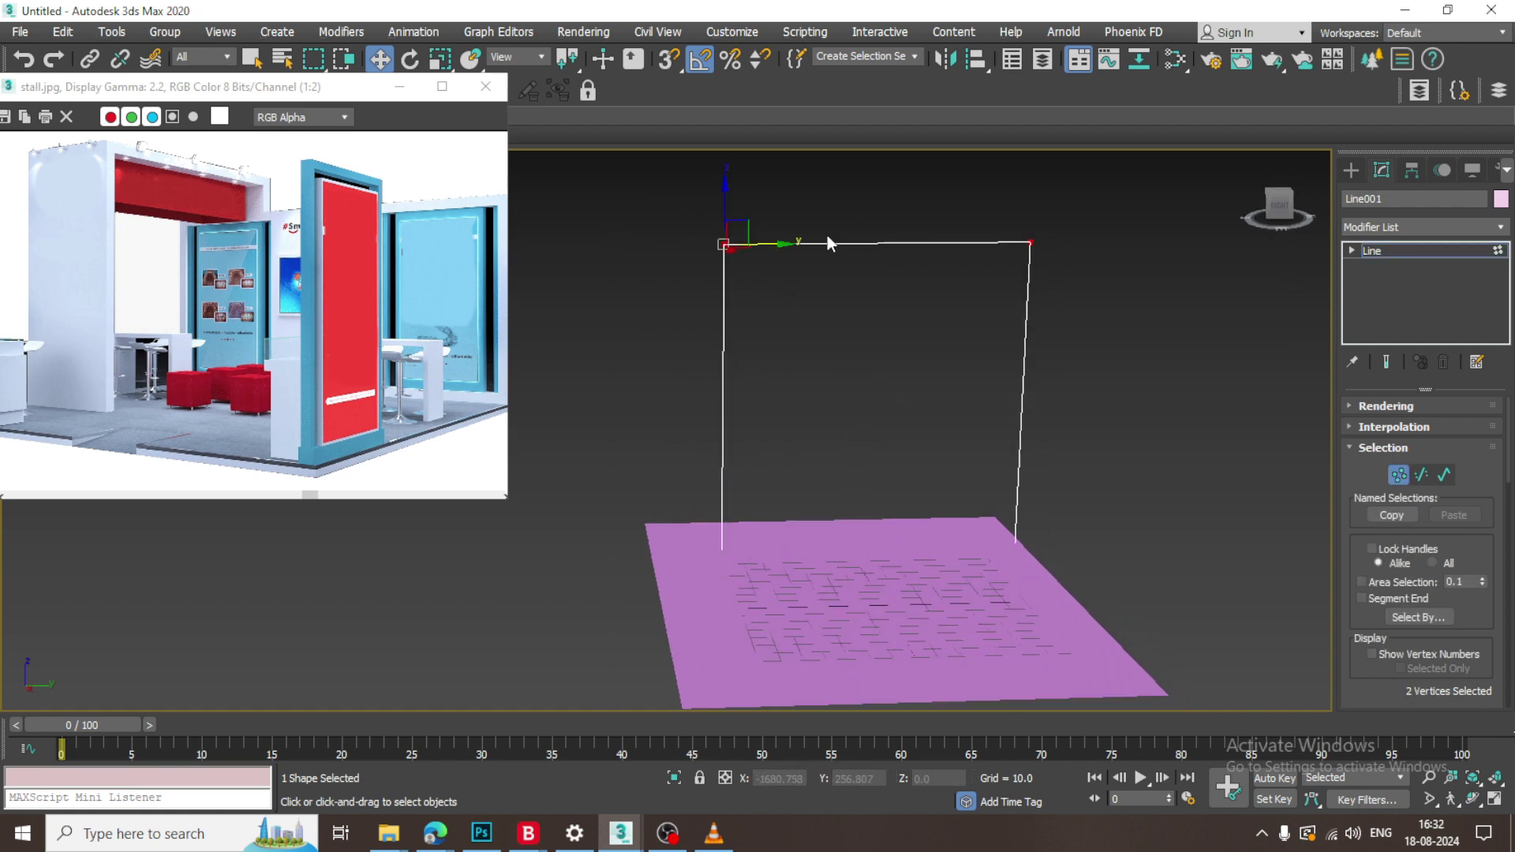
pyautogui.keyDown('alt'); pyautogui.moveTo(723, 197); pyautogui.dragTo(874, 510, button='middle'); pyautogui.keyUp('alt')
# Enable the portal line in the viewport with a rectangular cross-section and set its length to 43.32.
pyautogui.click(1372, 405)
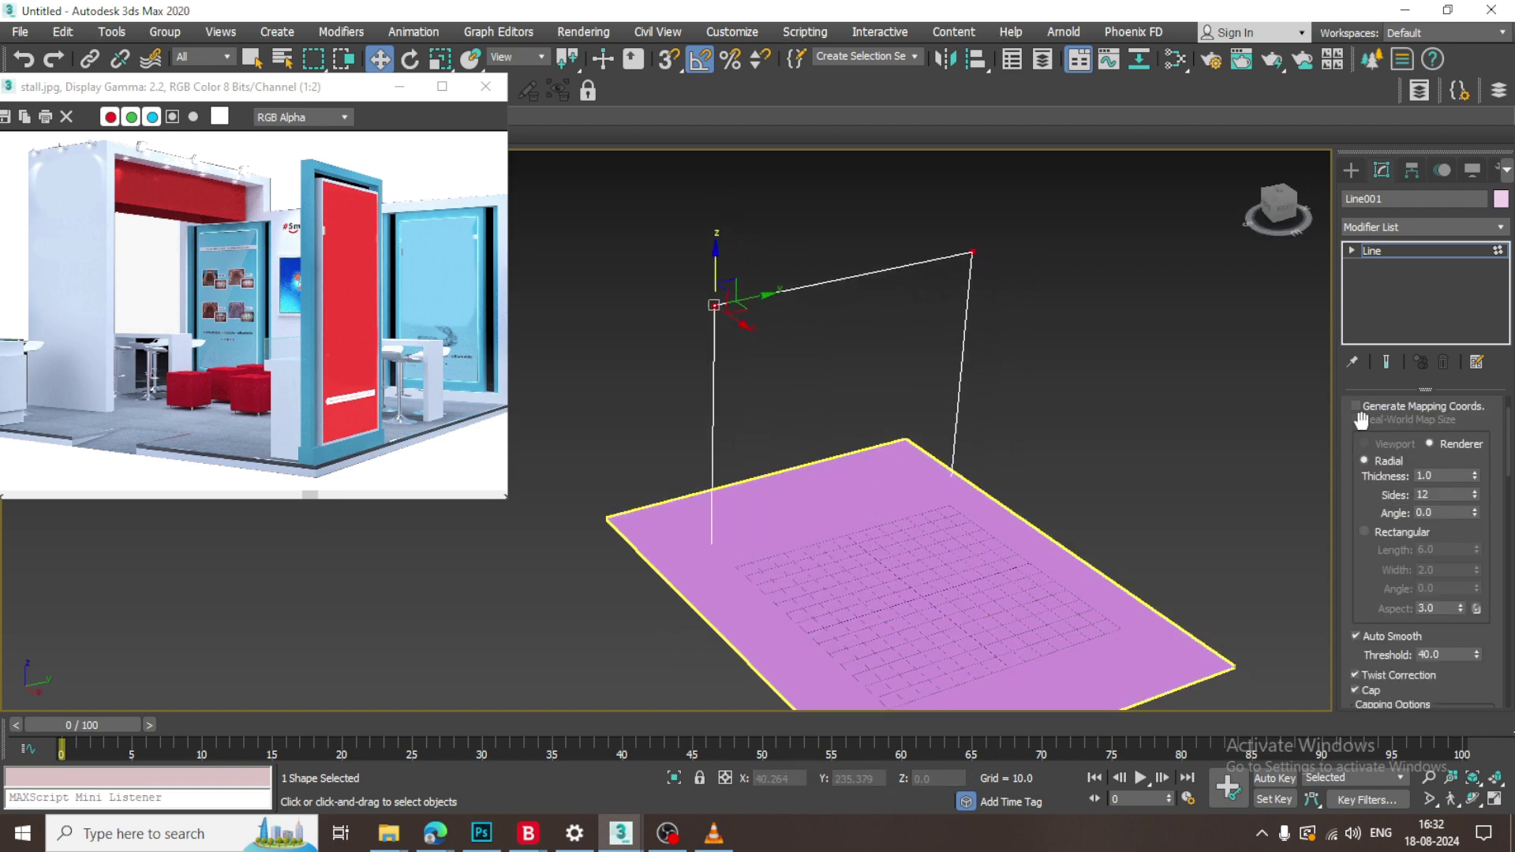
pyautogui.click(1370, 441)
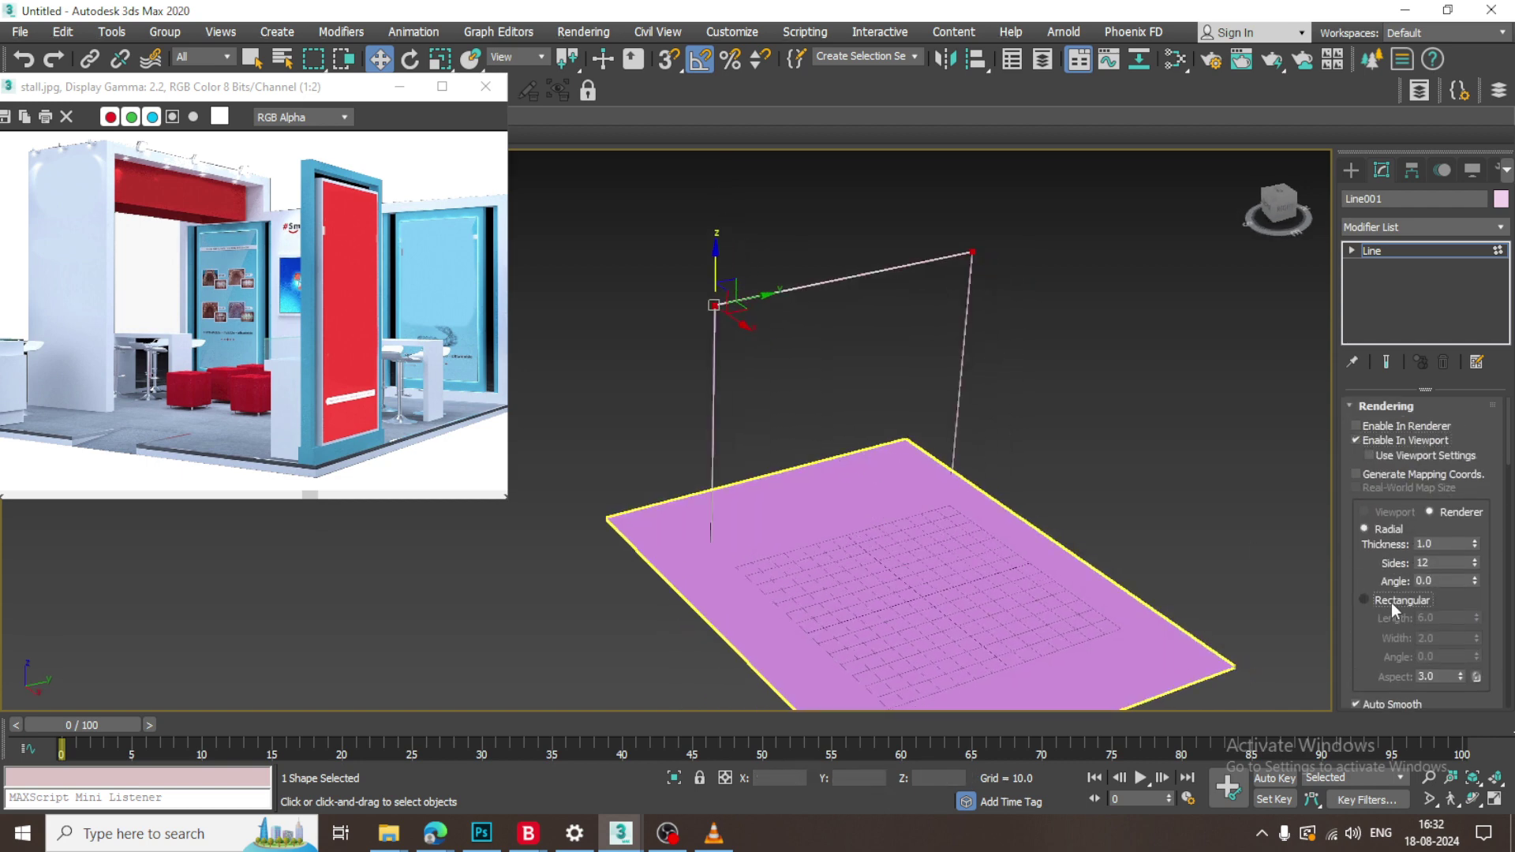
pyautogui.click(1390, 603)
pyautogui.keyDown('alt'); pyautogui.moveTo(939, 490); pyautogui.dragTo(905, 468, button='middle'); pyautogui.keyUp('alt')
pyautogui.moveTo(1472, 619); pyautogui.dragTo(1471, 559)
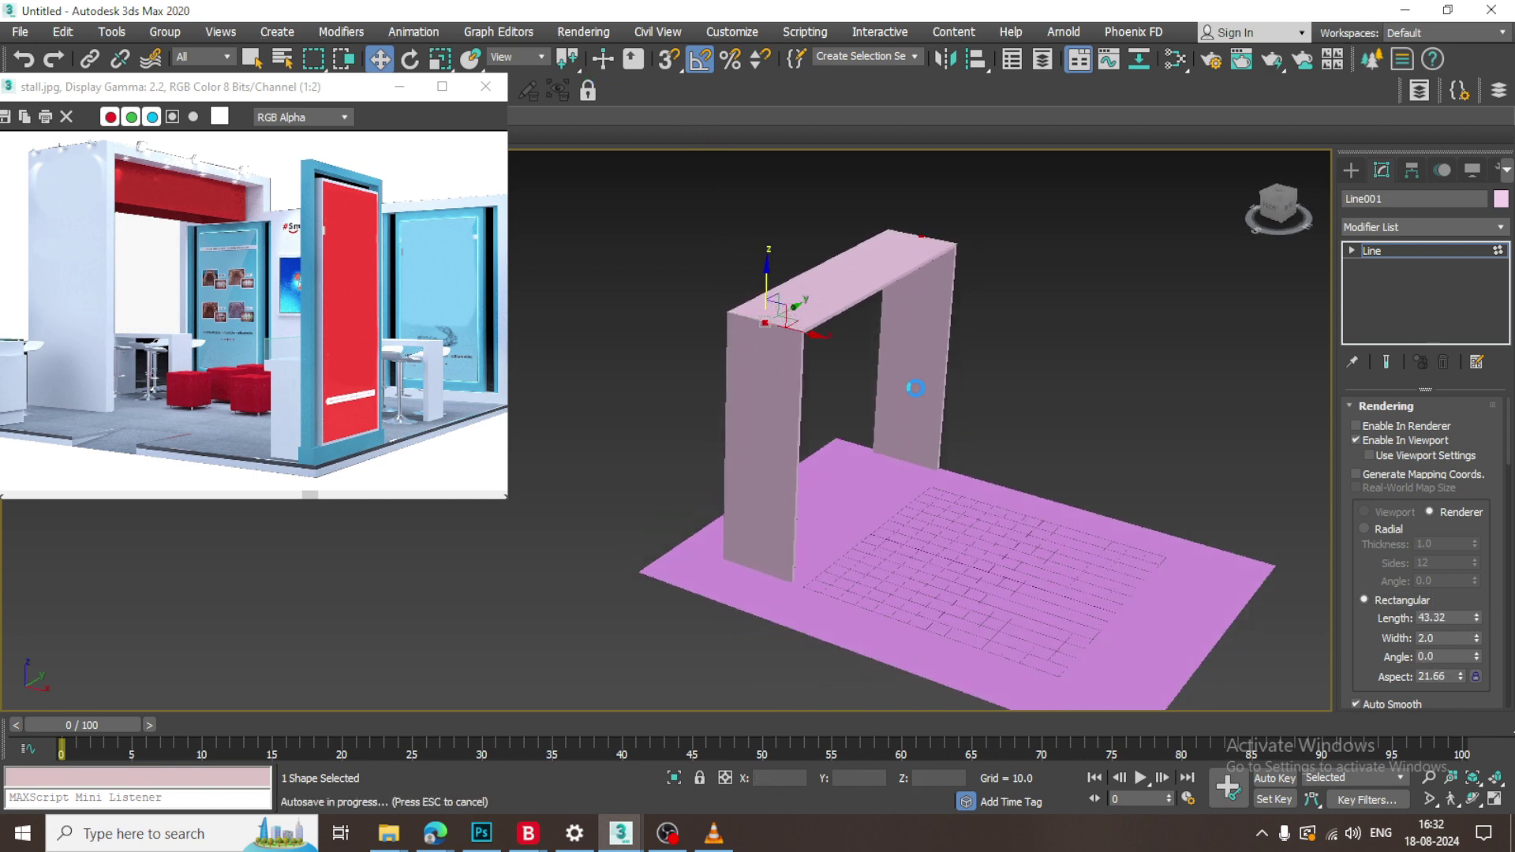
# Show edged faces and set the portal's rectangular section width to 4.36, finishing at whole-object level.
pyautogui.press('F3')
pyautogui.press('F3')
pyautogui.press('F4')
pyautogui.scroll(3, 877, 370)
pyautogui.moveTo(942, 415)
pyautogui.keyDown('alt'); pyautogui.mouseDown(button='middle')
pyautogui.moveTo(878, 371)
pyautogui.moveTo(925, 413)
pyautogui.mouseUp(button='middle'); pyautogui.keyUp('alt')
pyautogui.moveTo(1476, 638); pyautogui.dragTo(1475, 535)
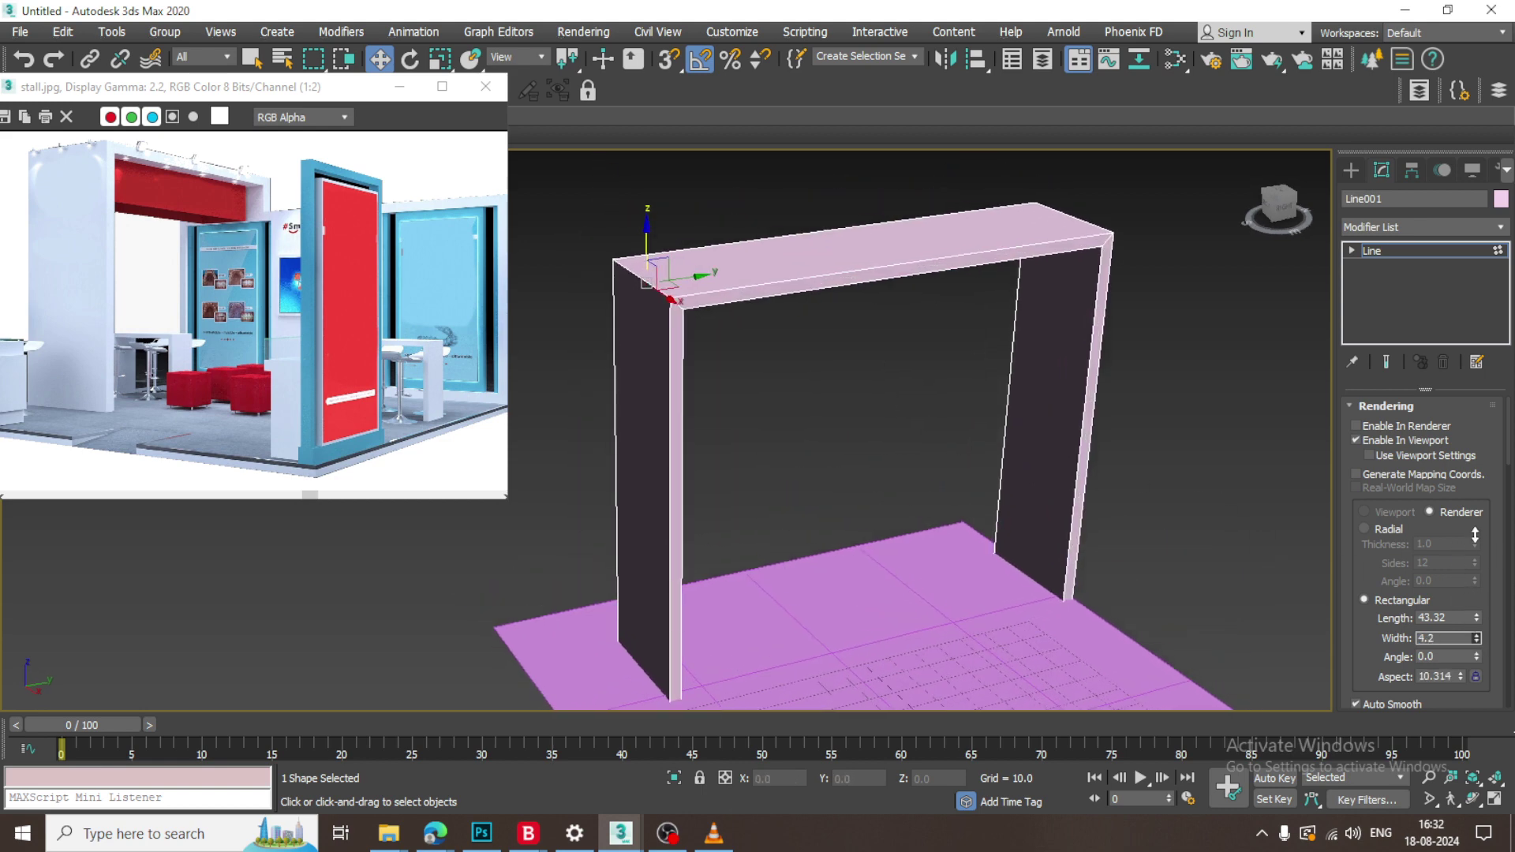
pyautogui.keyDown('alt'); pyautogui.moveTo(837, 426); pyautogui.dragTo(1004, 398, button='middle'); pyautogui.keyUp('alt')
pyautogui.click(1433, 250)
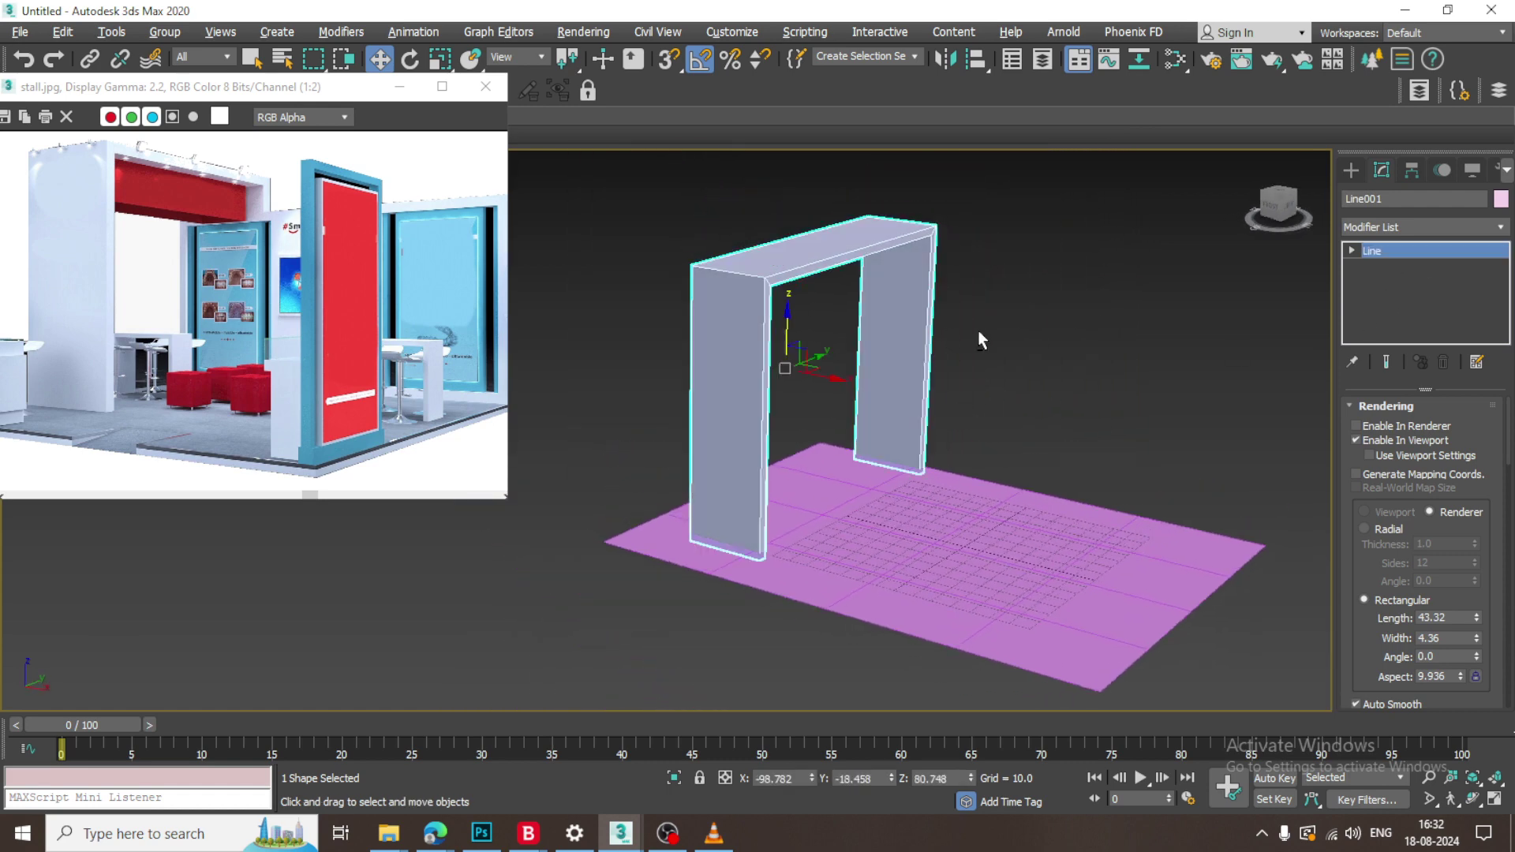
# Move the portal outward along X to about -115.163 and set its rectangular section to length 50.684 and width 4.84.
pyautogui.keyDown('alt'); pyautogui.moveTo(981, 338); pyautogui.dragTo(1015, 348, button='middle'); pyautogui.keyUp('alt')
pyautogui.moveTo(926, 429); pyautogui.dragTo(888, 428)
pyautogui.moveTo(1479, 618)
pyautogui.mouseDown()
pyautogui.moveTo(1477, 596)
pyautogui.moveTo(1479, 616)
pyautogui.mouseUp()
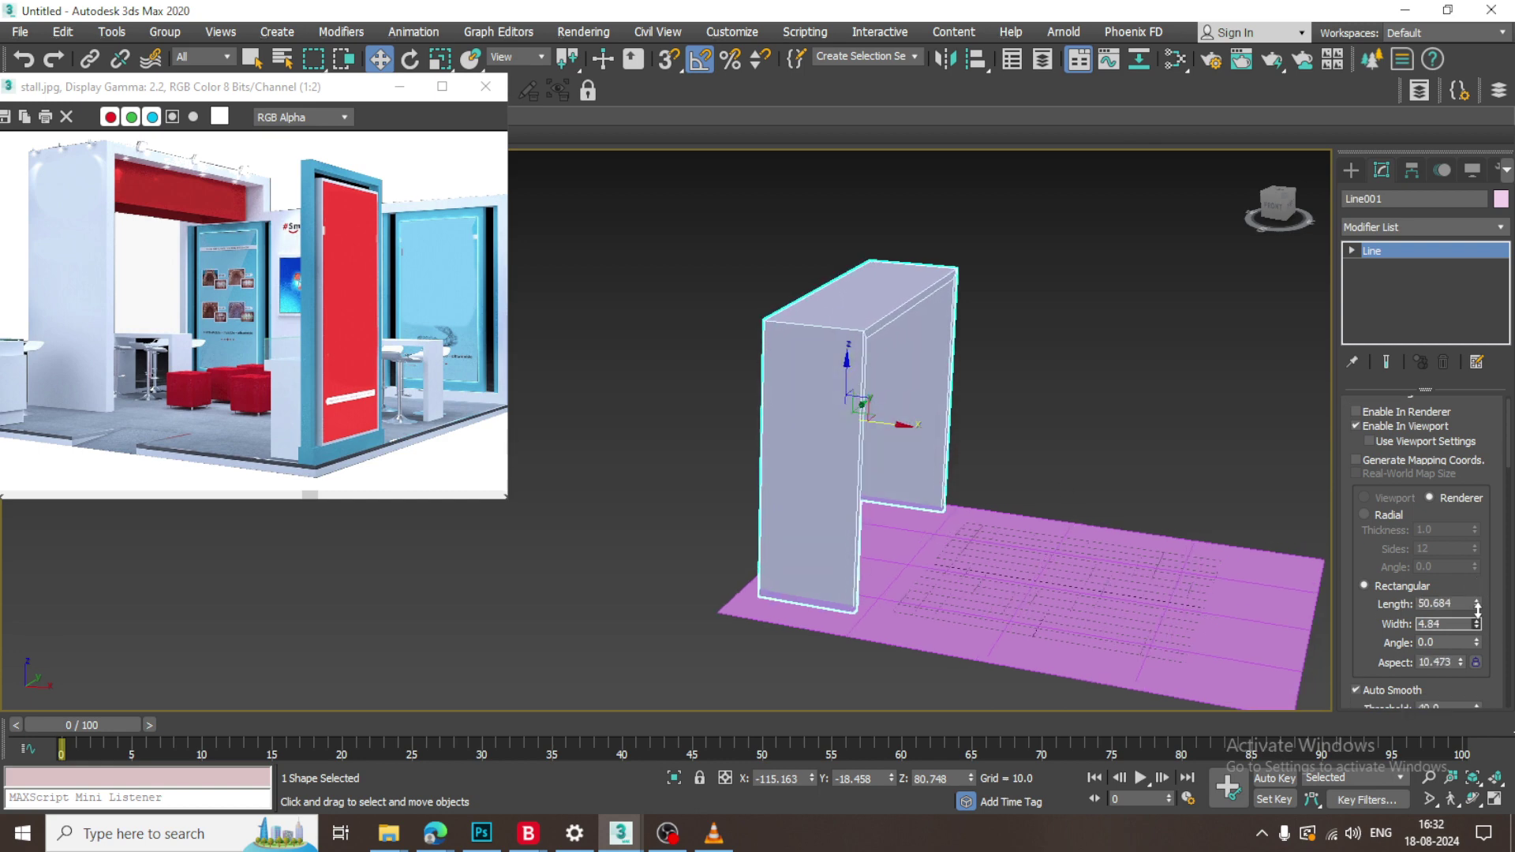
pyautogui.keyDown('alt'); pyautogui.moveTo(957, 516); pyautogui.dragTo(839, 541, button='middle'); pyautogui.keyUp('alt')
# Extend the floor plane outward along Y by moving the five vertices of its side edge beyond the portal upright.
pyautogui.click(805, 602)
pyautogui.keyDown('alt'); pyautogui.moveTo(842, 593); pyautogui.dragTo(832, 590, button='middle'); pyautogui.keyUp('alt')
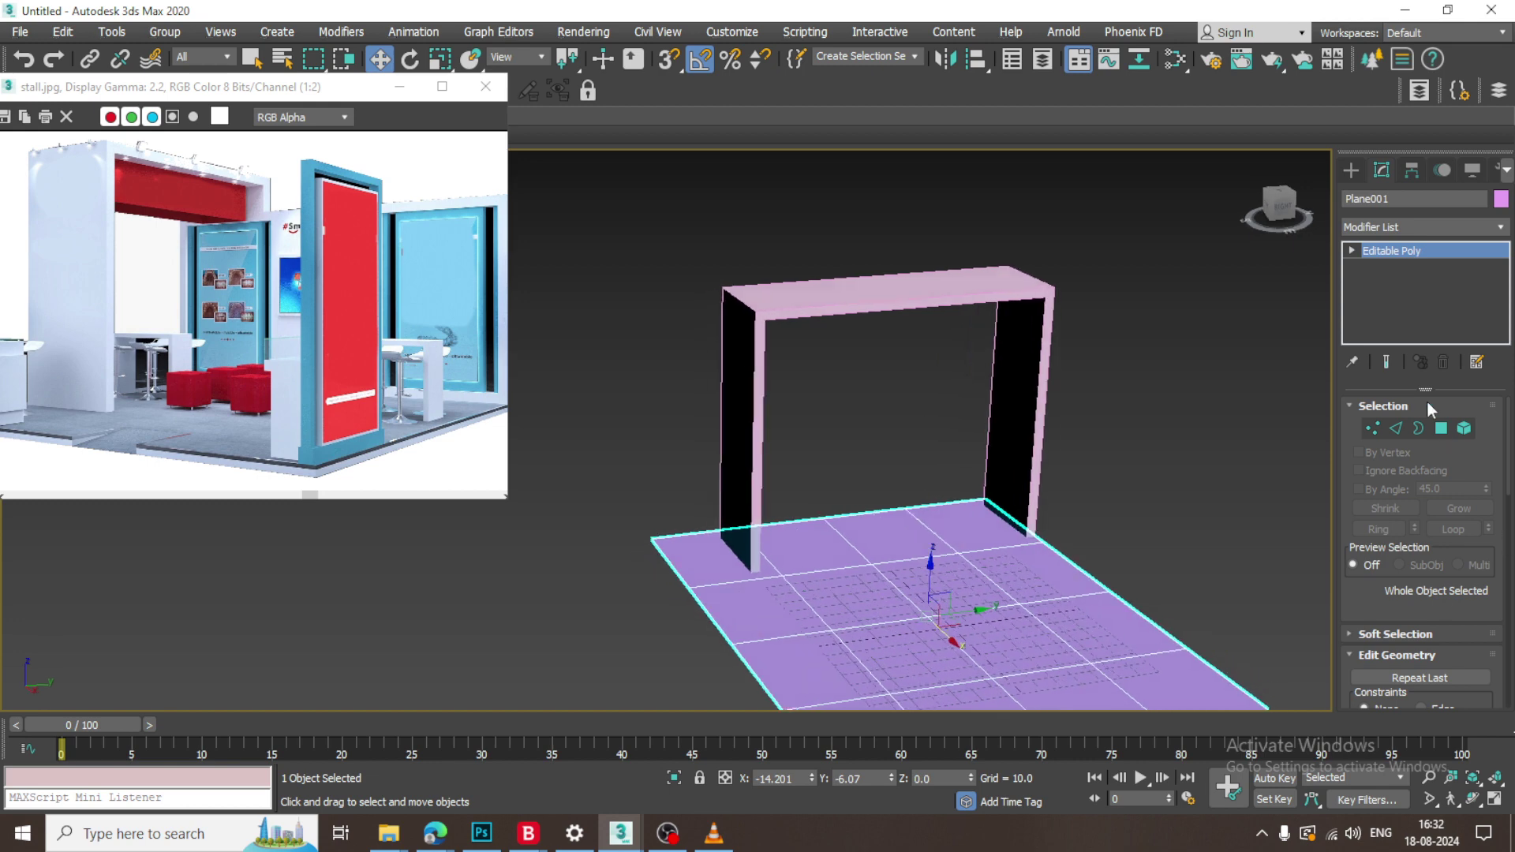
pyautogui.keyDown('alt'); pyautogui.moveTo(1104, 584); pyautogui.dragTo(602, 355, button='middle'); pyautogui.keyUp('alt')
pyautogui.press('1')
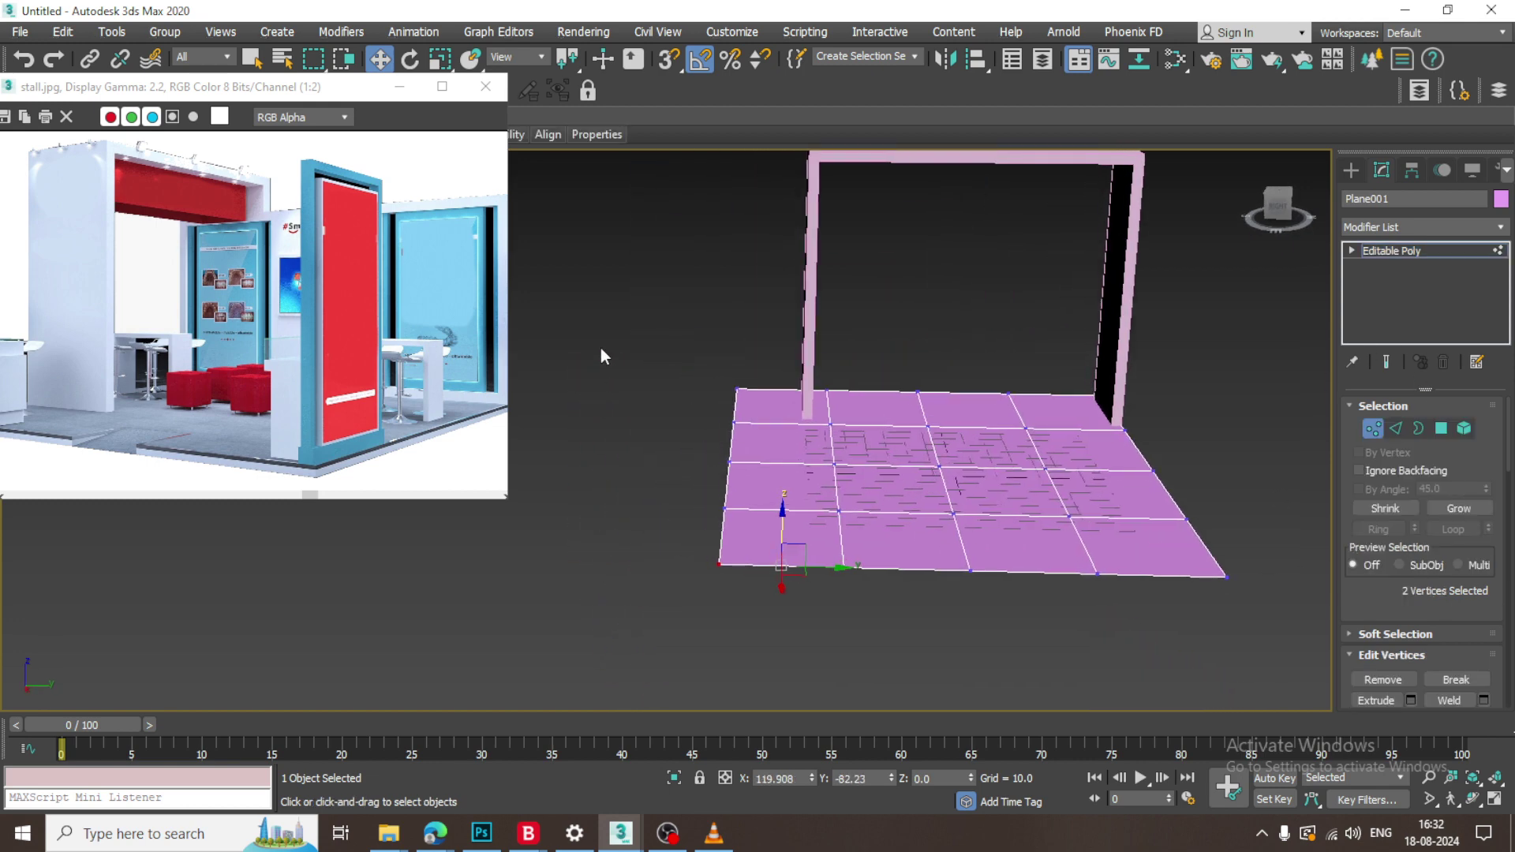
pyautogui.moveTo(792, 634); pyautogui.dragTo(790, 632)
pyautogui.moveTo(756, 463); pyautogui.dragTo(666, 463)
pyautogui.keyDown('alt'); pyautogui.moveTo(878, 457); pyautogui.dragTo(899, 529, button='middle'); pyautogui.keyUp('alt')
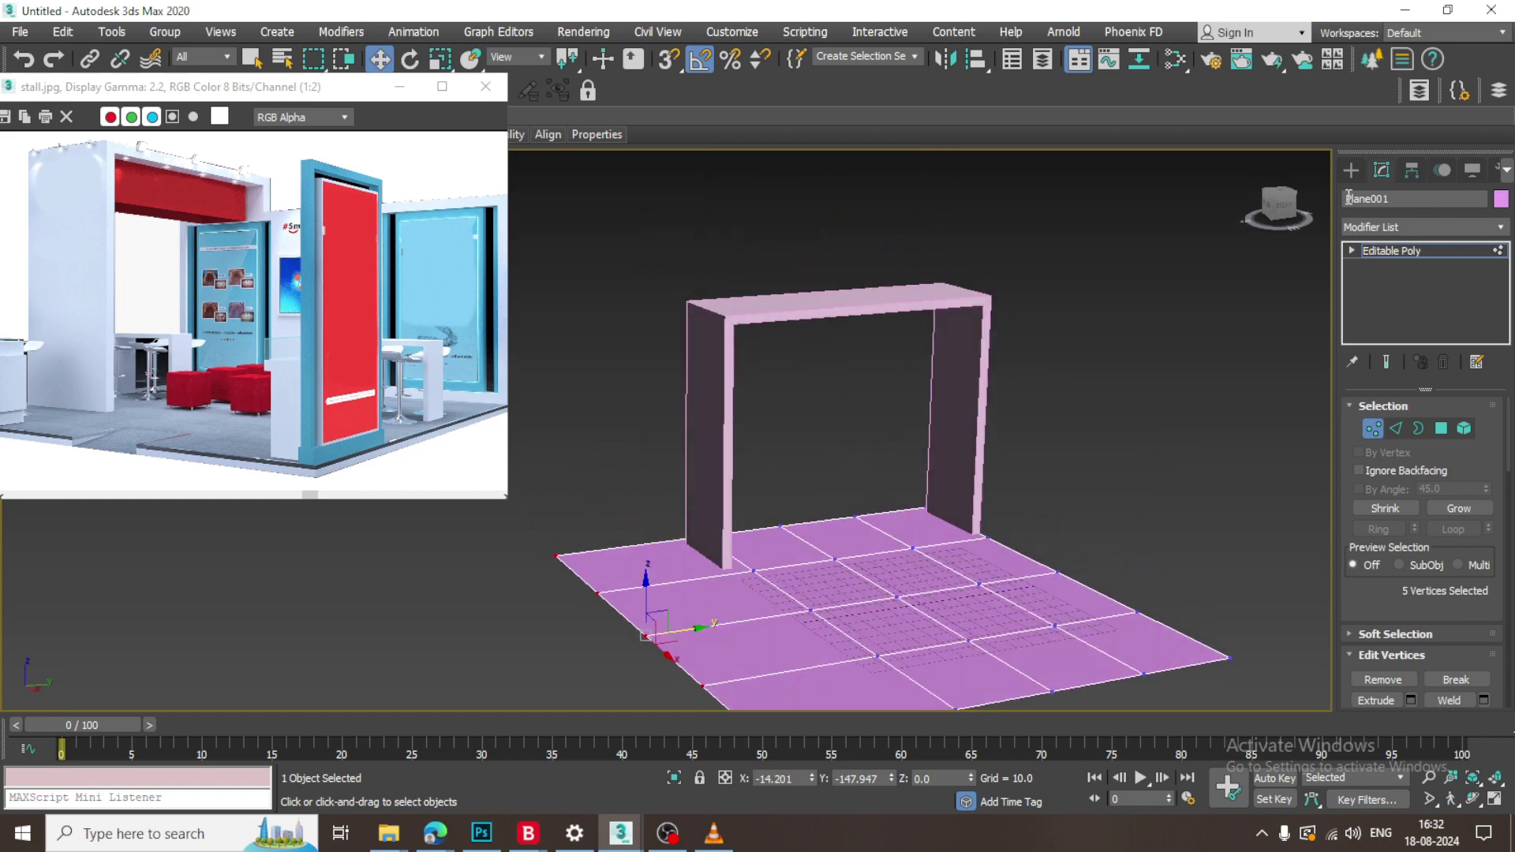
pyautogui.click(1352, 170)
pyautogui.click(1353, 199)
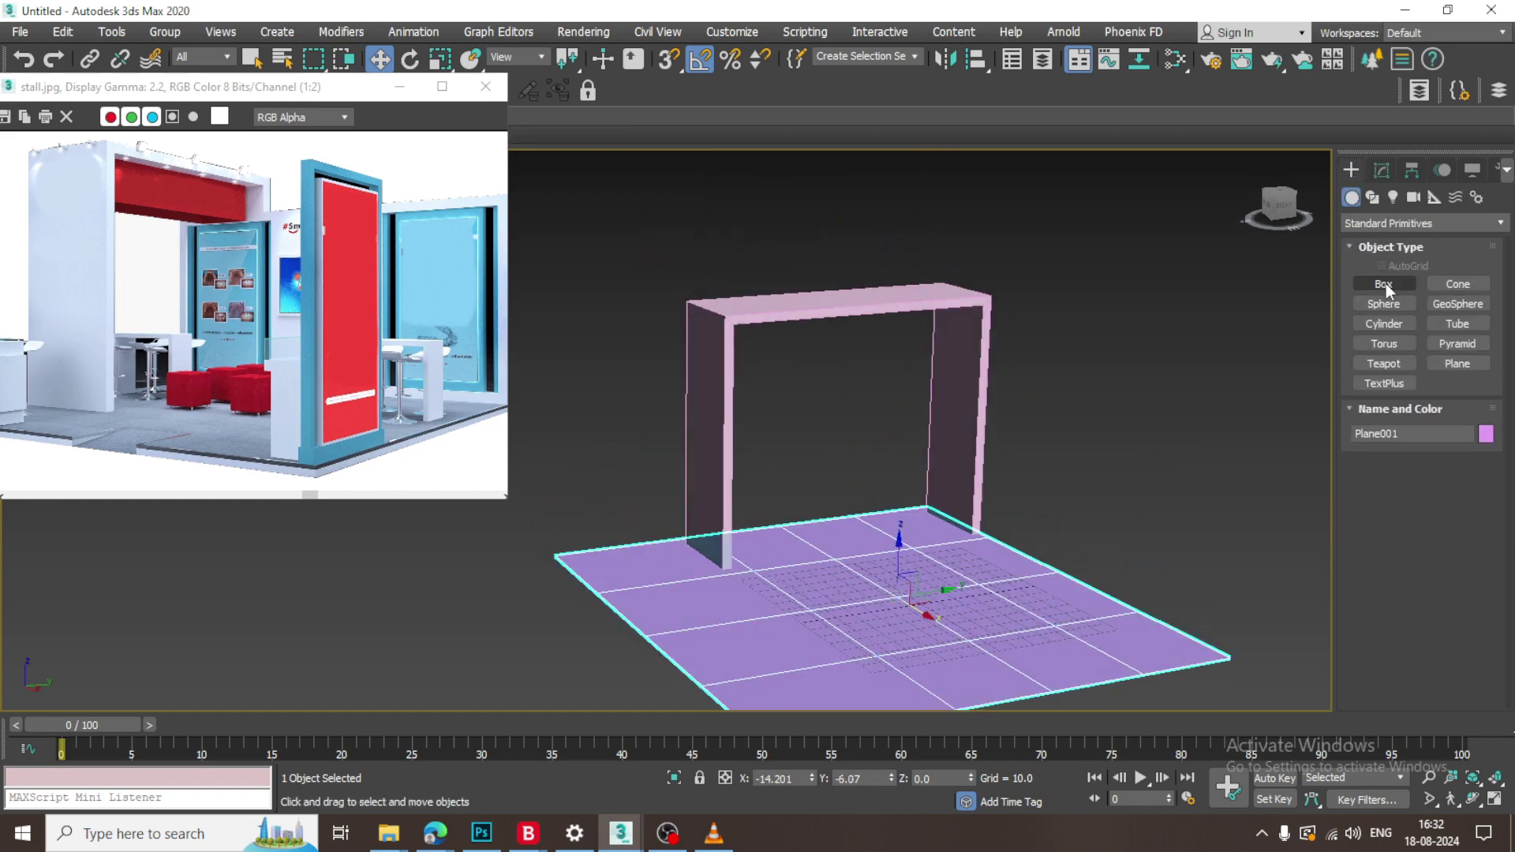
pyautogui.click(1386, 283)
# Raise the bottom end vertices of both portal uprights to the floor line in the left view.
pyautogui.hotkey('alt', 'w')
pyautogui.moveTo(1099, 325); pyautogui.dragTo(1053, 325, button='middle')
pyautogui.hotkey('alt', 'w')
pyautogui.hotkey('alt', 'w')
pyautogui.moveTo(516, 585); pyautogui.dragTo(454, 586, button='middle')
pyautogui.hotkey('alt', 'w')
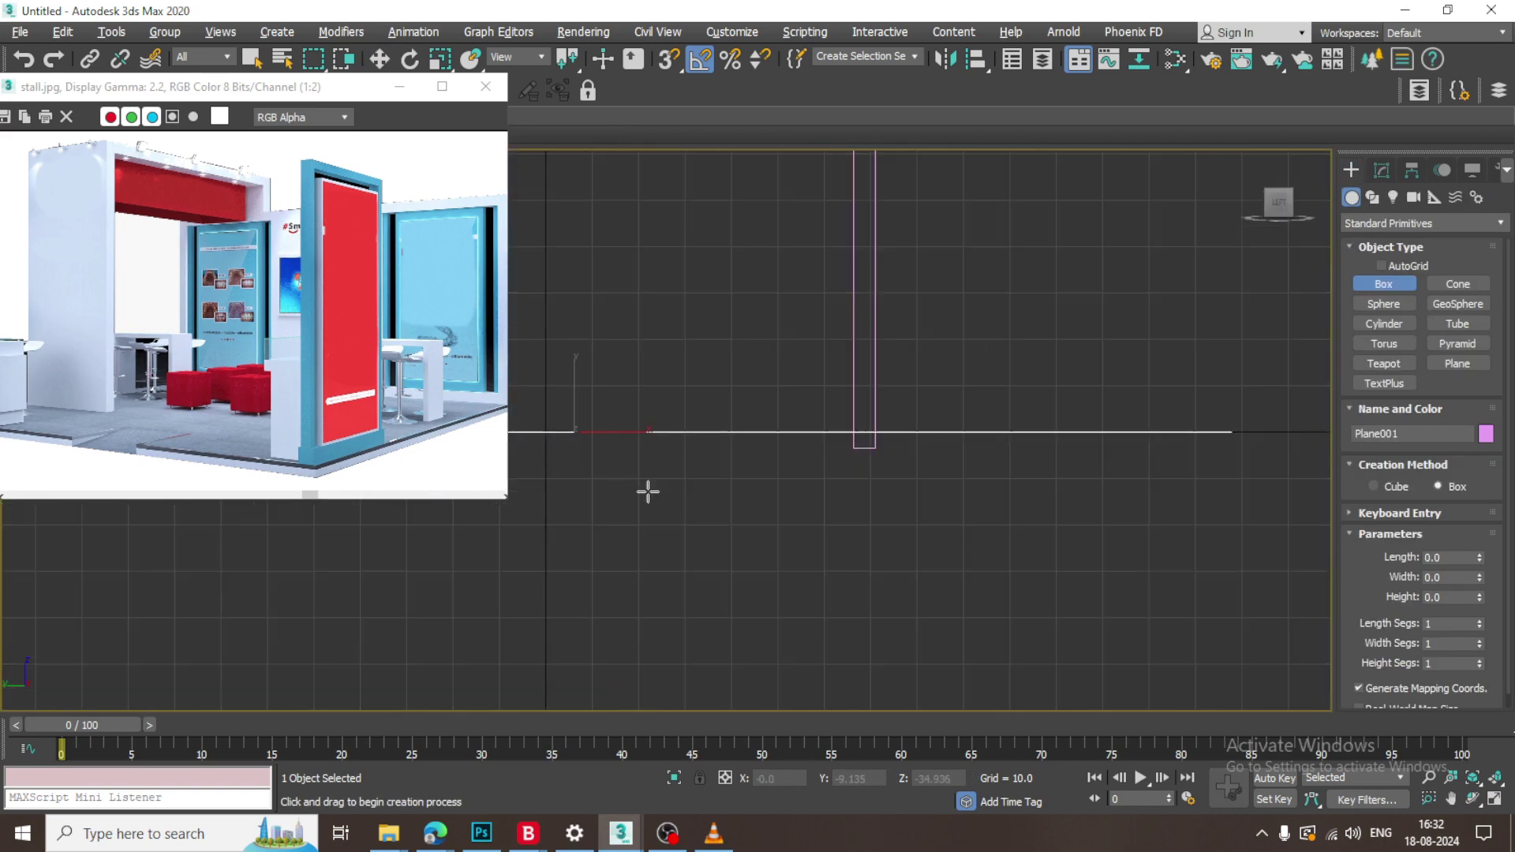
pyautogui.scroll(-2, 650, 490)
pyautogui.moveTo(650, 490); pyautogui.dragTo(914, 568, button='middle')
pyautogui.scroll(-2, 866, 475)
pyautogui.scroll(2, 926, 483)
pyautogui.press('w')
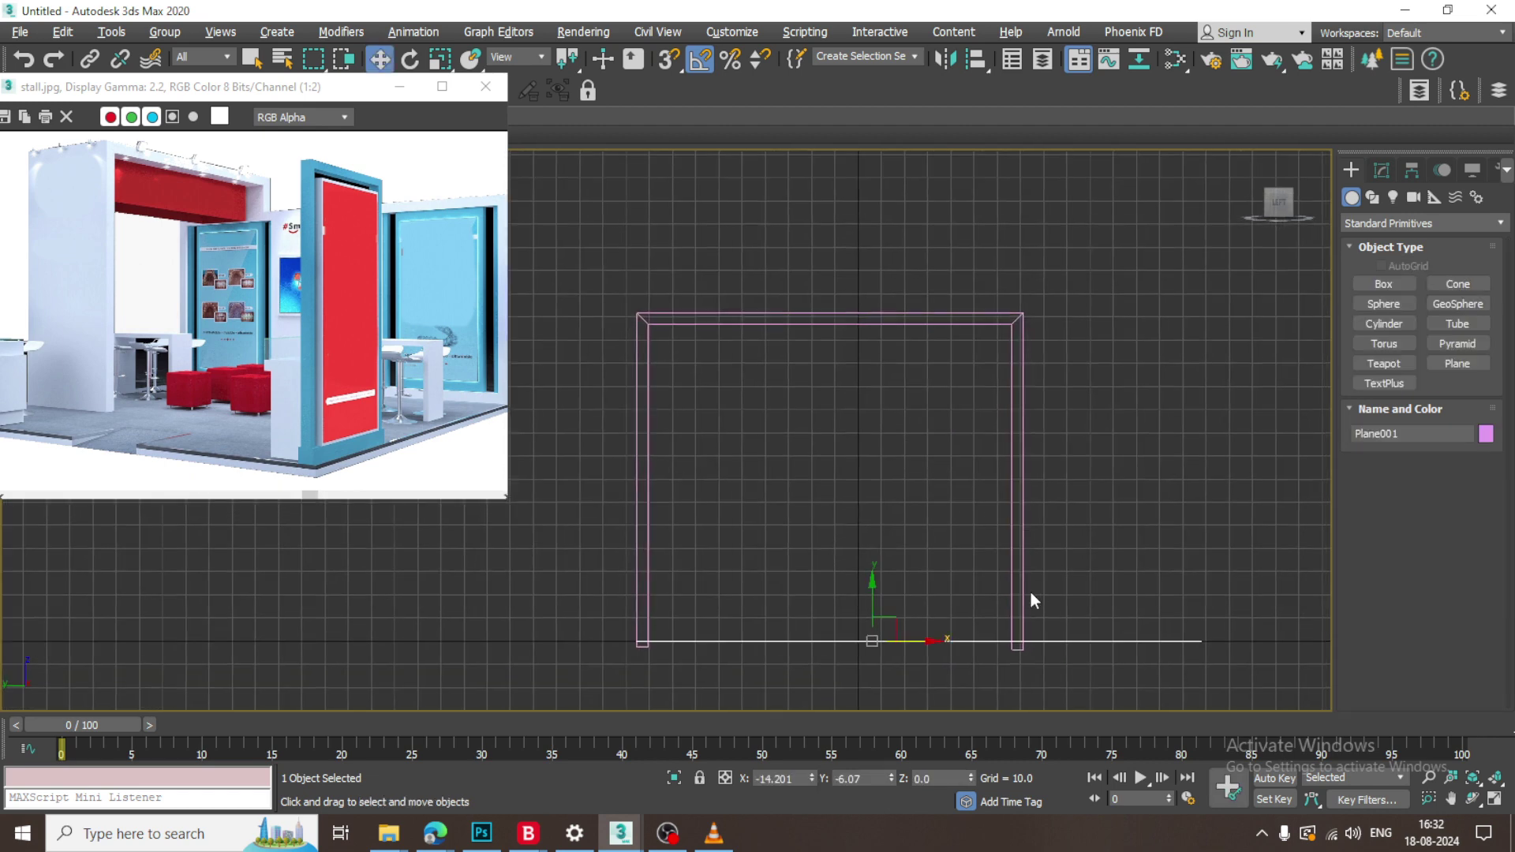
pyautogui.click(1016, 586)
pyautogui.press('1')
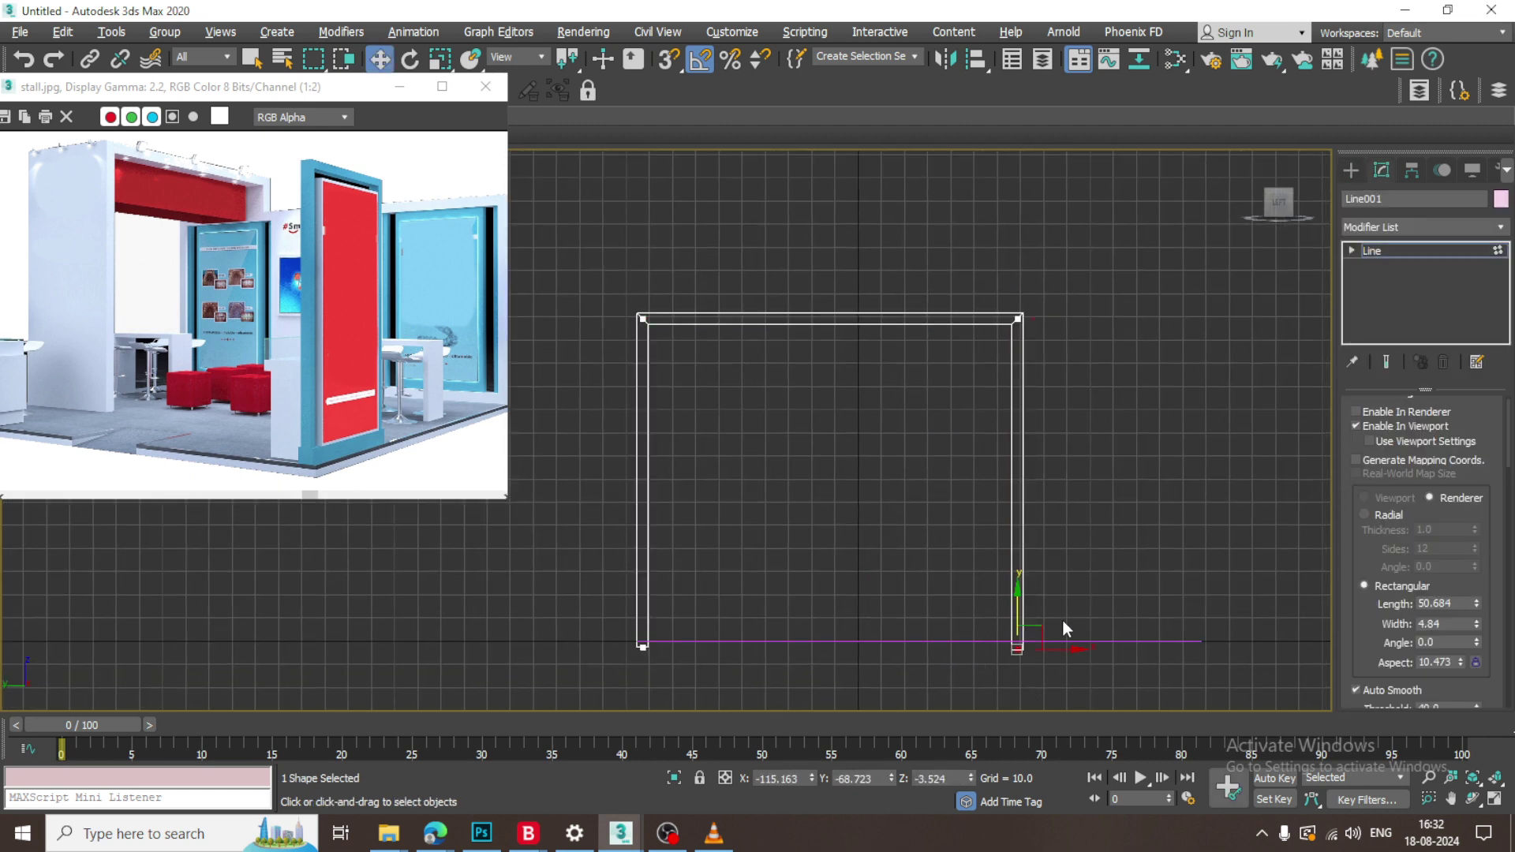
pyautogui.scroll(4, 1045, 629)
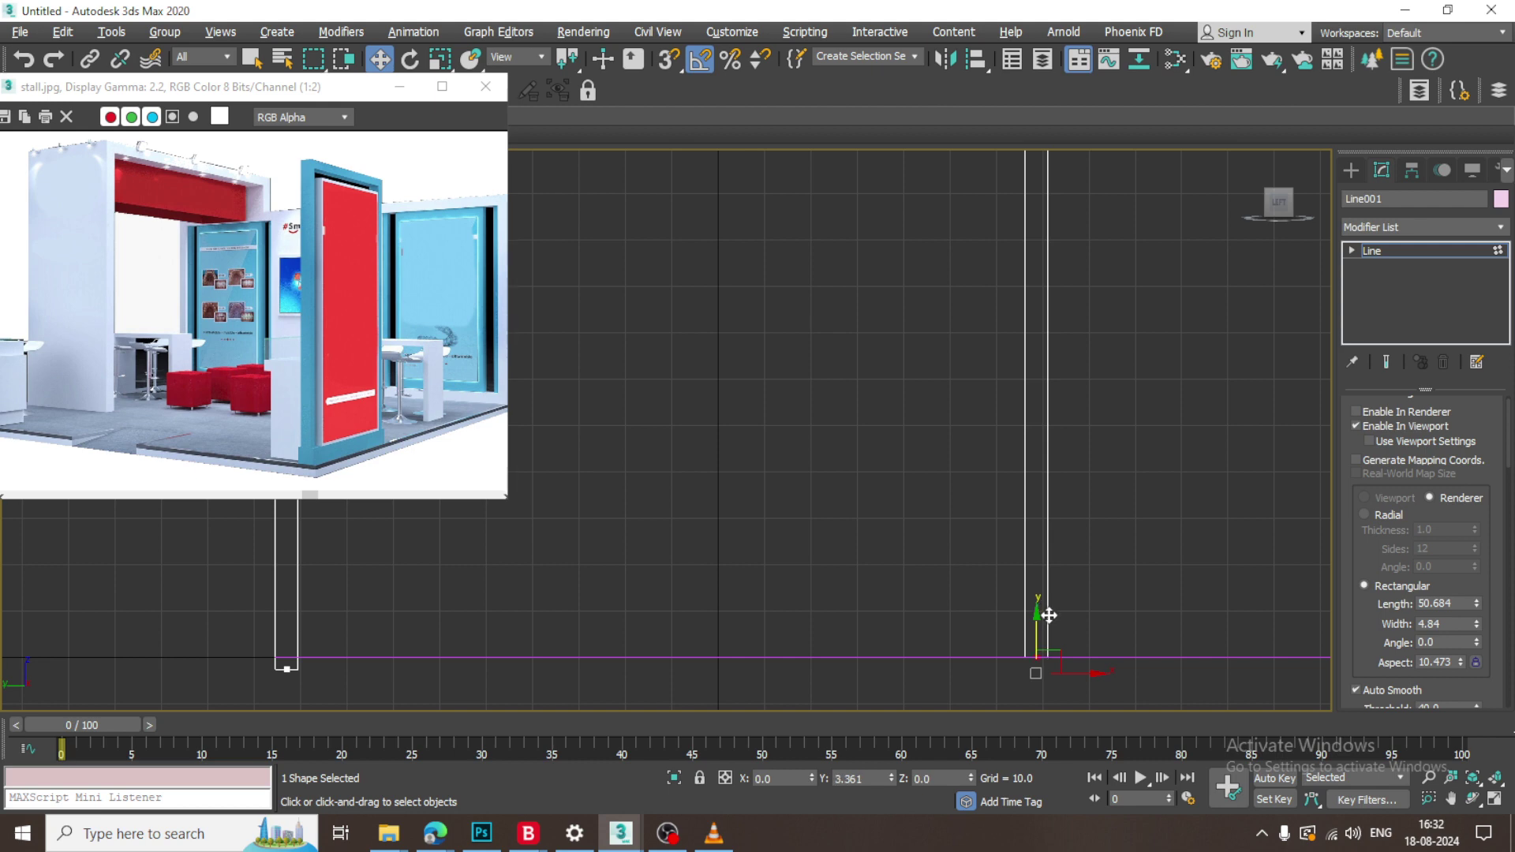
pyautogui.moveTo(593, 554); pyautogui.dragTo(504, 707, button='middle')
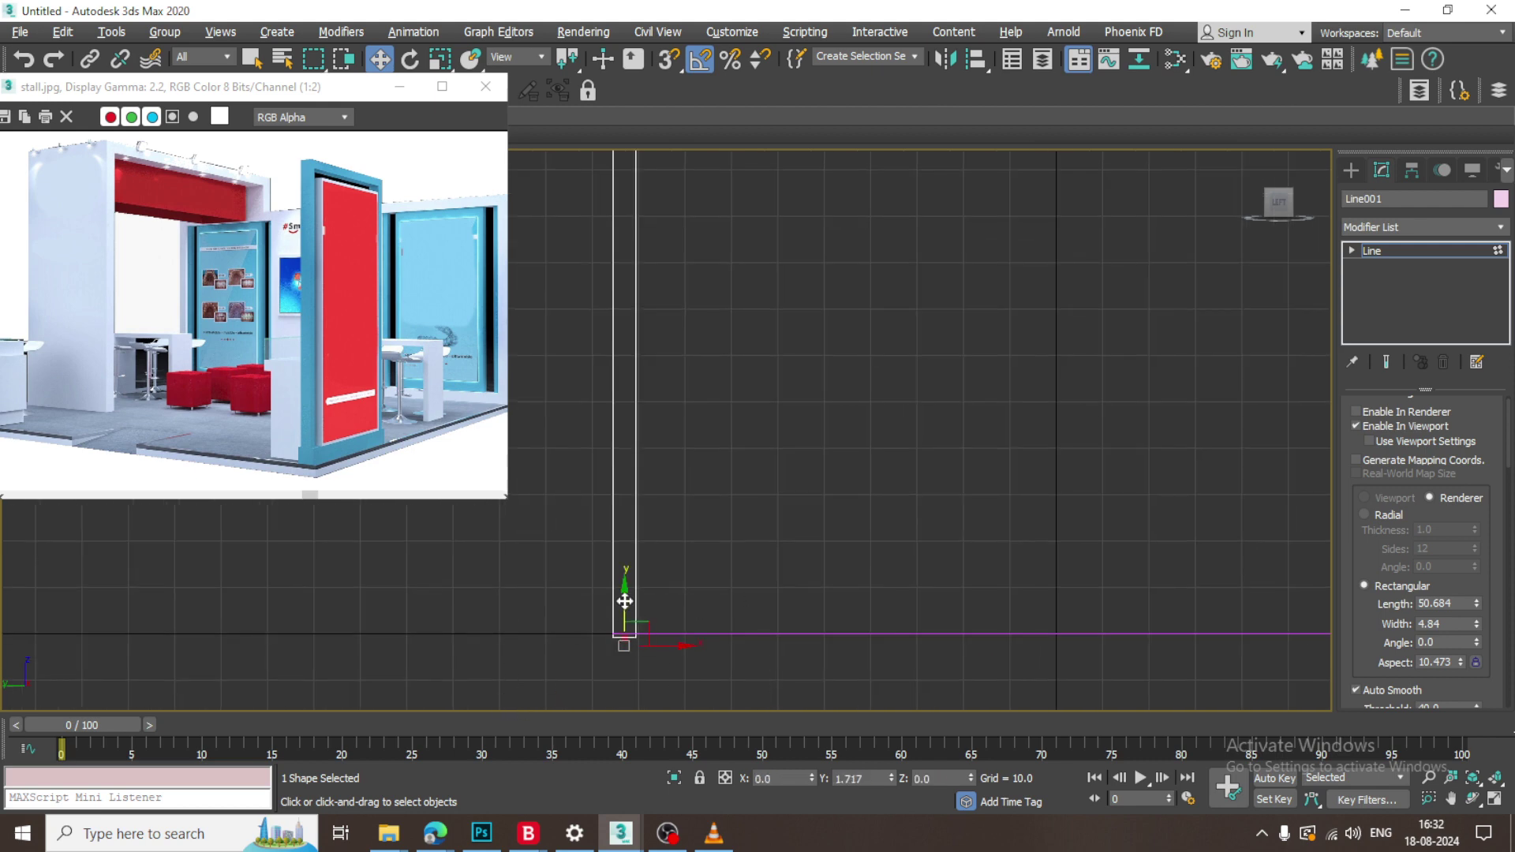
pyautogui.moveTo(962, 466); pyautogui.dragTo(862, 521, button='middle')
pyautogui.scroll(-4, 868, 521)
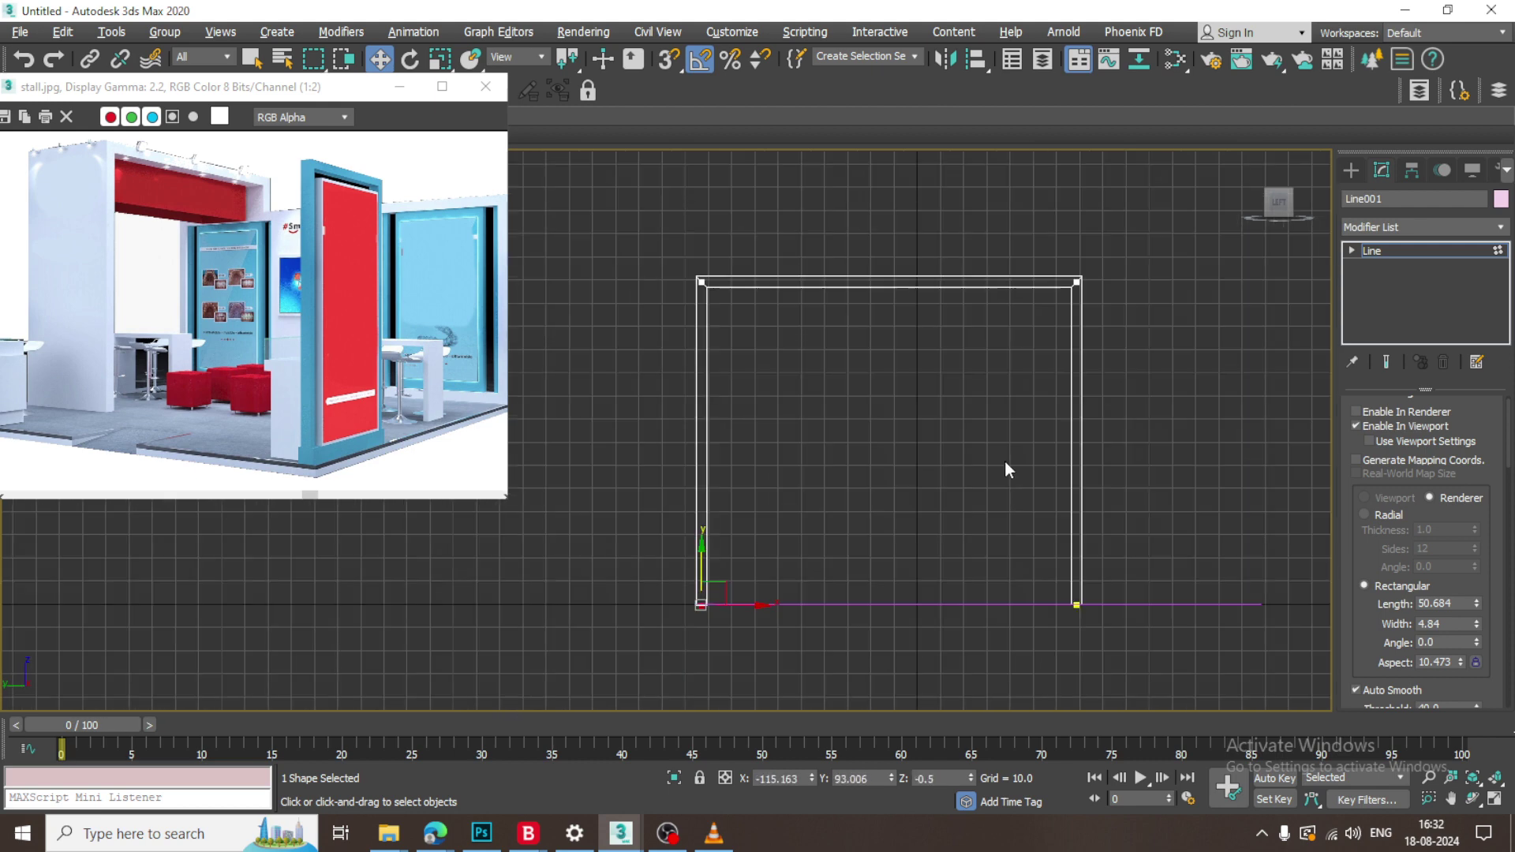
pyautogui.moveTo(1006, 461); pyautogui.dragTo(1015, 468, button='middle')
# Draw a fascia box about 158 wide and 25 long between the portal uprights, directly beneath the top beam.
pyautogui.click(1352, 171)
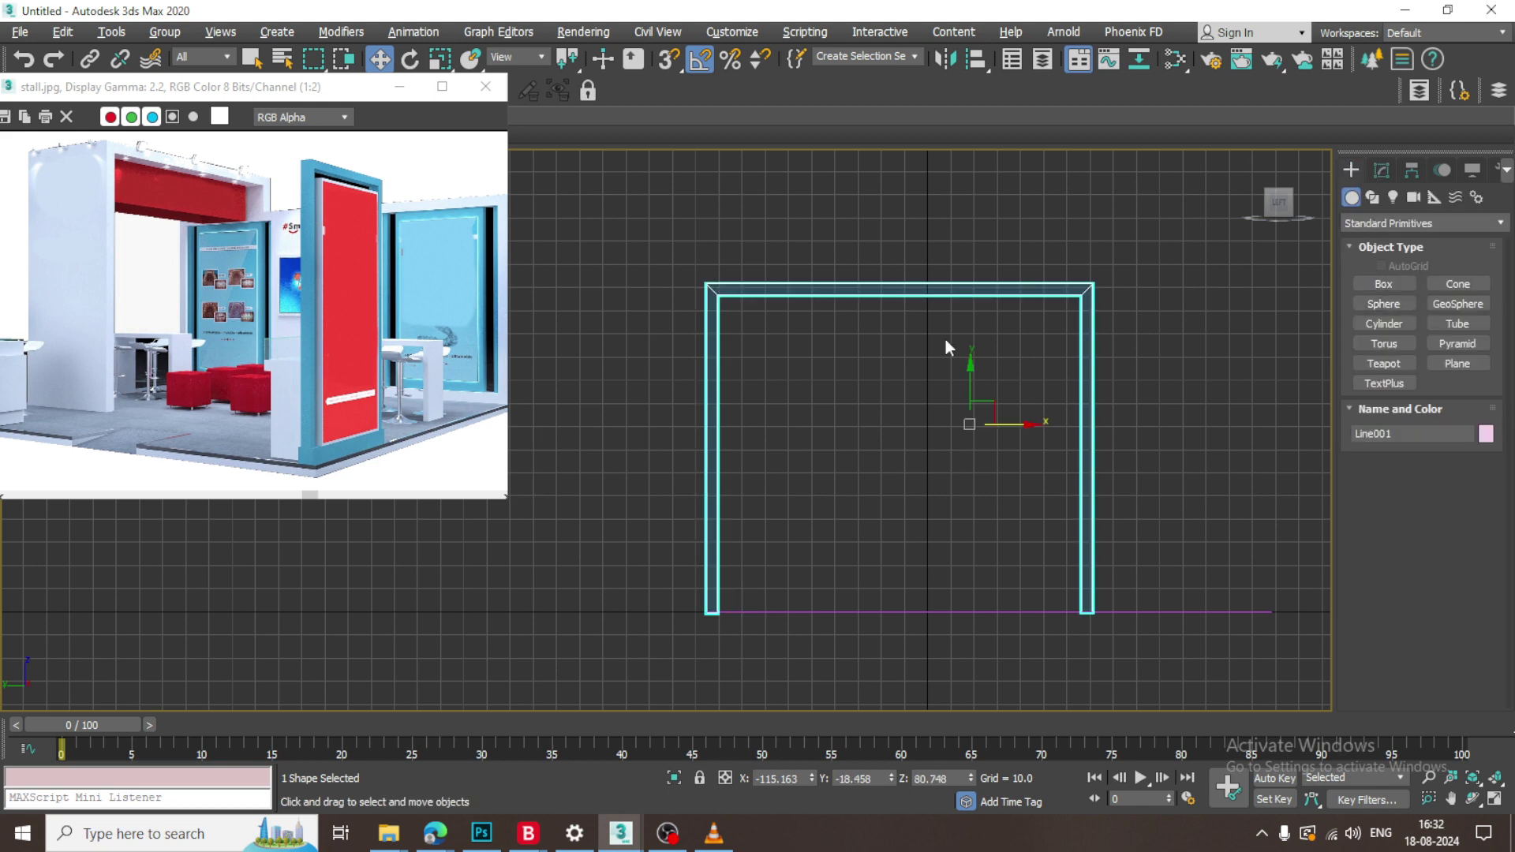
pyautogui.scroll(3, 947, 347)
pyautogui.click(1379, 287)
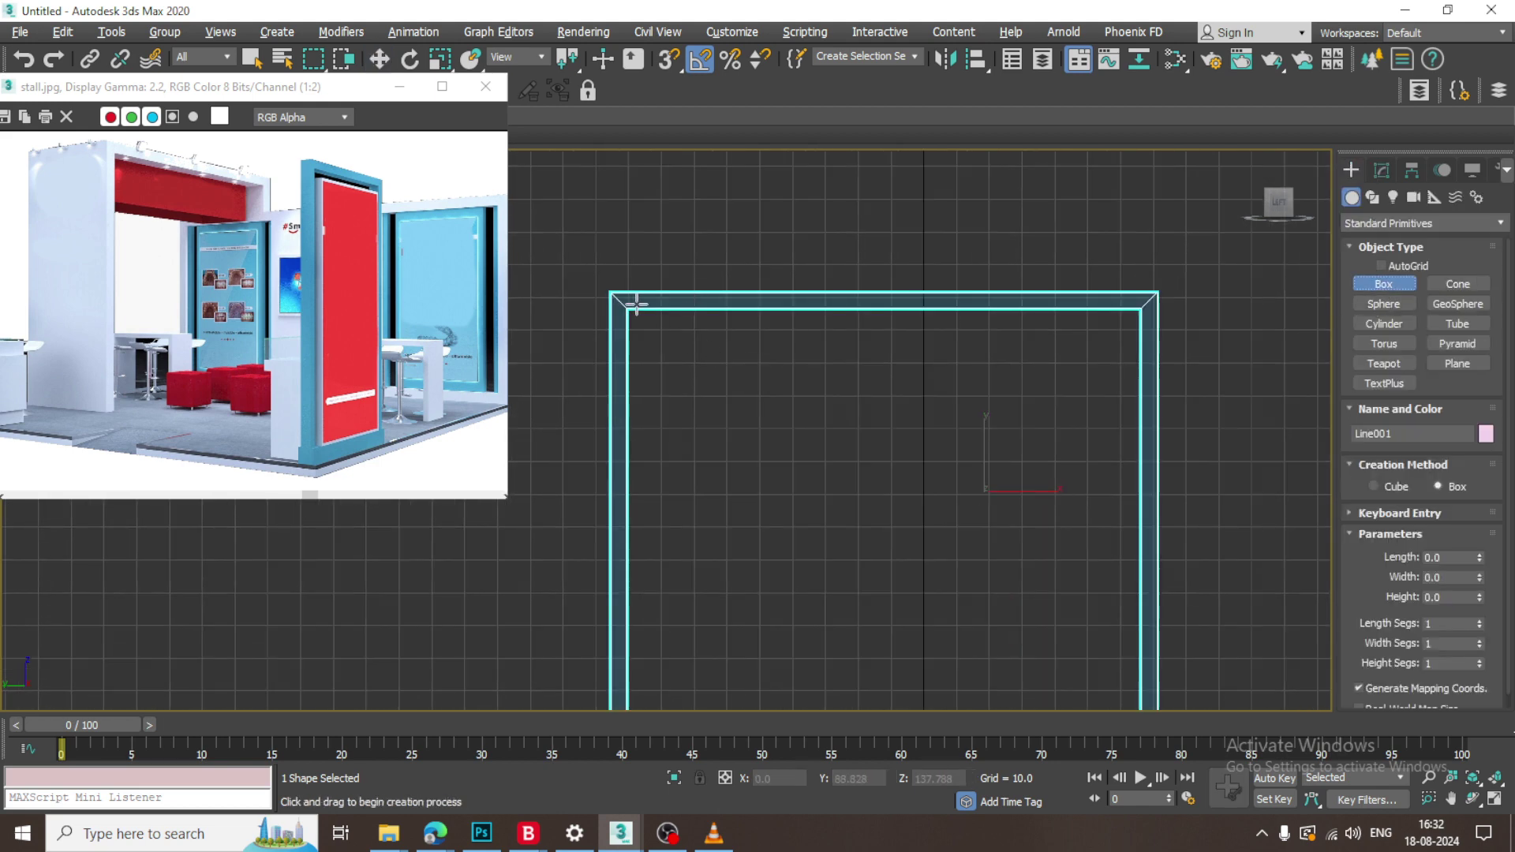
pyautogui.moveTo(623, 307); pyautogui.dragTo(1143, 393)
pyautogui.click(1141, 362)
pyautogui.press('w')
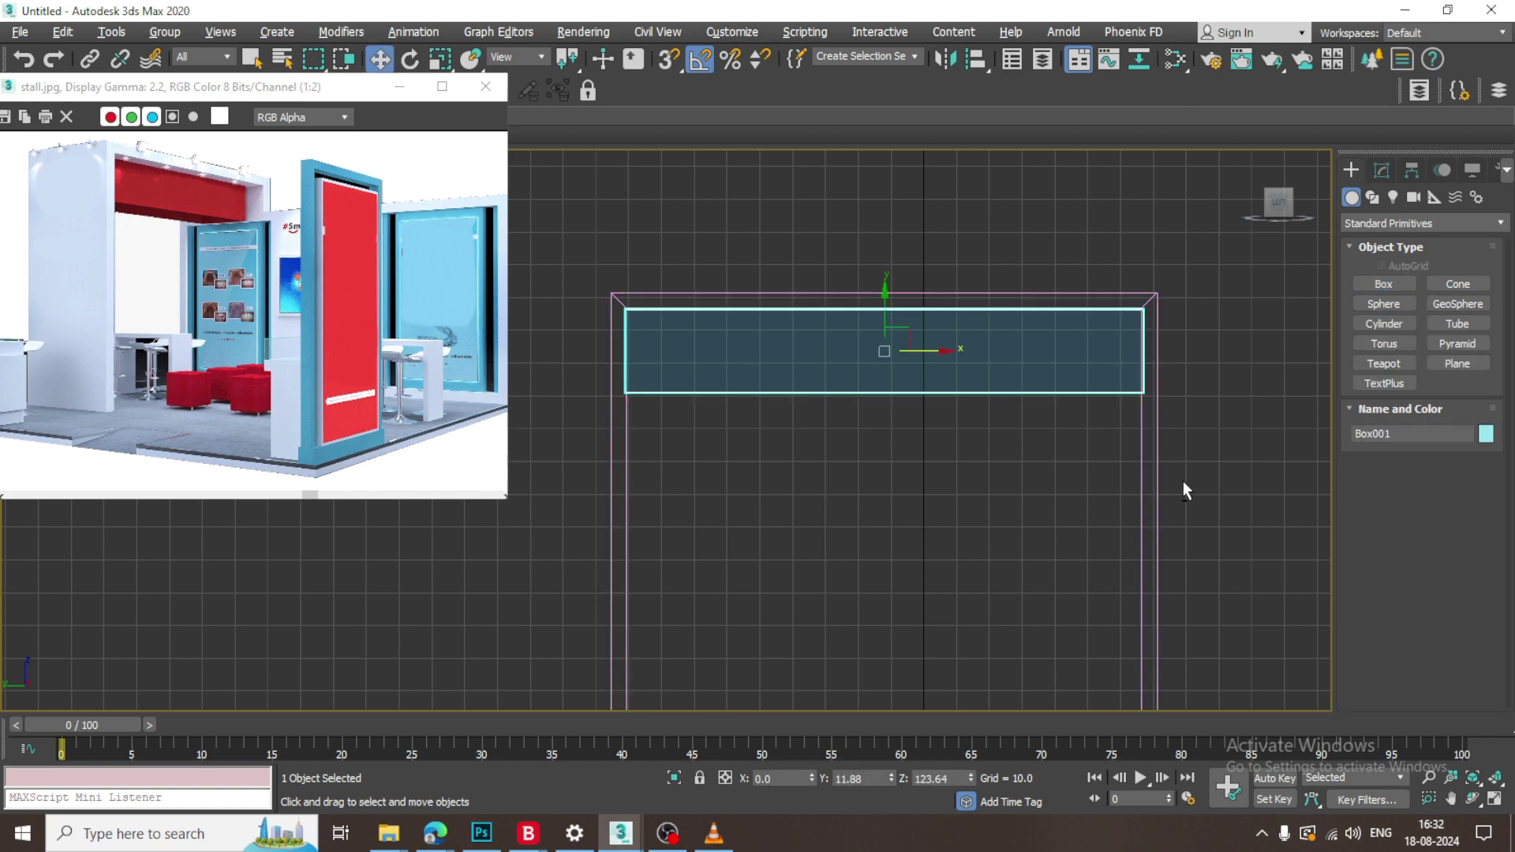
# Set the fascia box's height to 27.822 and move it back along X inside the portal under the top beam.
pyautogui.hotkey('alt', 'w')
pyautogui.middleClick(1157, 476)
pyautogui.hotkey('alt', 'w')
pyautogui.keyDown('alt'); pyautogui.moveTo(932, 493); pyautogui.dragTo(1053, 463, button='middle'); pyautogui.keyUp('alt')
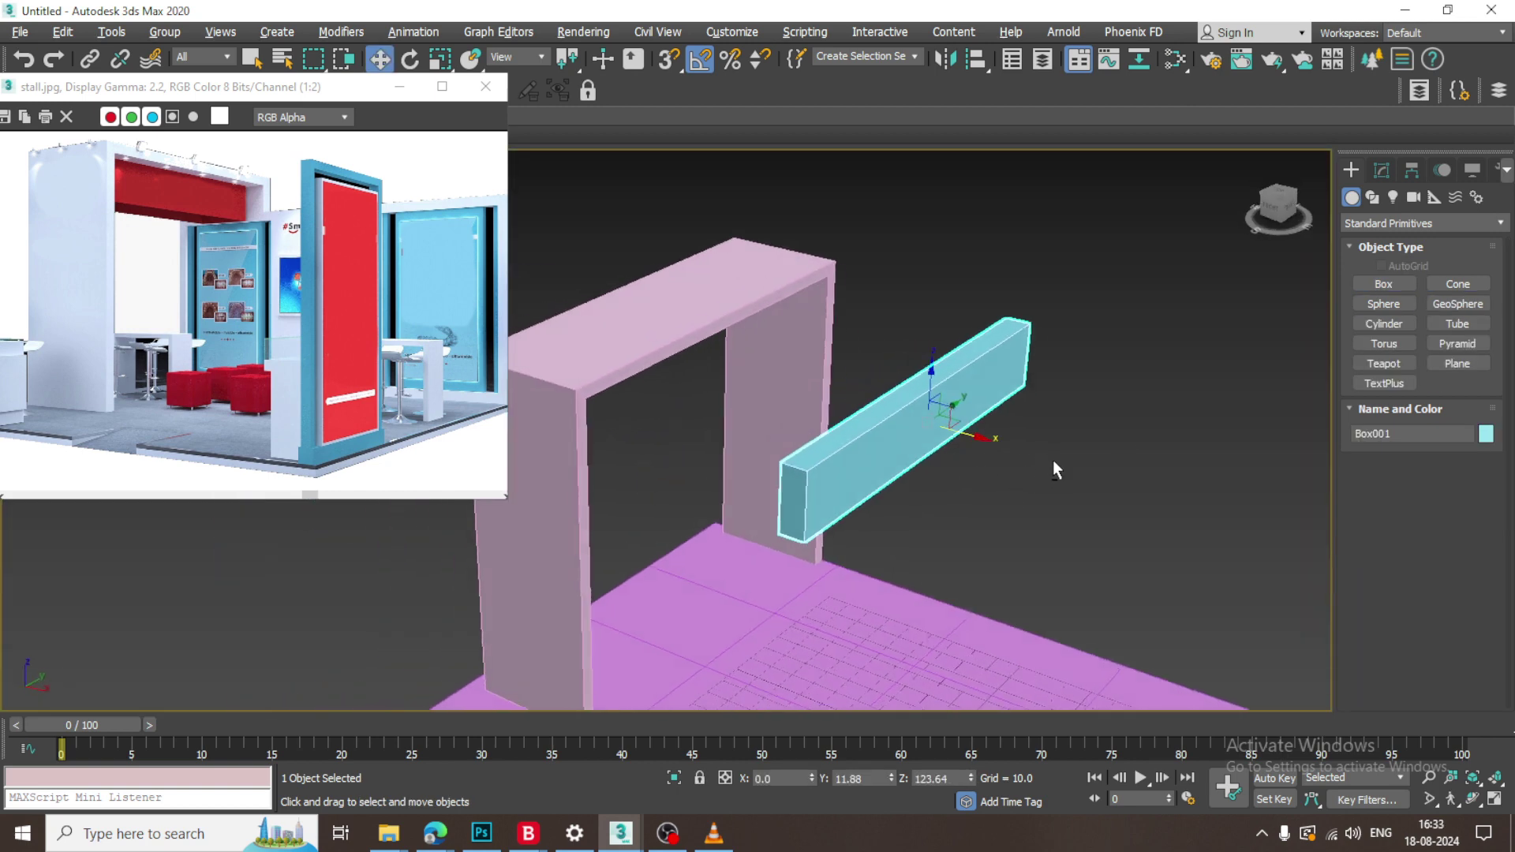
pyautogui.click(1382, 171)
pyautogui.moveTo(1479, 469); pyautogui.dragTo(1390, 281)
pyautogui.keyDown('alt'); pyautogui.moveTo(730, 433); pyautogui.dragTo(823, 421, button='middle'); pyautogui.keyUp('alt')
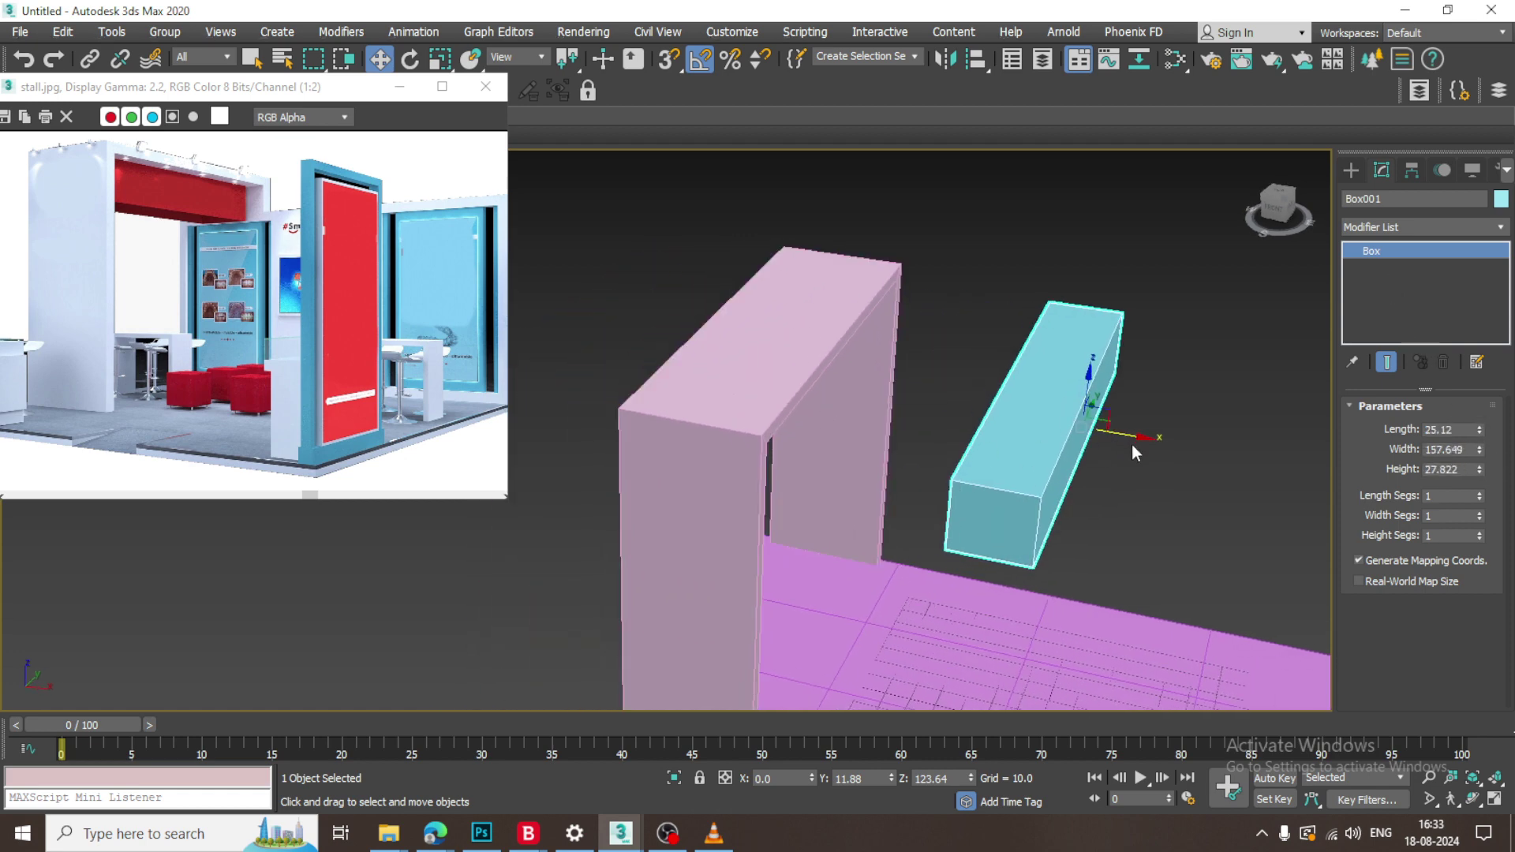
pyautogui.moveTo(1127, 437); pyautogui.dragTo(863, 399)
pyautogui.keyDown('alt'); pyautogui.moveTo(863, 399); pyautogui.dragTo(1003, 444, button='middle'); pyautogui.keyUp('alt')
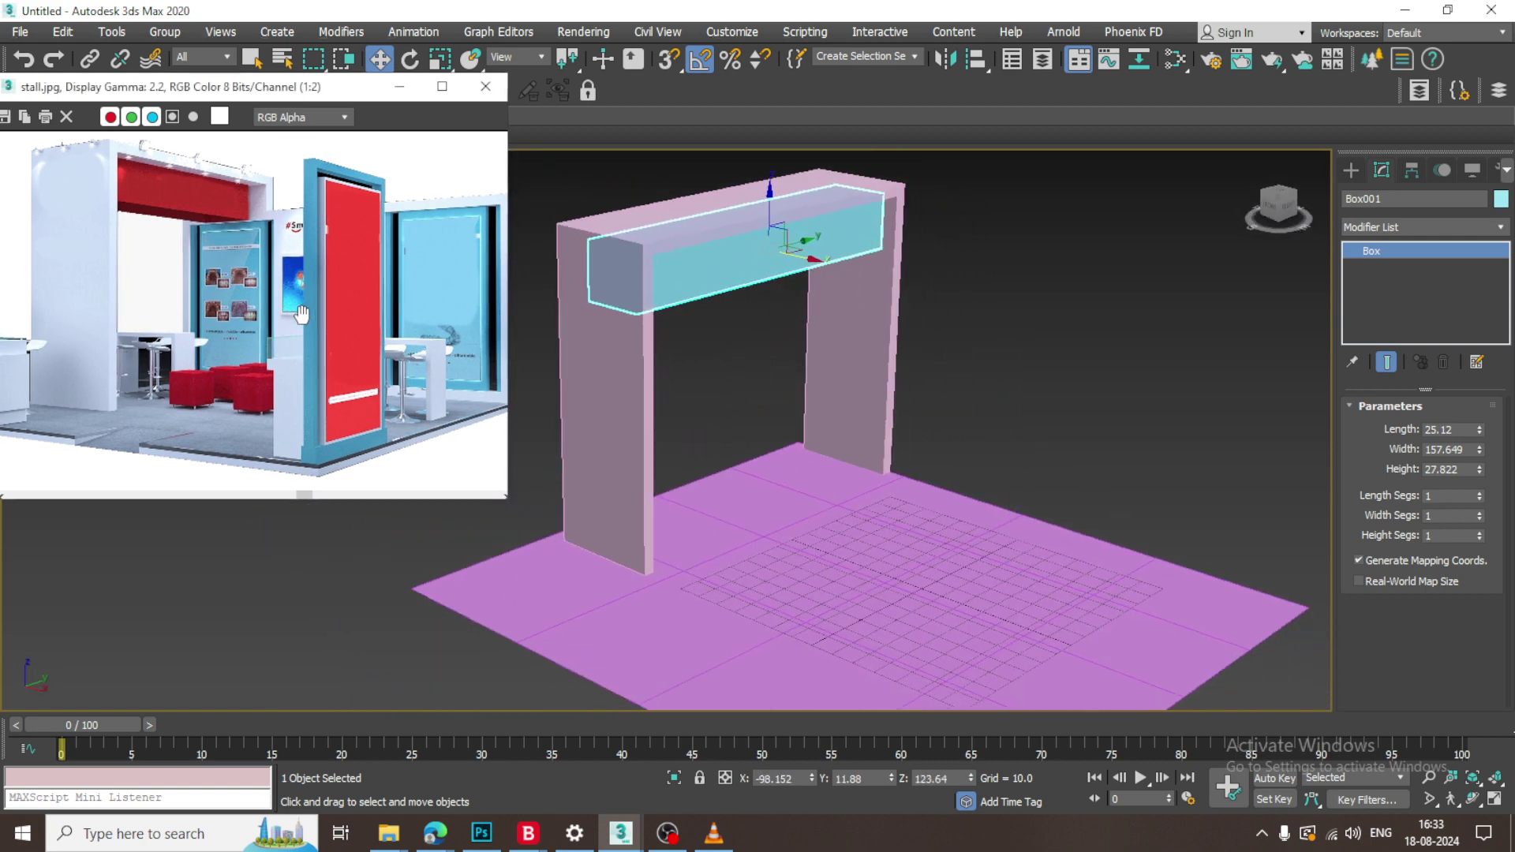
pyautogui.scroll(1, 230, 296)
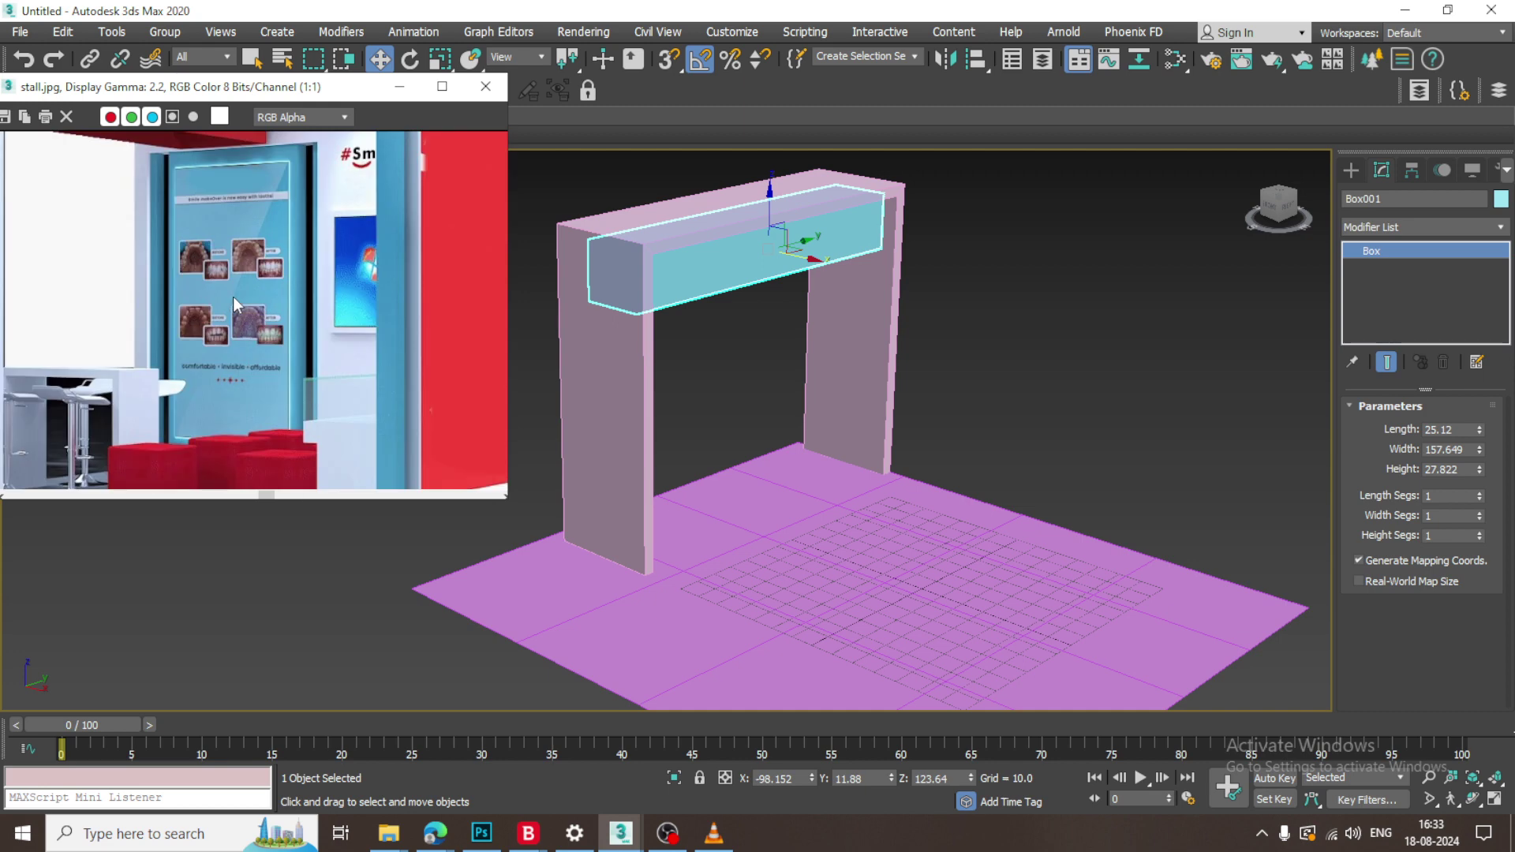
pyautogui.scroll(-1, 234, 297)
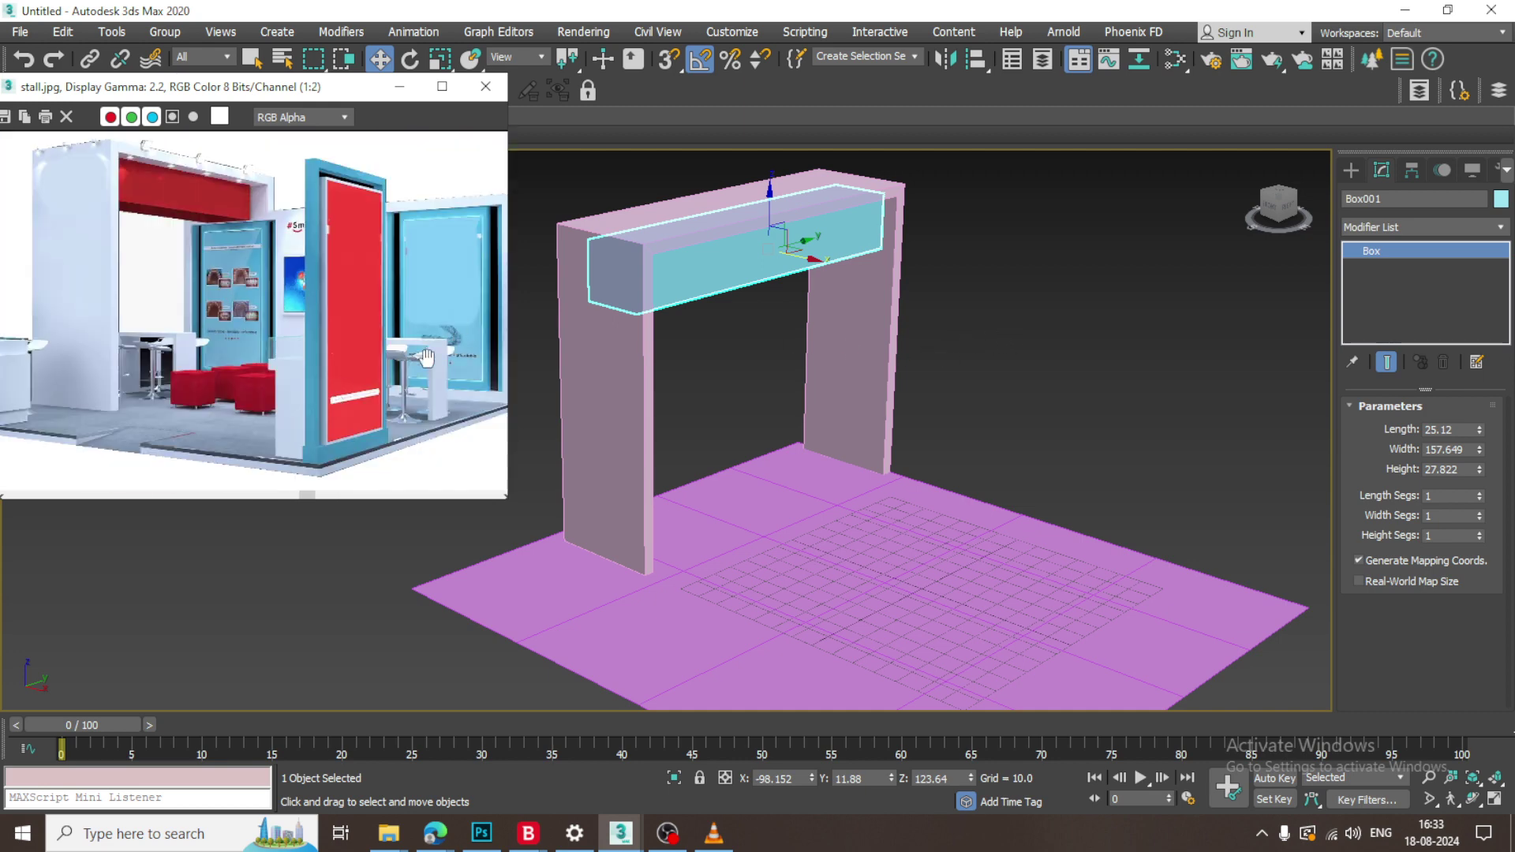
pyautogui.moveTo(427, 359)
pyautogui.mouseDown(button='middle')
pyautogui.moveTo(367, 396)
pyautogui.moveTo(419, 350)
pyautogui.mouseUp(button='middle')
pyautogui.keyDown('alt'); pyautogui.moveTo(1145, 418); pyautogui.dragTo(1068, 423, button='middle'); pyautogui.keyUp('alt')
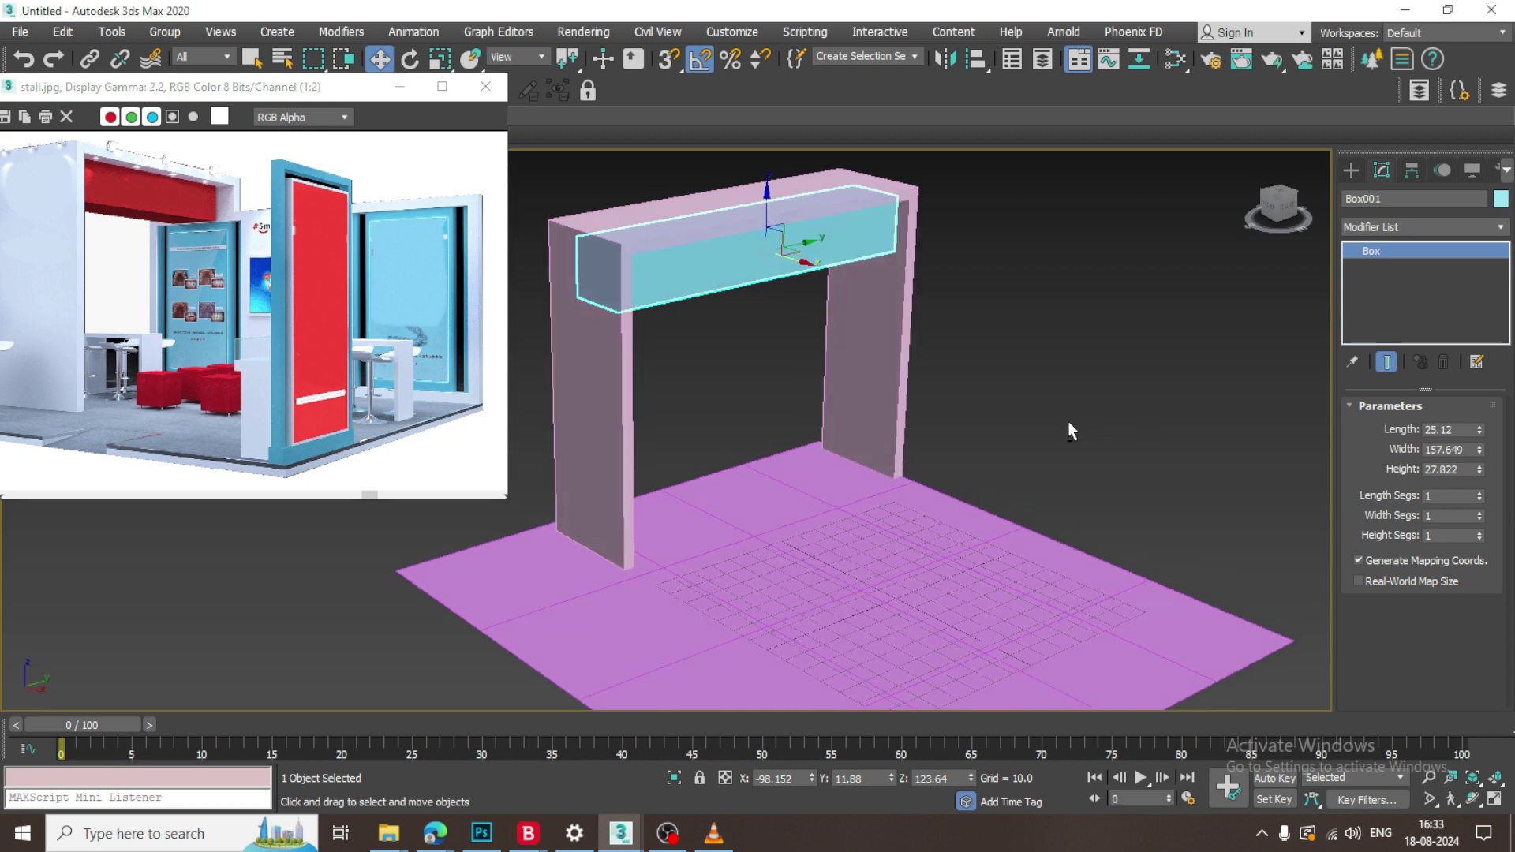
# Draw a thin wall box from the portal upright along the floor's long edge, about 213 wide, 3.45 thick and 110 high.
pyautogui.click(1351, 171)
pyautogui.click(1385, 285)
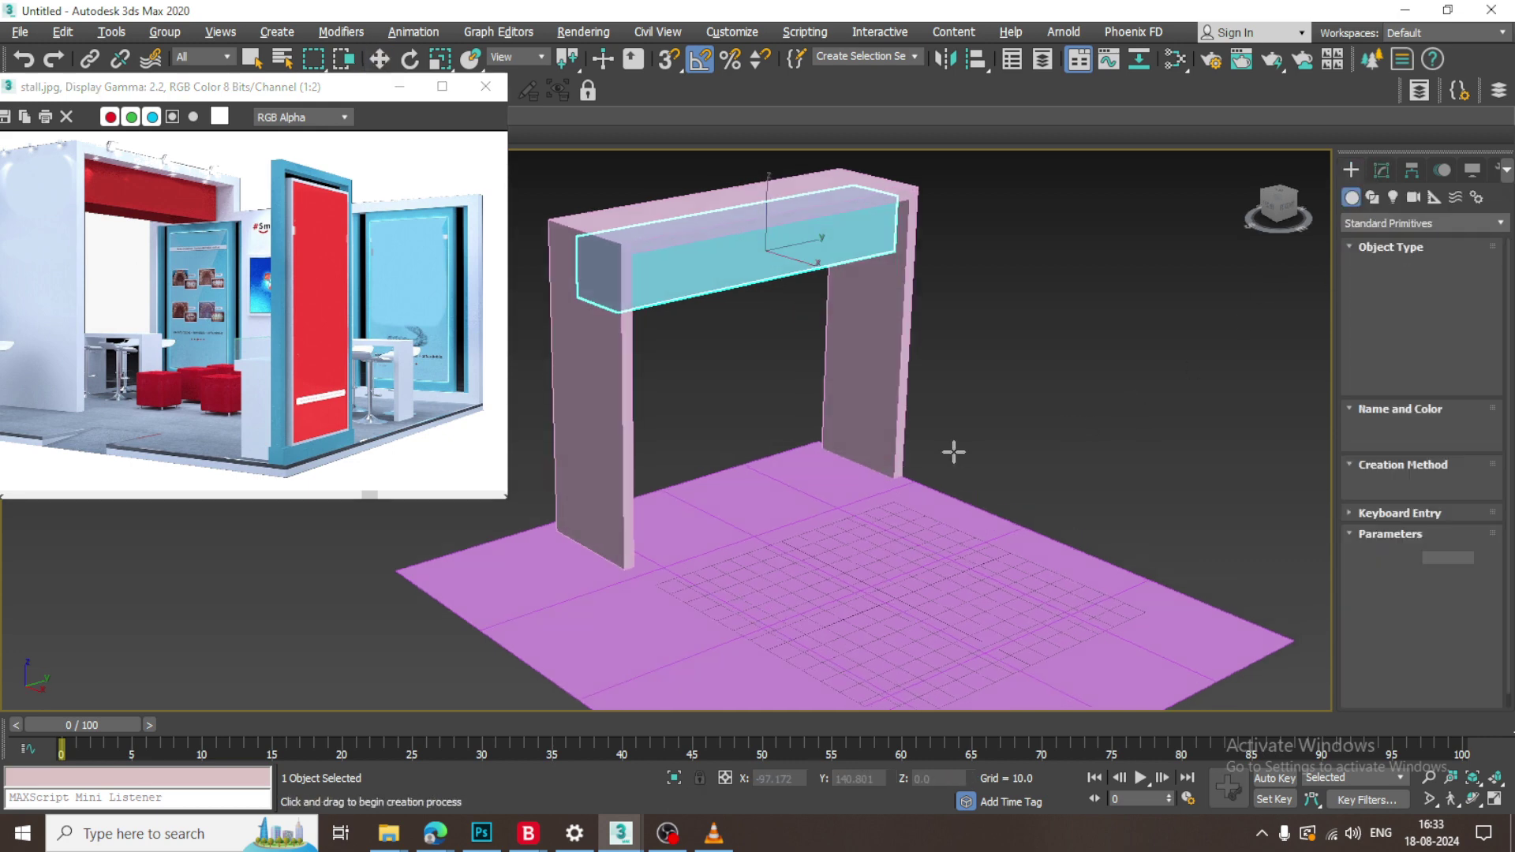
pyautogui.keyDown('alt'); pyautogui.moveTo(953, 450); pyautogui.dragTo(940, 367, button='middle'); pyautogui.keyUp('alt')
pyautogui.rightClick(918, 416)
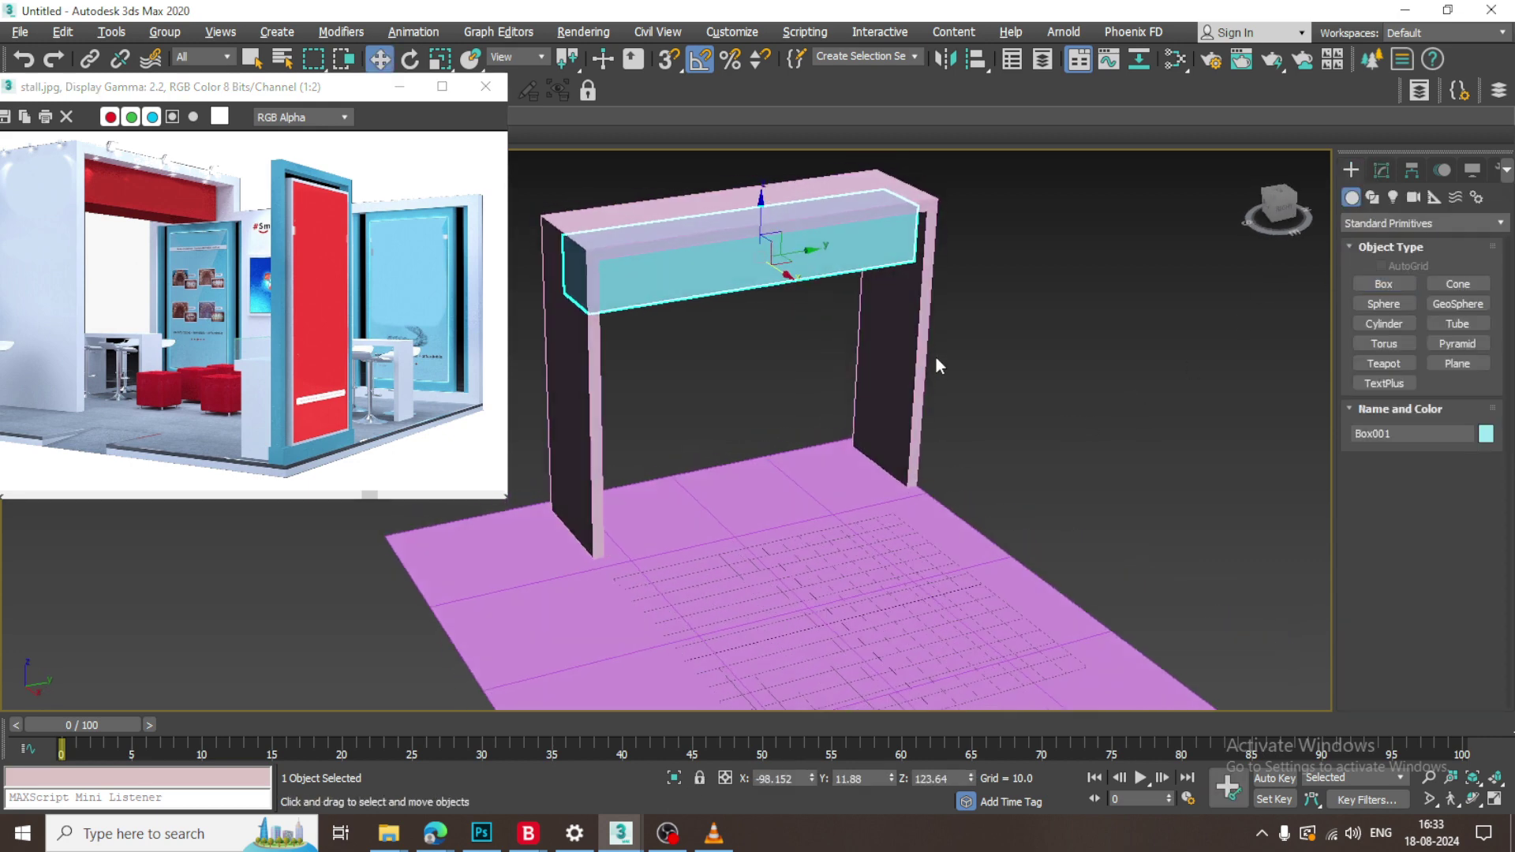
pyautogui.click(1413, 284)
pyautogui.keyDown('alt'); pyautogui.moveTo(971, 442); pyautogui.dragTo(902, 444, button='middle'); pyautogui.keyUp('alt')
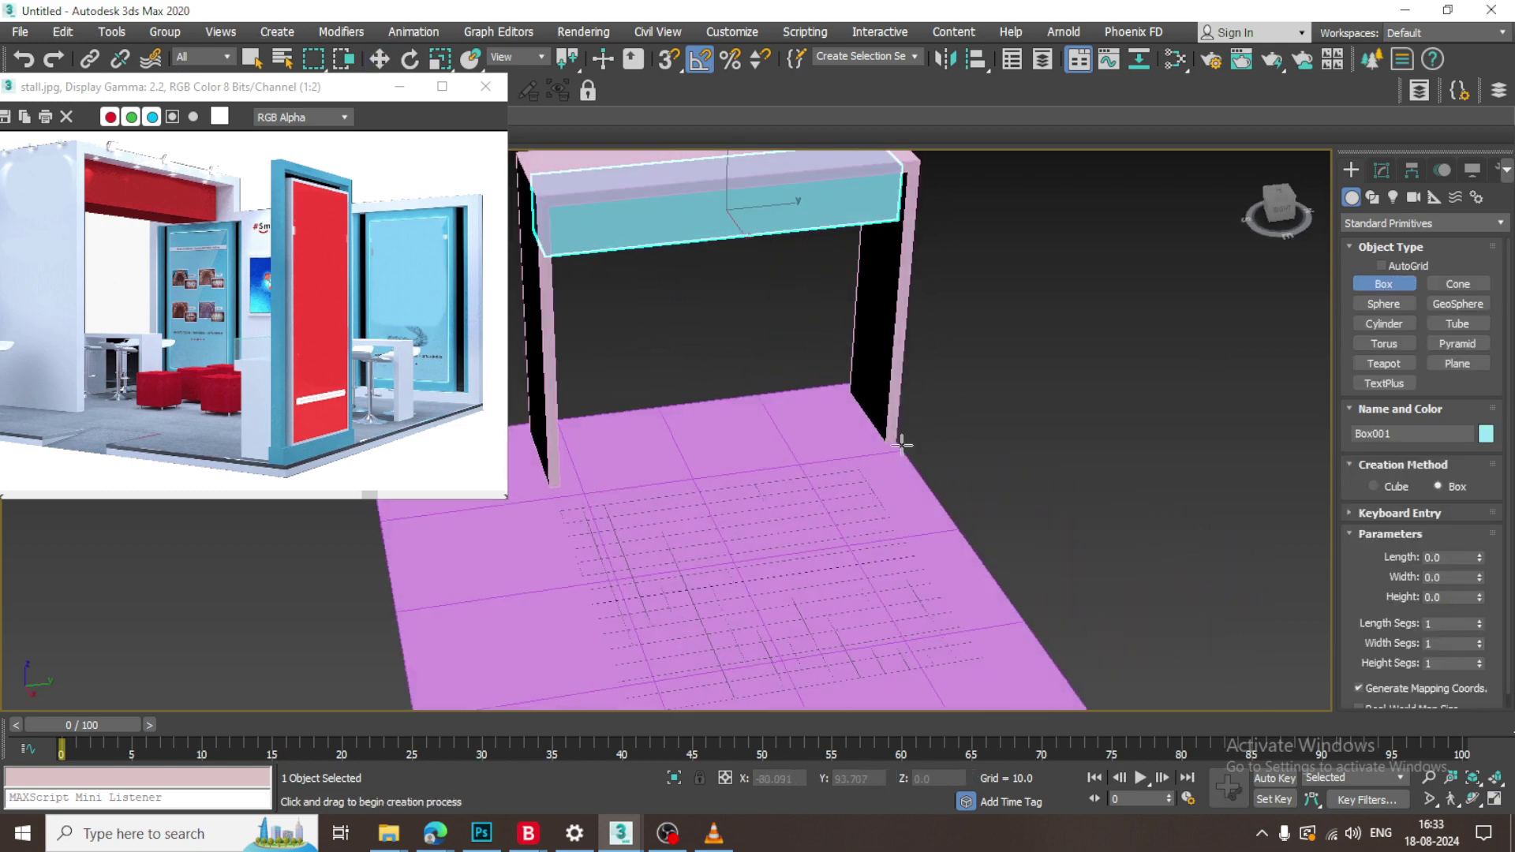
pyautogui.moveTo(895, 439)
pyautogui.mouseDown()
pyautogui.moveTo(1065, 764)
pyautogui.moveTo(1095, 662)
pyautogui.mouseUp()
pyautogui.moveTo(1095, 661); pyautogui.dragTo(1031, 495, button='middle')
pyautogui.moveTo(1095, 662)
pyautogui.mouseDown()
pyautogui.moveTo(1019, 464)
pyautogui.moveTo(1017, 519)
pyautogui.mouseUp()
pyautogui.keyDown('alt'); pyautogui.moveTo(996, 196); pyautogui.dragTo(914, 473, button='middle'); pyautogui.keyUp('alt')
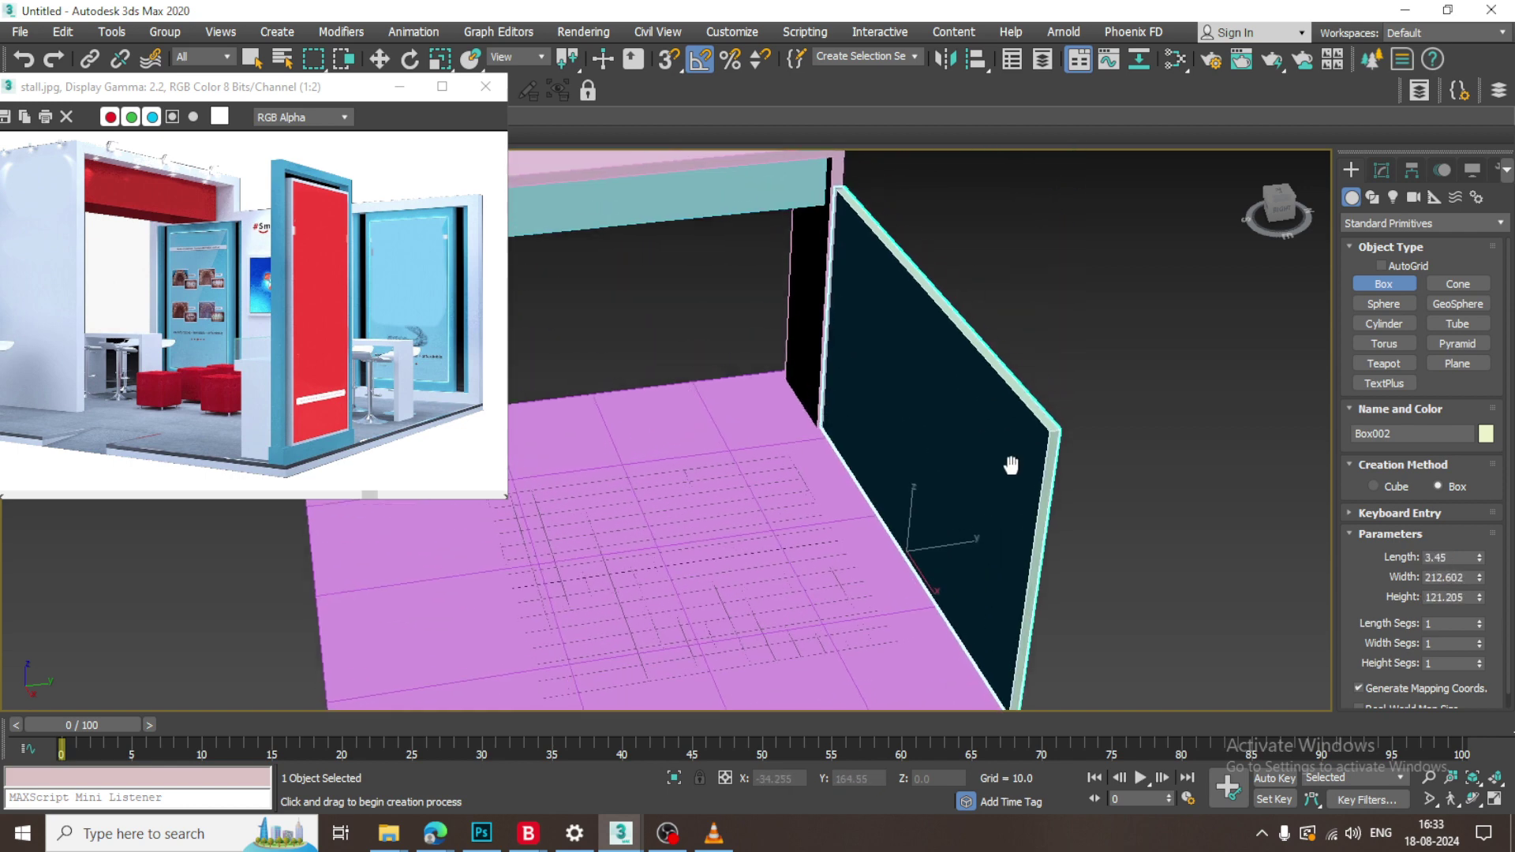
pyautogui.click(991, 287)
pyautogui.keyDown('alt'); pyautogui.moveTo(963, 307); pyautogui.dragTo(1040, 254, button='middle'); pyautogui.keyUp('alt')
pyautogui.press('w')
# Delete the existing floor plane.
pyautogui.keyDown('alt'); pyautogui.moveTo(963, 355); pyautogui.dragTo(911, 328, button='middle'); pyautogui.keyUp('alt')
pyautogui.click(815, 541)
pyautogui.scroll(-3, 815, 540)
pyautogui.keyDown('alt'); pyautogui.moveTo(814, 541); pyautogui.dragTo(788, 559, button='middle'); pyautogui.keyUp('alt')
pyautogui.moveTo(788, 559); pyautogui.dragTo(815, 452, button='middle')
pyautogui.press('Delete')
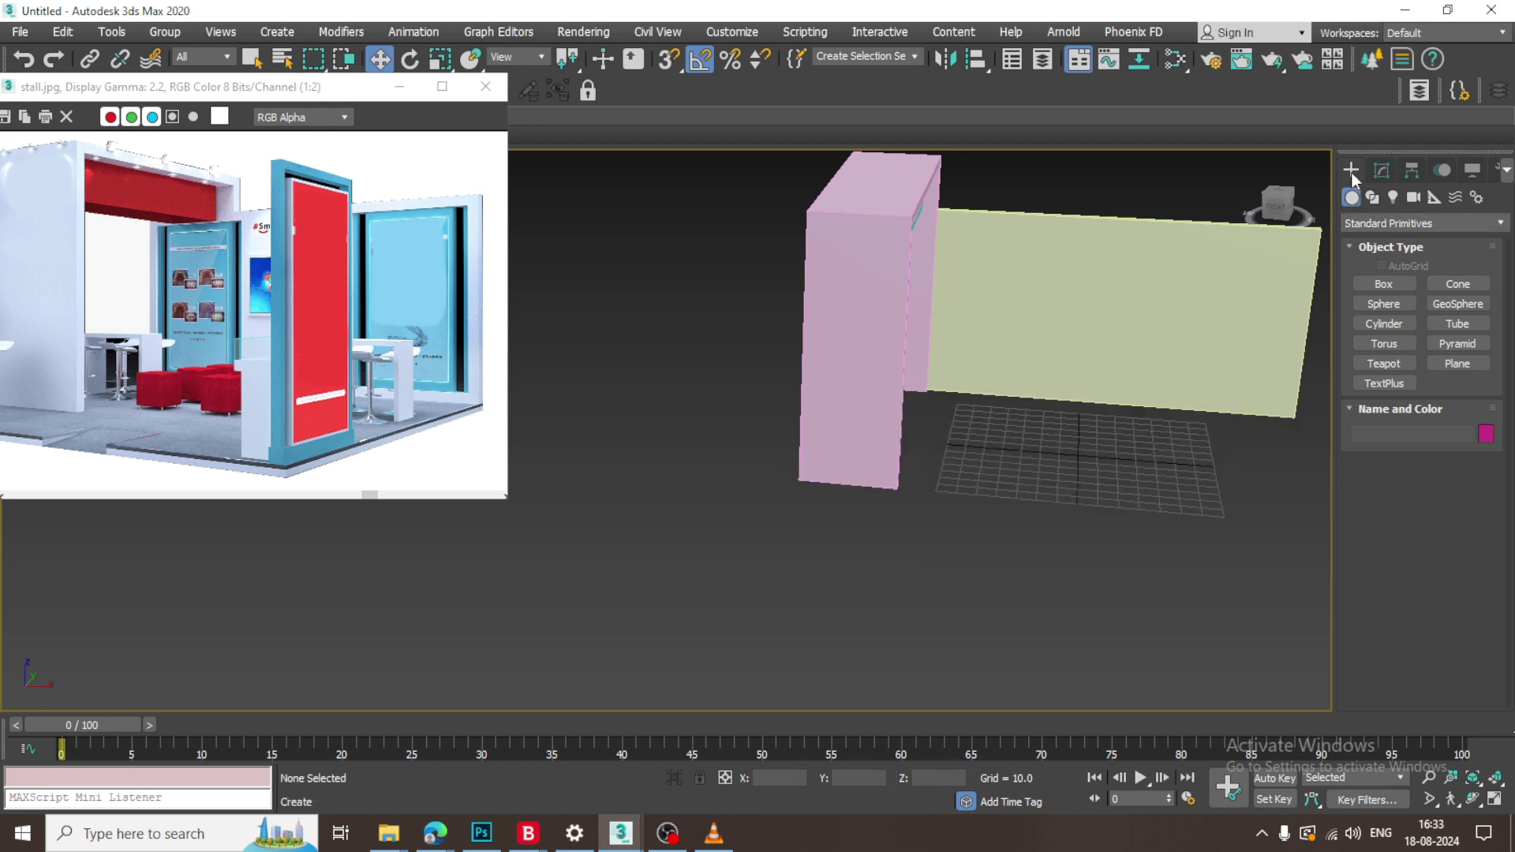
# Draw a larger floor plane with 1 length and 1 width segment, extending under the portal and the side wall.
pyautogui.click(1468, 366)
pyautogui.moveTo(1479, 618); pyautogui.dragTo(1479, 663)
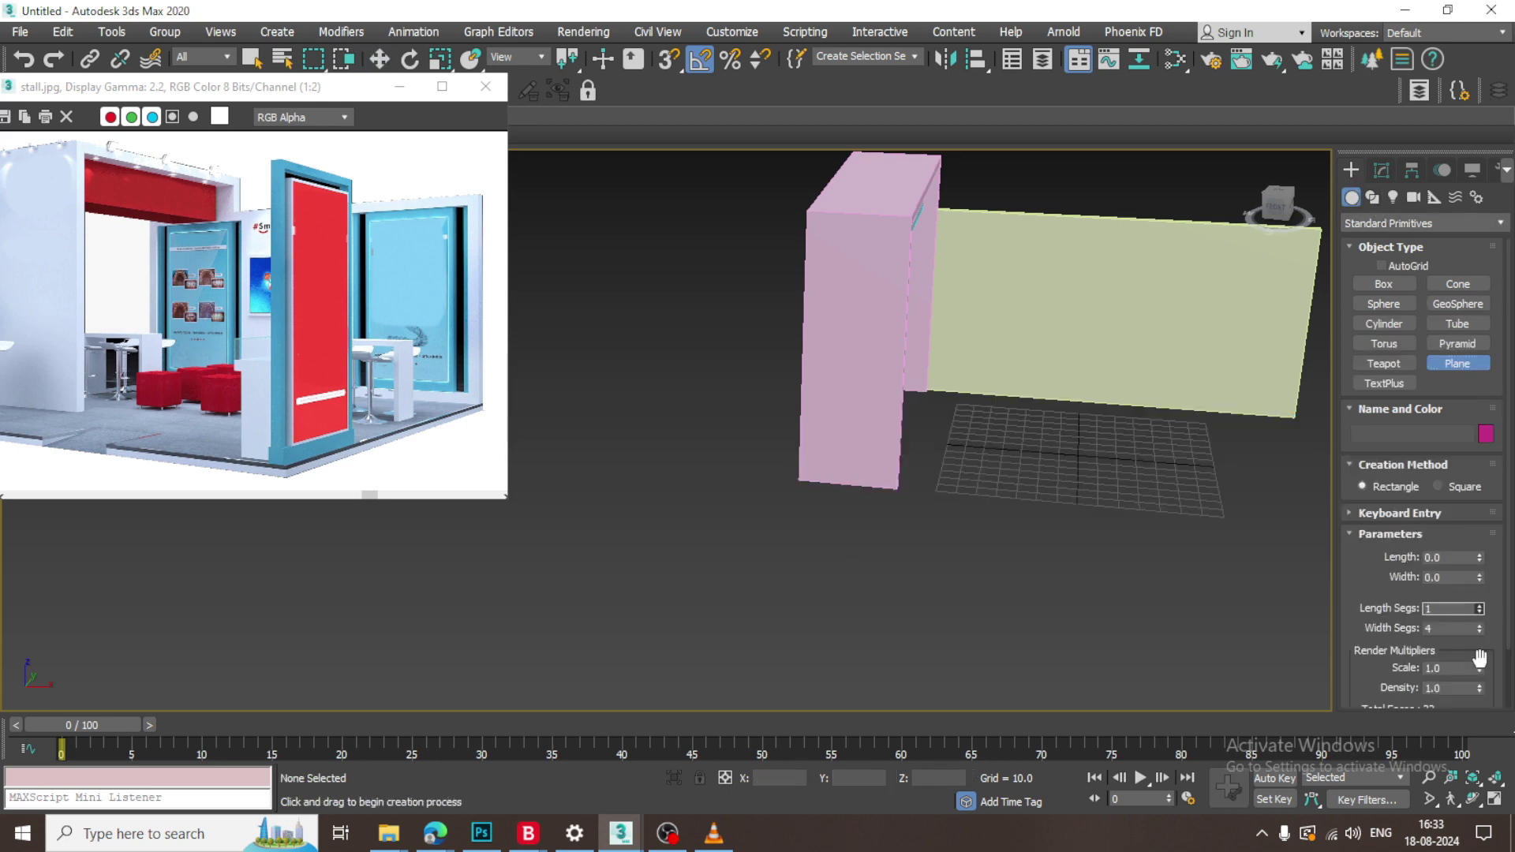
pyautogui.scroll(-3, 987, 439)
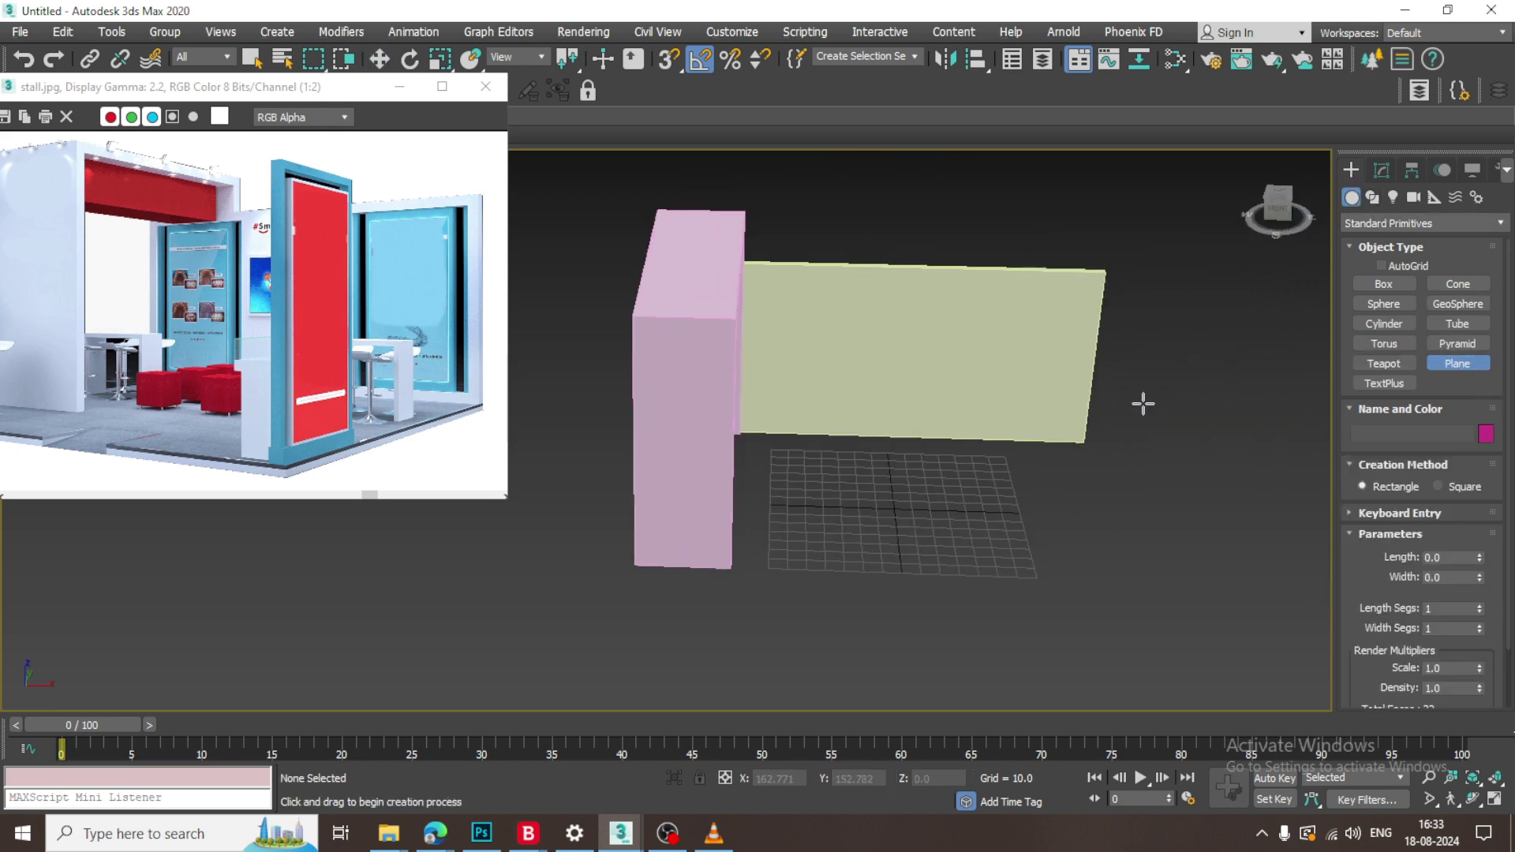
pyautogui.moveTo(1137, 406); pyautogui.dragTo(520, 652)
pyautogui.press('w')
pyautogui.keyDown('alt'); pyautogui.moveTo(829, 505); pyautogui.dragTo(753, 457, button='middle'); pyautogui.keyUp('alt')
pyautogui.moveTo(797, 395); pyautogui.dragTo(789, 433, button='middle')
# Clone the side wall along X to the opposite side of the portal upright, at about X -243.043.
pyautogui.click(927, 466)
pyautogui.moveTo(928, 466)
pyautogui.keyDown('alt'); pyautogui.mouseDown(button='middle')
pyautogui.moveTo(1007, 463)
pyautogui.moveTo(934, 436)
pyautogui.moveTo(948, 441)
pyautogui.moveTo(937, 448)
pyautogui.mouseUp(button='middle'); pyautogui.keyUp('alt')
pyautogui.press('1')
pyautogui.scroll(3, 927, 441)
pyautogui.moveTo(938, 448); pyautogui.dragTo(964, 403, button='middle')
pyautogui.scroll(-6, 936, 423)
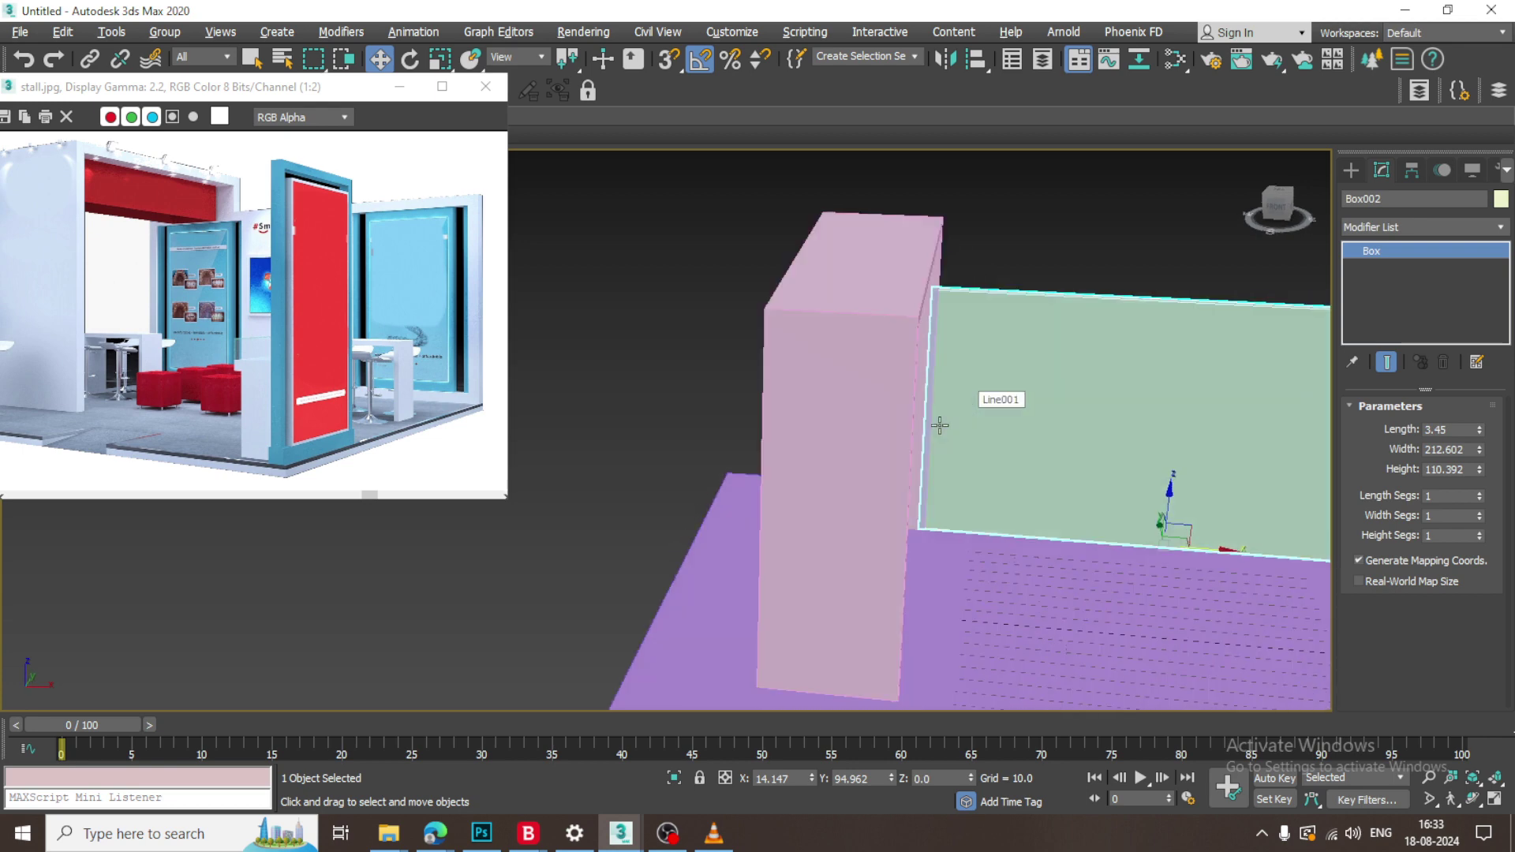
pyautogui.keyDown('alt'); pyautogui.moveTo(1141, 426); pyautogui.dragTo(1124, 433, button='middle'); pyautogui.keyUp('alt')
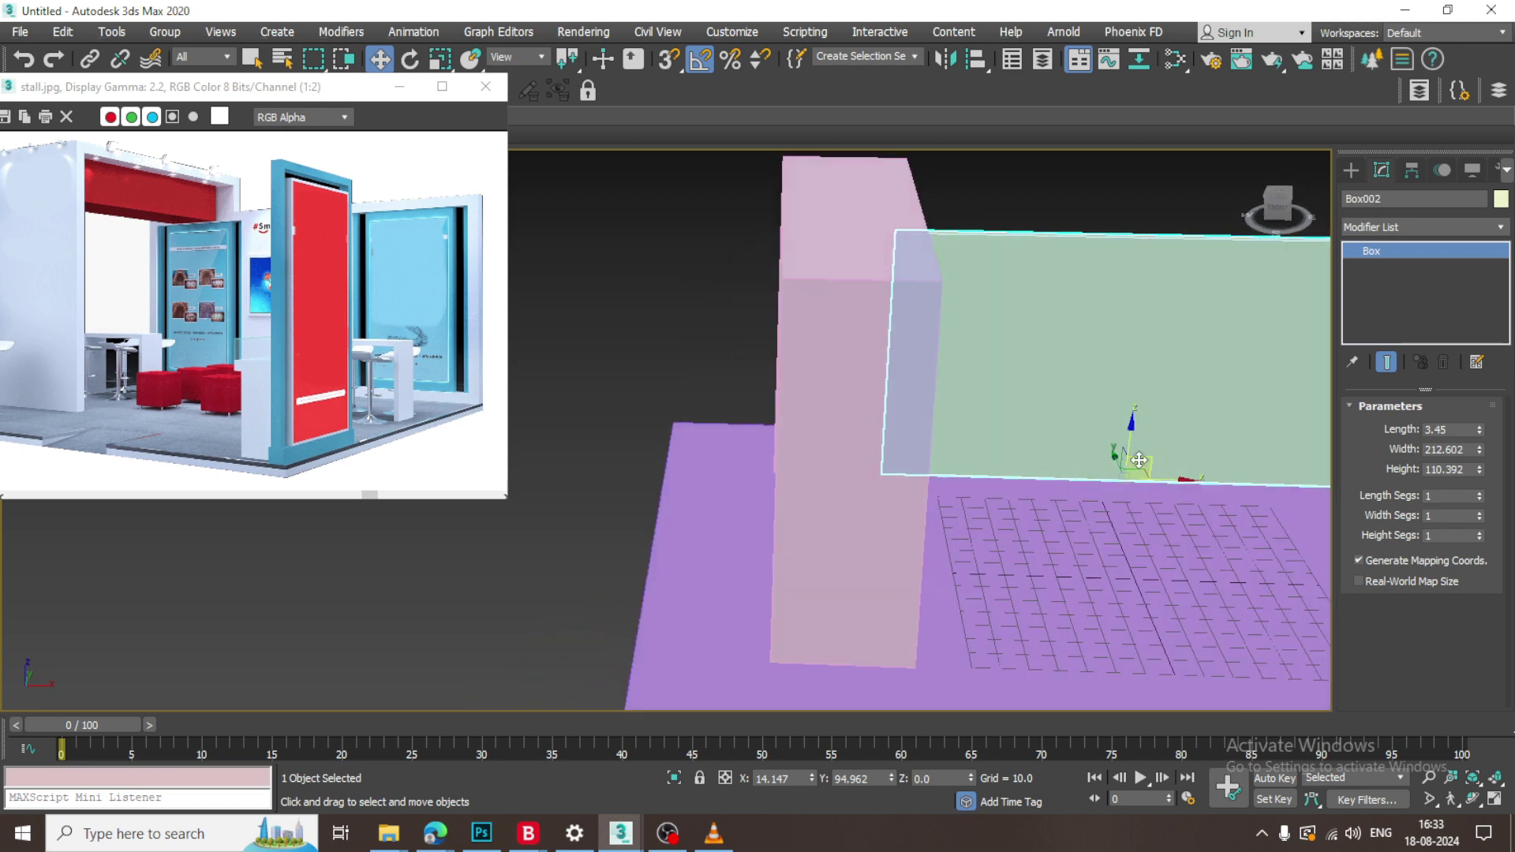
pyautogui.moveTo(1134, 440)
pyautogui.mouseDown()
pyautogui.moveTo(416, 460)
pyautogui.moveTo(598, 466)
pyautogui.mouseUp()
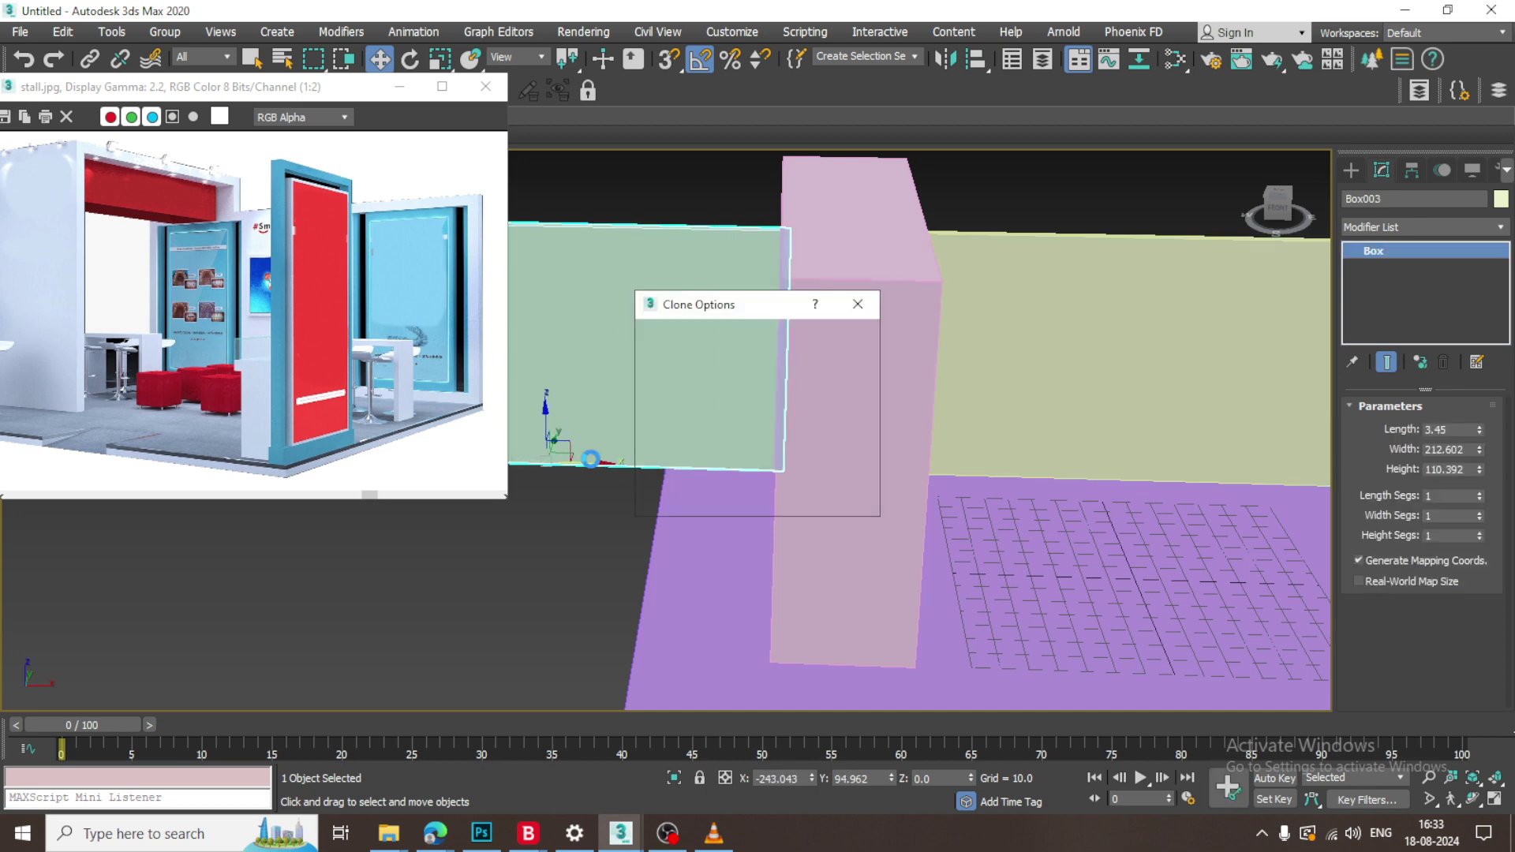
pyautogui.click(785, 496)
# Convert the cloned wall to an Editable Poly.
pyautogui.moveTo(741, 360); pyautogui.dragTo(913, 382, button='middle')
pyautogui.rightClick(830, 314)
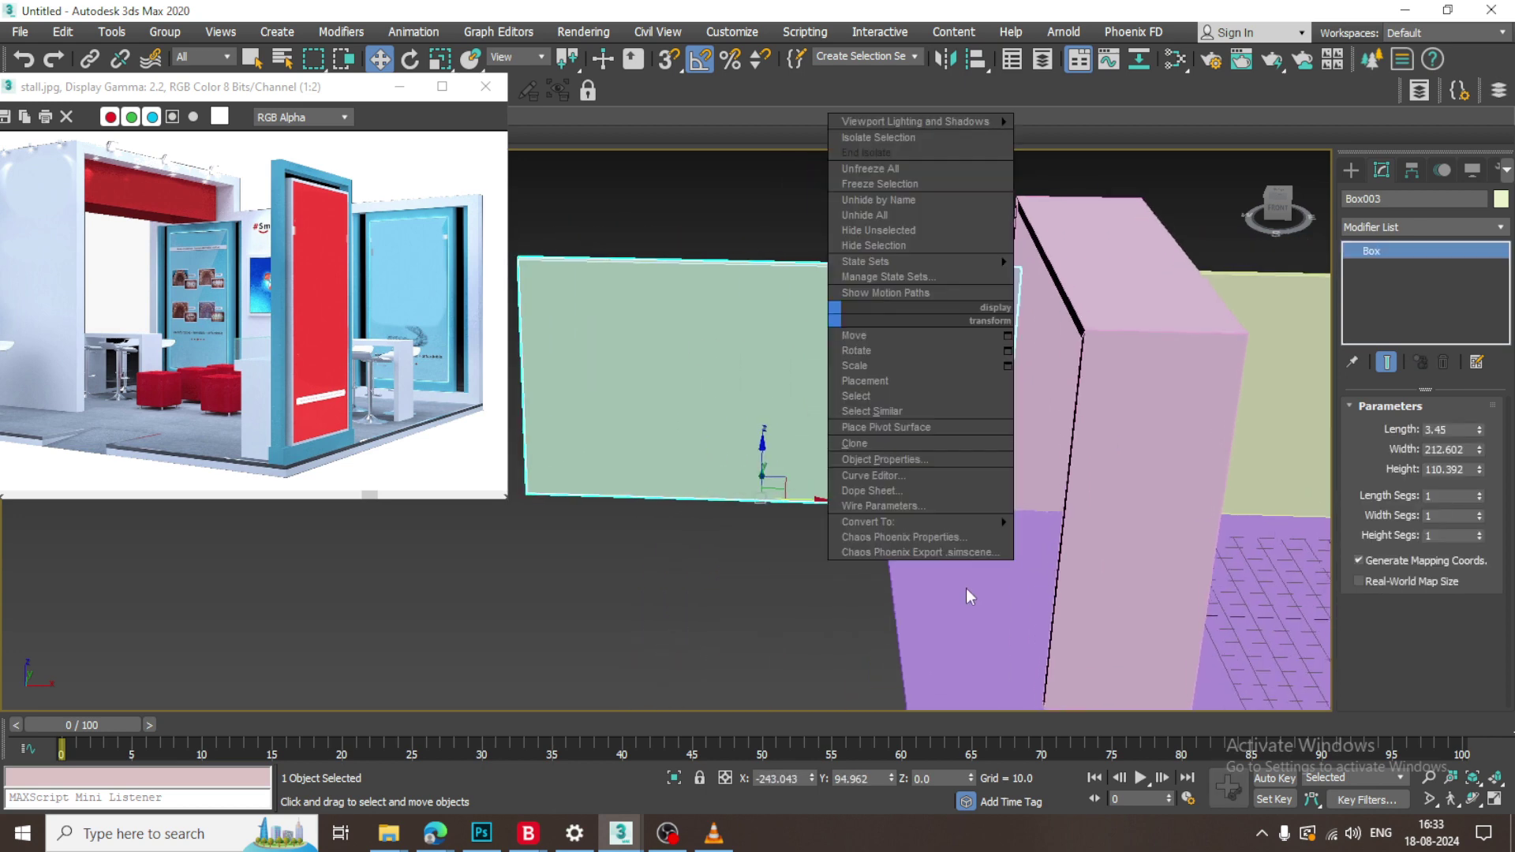
pyautogui.moveTo(978, 521)
pyautogui.click(1102, 535)
pyautogui.moveTo(828, 338); pyautogui.dragTo(970, 335, button='middle')
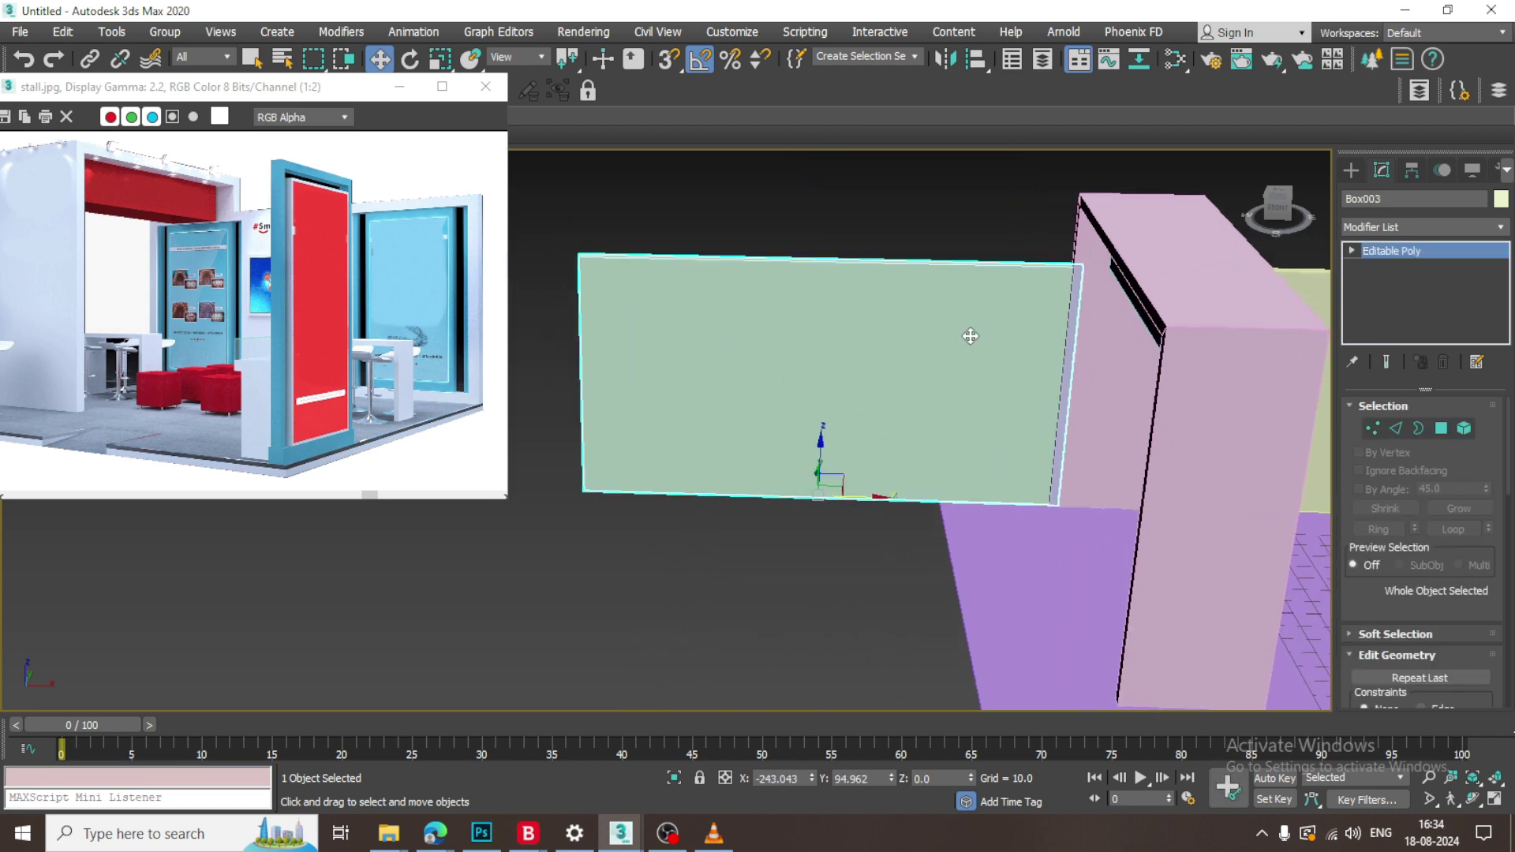
# Shorten the cloned wall to a narrow panel beside the portal by moving its far-end vertices inward along X.
pyautogui.press('1')
pyautogui.moveTo(561, 214); pyautogui.dragTo(619, 525)
pyautogui.moveTo(624, 380); pyautogui.dragTo(1038, 381)
pyautogui.moveTo(1039, 382); pyautogui.dragTo(864, 398, button='middle')
pyautogui.scroll(4, 1048, 382)
pyautogui.scroll(-4, 868, 406)
pyautogui.keyDown('alt'); pyautogui.moveTo(945, 438); pyautogui.dragTo(924, 422, button='middle'); pyautogui.keyUp('alt')
pyautogui.moveTo(925, 422); pyautogui.dragTo(854, 405, button='middle')
pyautogui.click(1449, 253)
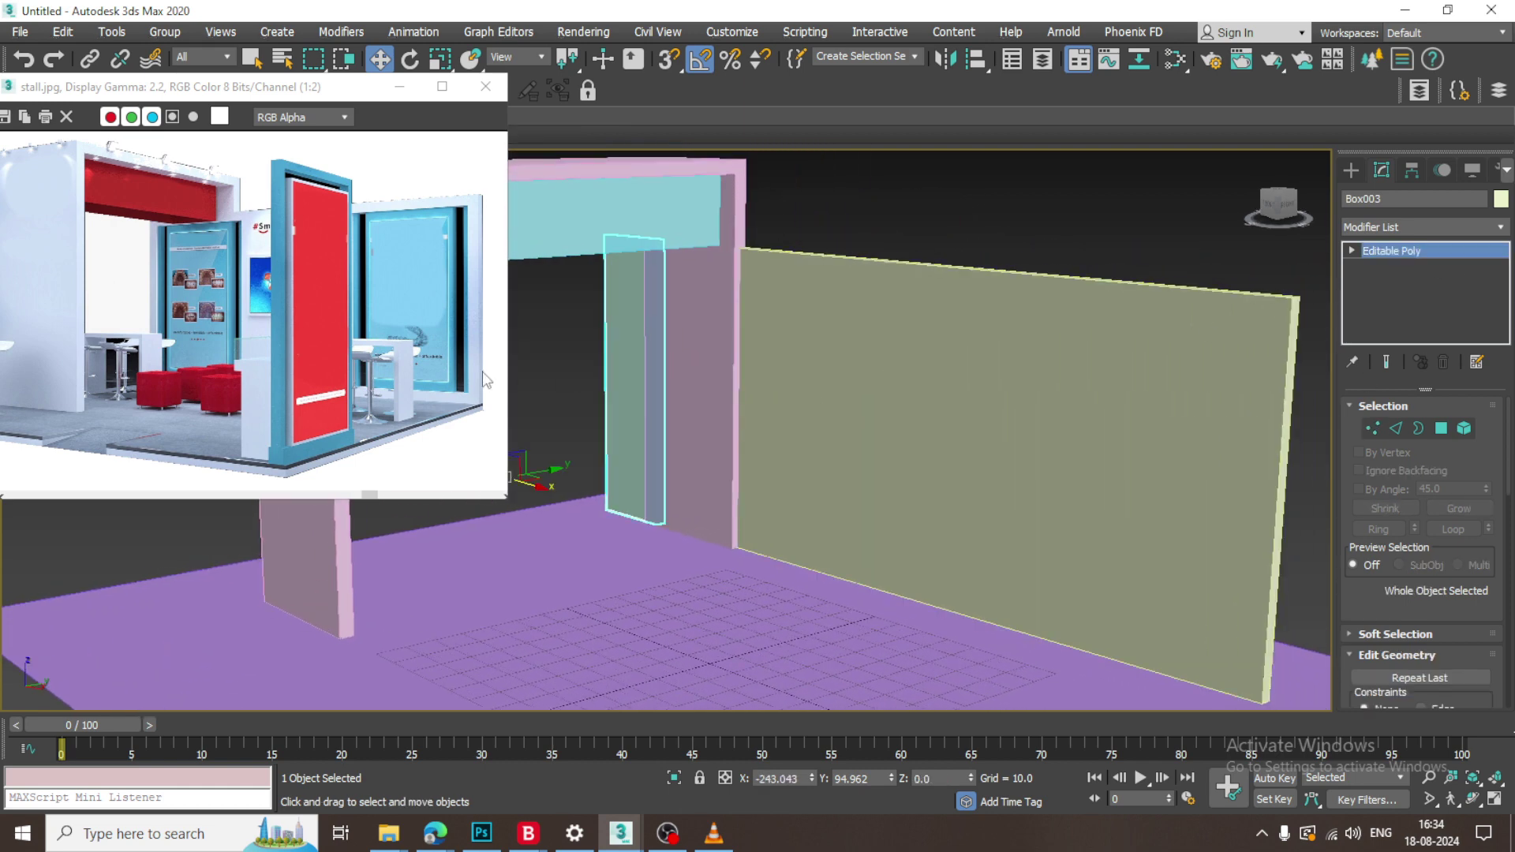
pyautogui.click(225, 333)
pyautogui.moveTo(225, 333); pyautogui.dragTo(281, 349, button='middle')
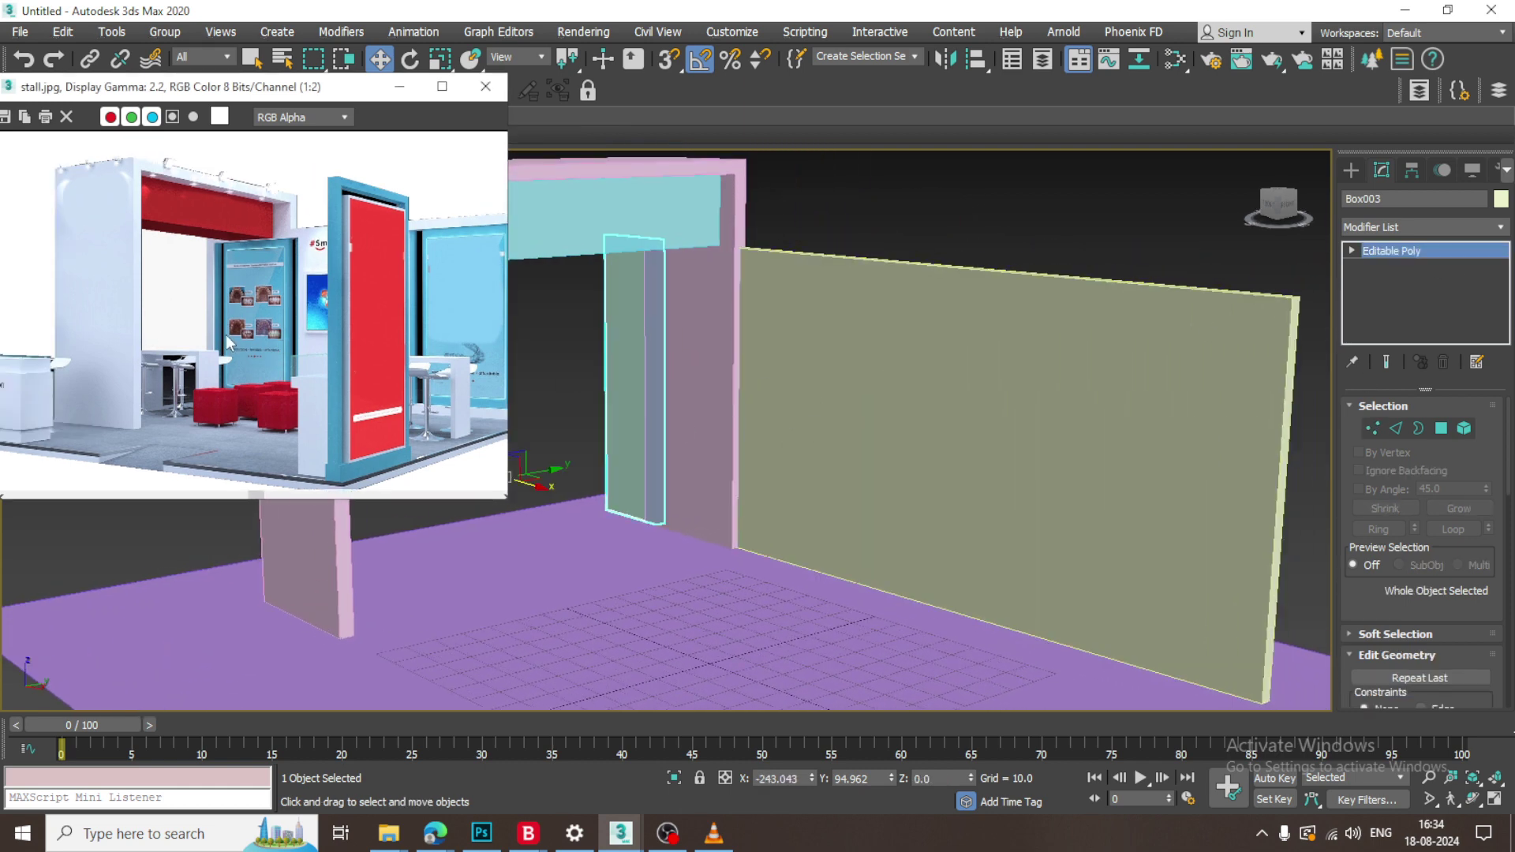
pyautogui.keyDown('alt'); pyautogui.moveTo(1073, 559); pyautogui.dragTo(910, 470, button='middle'); pyautogui.keyUp('alt')
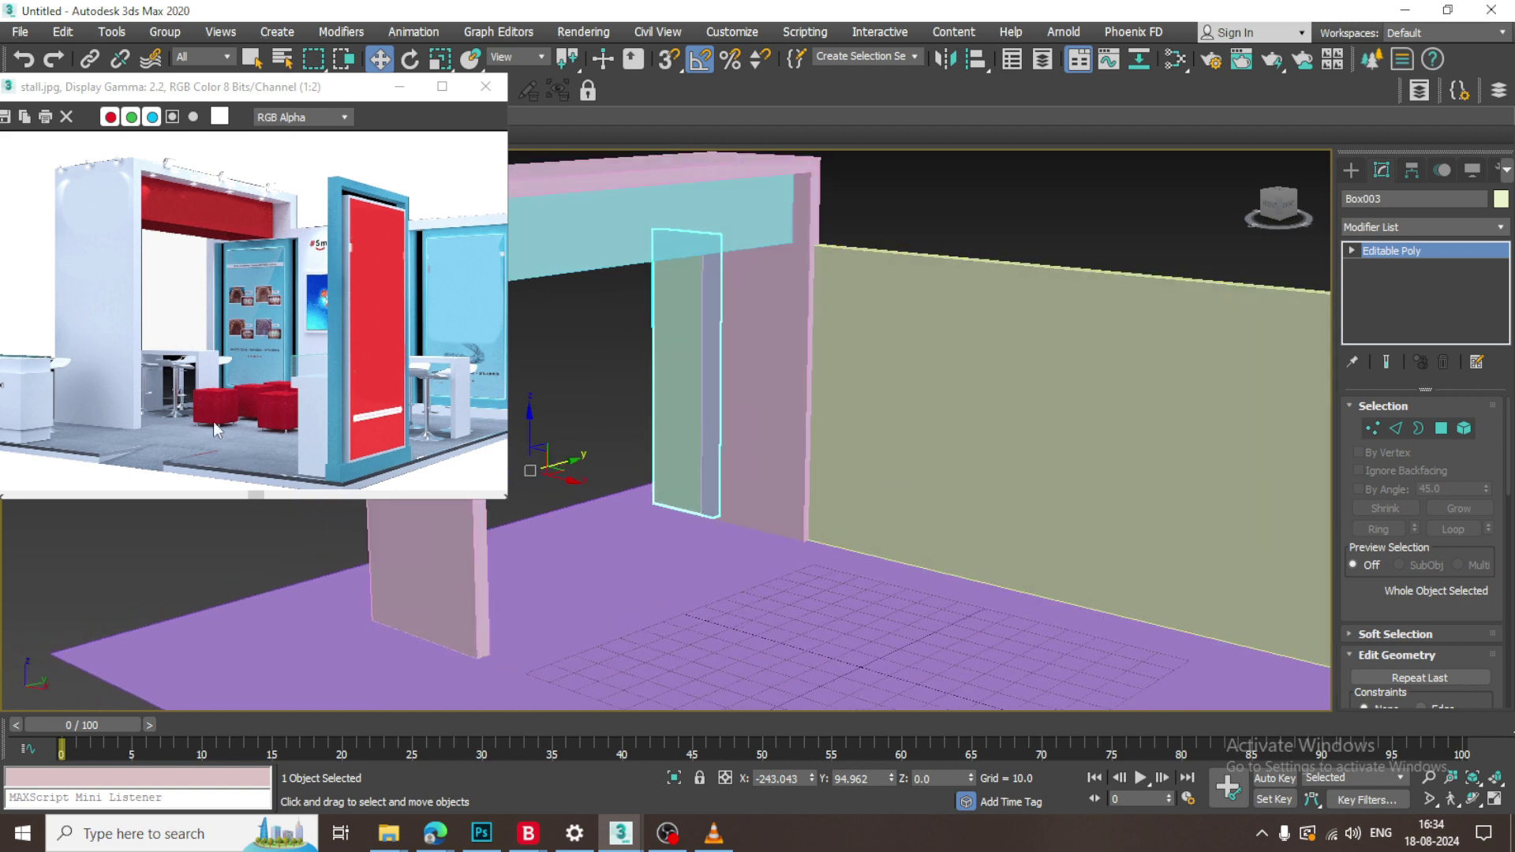
# Draw a renderable inverted-U line in the front view, standing on the floor beside the portal, as the high table.
pyautogui.scroll(1, 161, 402)
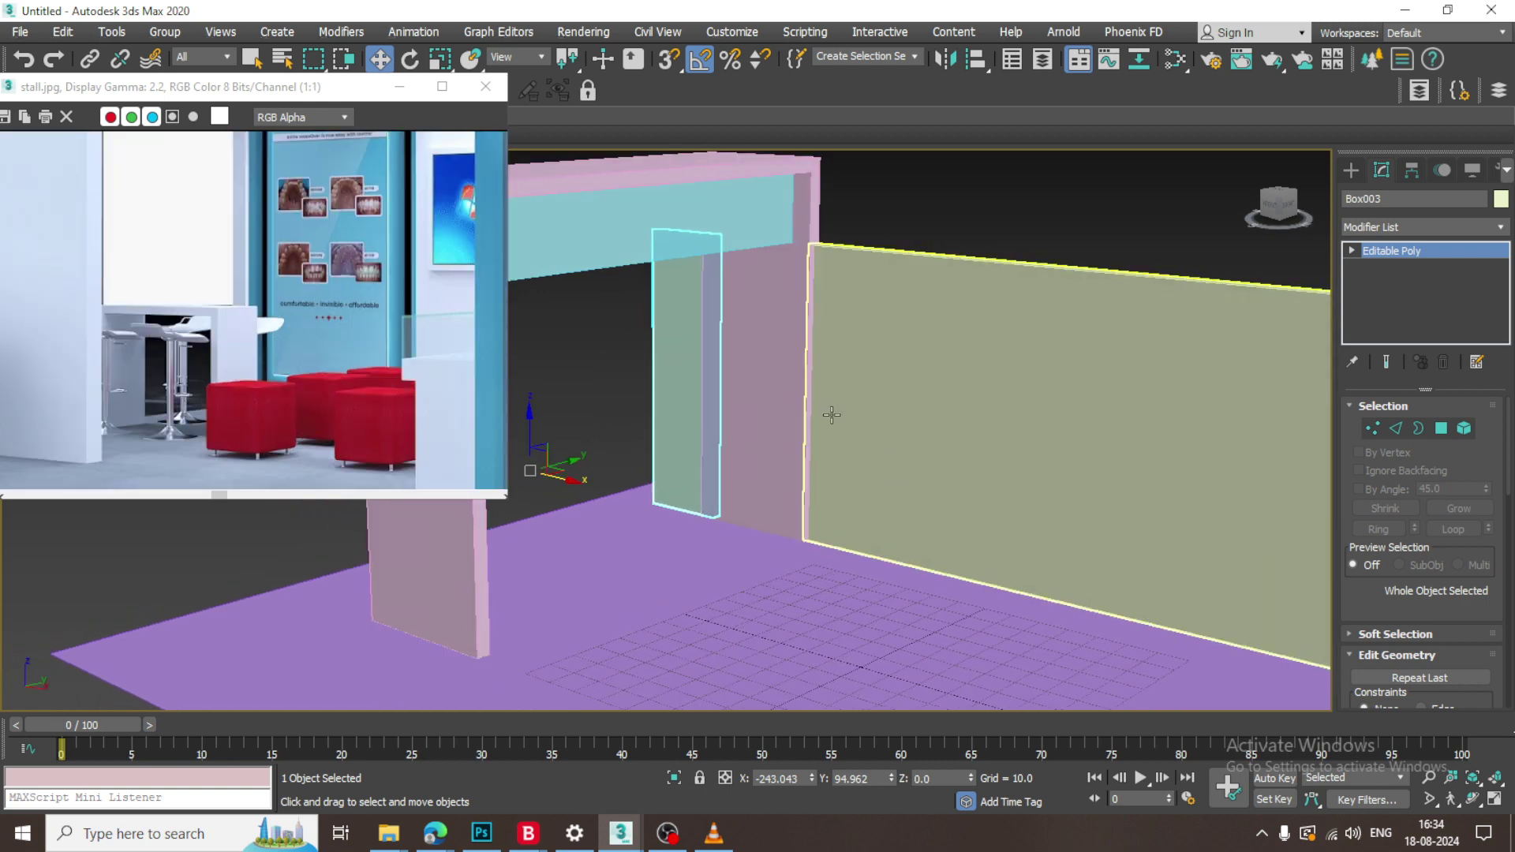
pyautogui.moveTo(828, 413); pyautogui.dragTo(902, 412, button='middle')
pyautogui.click(1351, 170)
pyautogui.hotkey('alt', 'w')
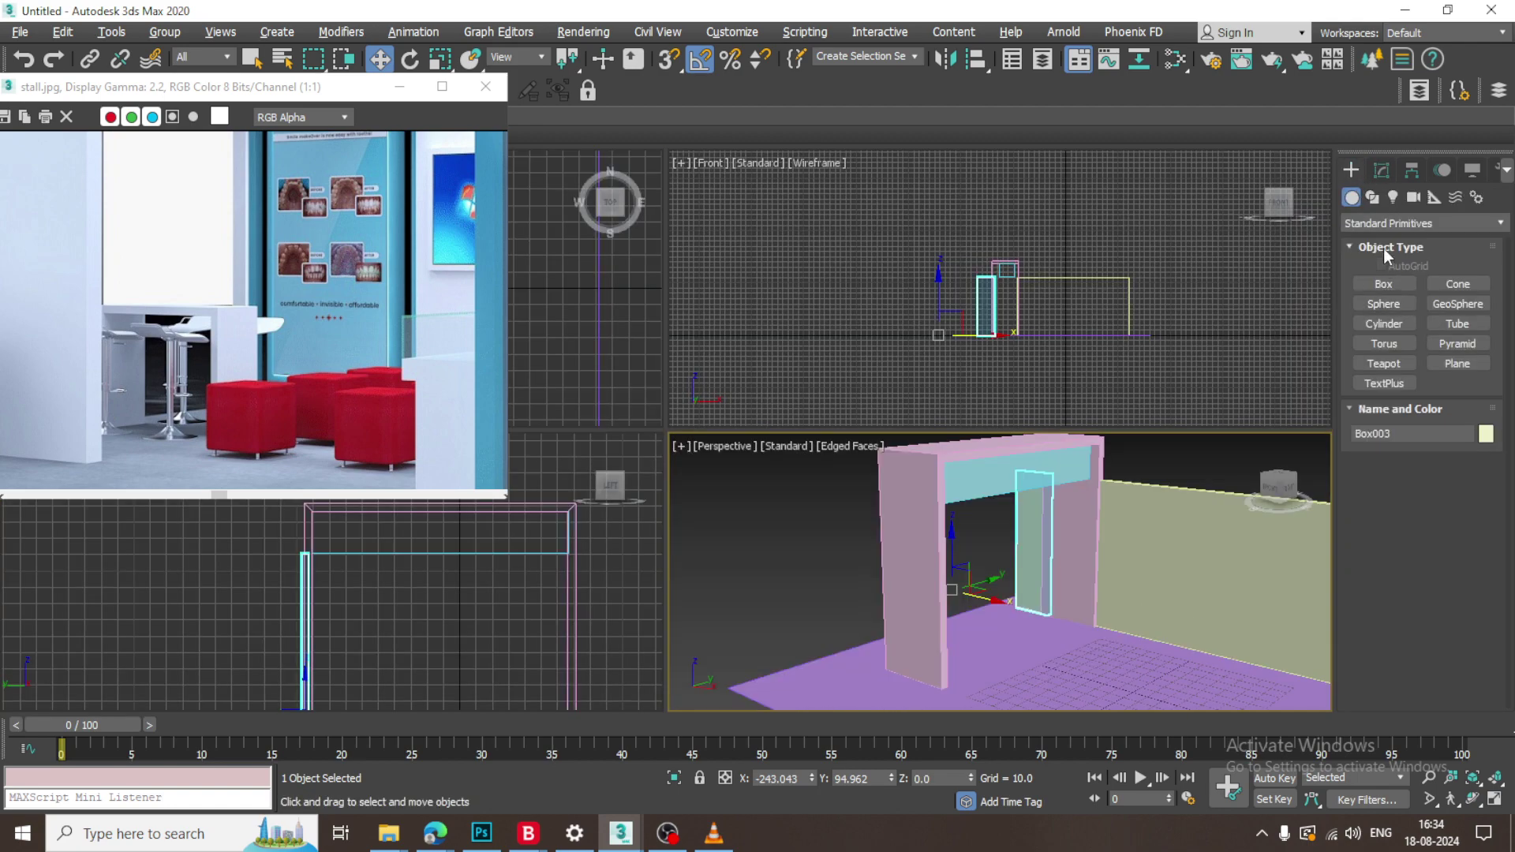
pyautogui.click(1375, 197)
pyautogui.click(1385, 299)
pyautogui.click(957, 352)
pyautogui.hotkey('alt', 'w')
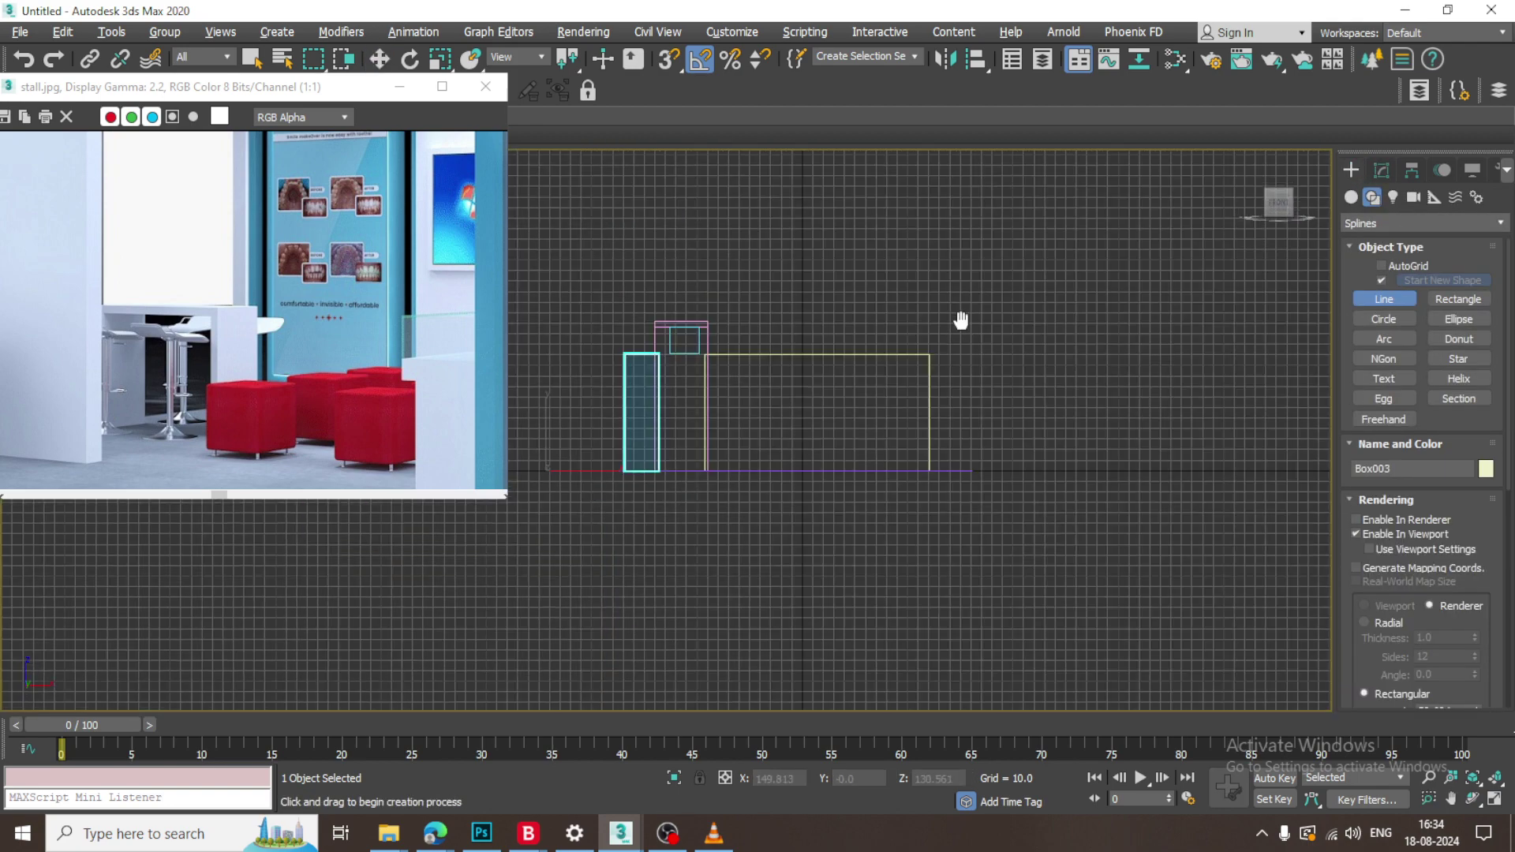
pyautogui.moveTo(775, 420); pyautogui.dragTo(937, 409, button='middle')
pyautogui.scroll(2, 937, 427)
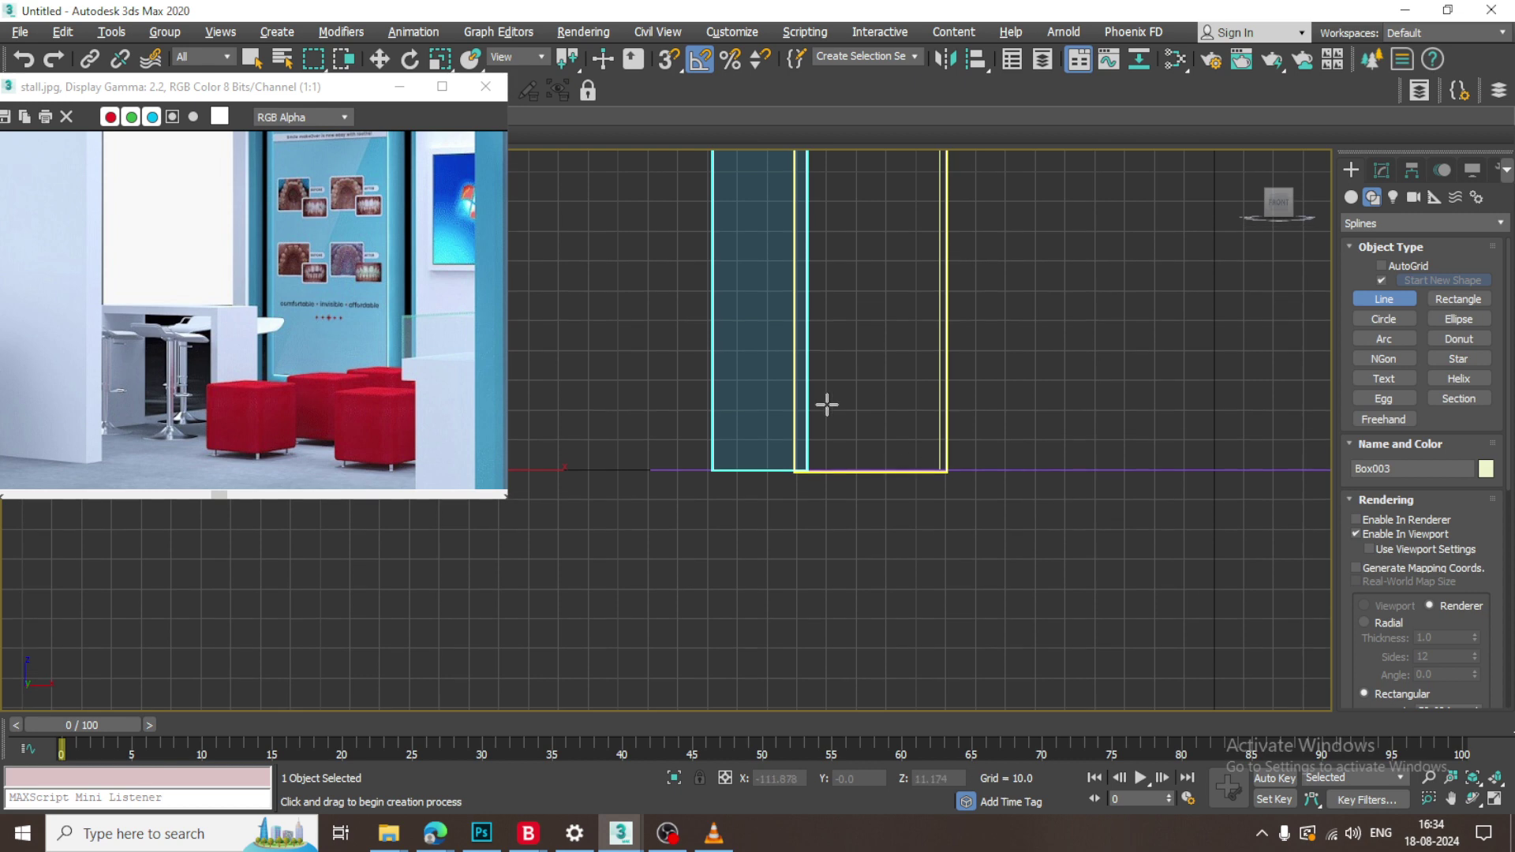
pyautogui.moveTo(822, 402); pyautogui.dragTo(819, 429, button='middle')
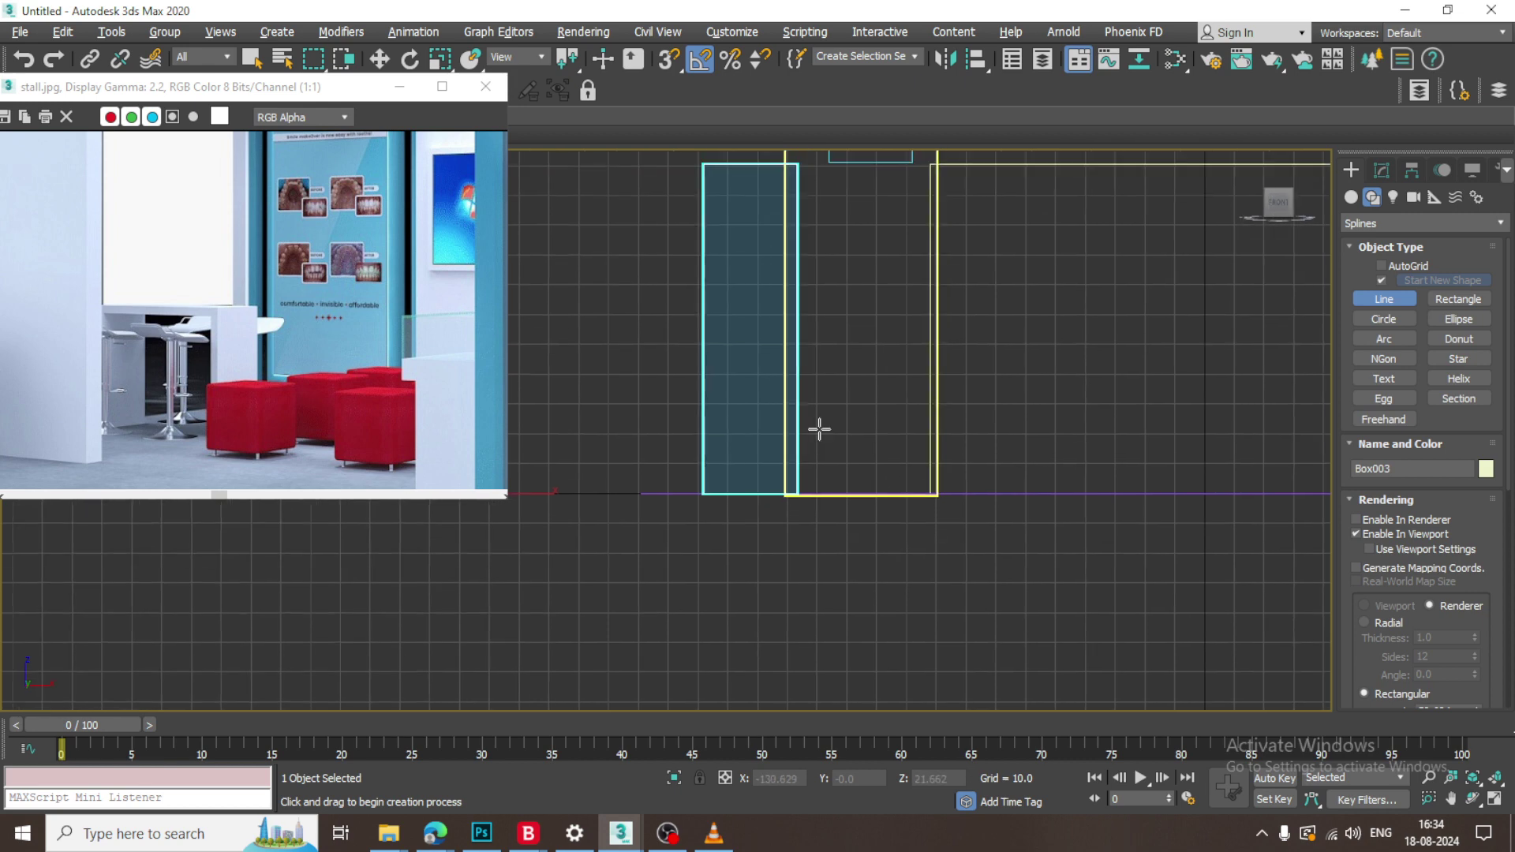
pyautogui.click(771, 493)
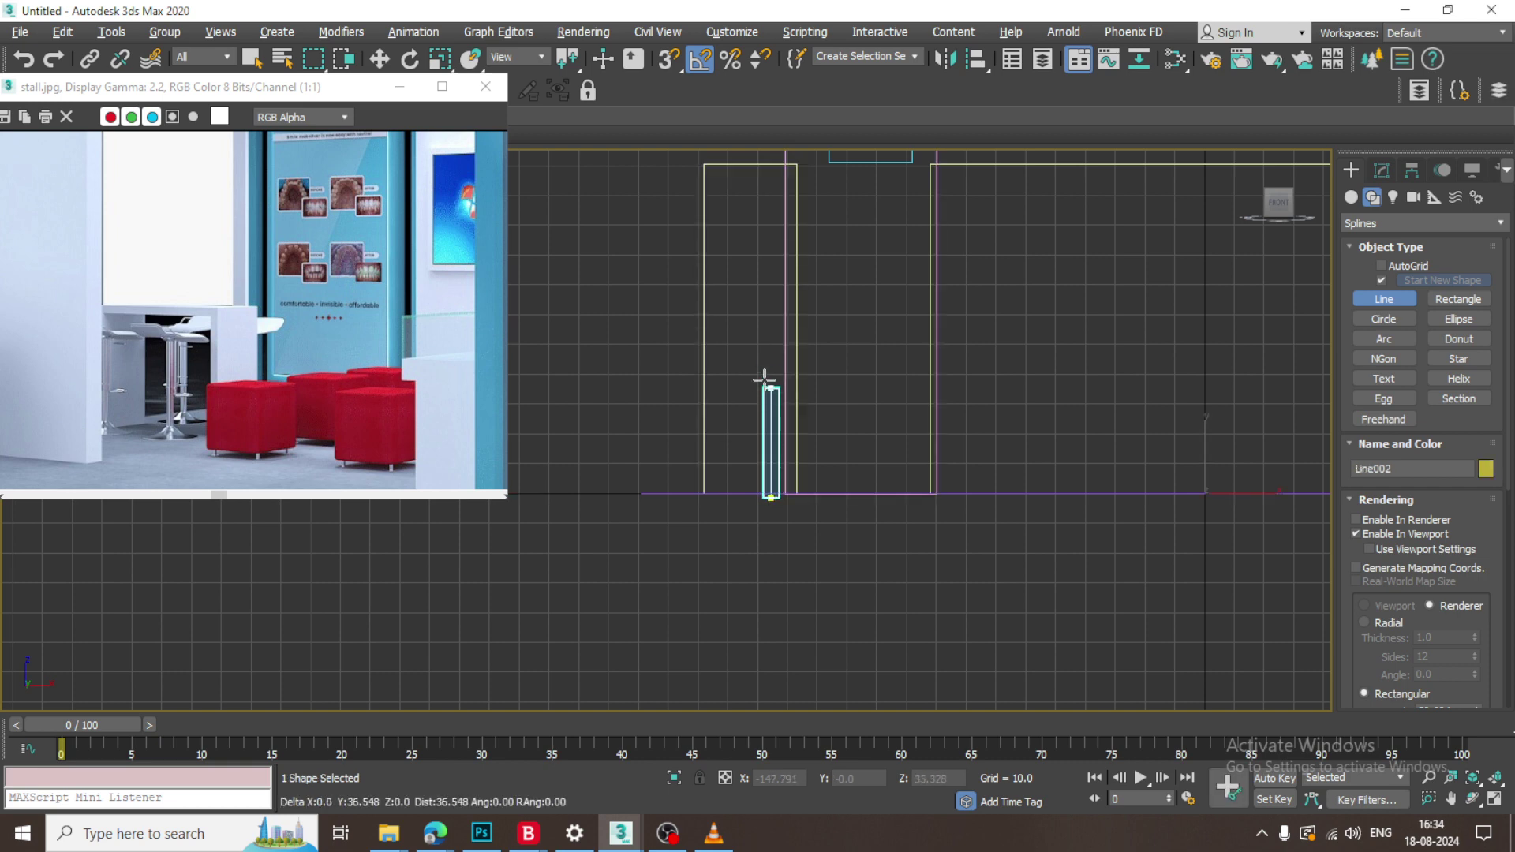
pyautogui.click(771, 394)
pyautogui.click(924, 394)
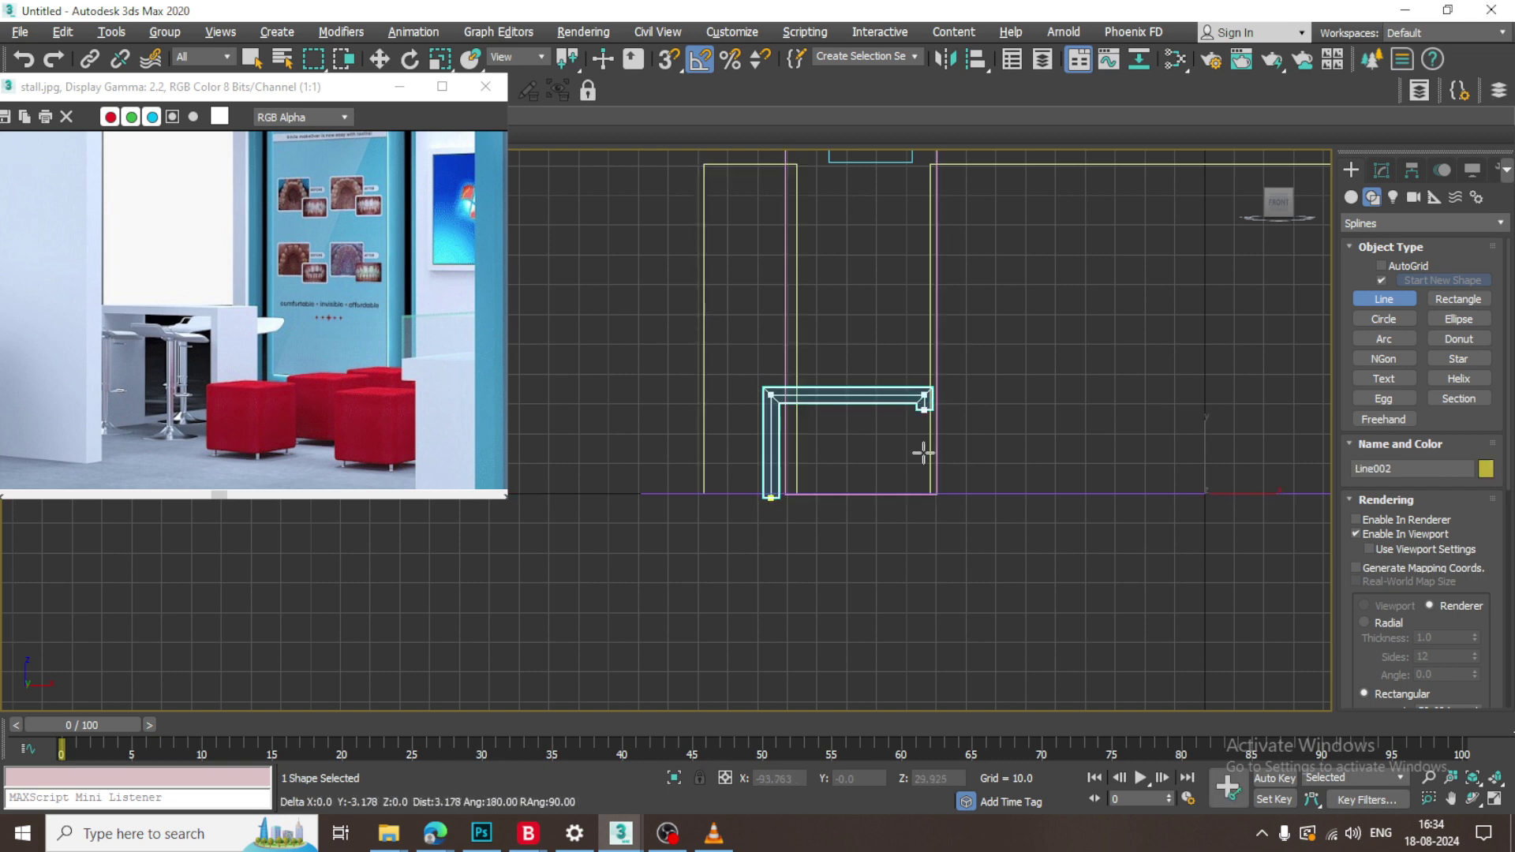
pyautogui.click(931, 498)
pyautogui.rightClick(934, 498)
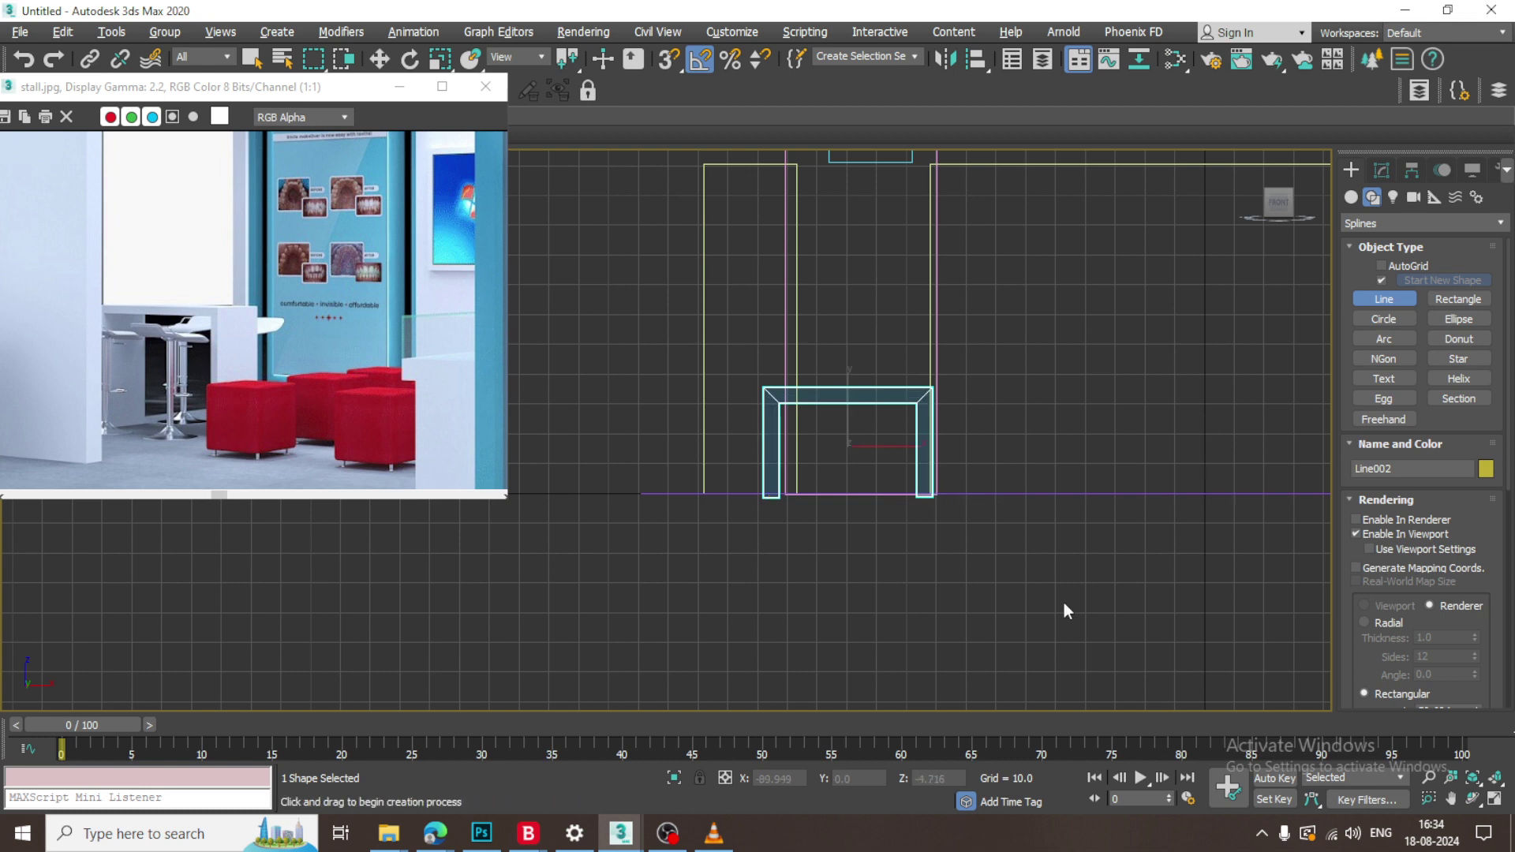
# Reduce the table line's rectangular section to a length of 22.413 and a width of 2.759.
pyautogui.press('w')
pyautogui.hotkey('alt', 'w')
pyautogui.press('z')
pyautogui.hotkey('alt', 'w')
pyautogui.keyDown('alt'); pyautogui.moveTo(1018, 561); pyautogui.dragTo(984, 569, button='middle'); pyautogui.keyUp('alt')
pyautogui.scroll(-4, 983, 570)
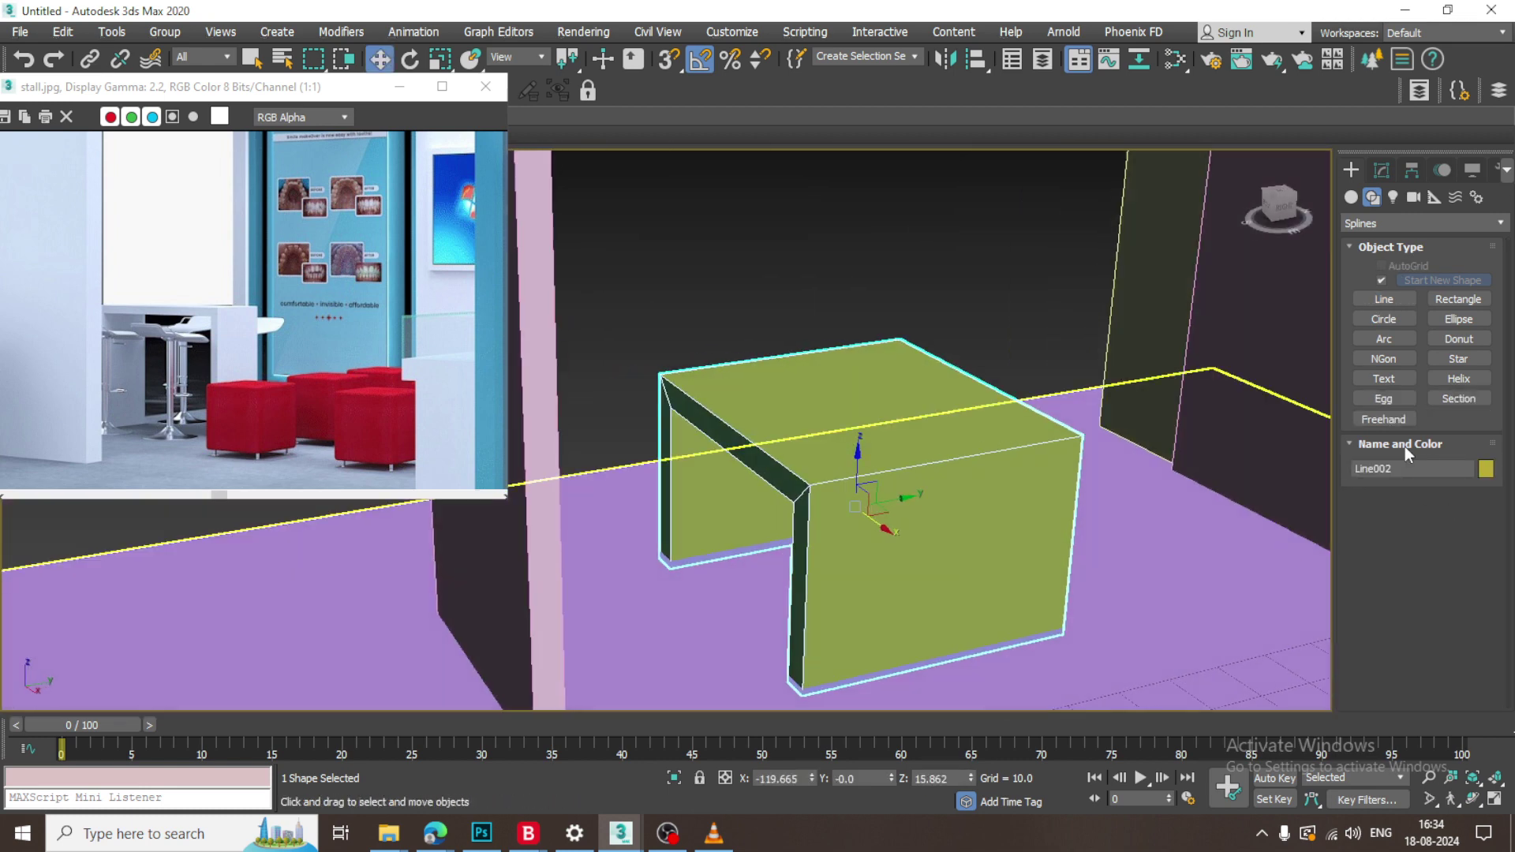
pyautogui.click(1382, 171)
pyautogui.click(1389, 394)
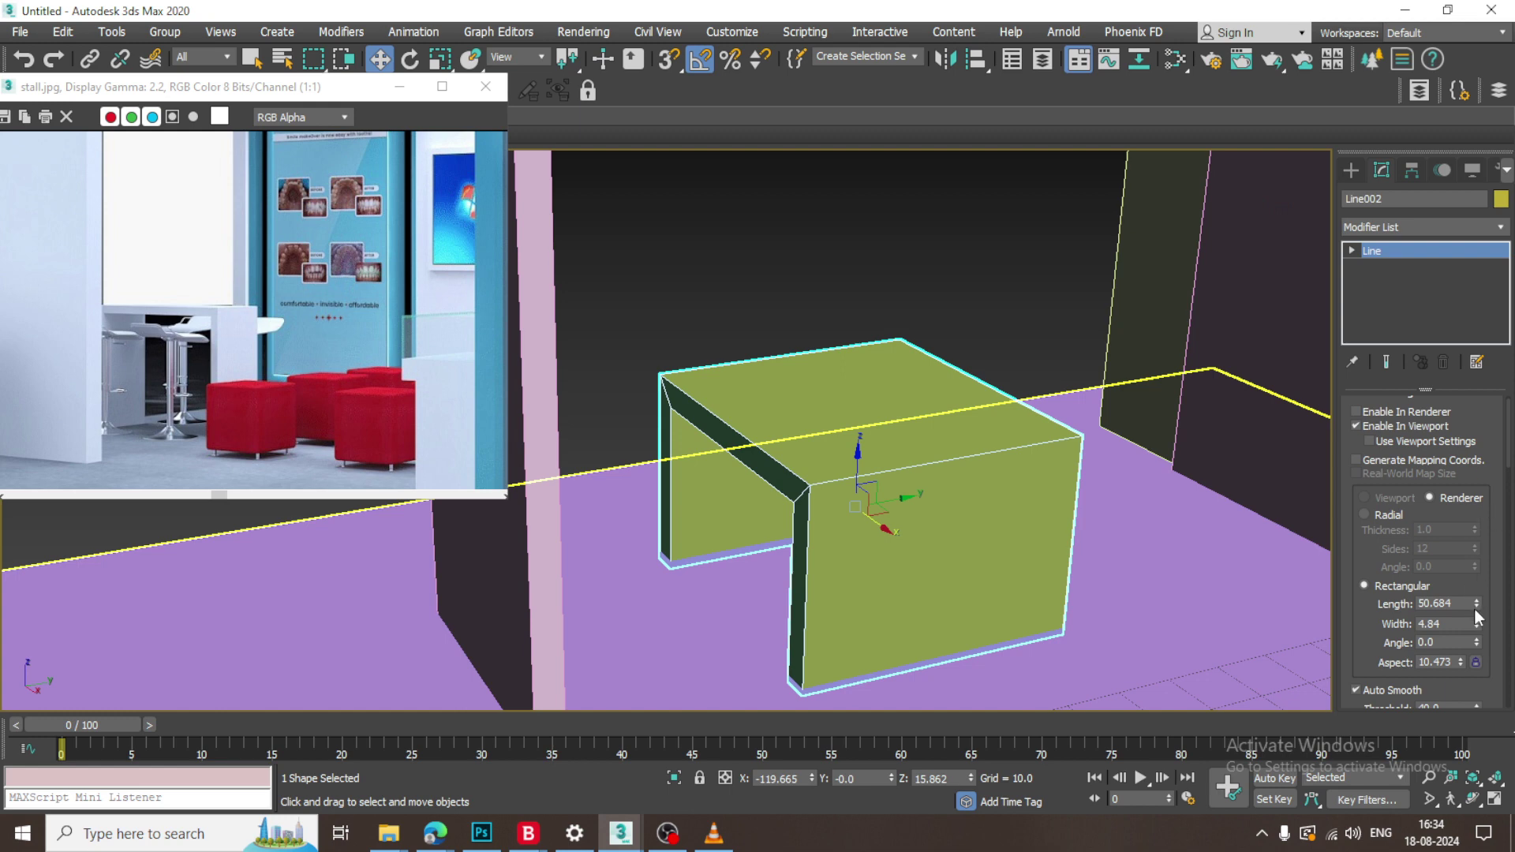
pyautogui.moveTo(1477, 605); pyautogui.dragTo(1480, 649)
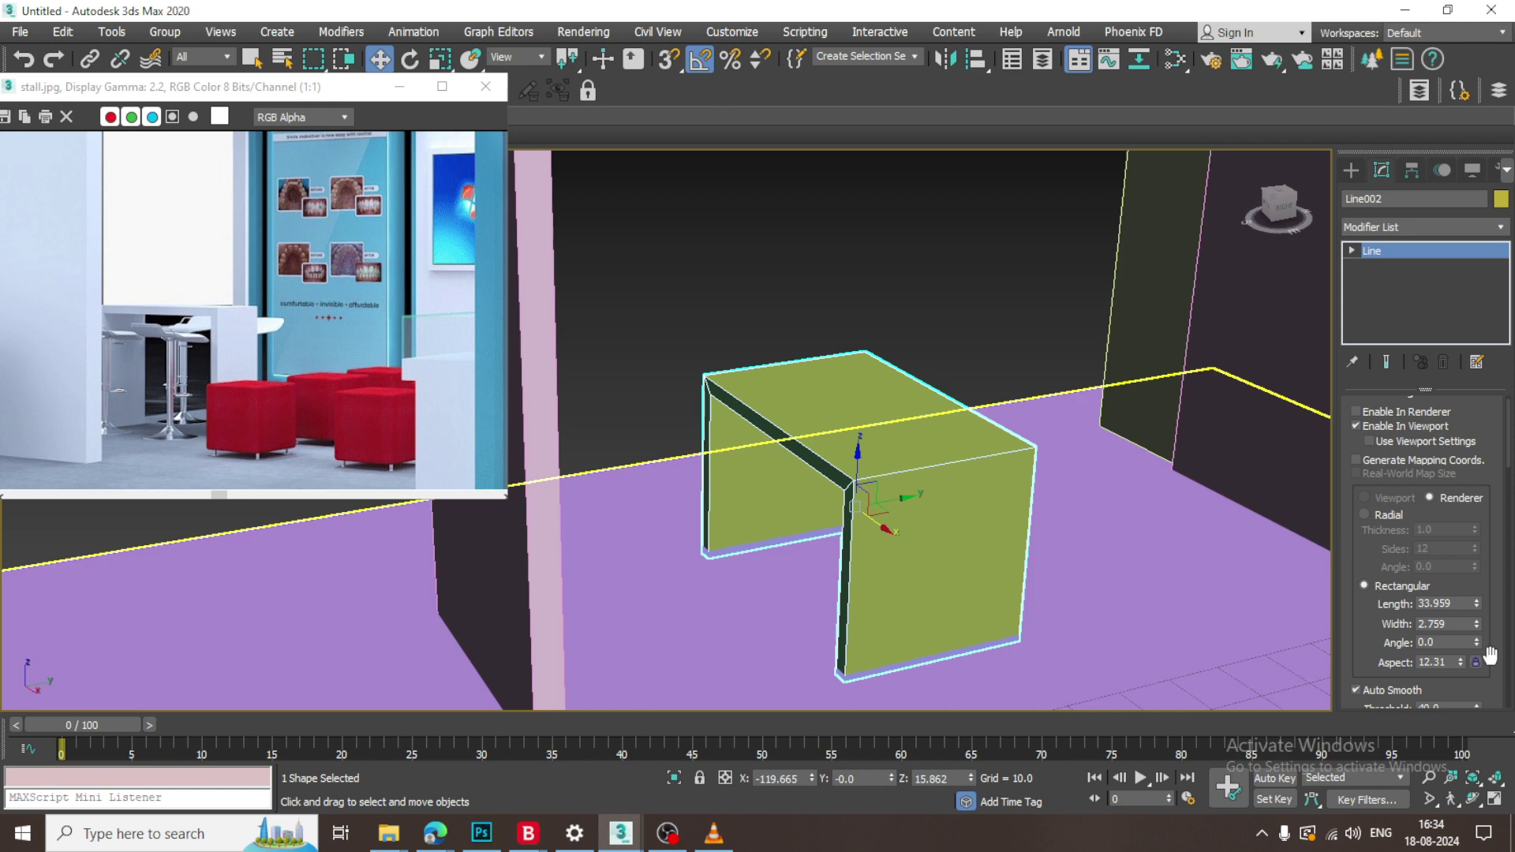
pyautogui.moveTo(1476, 604); pyautogui.dragTo(1484, 636)
# Move the table inside the stall to about X -117.255, Y 9.688.
pyautogui.keyDown('alt'); pyautogui.moveTo(889, 422); pyautogui.dragTo(966, 448, button='middle'); pyautogui.keyUp('alt')
pyautogui.scroll(-2, 951, 447)
pyautogui.moveTo(966, 449); pyautogui.dragTo(928, 505, button='middle')
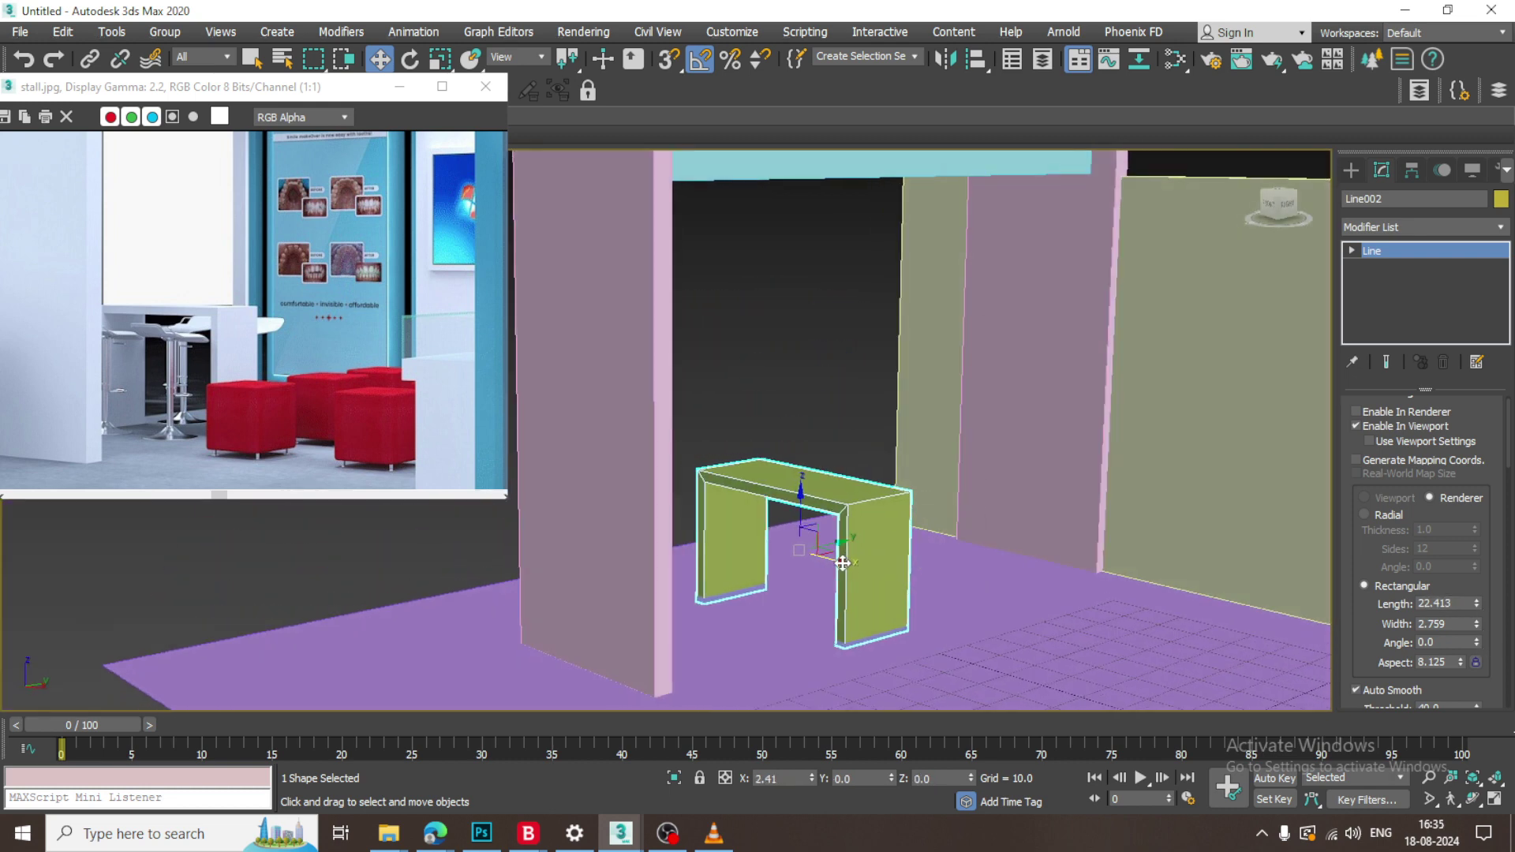
pyautogui.keyDown('alt'); pyautogui.moveTo(835, 561); pyautogui.dragTo(813, 537, button='middle'); pyautogui.keyUp('alt')
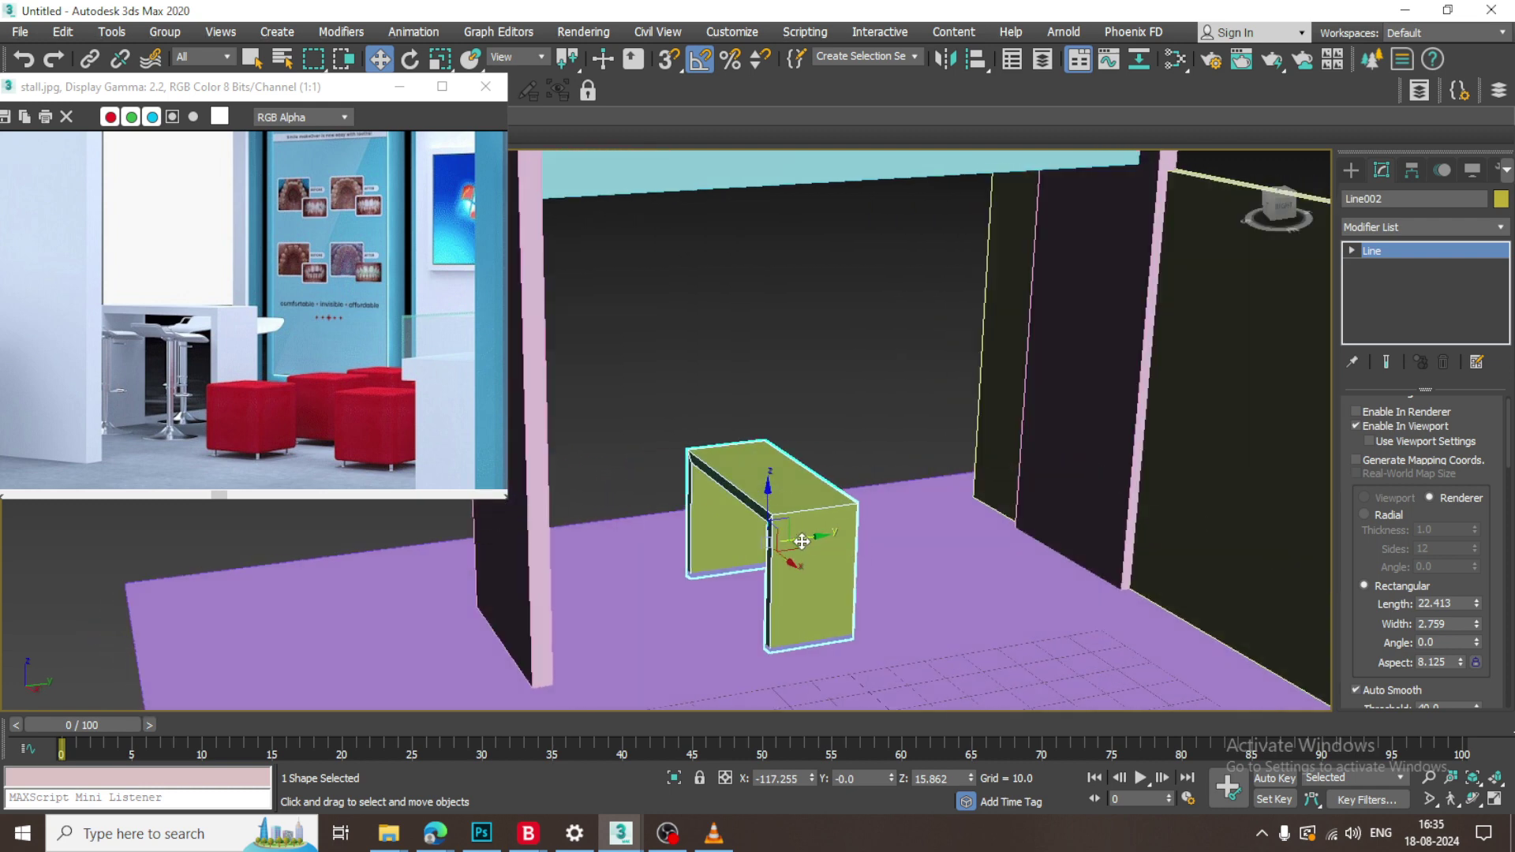
pyautogui.moveTo(802, 541); pyautogui.dragTo(835, 538)
# Draw a cylinder for the bar stool on the floor beside the table, about 2.374 in radius and 1.401 high.
pyautogui.scroll(1, 157, 396)
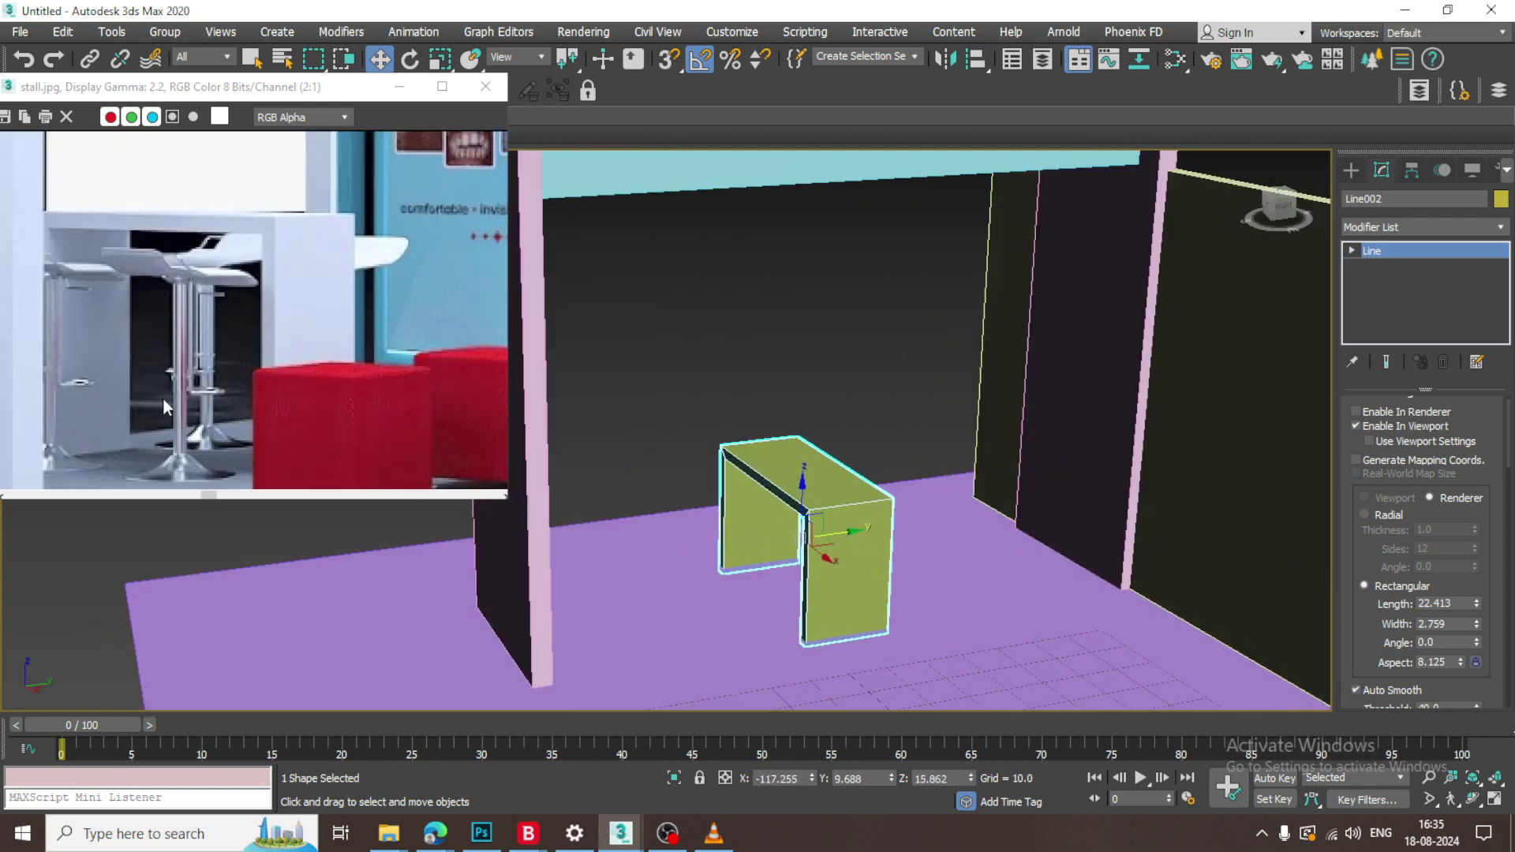
pyautogui.scroll(-1, 163, 396)
pyautogui.click(1352, 170)
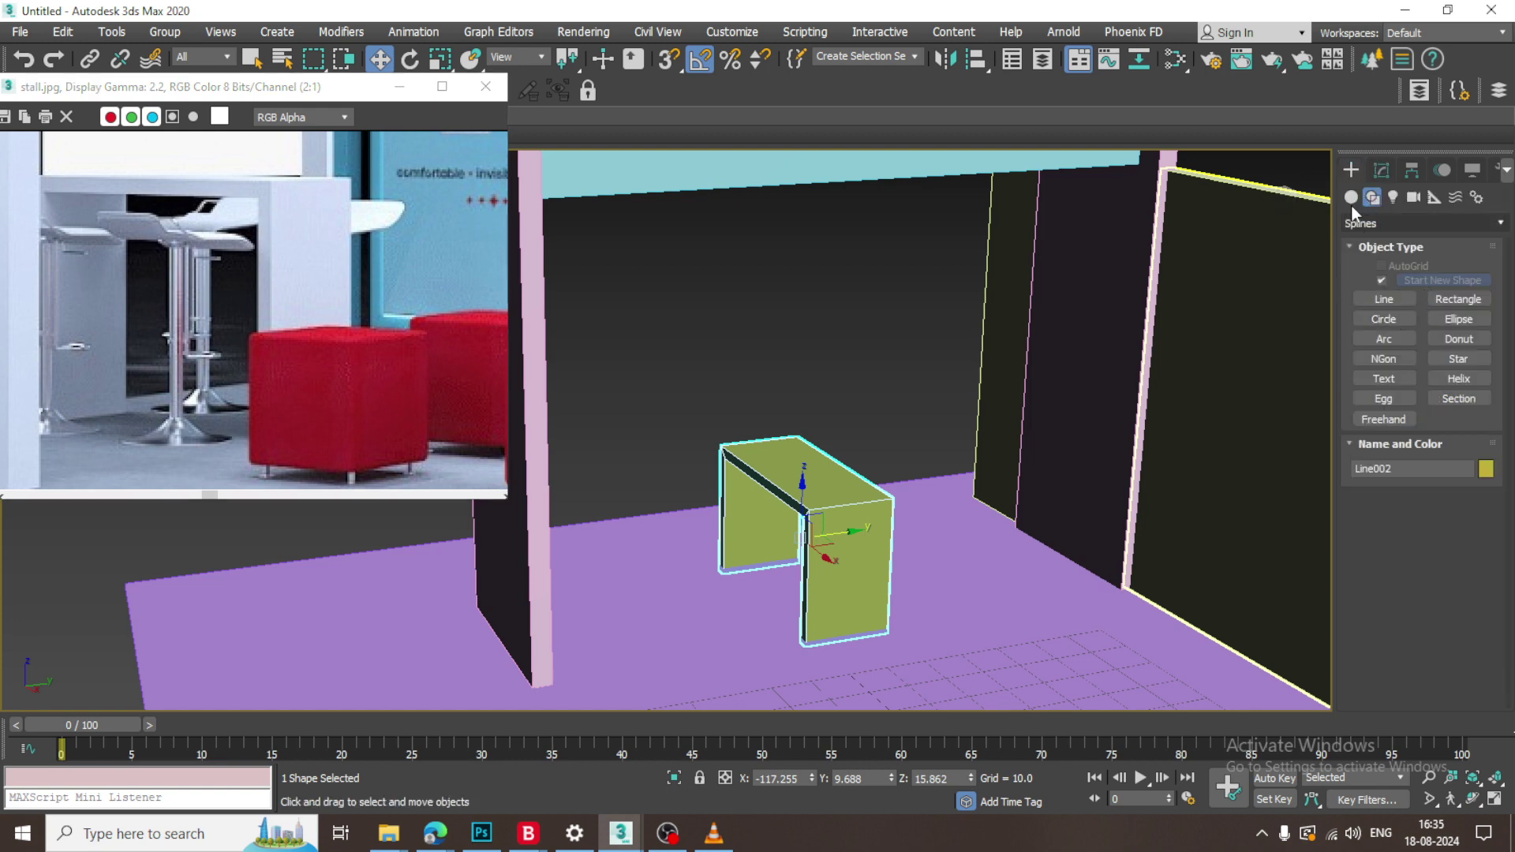
pyautogui.click(1351, 199)
pyautogui.click(1383, 324)
pyautogui.keyDown('alt'); pyautogui.moveTo(721, 653); pyautogui.dragTo(730, 590, button='middle'); pyautogui.keyUp('alt')
pyautogui.moveTo(737, 603); pyautogui.dragTo(742, 606)
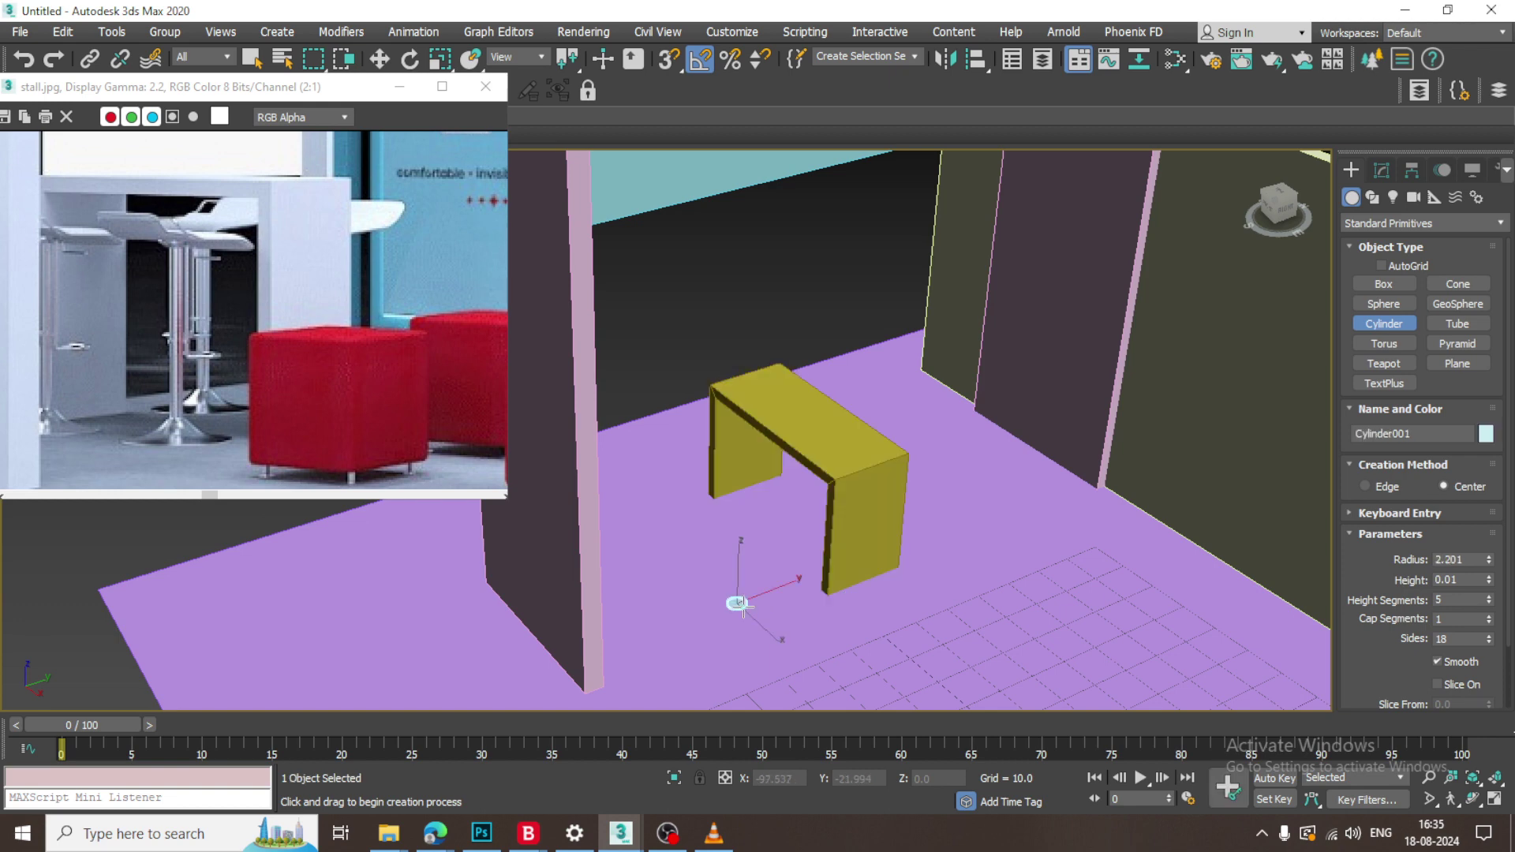
# Raise the stool cylinder to near tabletop level, at about Z 28.887.
pyautogui.press('w')
pyautogui.keyDown('alt'); pyautogui.moveTo(746, 602); pyautogui.dragTo(738, 544, button='middle'); pyautogui.keyUp('alt')
pyautogui.moveTo(738, 565); pyautogui.dragTo(739, 448)
pyautogui.keyDown('alt'); pyautogui.moveTo(788, 570); pyautogui.dragTo(761, 474, button='middle'); pyautogui.keyUp('alt')
pyautogui.scroll(3, 789, 517)
pyautogui.moveTo(740, 432); pyautogui.dragTo(739, 438)
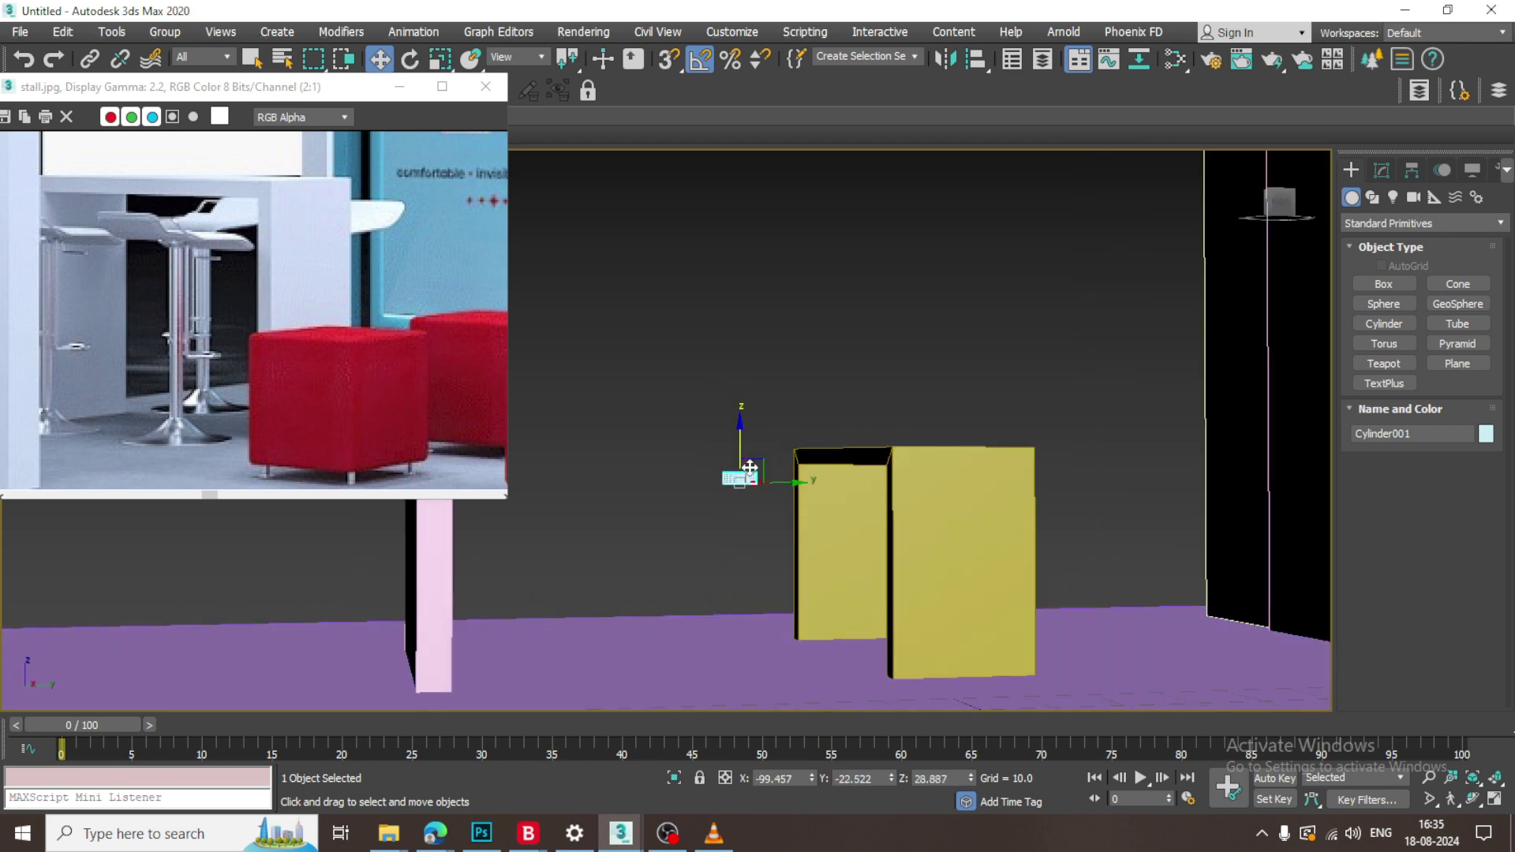
# Set the stool cylinder's height segments to 2.
pyautogui.scroll(5, 739, 439)
pyautogui.click(1382, 175)
pyautogui.scroll(3, 927, 422)
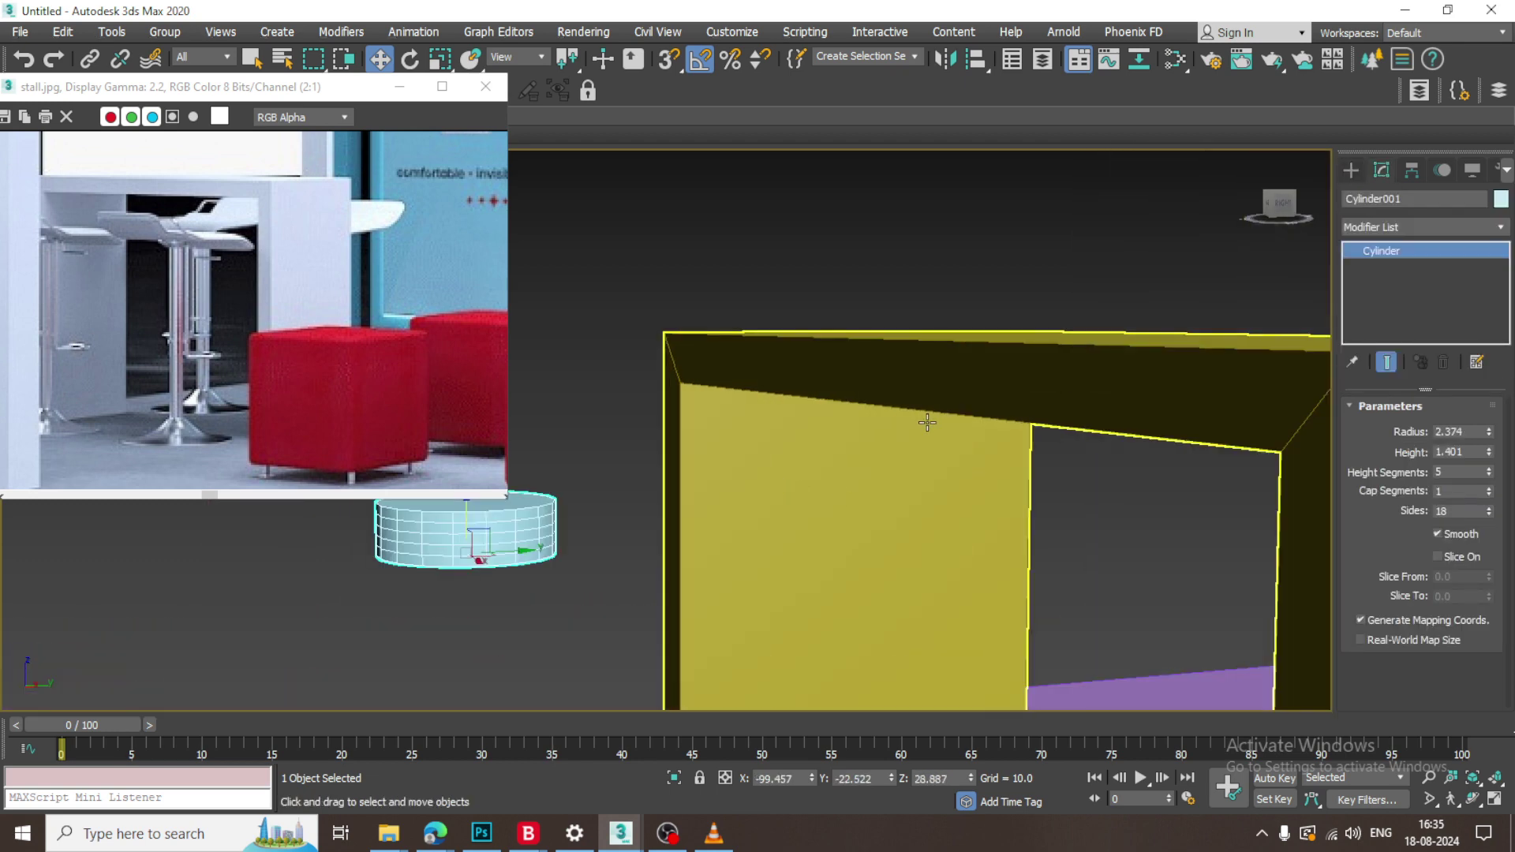
pyautogui.keyDown('alt'); pyautogui.moveTo(927, 422); pyautogui.dragTo(946, 440, button='middle'); pyautogui.keyUp('alt')
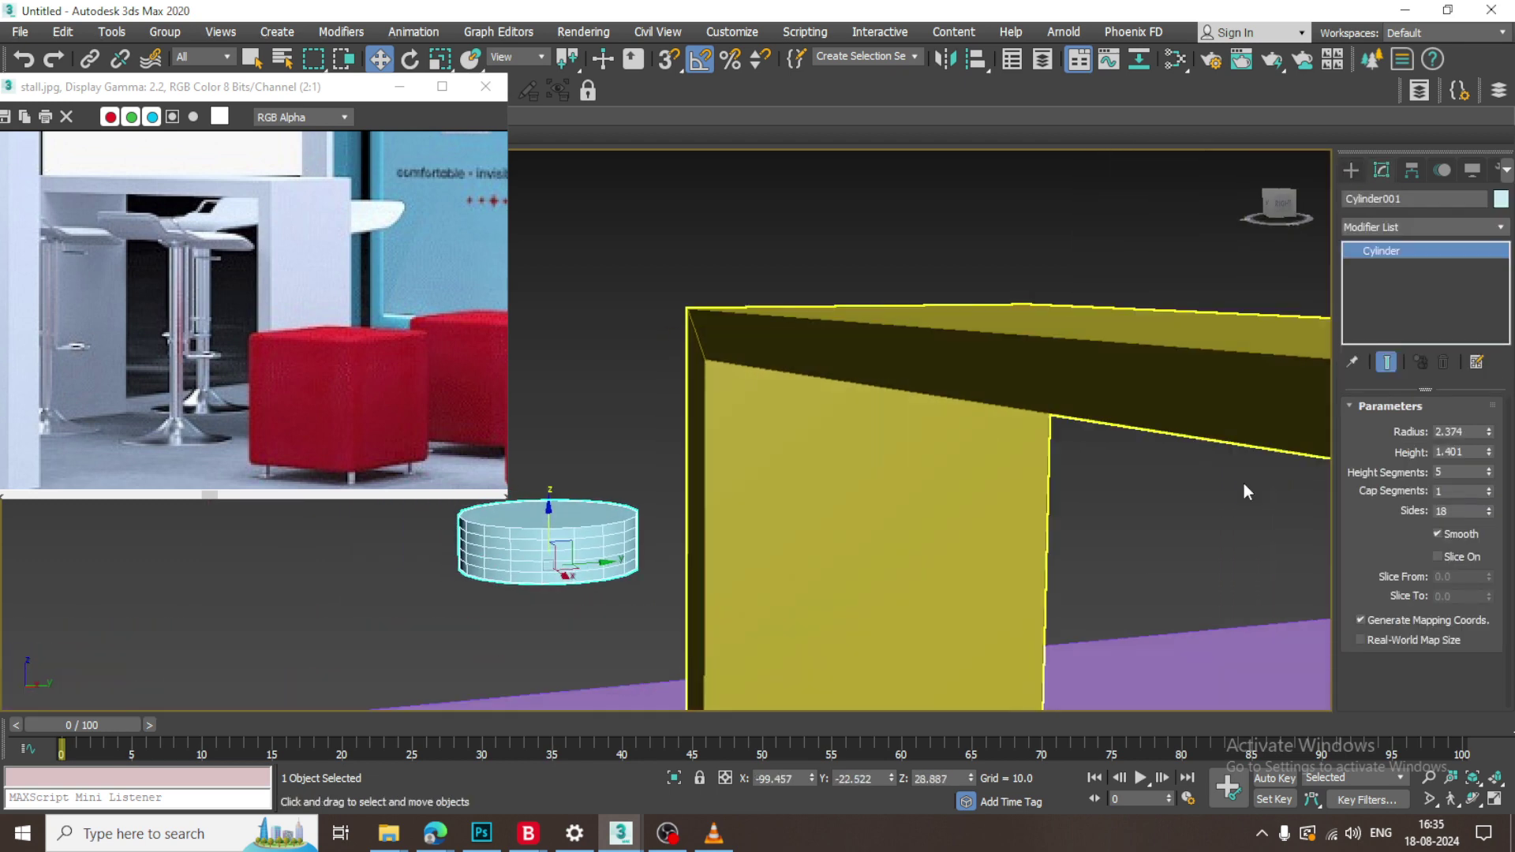
pyautogui.click(1489, 475)
pyautogui.click(1489, 475)
pyautogui.click(1490, 475)
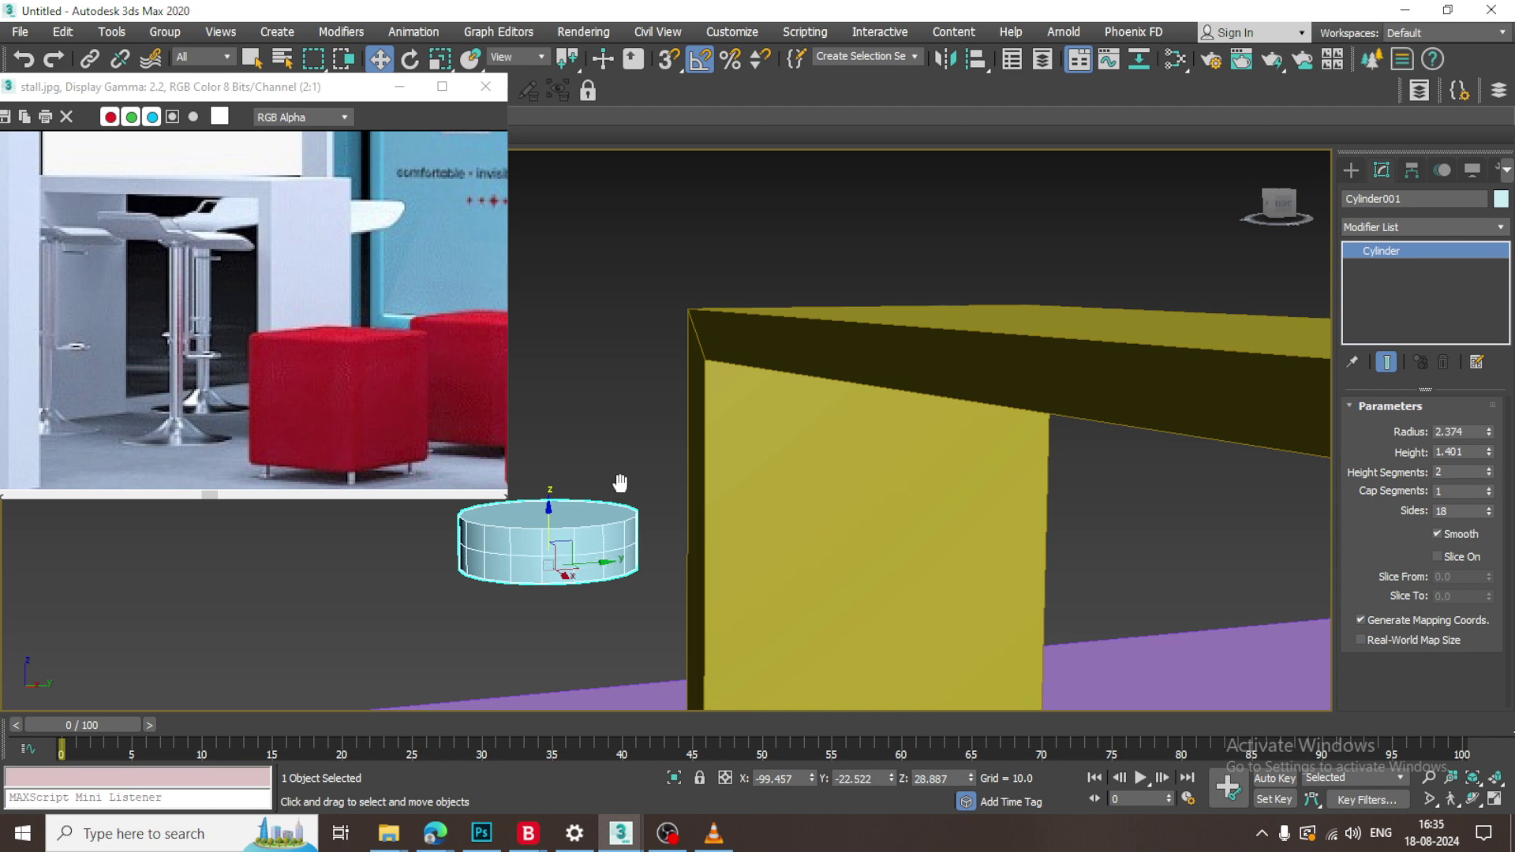
# Reduce the stool cylinder's radius to 1.314.
pyautogui.scroll(2, 621, 483)
pyautogui.rightClick(576, 521)
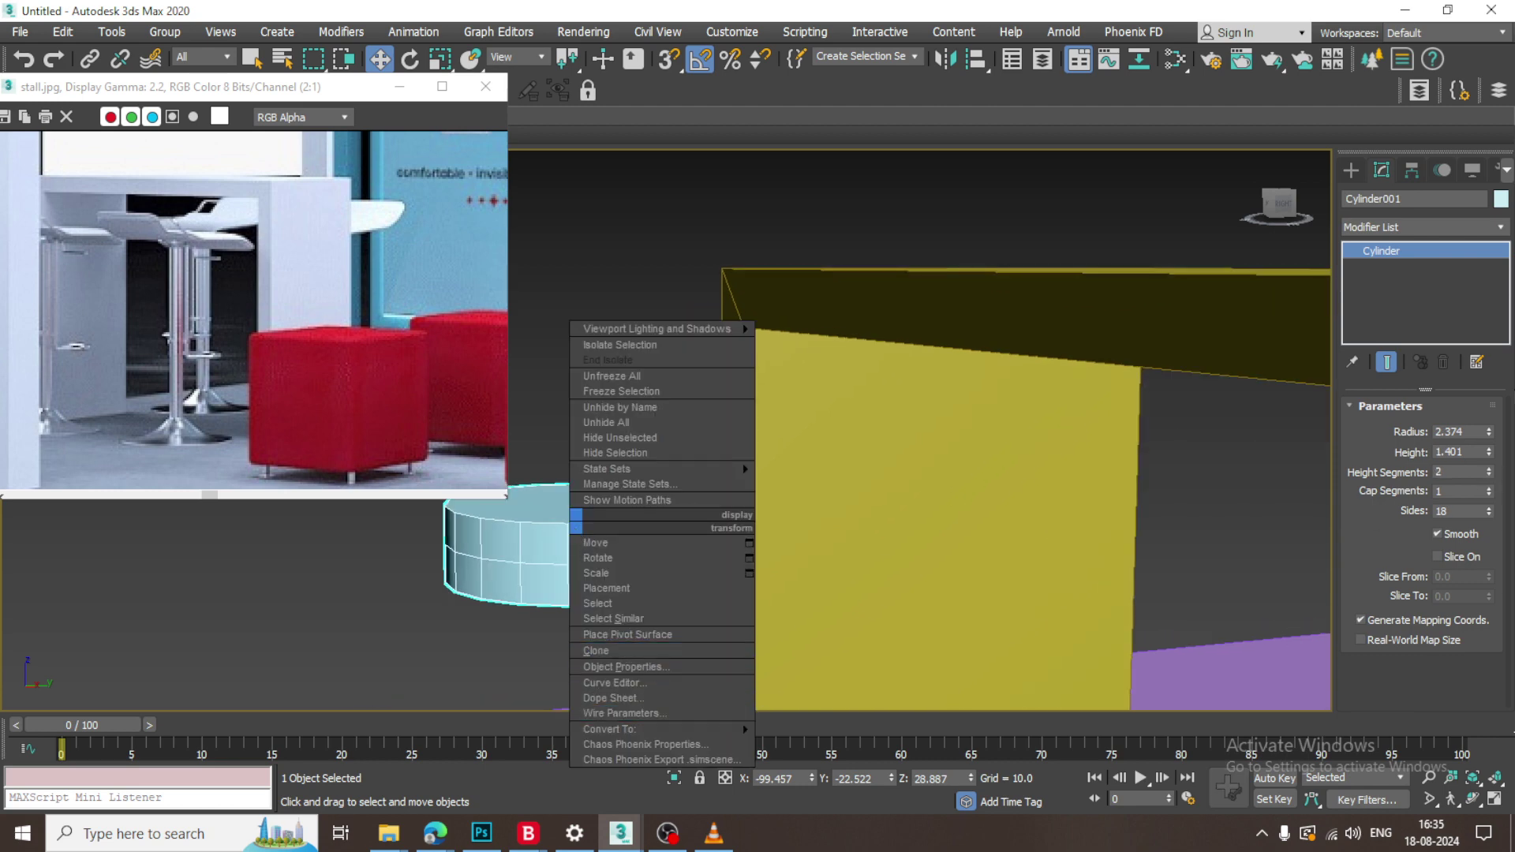
pyautogui.click(1490, 431)
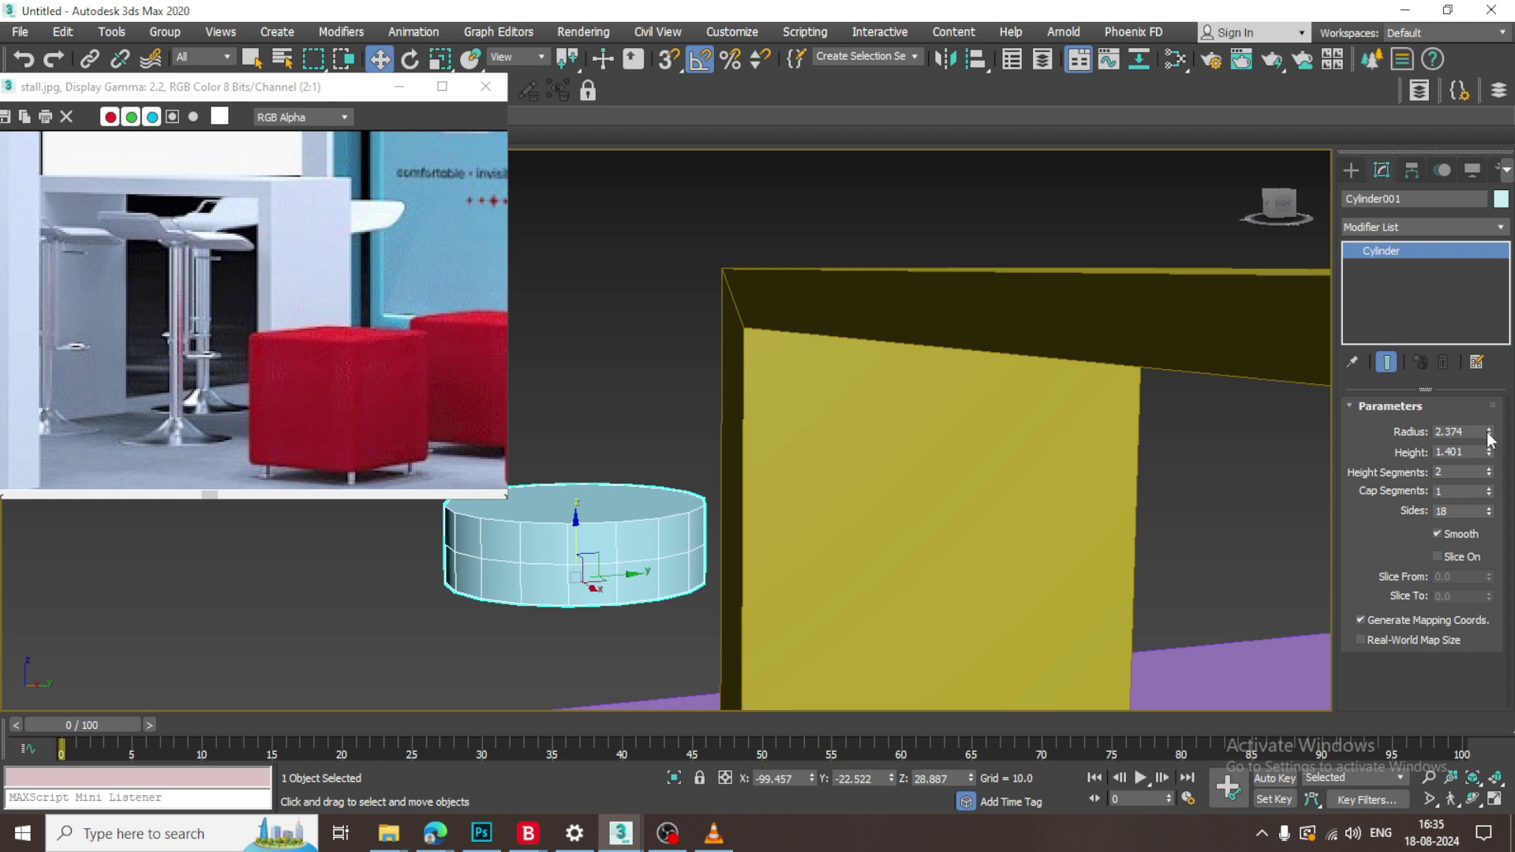
pyautogui.moveTo(1491, 440); pyautogui.dragTo(1491, 465)
pyautogui.scroll(-4, 774, 429)
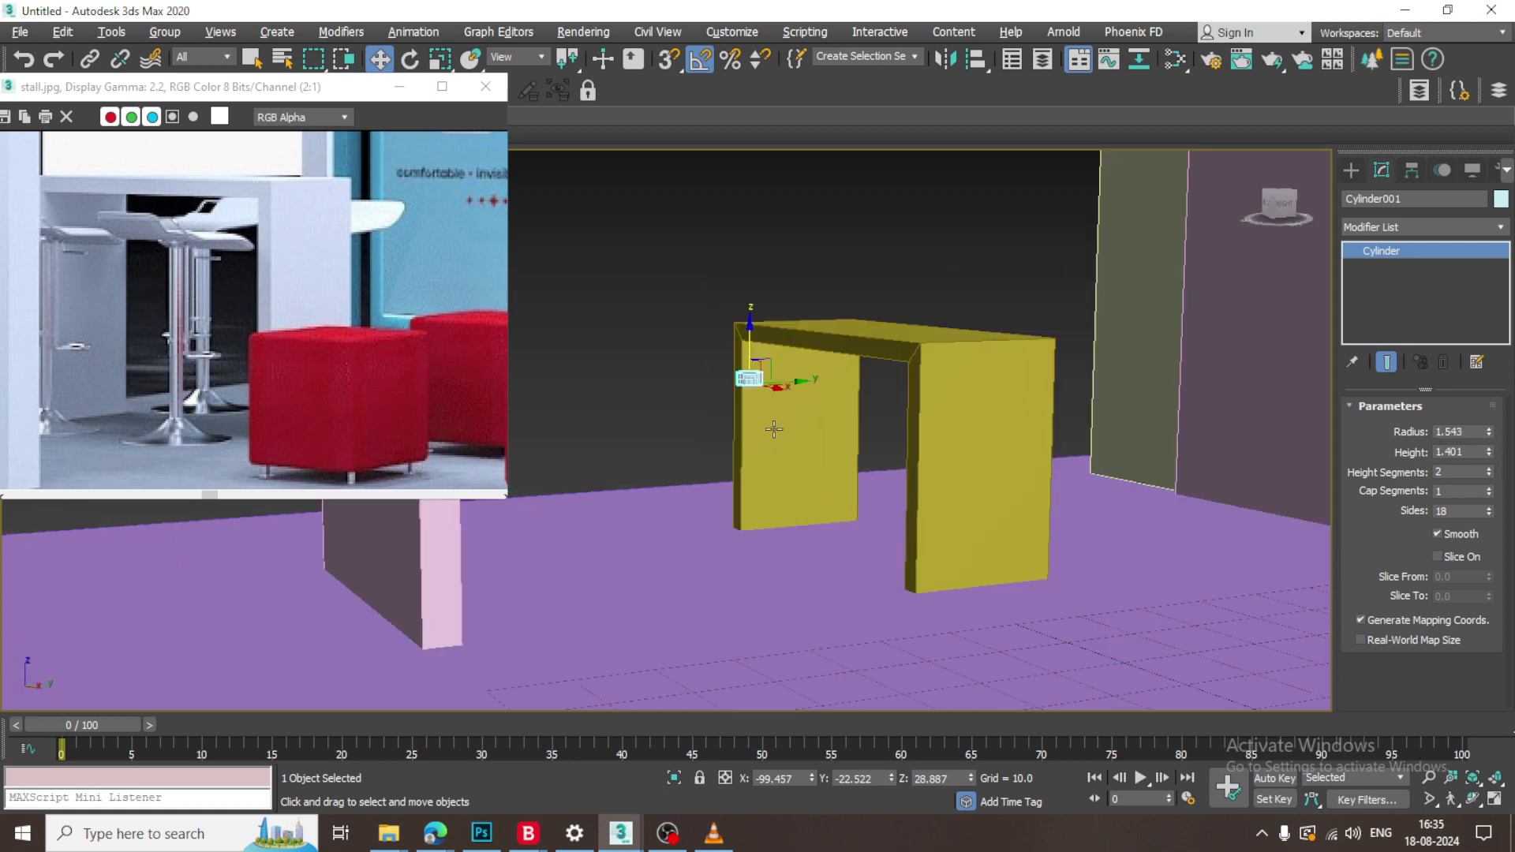
pyautogui.moveTo(774, 415); pyautogui.dragTo(778, 438, button='middle')
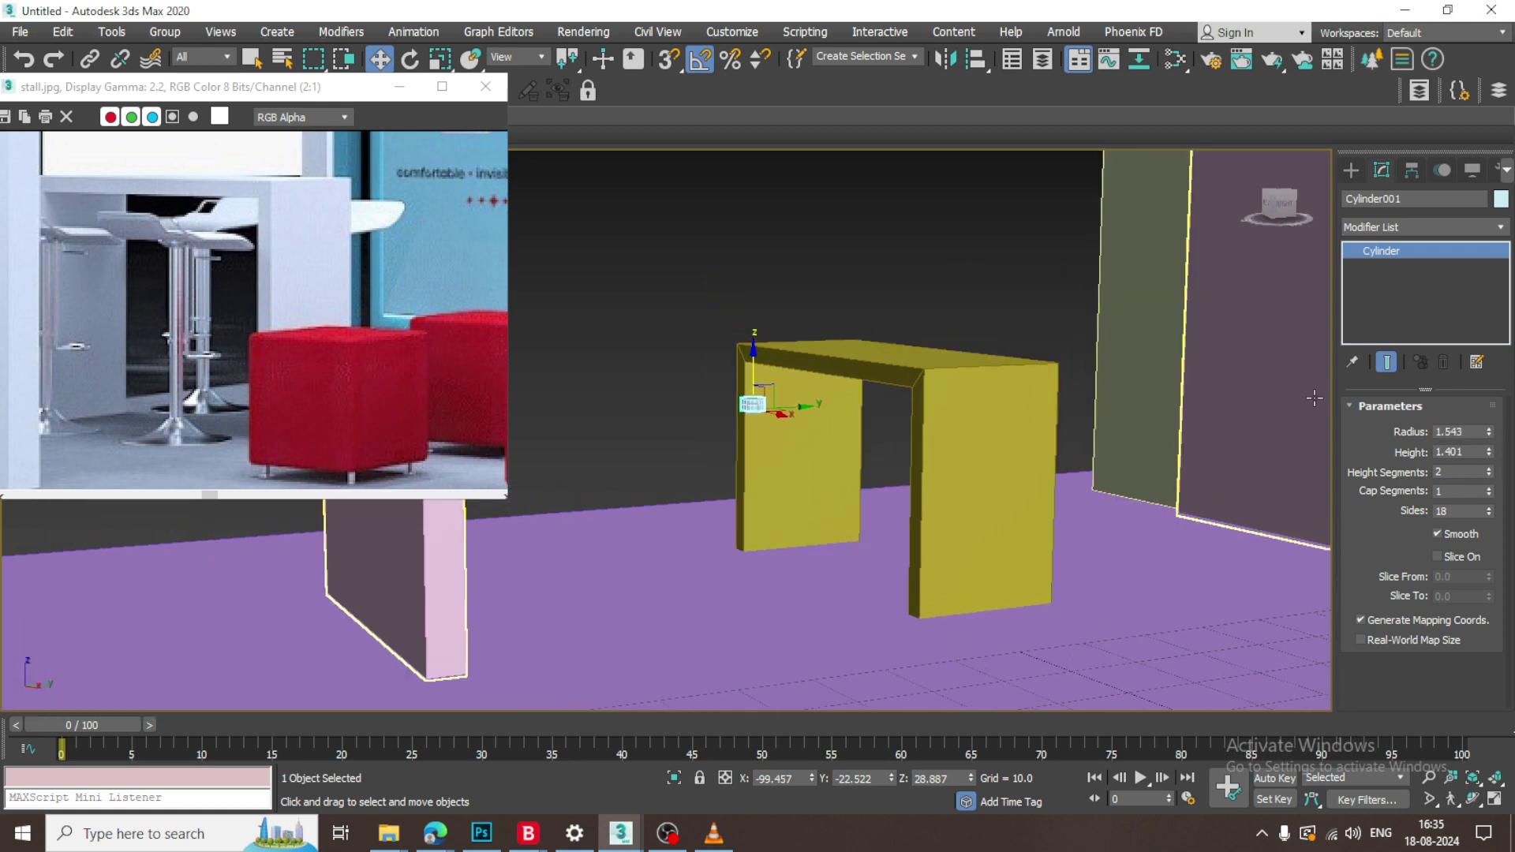
pyautogui.scroll(5, 742, 426)
pyautogui.rightClick(767, 379)
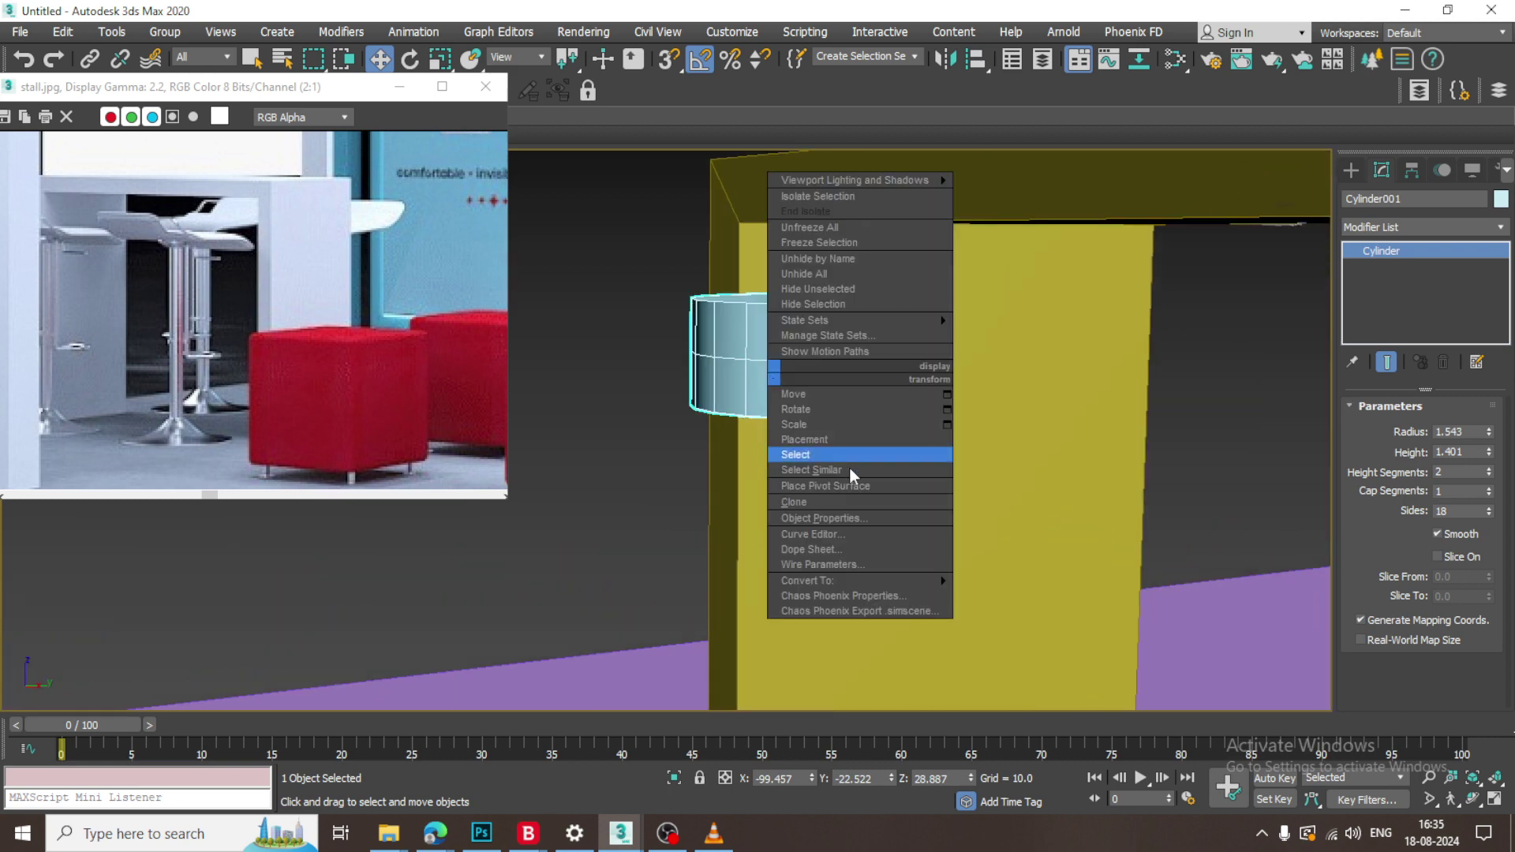
pyautogui.click(1489, 444)
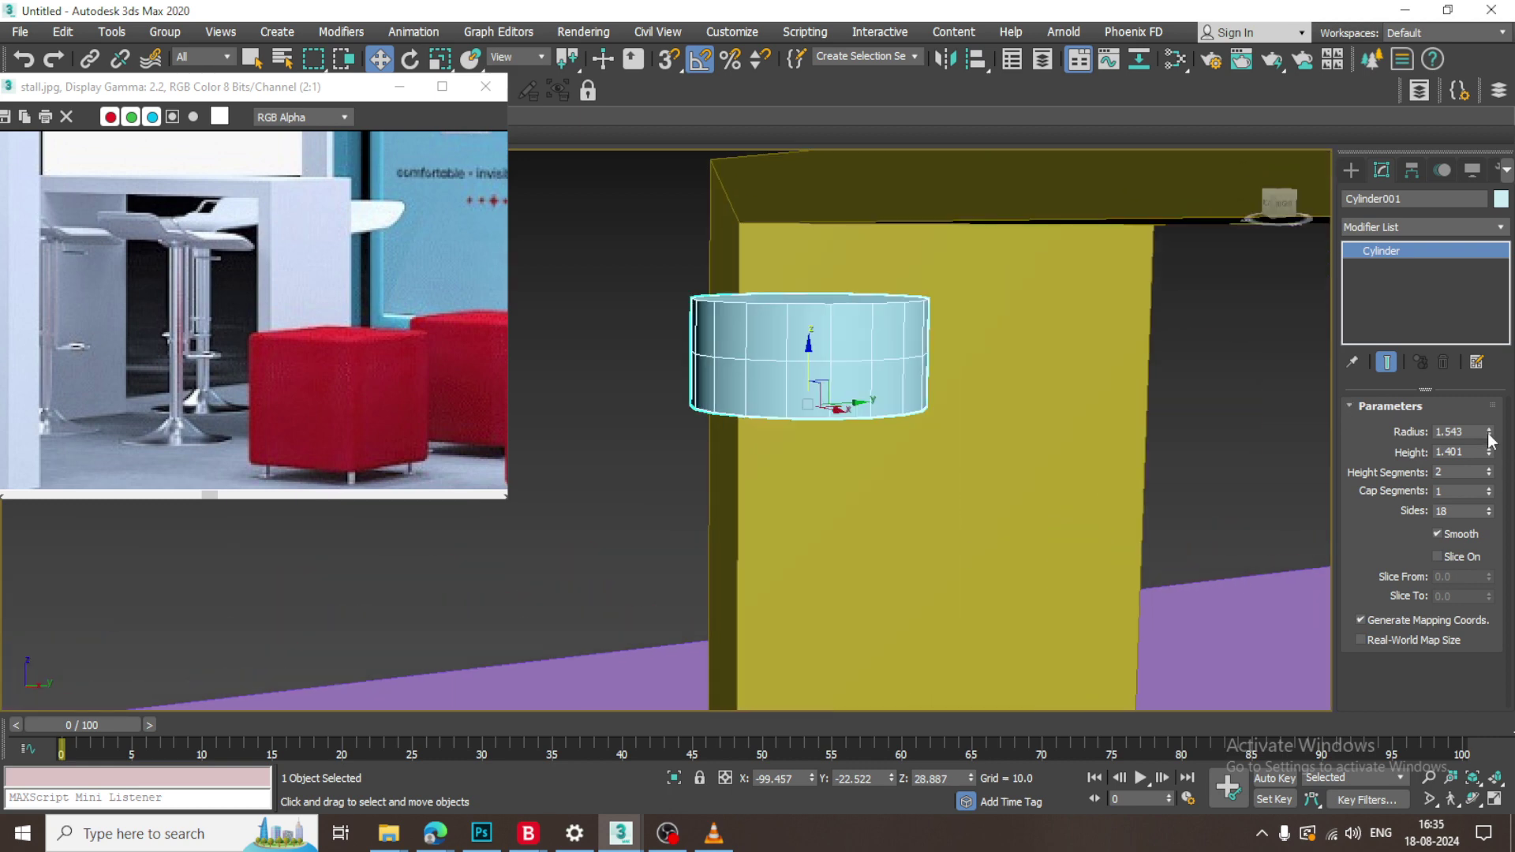
pyautogui.moveTo(1489, 444); pyautogui.dragTo(1492, 442)
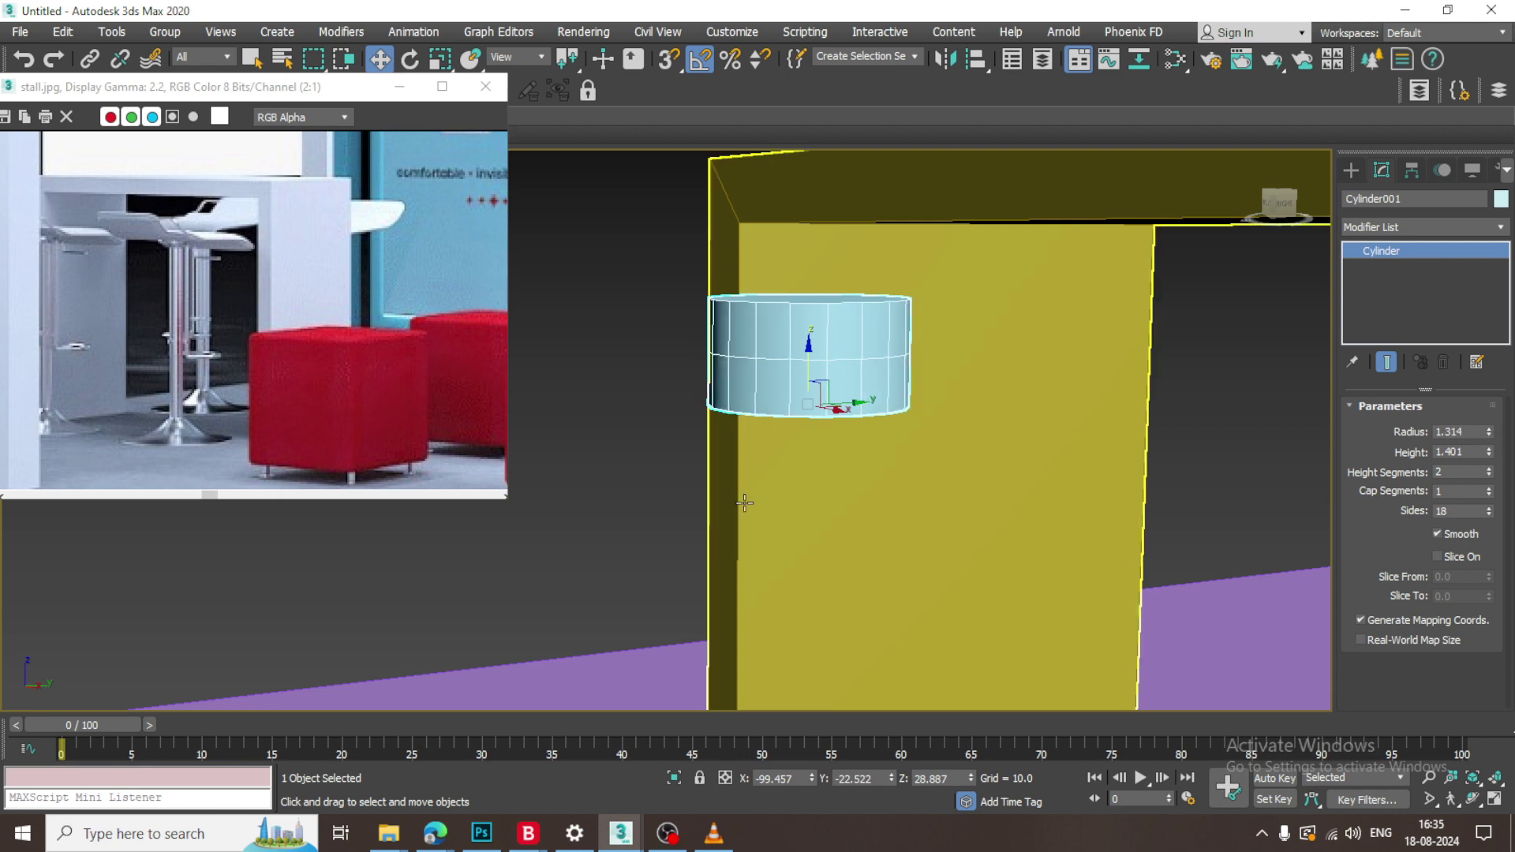
# Convert the stool cylinder to an Editable Poly.
pyautogui.rightClick(953, 330)
pyautogui.moveTo(889, 541)
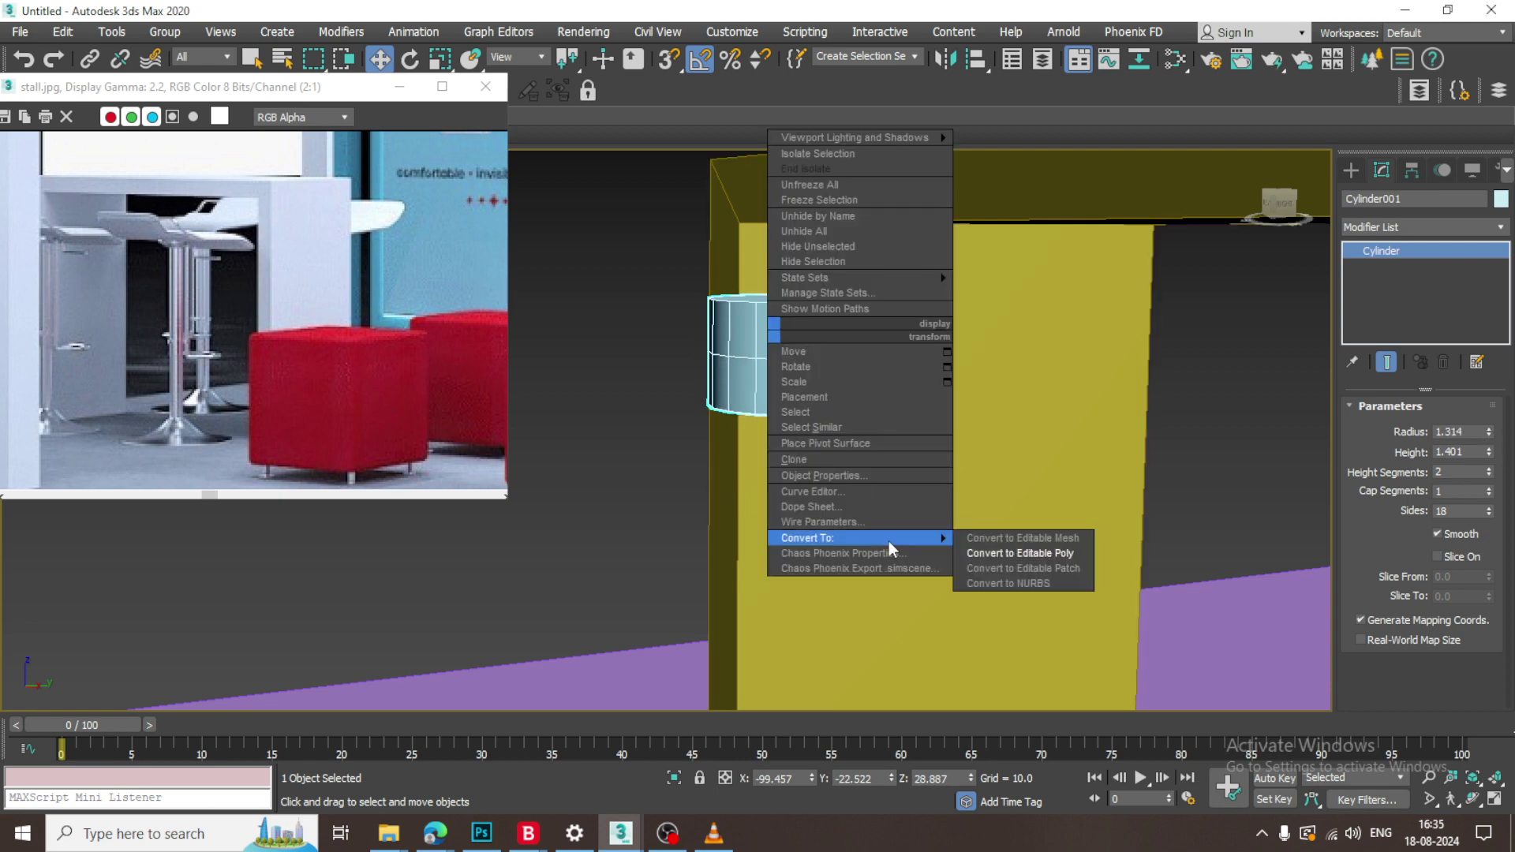
pyautogui.click(1016, 555)
# Scale up the cylinder's top polygon so the upper half flares outward like a funnel.
pyautogui.press('4')
pyautogui.click(835, 301)
pyautogui.keyDown('alt'); pyautogui.moveTo(835, 301); pyautogui.dragTo(777, 334, button='middle'); pyautogui.keyUp('alt')
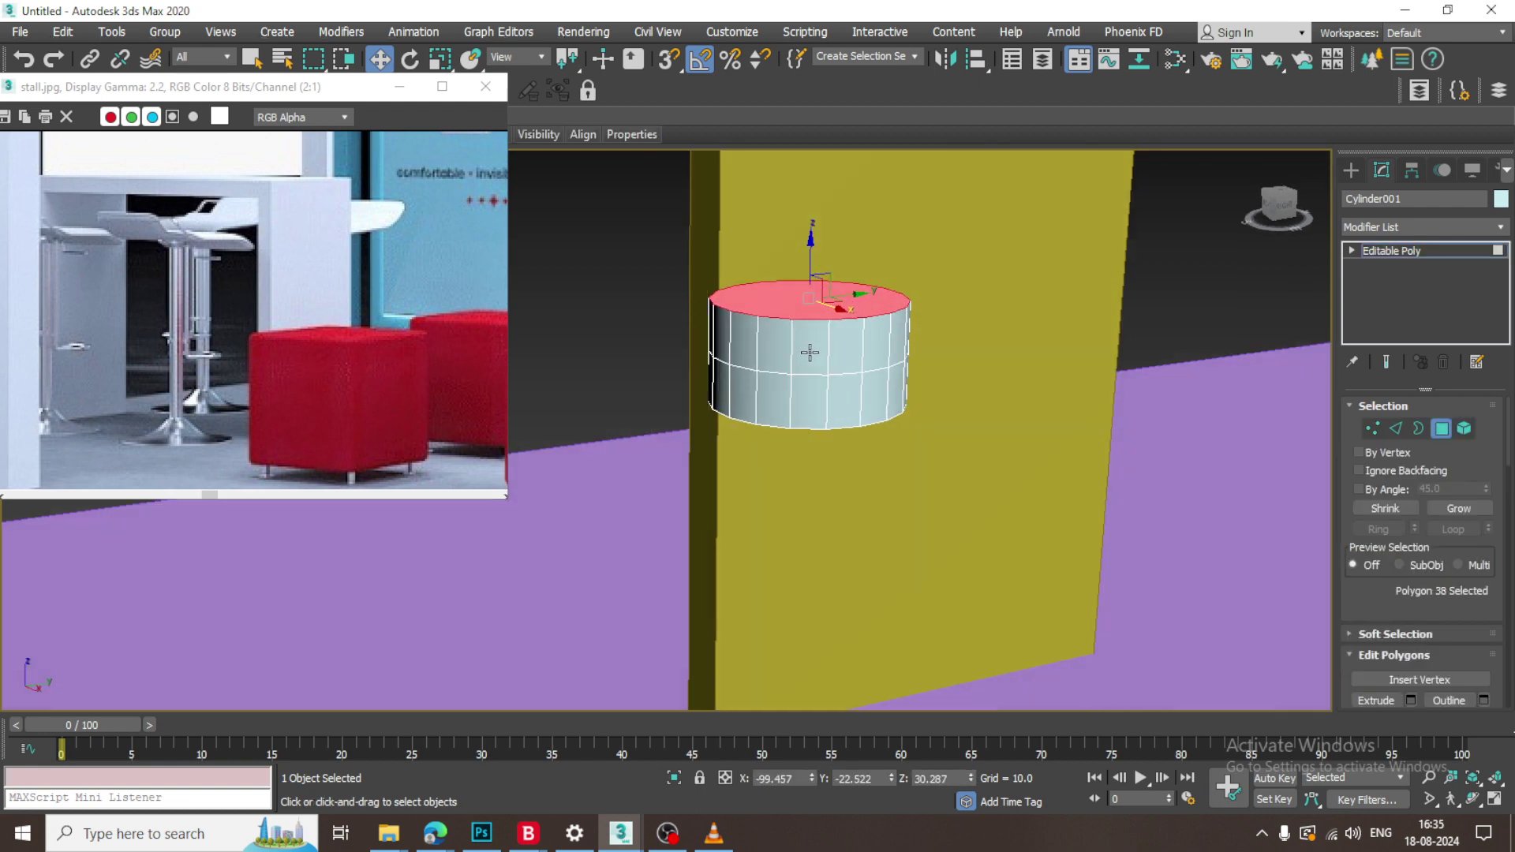
pyautogui.press('r')
pyautogui.moveTo(804, 295); pyautogui.dragTo(661, 190)
pyautogui.keyDown('alt'); pyautogui.moveTo(661, 189); pyautogui.dragTo(657, 193, button='middle'); pyautogui.keyUp('alt')
pyautogui.press('w')
pyautogui.keyDown('alt'); pyautogui.moveTo(856, 325); pyautogui.dragTo(865, 341, button='middle'); pyautogui.keyUp('alt')
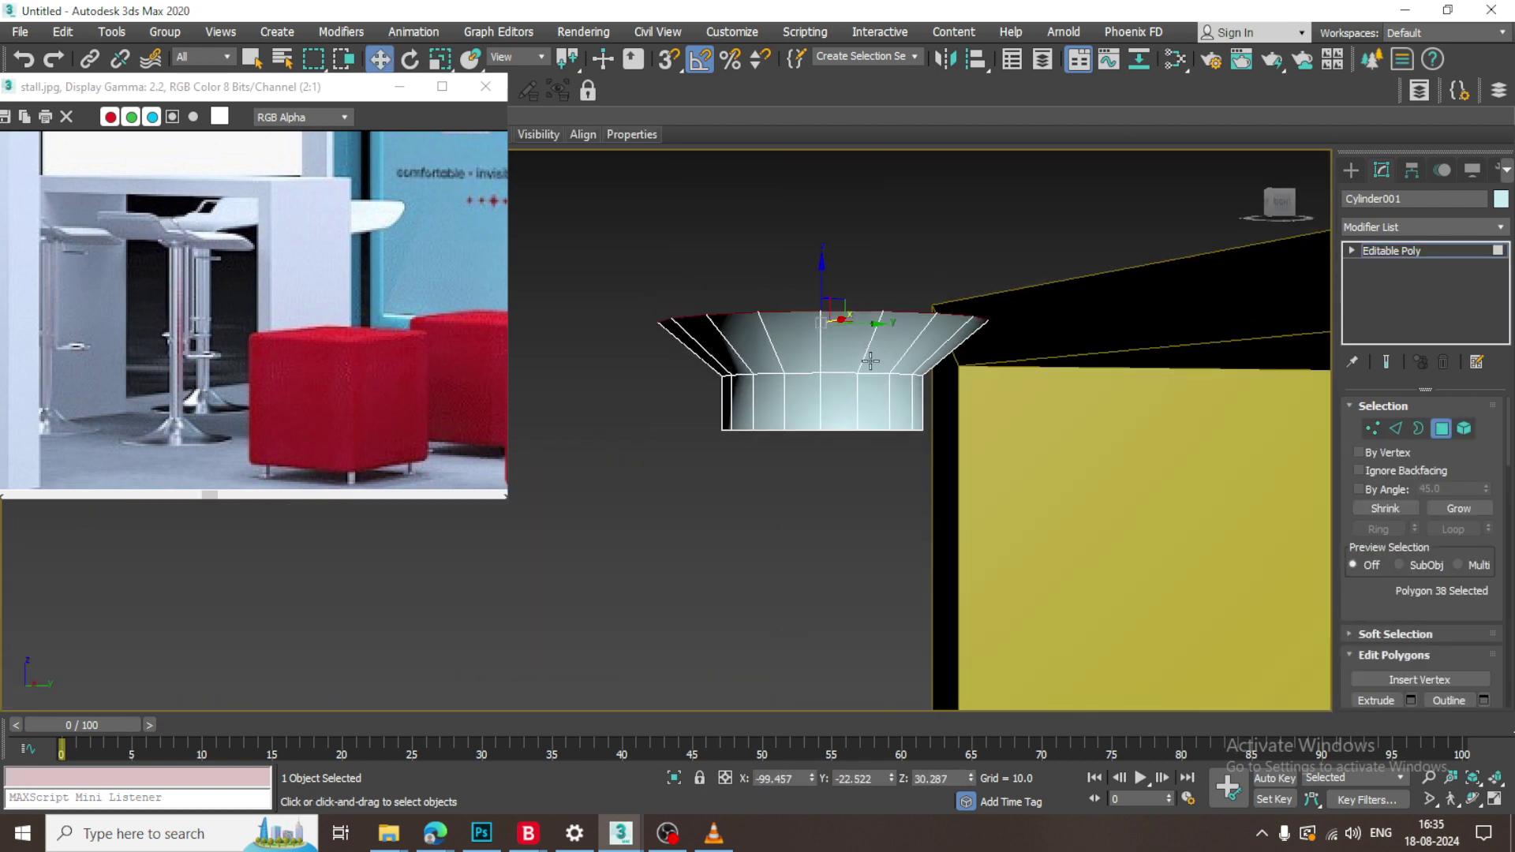
# Insert a horizontal edge loop around the flared upper part of the cylinder with Swift Loop.
pyautogui.click(1396, 429)
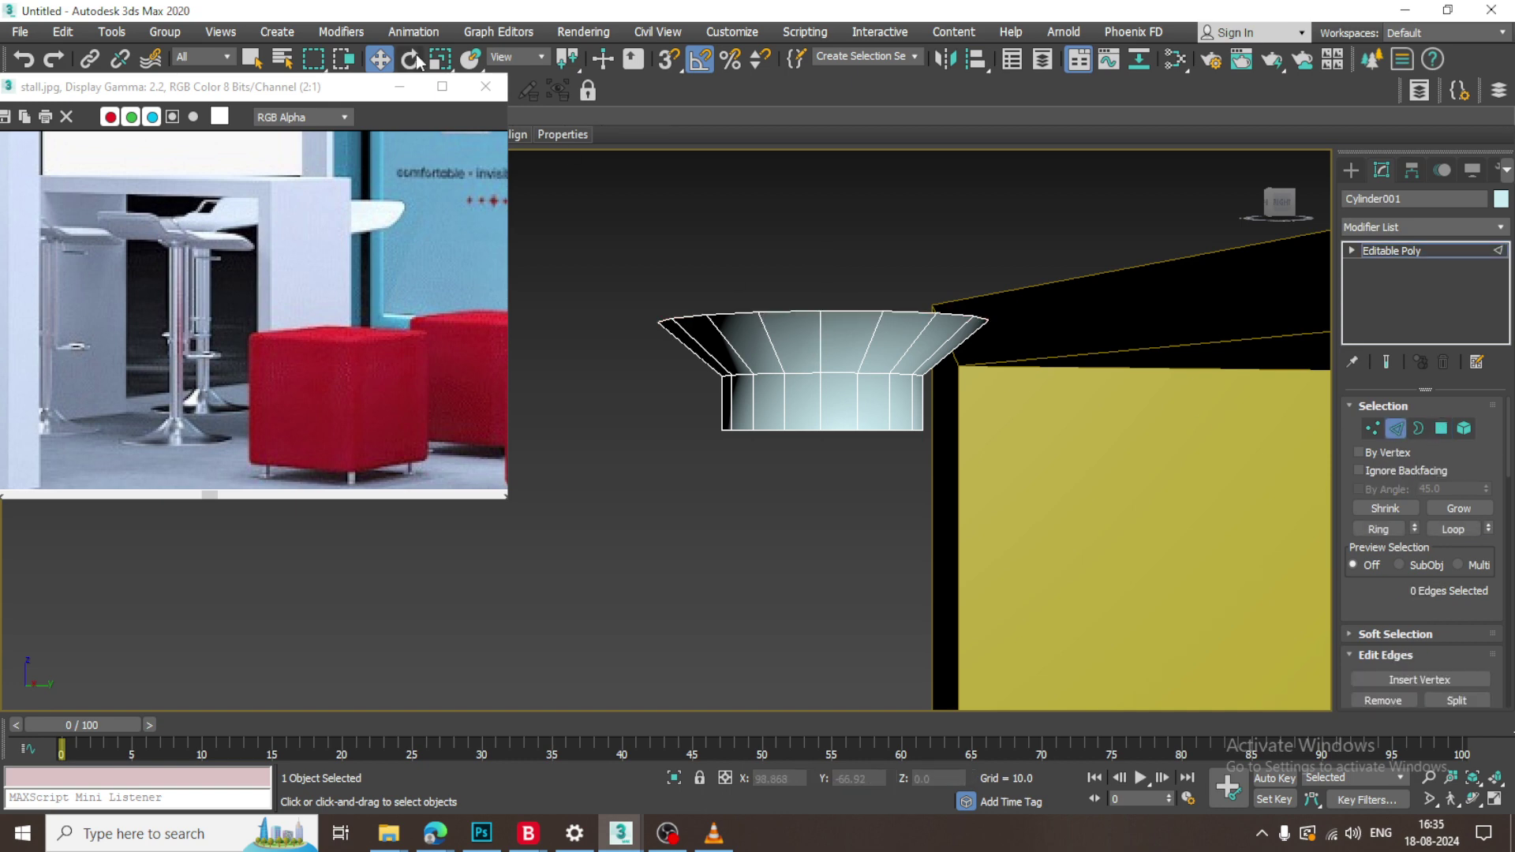
pyautogui.moveTo(303, 93); pyautogui.dragTo(303, 175)
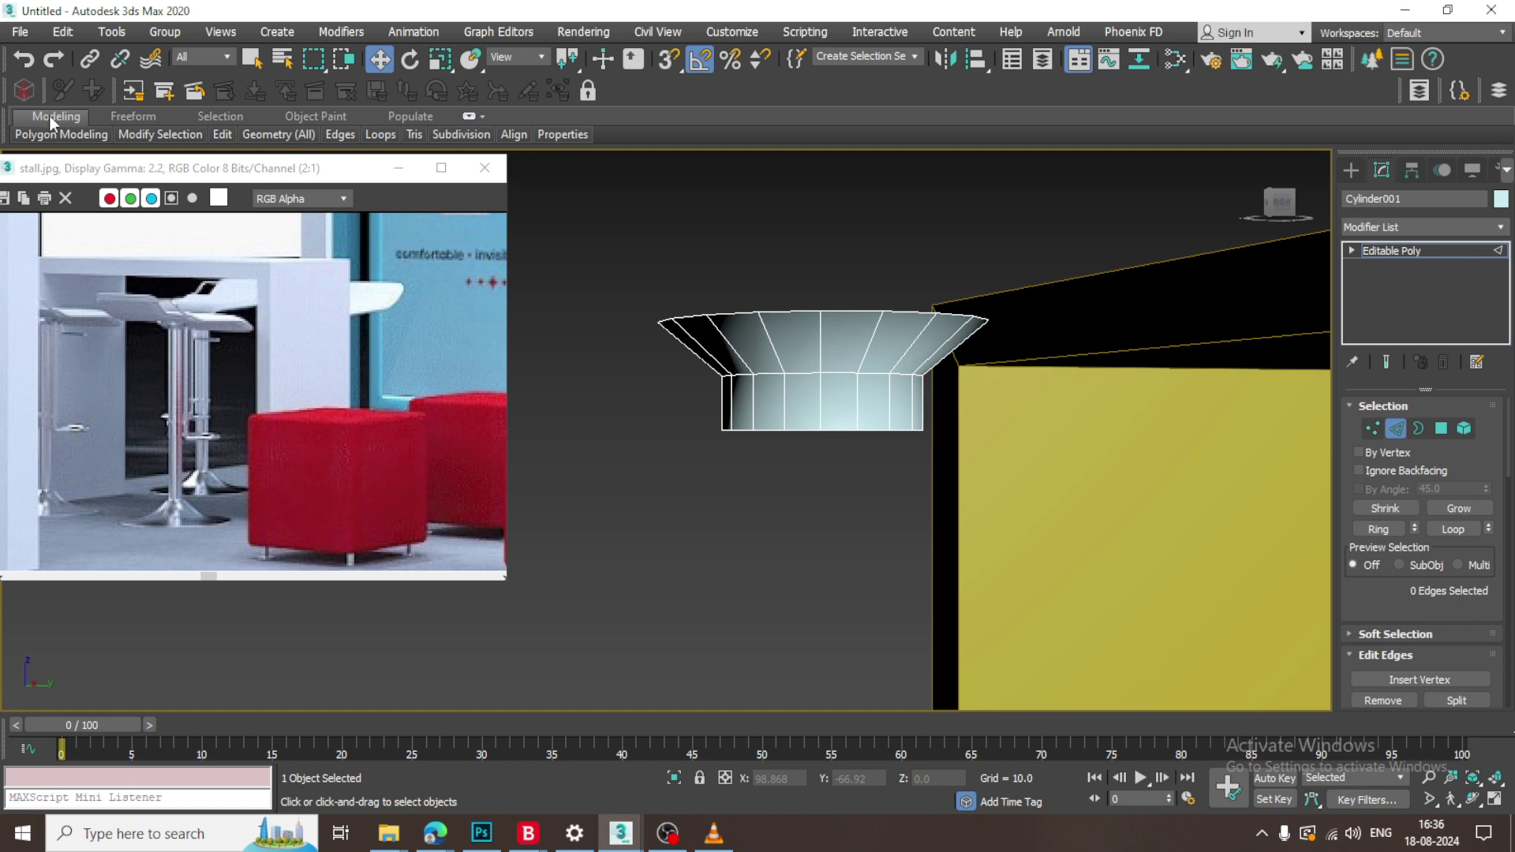
pyautogui.doubleClick(49, 116)
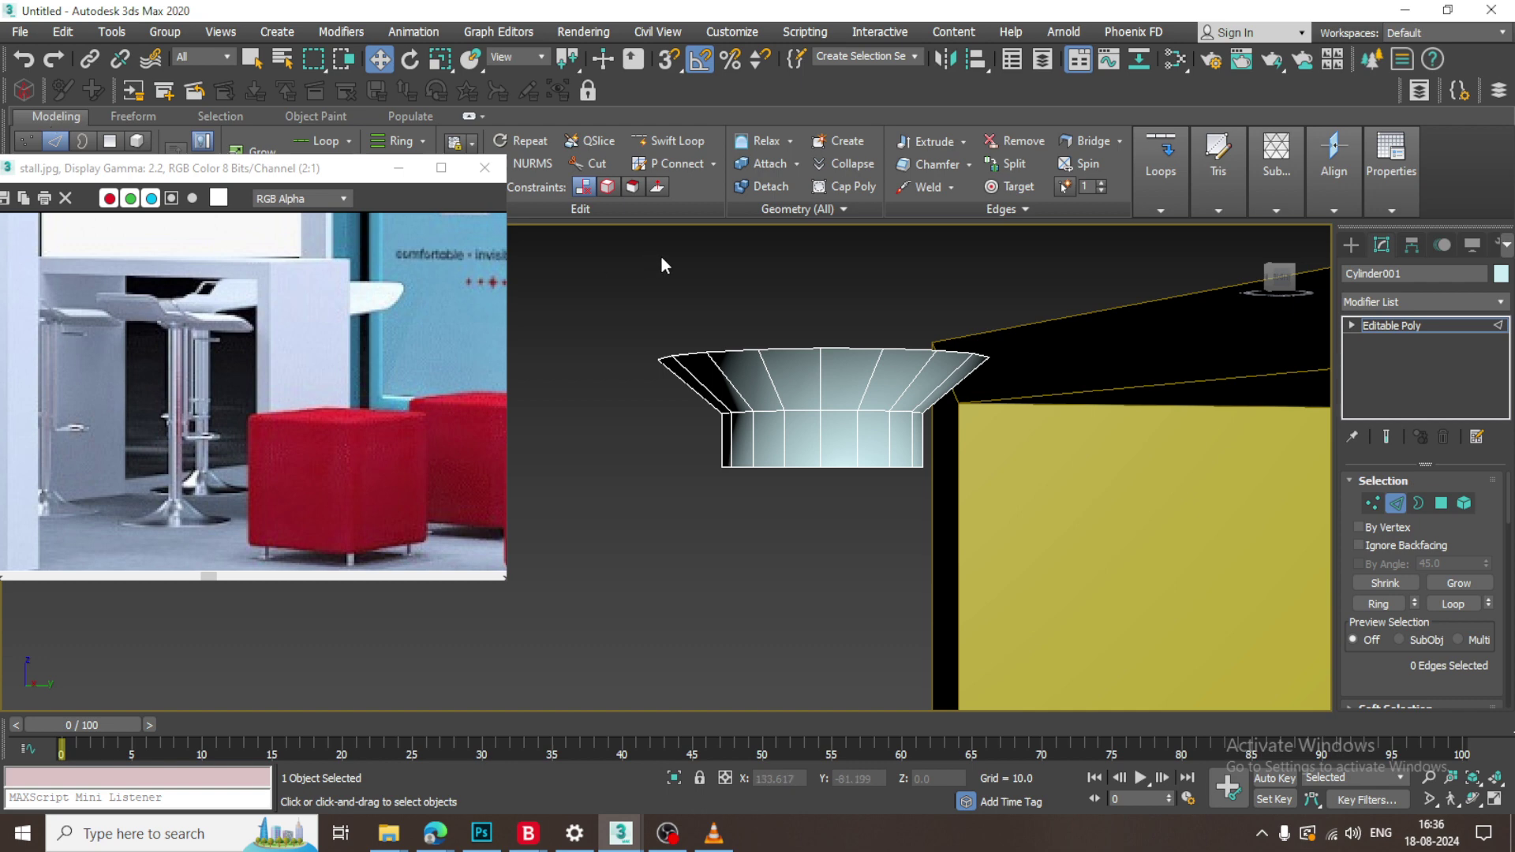
pyautogui.click(681, 142)
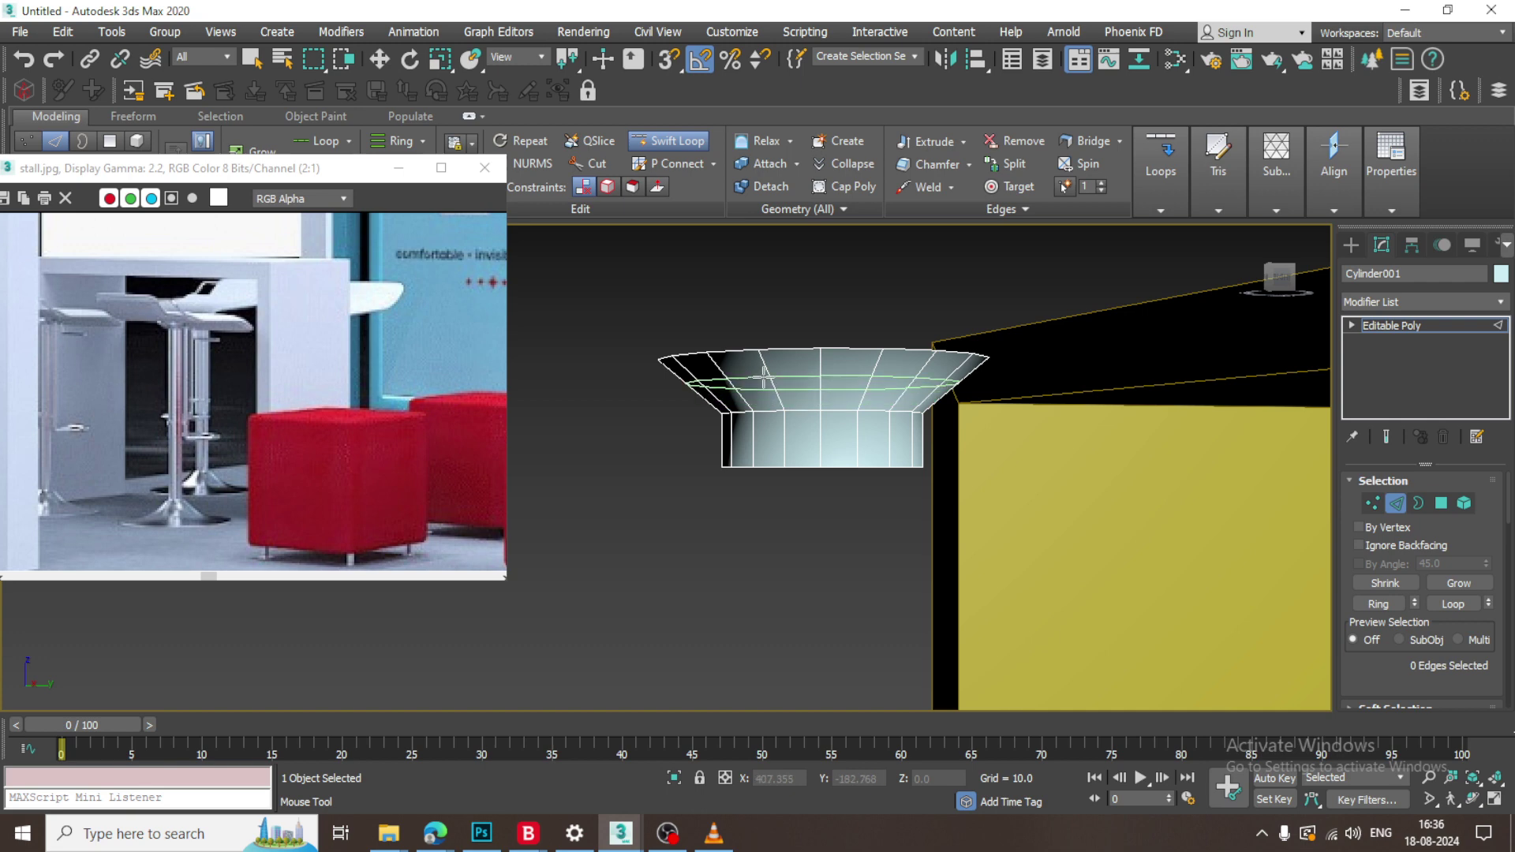
pyautogui.click(764, 377)
pyautogui.rightClick(764, 381)
# Scale the new edge loop outward so the flared upper part of the cylinder bulges like a rounded bowl.
pyautogui.scroll(3, 764, 384)
pyautogui.keyDown('alt'); pyautogui.moveTo(763, 384); pyautogui.dragTo(797, 397, button='middle'); pyautogui.keyUp('alt')
pyautogui.press('r')
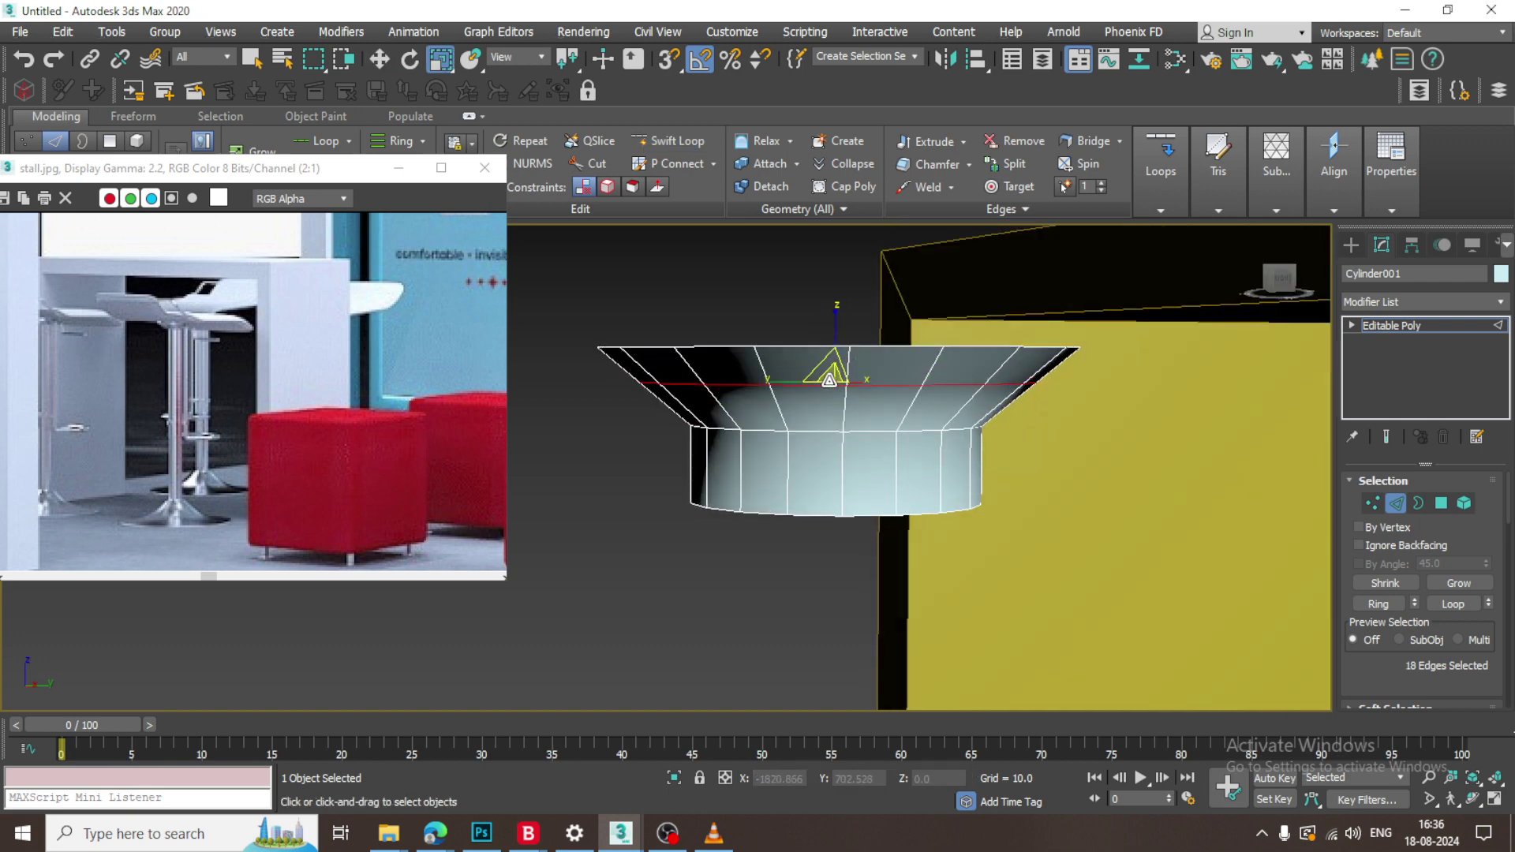
pyautogui.moveTo(830, 382); pyautogui.dragTo(829, 364)
pyautogui.press('w')
pyautogui.scroll(-4, 901, 415)
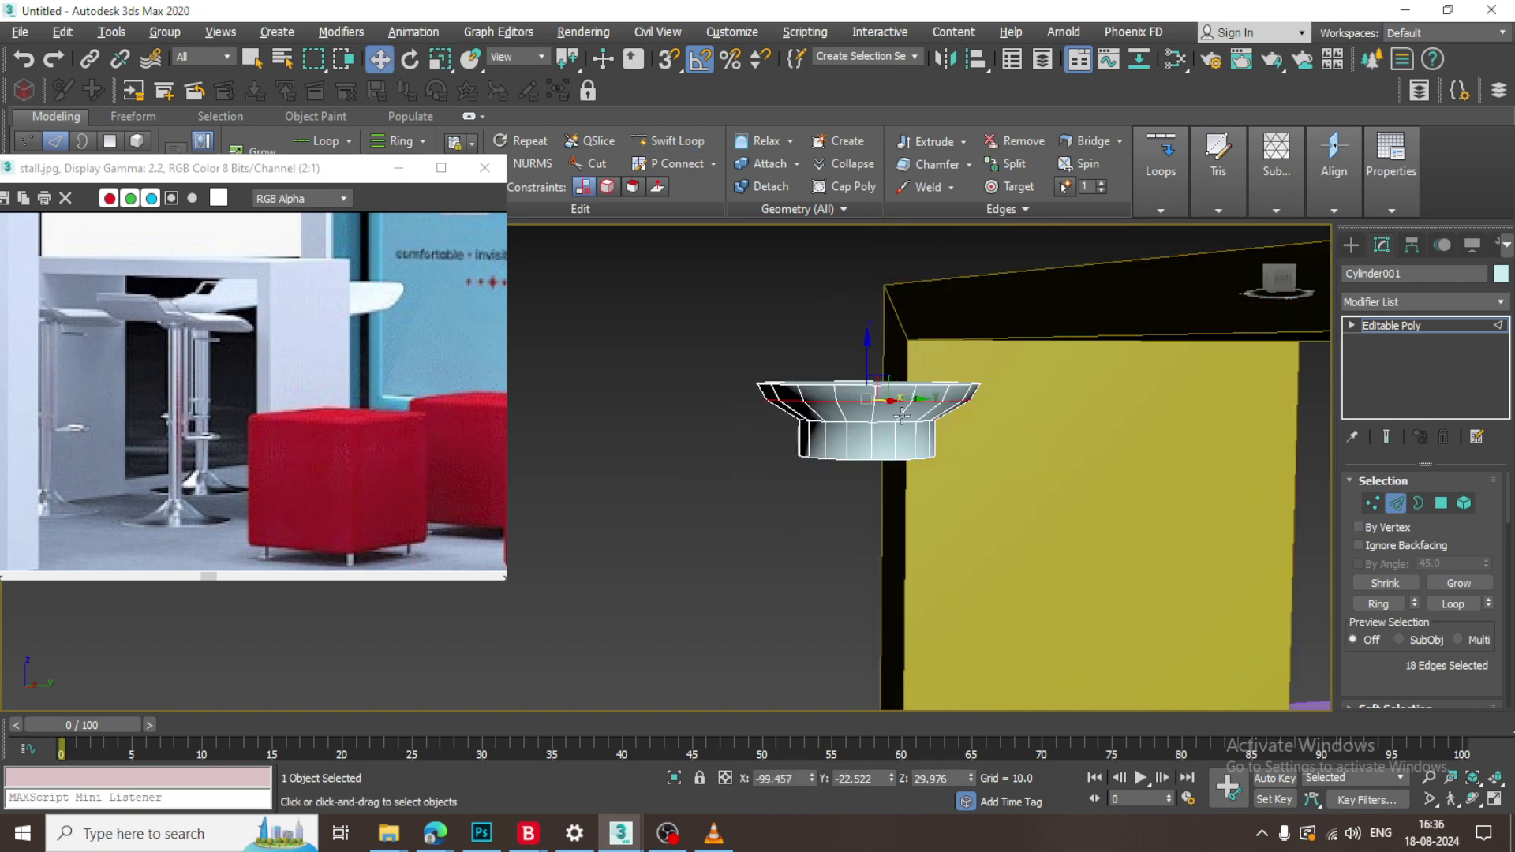
# Select the flat polygon that closes the underside of the stool cylinder.
pyautogui.keyDown('alt'); pyautogui.moveTo(902, 414); pyautogui.dragTo(907, 317, button='middle'); pyautogui.keyUp('alt')
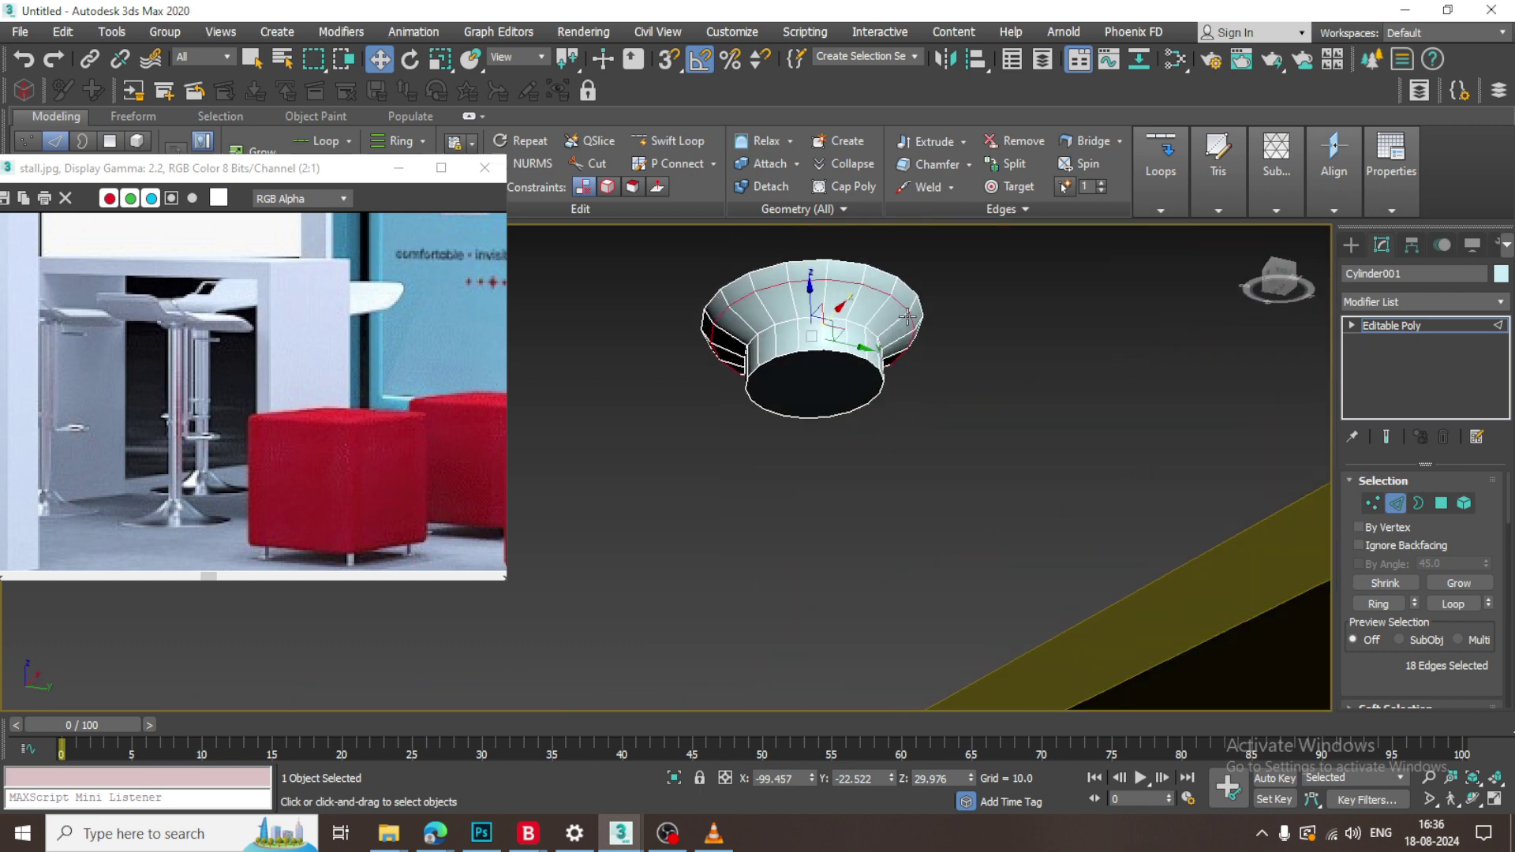
pyautogui.press('4')
pyautogui.click(841, 347)
pyautogui.click(814, 410)
# Try to make a slightly smaller copy of the underside polygon by scaling it inward.
pyautogui.press('r')
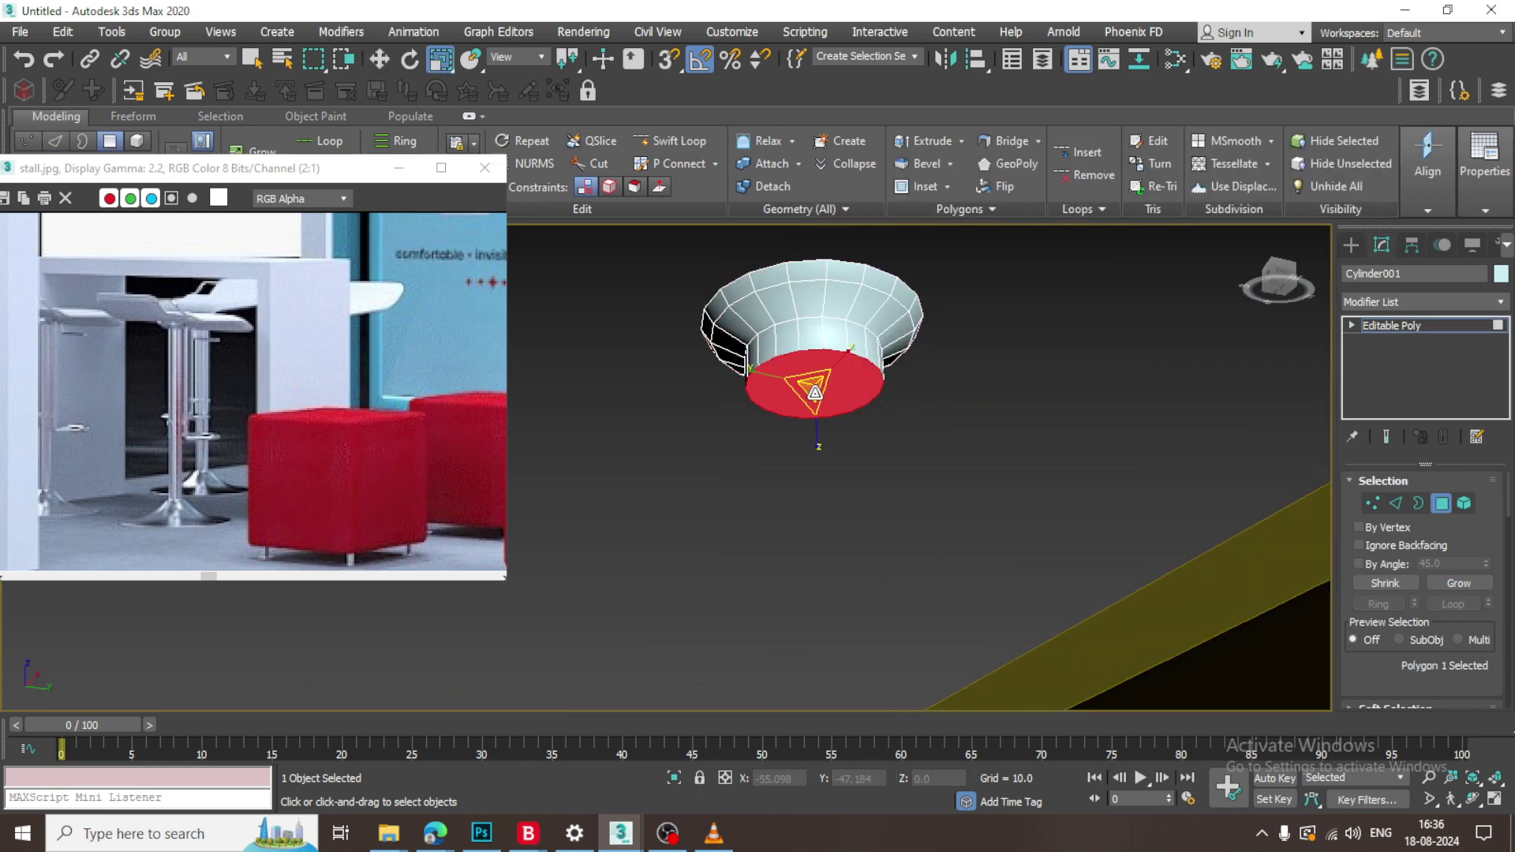
pyautogui.keyDown('shift'); pyautogui.moveTo(814, 389); pyautogui.dragTo(821, 410); pyautogui.keyUp('shift')
pyautogui.click(852, 435)
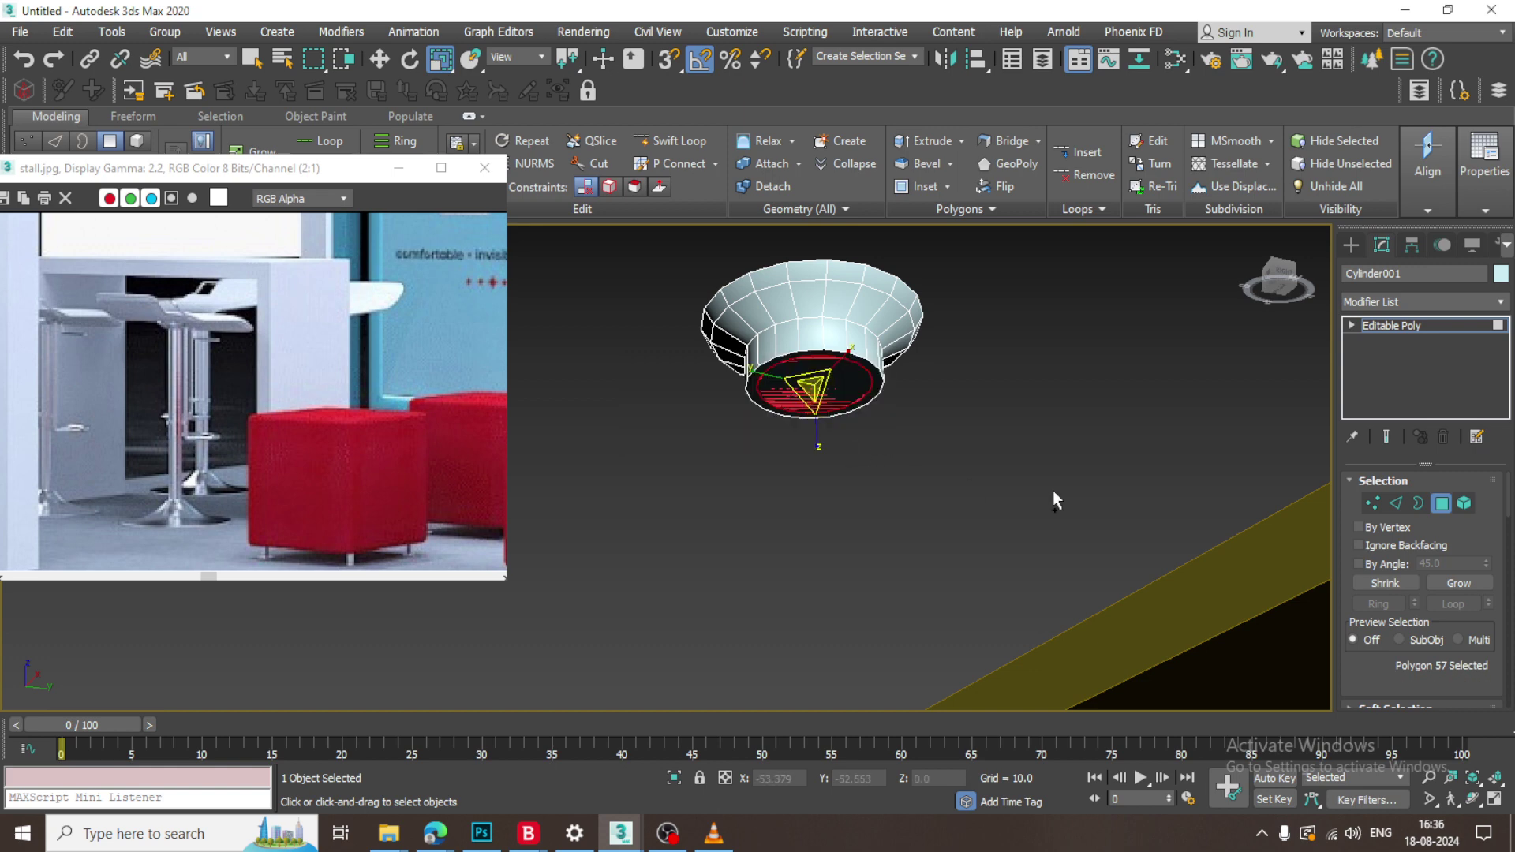
# Extrude the cylinder's underside polygon down to just above the floor to form the stool's long post.
pyautogui.scroll(-5, 719, 394)
pyautogui.keyDown('alt'); pyautogui.moveTo(720, 394); pyautogui.dragTo(816, 461, button='middle'); pyautogui.keyUp('alt')
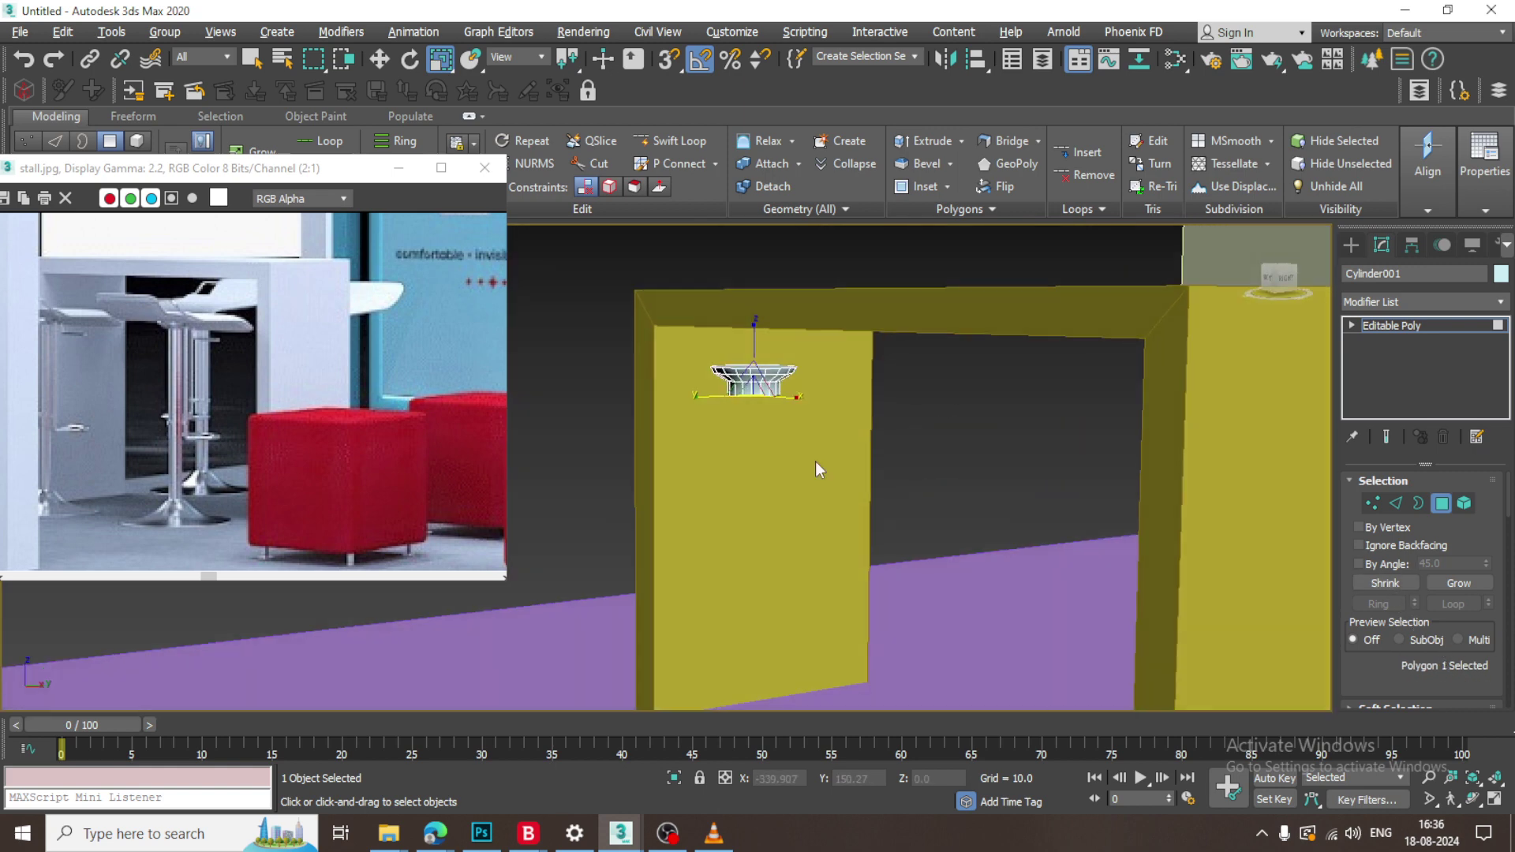
pyautogui.press('w')
pyautogui.moveTo(1396, 667); pyautogui.dragTo(1411, 396)
pyautogui.click(1411, 502)
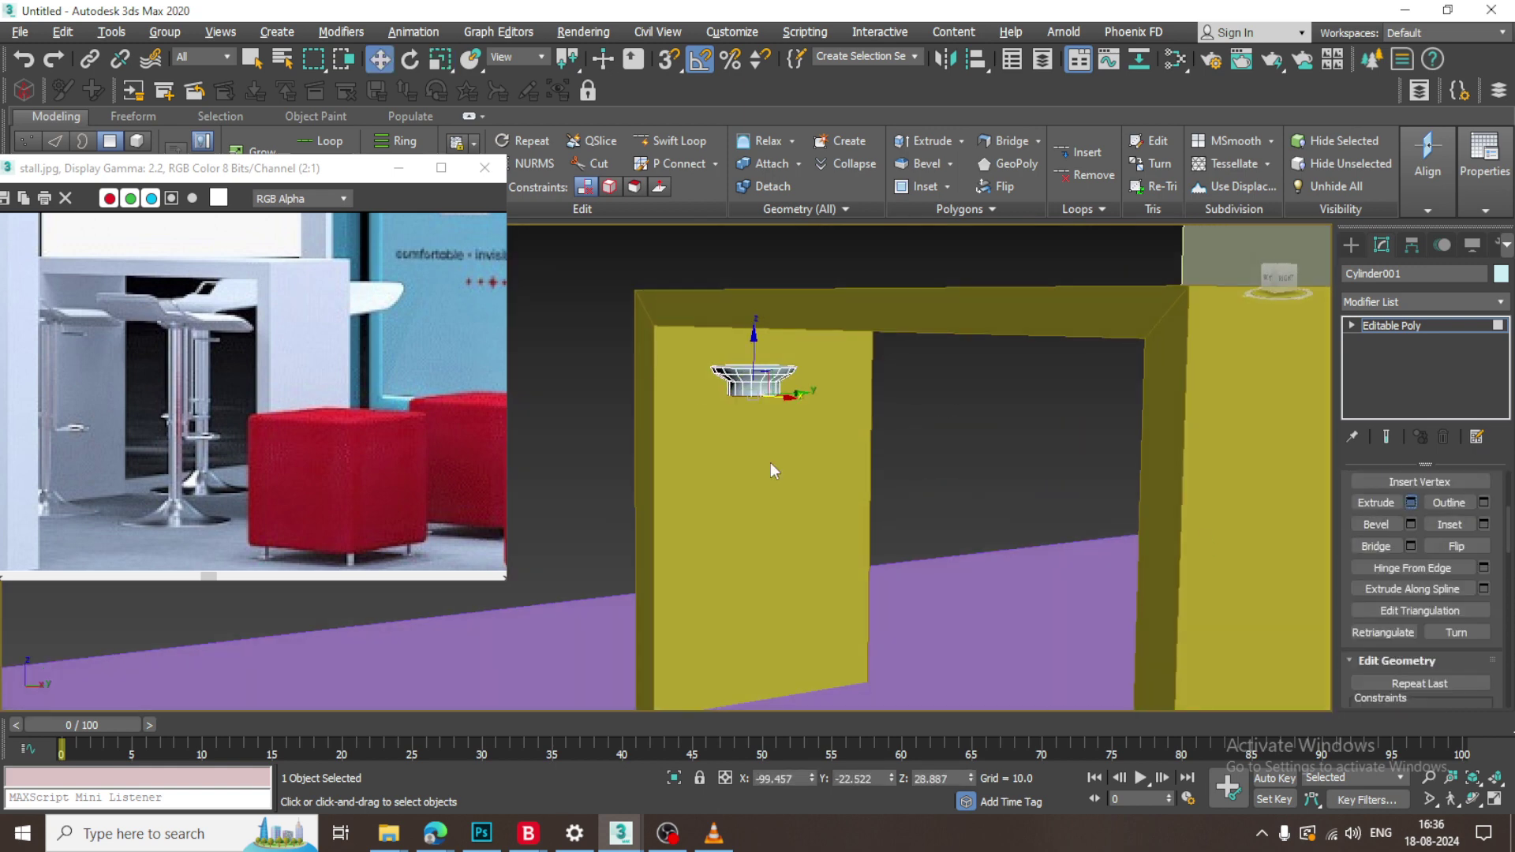
pyautogui.scroll(-4, 781, 473)
pyautogui.moveTo(711, 502)
pyautogui.keyDown('alt'); pyautogui.mouseDown(button='middle')
pyautogui.moveTo(756, 510)
pyautogui.moveTo(692, 497)
pyautogui.mouseUp(button='middle'); pyautogui.keyUp('alt')
pyautogui.moveTo(679, 507); pyautogui.dragTo(681, 391)
pyautogui.scroll(8, 822, 372)
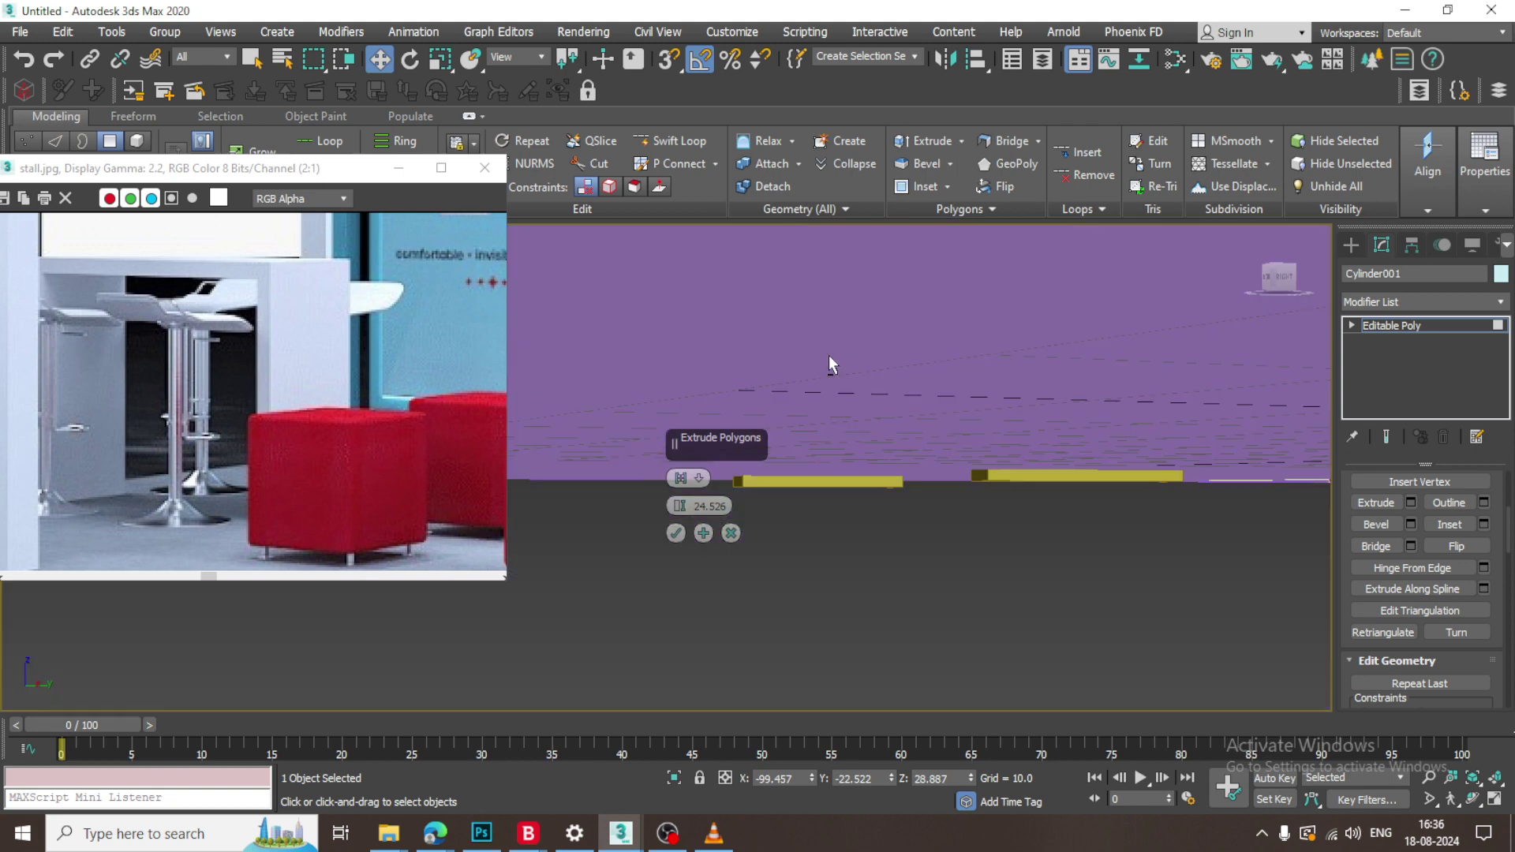
pyautogui.keyDown('alt'); pyautogui.moveTo(829, 355); pyautogui.dragTo(712, 452, button='middle'); pyautogui.keyUp('alt')
pyautogui.moveTo(681, 503)
pyautogui.mouseDown()
pyautogui.moveTo(685, 426)
pyautogui.moveTo(691, 478)
pyautogui.mouseUp()
pyautogui.click(678, 528)
# Bevel the post's bottom polygon into a wide conical foot with height 2.796 and outline 7.384.
pyautogui.keyDown('alt'); pyautogui.moveTo(764, 376); pyautogui.dragTo(781, 382, button='middle'); pyautogui.keyUp('alt')
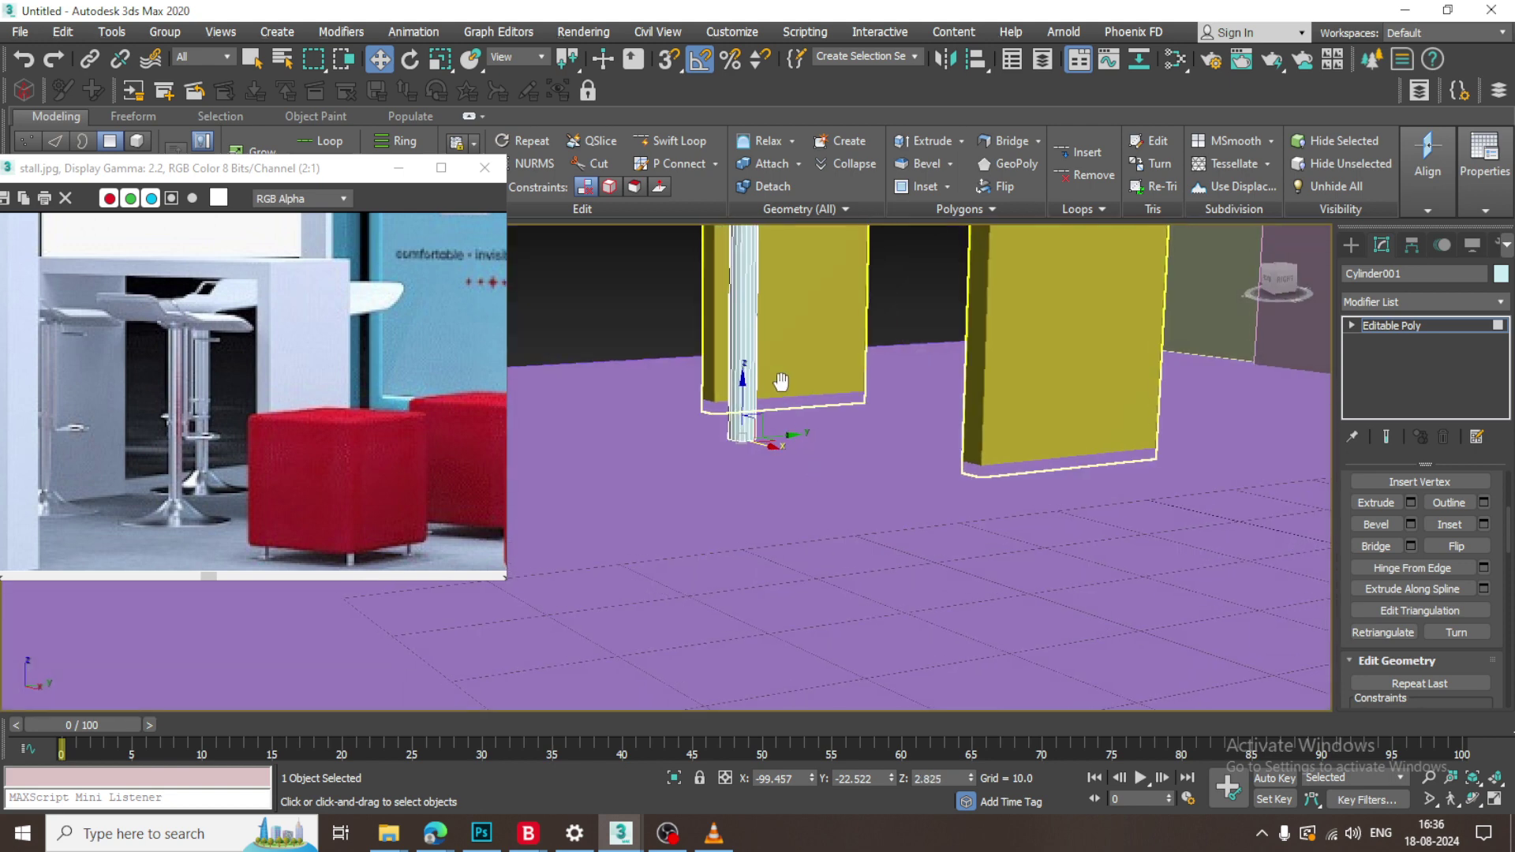
pyautogui.scroll(4, 781, 382)
pyautogui.click(1411, 524)
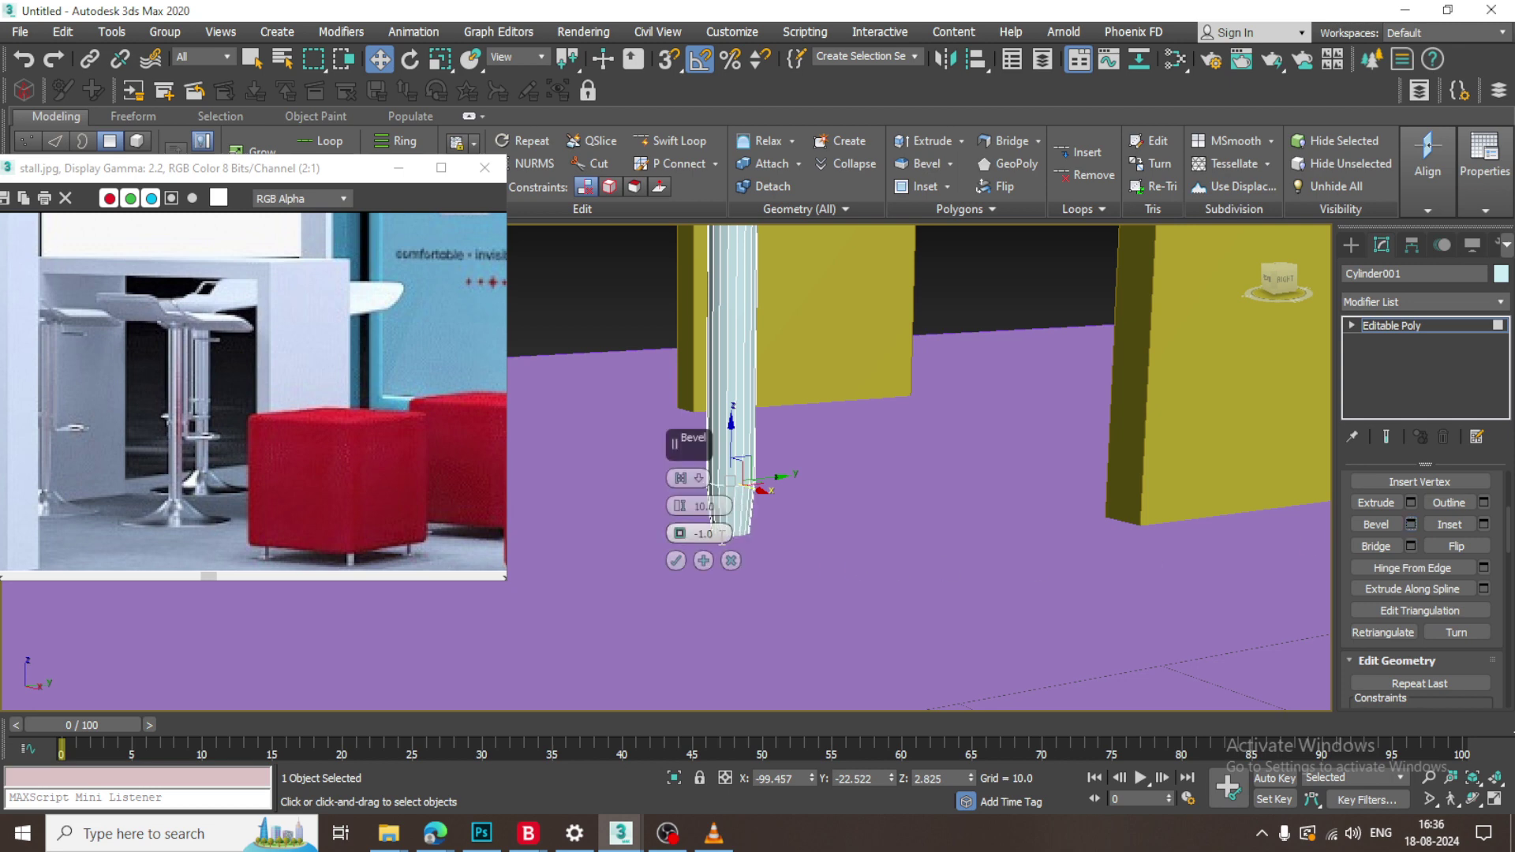
pyautogui.moveTo(671, 491); pyautogui.dragTo(685, 523)
pyautogui.scroll(-4, 822, 455)
pyautogui.moveTo(821, 466); pyautogui.dragTo(799, 527, button='middle')
pyautogui.scroll(2, 797, 527)
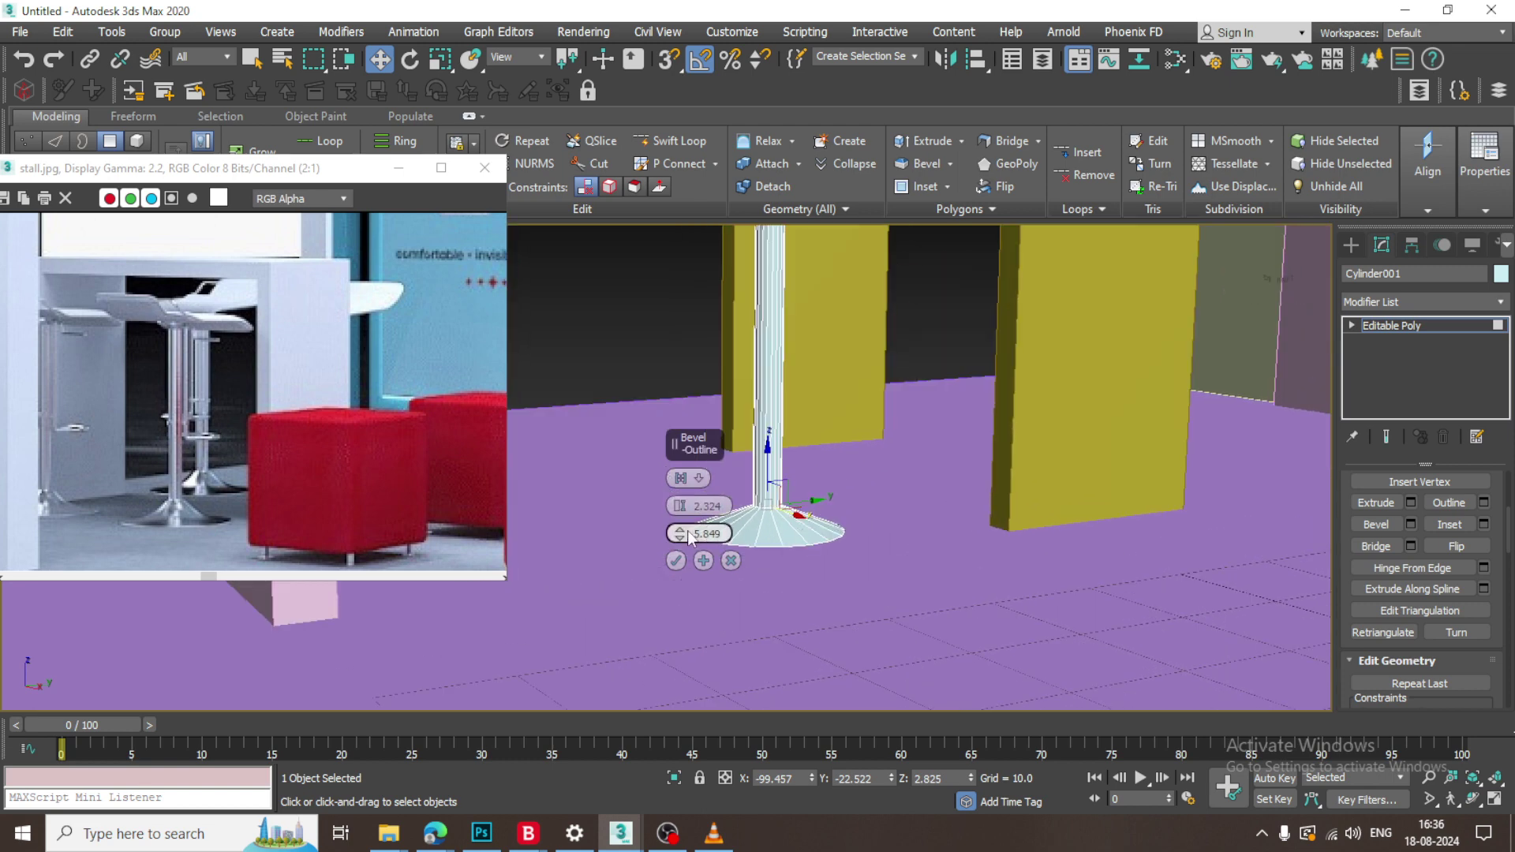
pyautogui.moveTo(680, 536); pyautogui.dragTo(682, 498)
pyautogui.moveTo(681, 495); pyautogui.dragTo(683, 495)
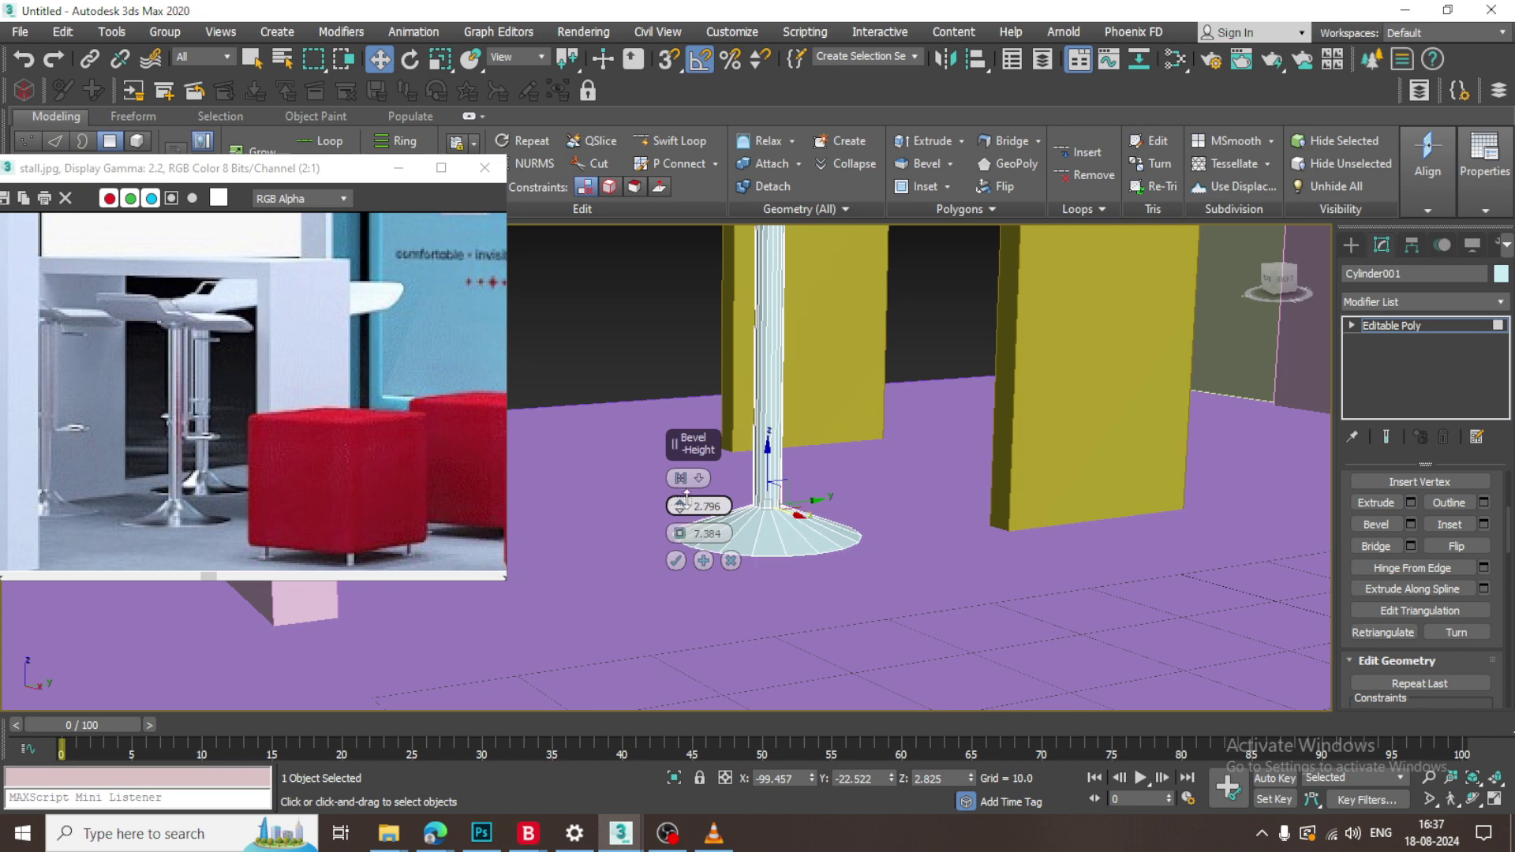
pyautogui.click(675, 561)
# Insert a horizontal edge loop around the middle of the stool's conical foot with Swift Loop.
pyautogui.keyDown('alt'); pyautogui.moveTo(679, 563); pyautogui.dragTo(830, 456, button='middle'); pyautogui.keyUp('alt')
pyautogui.scroll(3, 830, 456)
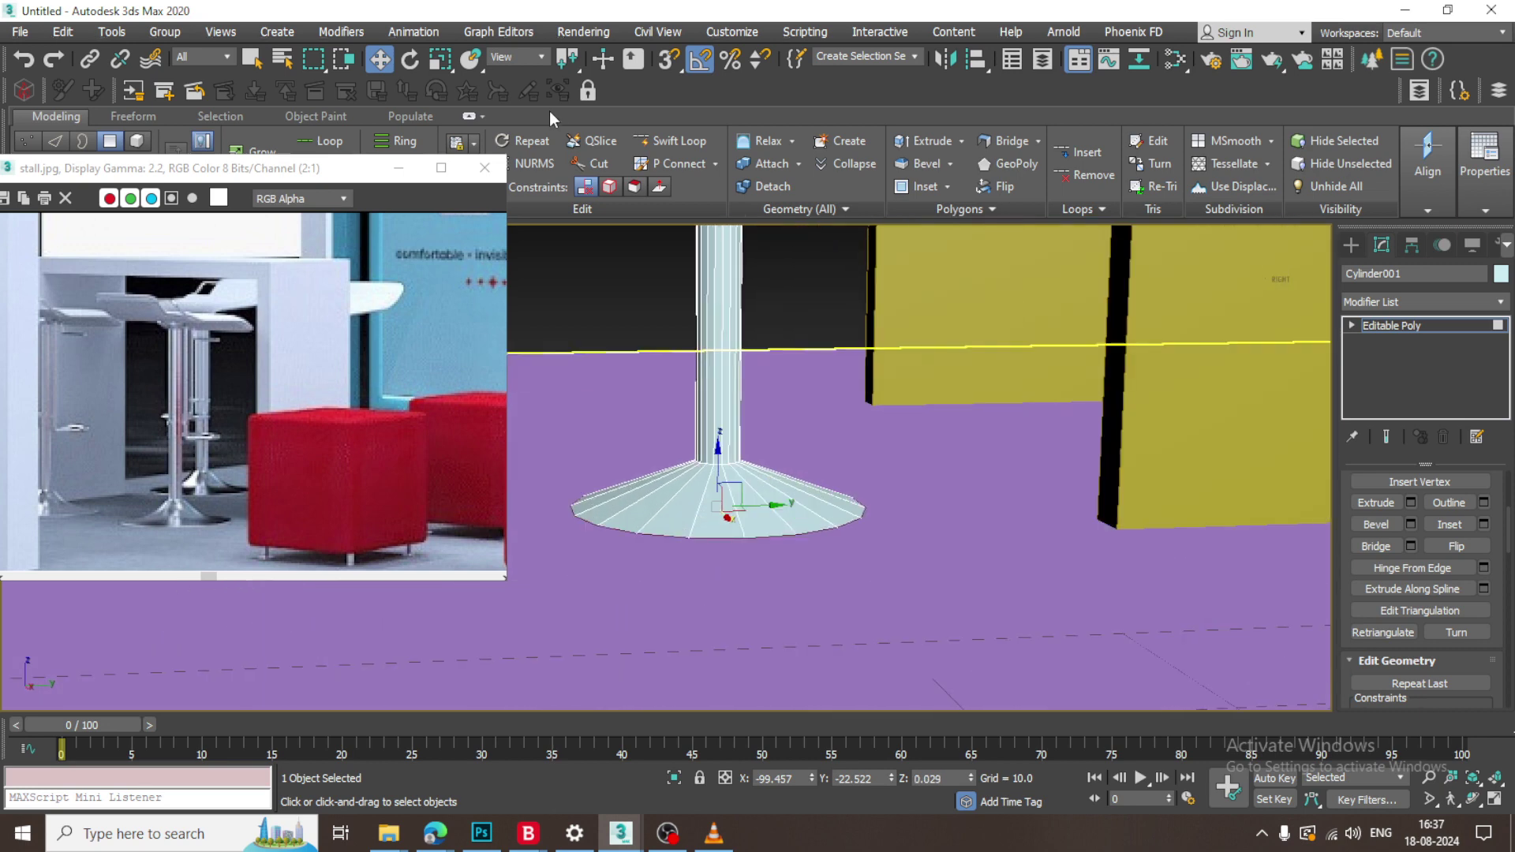
pyautogui.click(672, 141)
pyautogui.scroll(2, 721, 520)
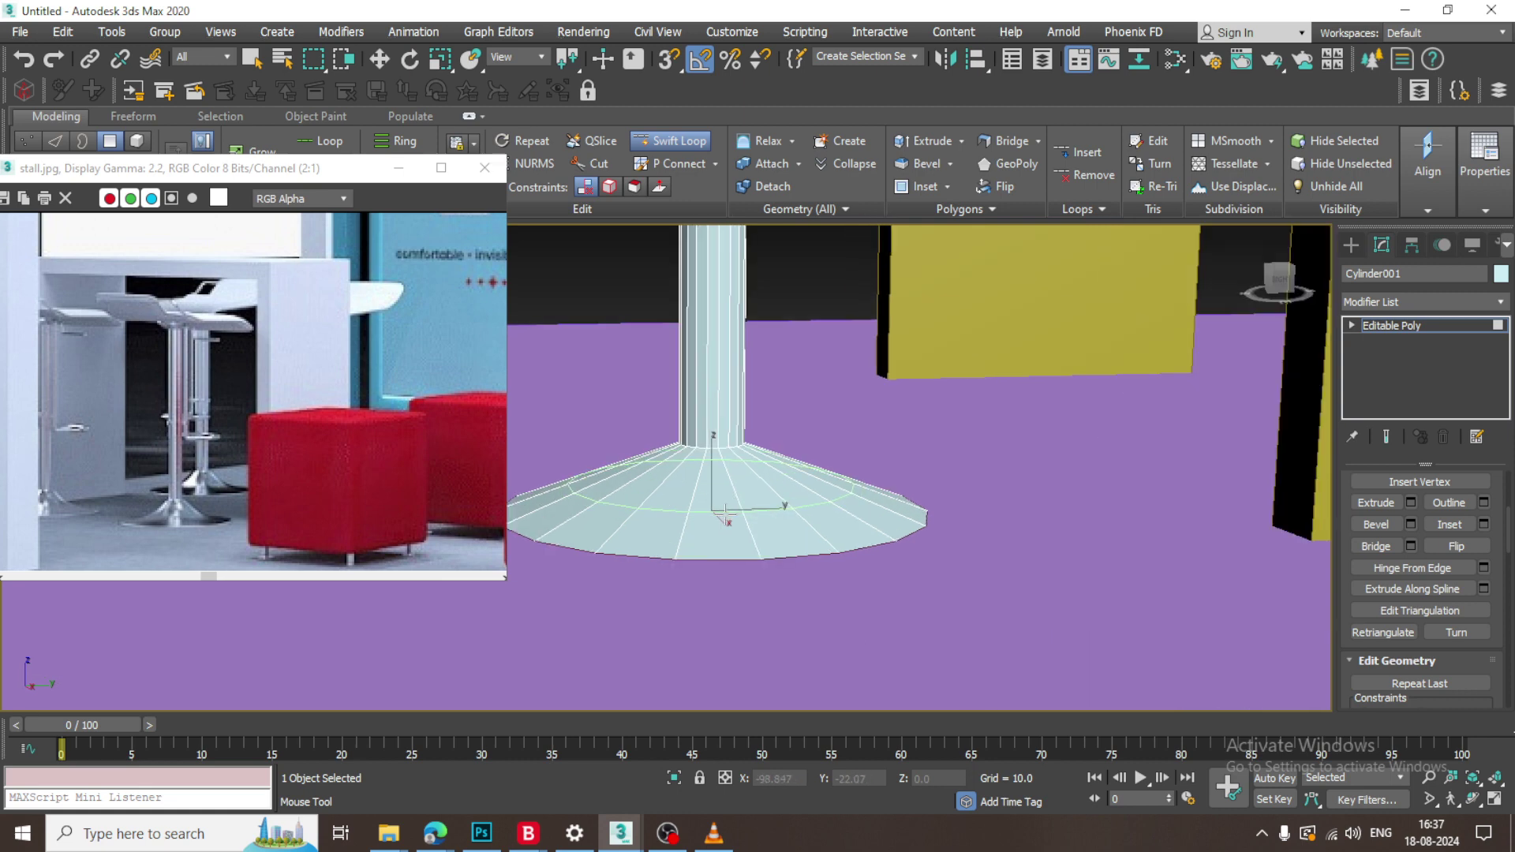
pyautogui.click(725, 516)
# Scale the foot's new edge loop slightly inward so the cone gets a concave profile.
pyautogui.press('w')
pyautogui.keyDown('alt'); pyautogui.moveTo(710, 508); pyautogui.dragTo(722, 511, button='middle'); pyautogui.keyUp('alt')
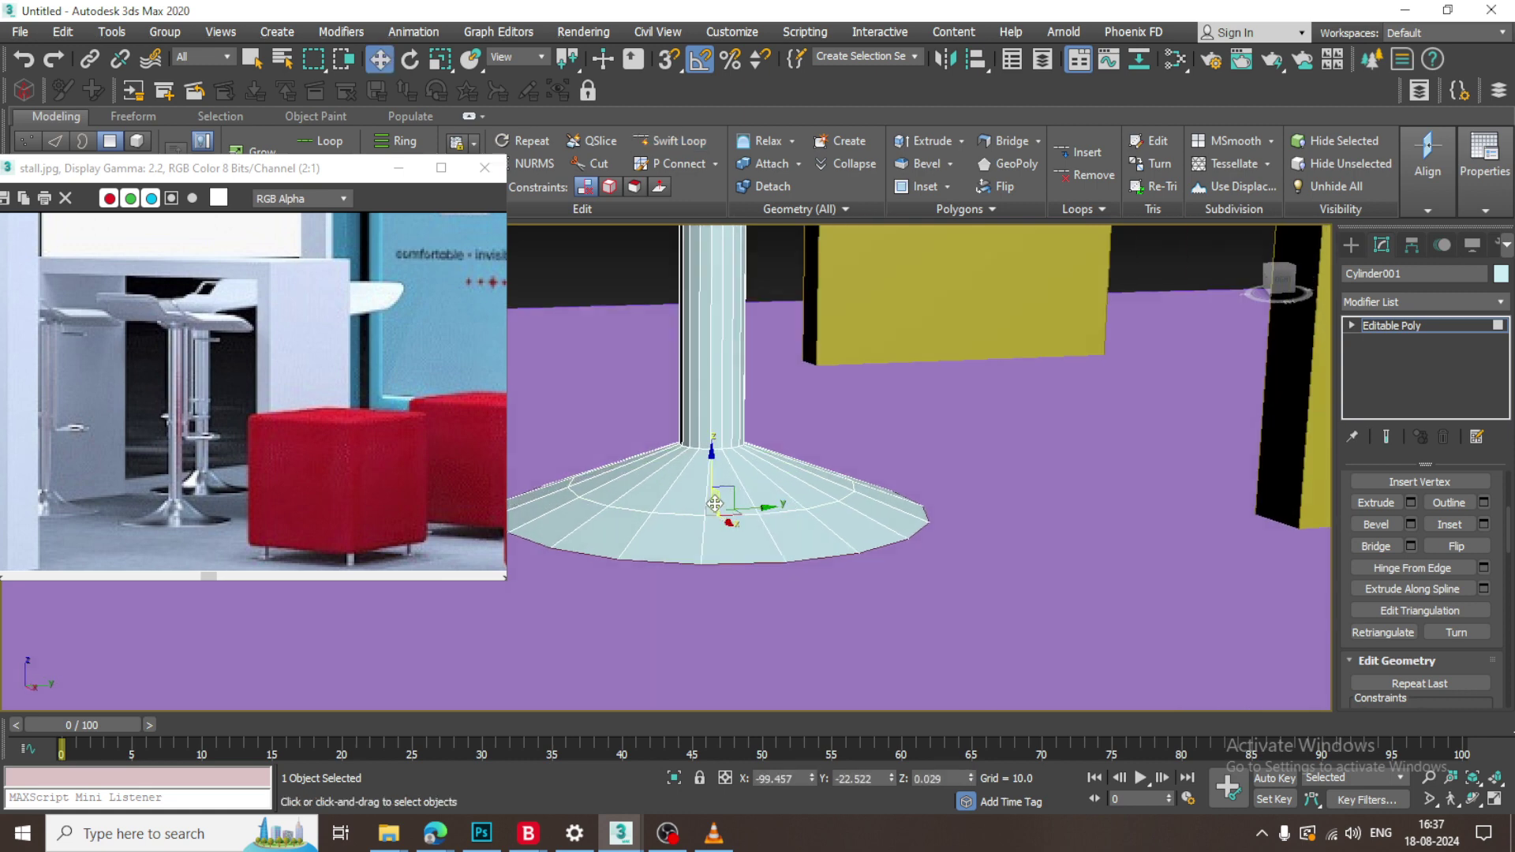
pyautogui.press('2')
pyautogui.press('r')
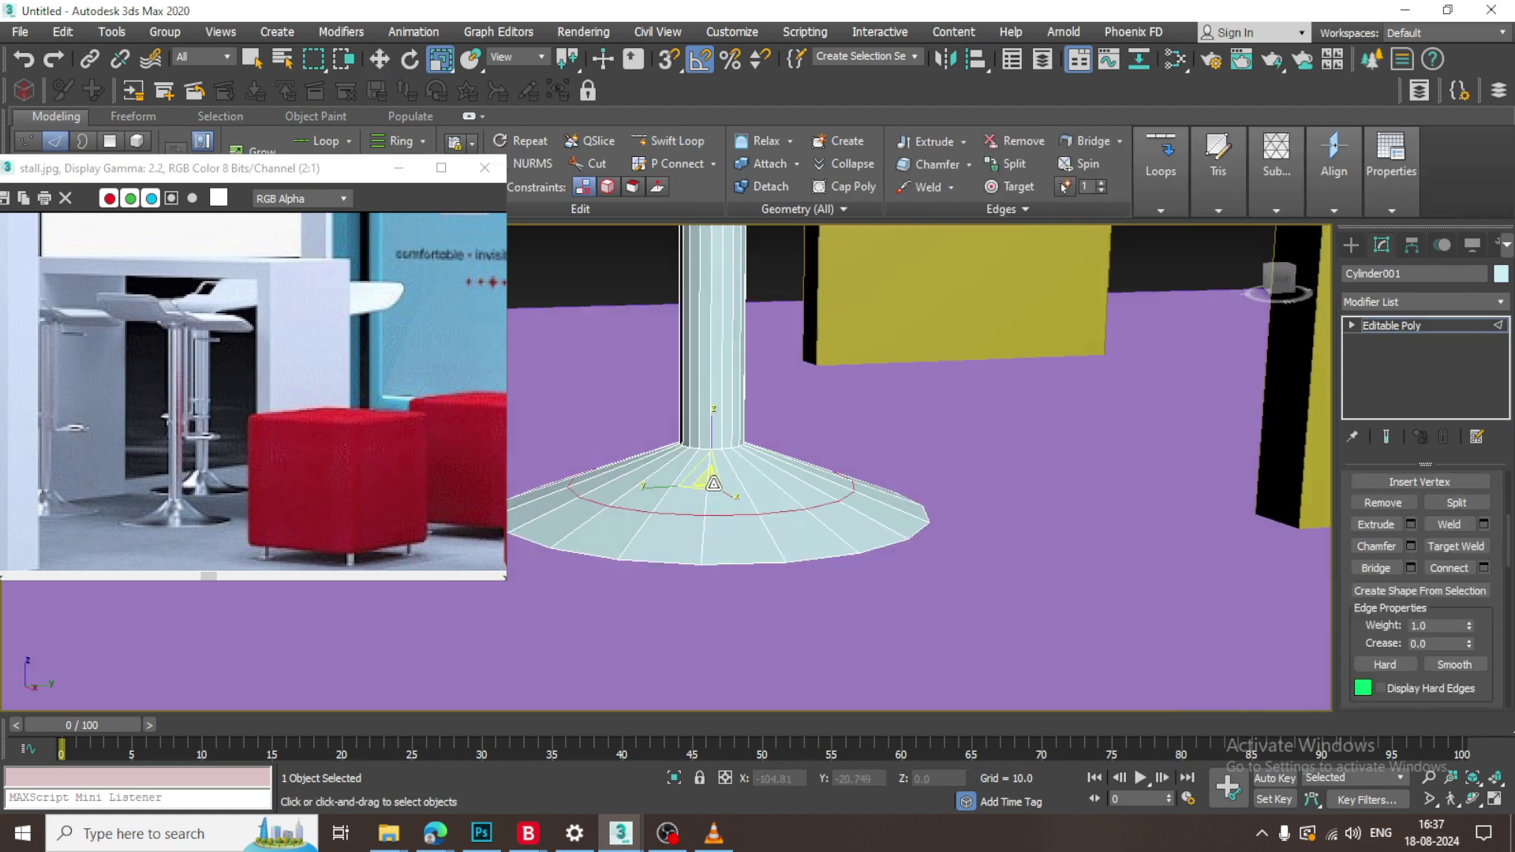
pyautogui.moveTo(718, 492); pyautogui.dragTo(716, 495)
pyautogui.press('w')
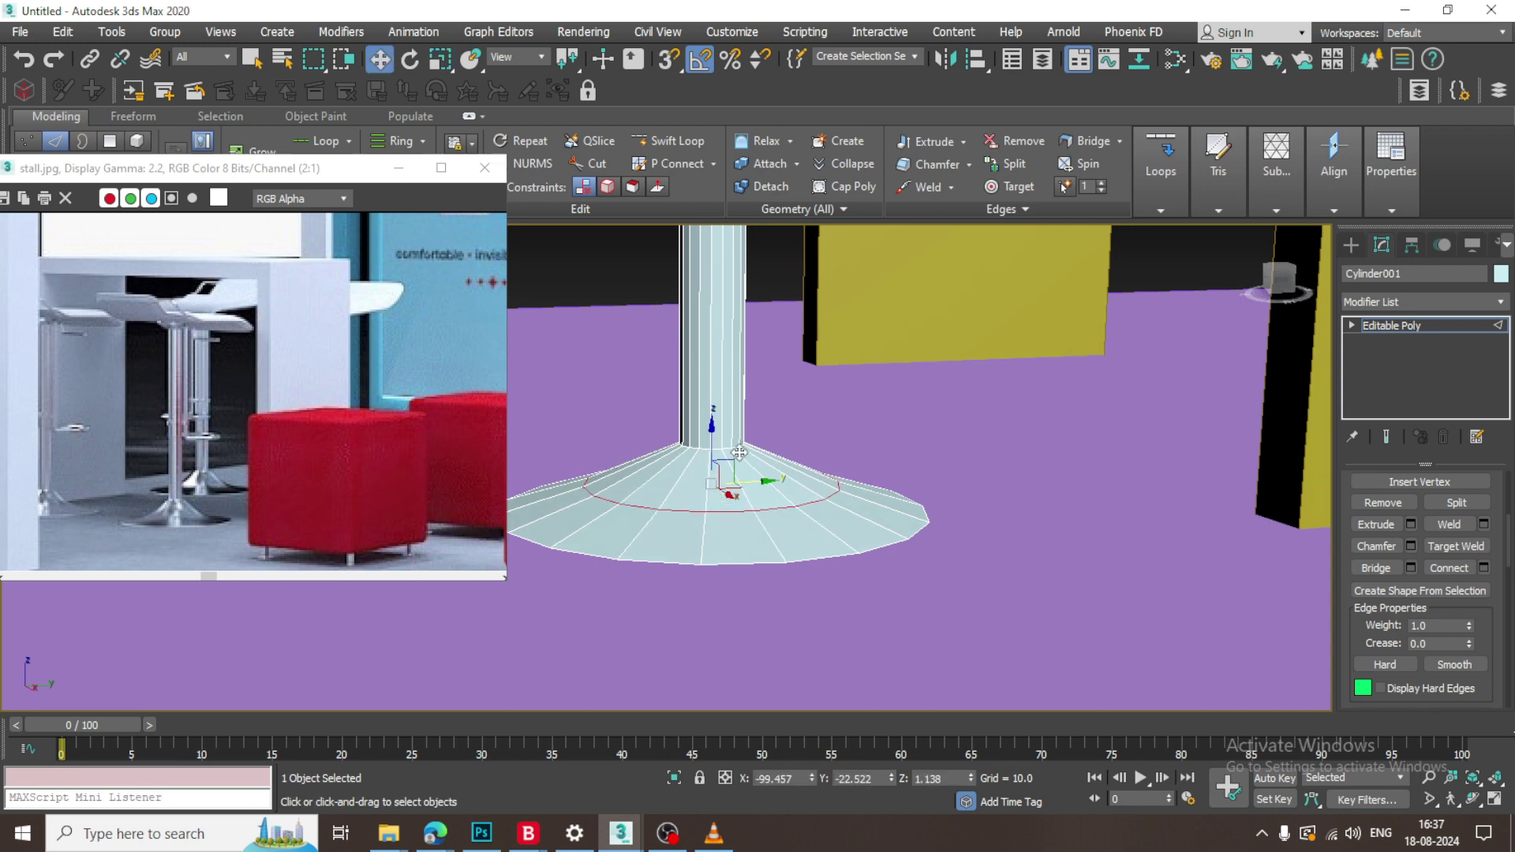
# Chamfer the edge loop where the post meets the foot, with an amount of 1.709 and 3 segments.
pyautogui.keyDown('alt'); pyautogui.moveTo(748, 341); pyautogui.dragTo(779, 430, button='middle'); pyautogui.keyUp('alt')
pyautogui.scroll(-3, 779, 426)
pyautogui.scroll(2, 777, 517)
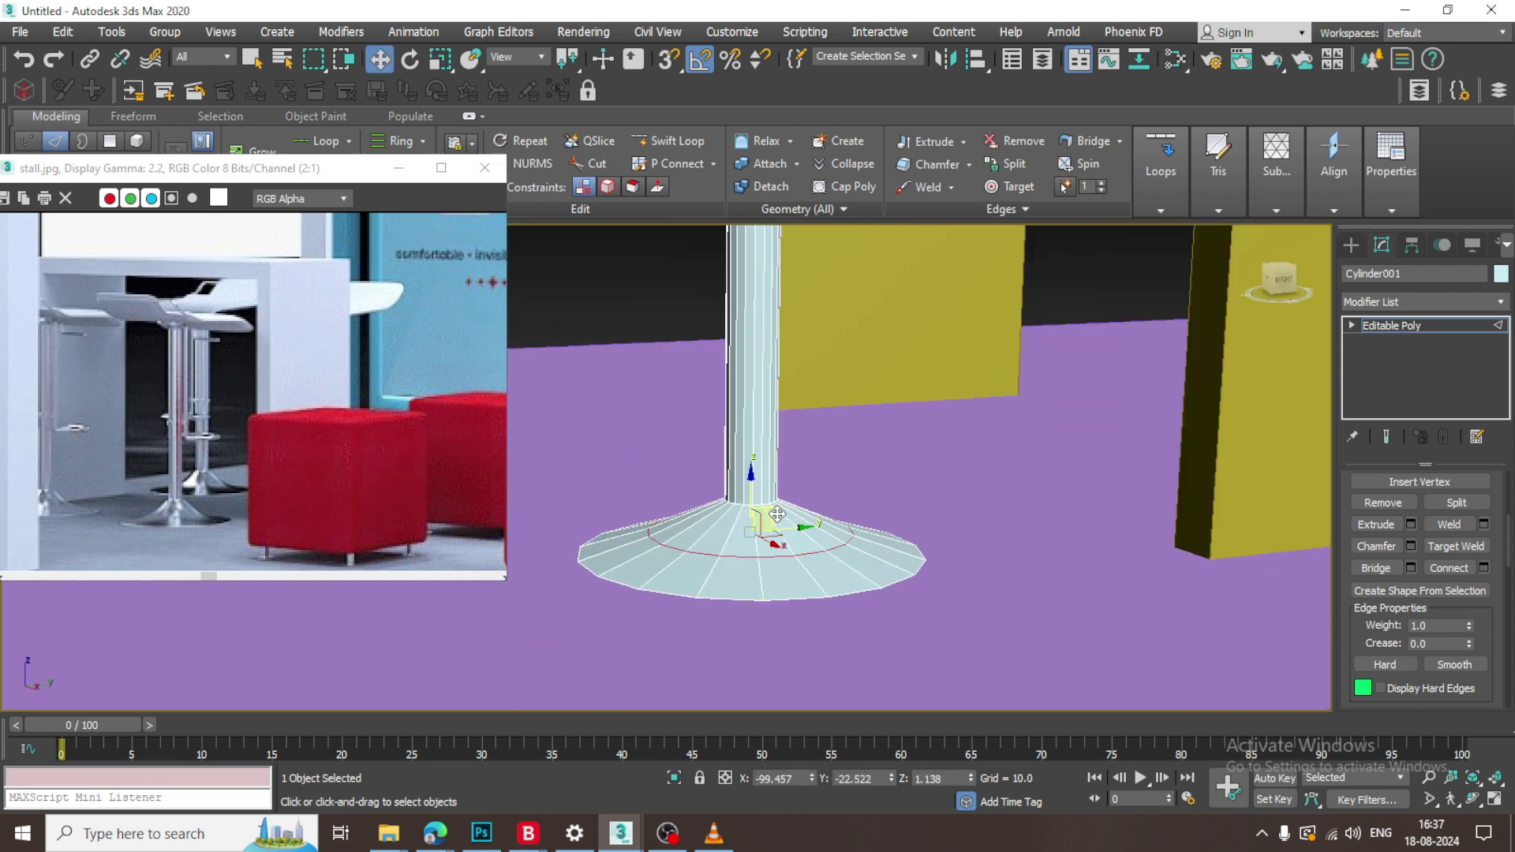
pyautogui.press('2')
pyautogui.scroll(3, 748, 524)
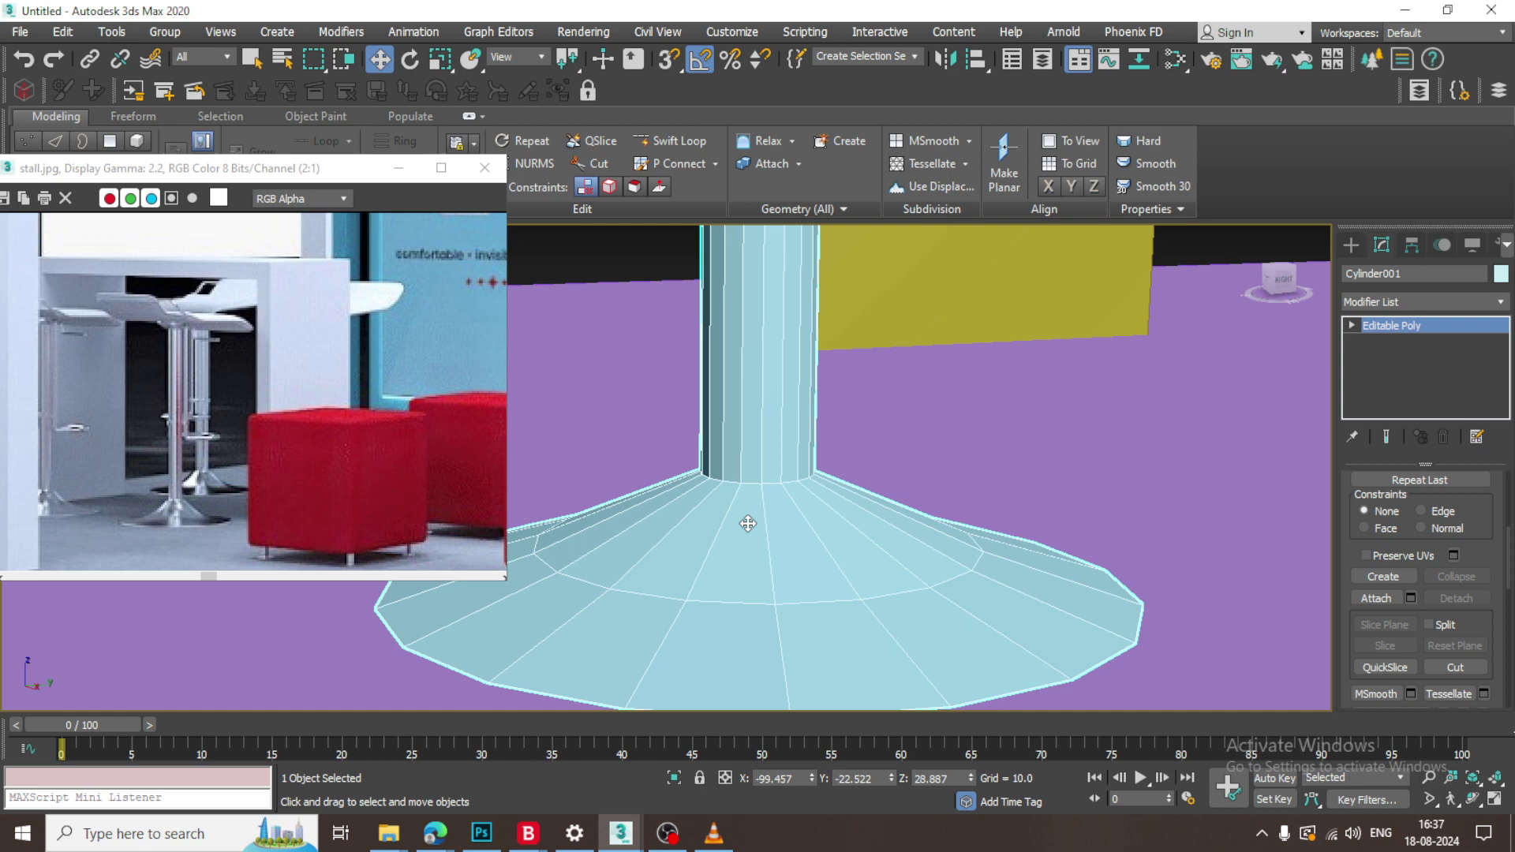
pyautogui.press('2')
pyautogui.doubleClick(750, 484)
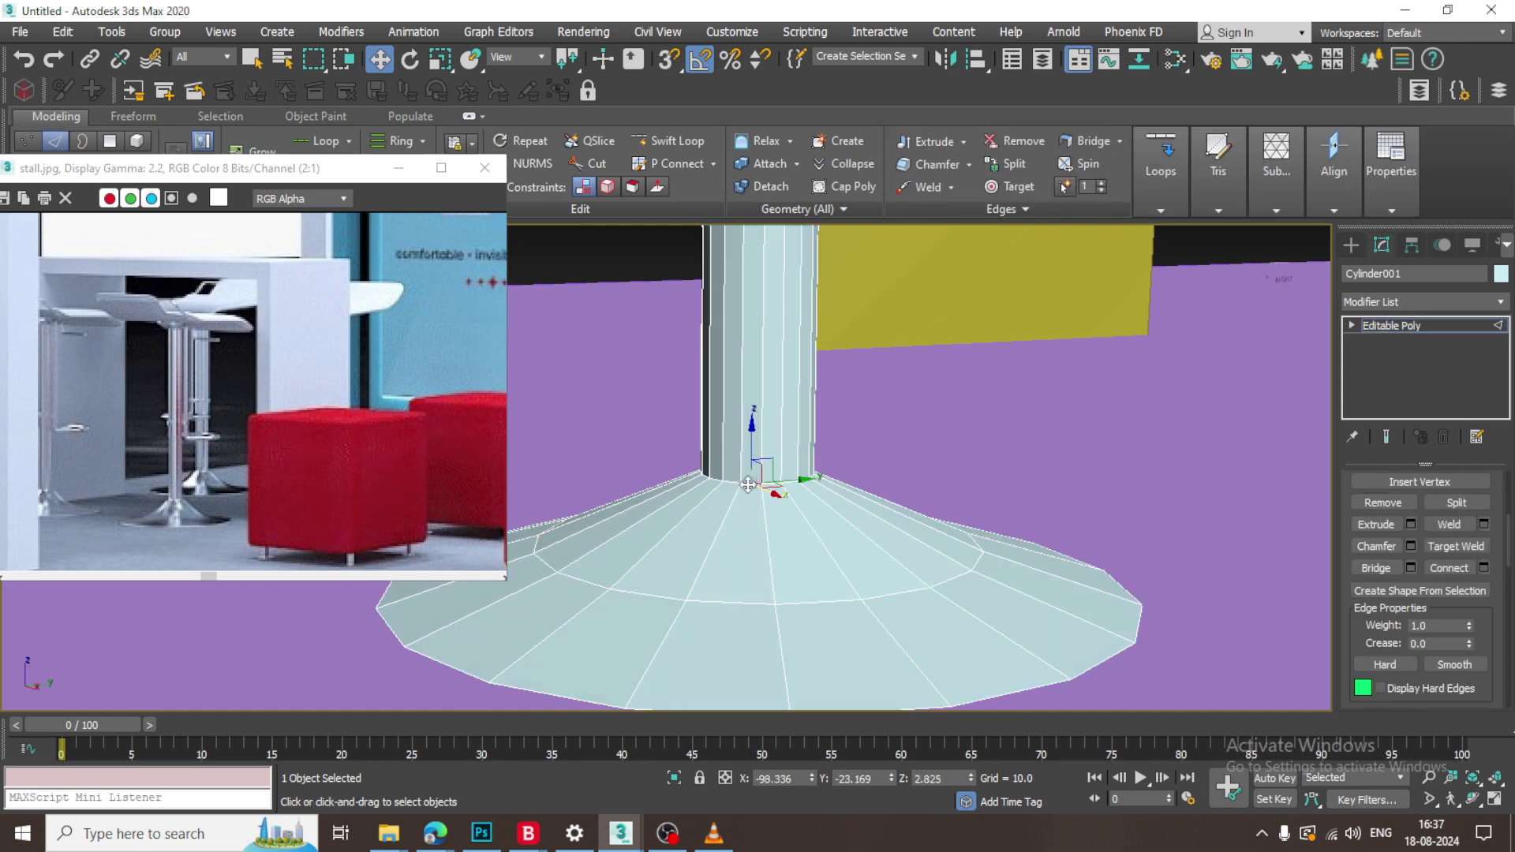
pyautogui.click(1410, 546)
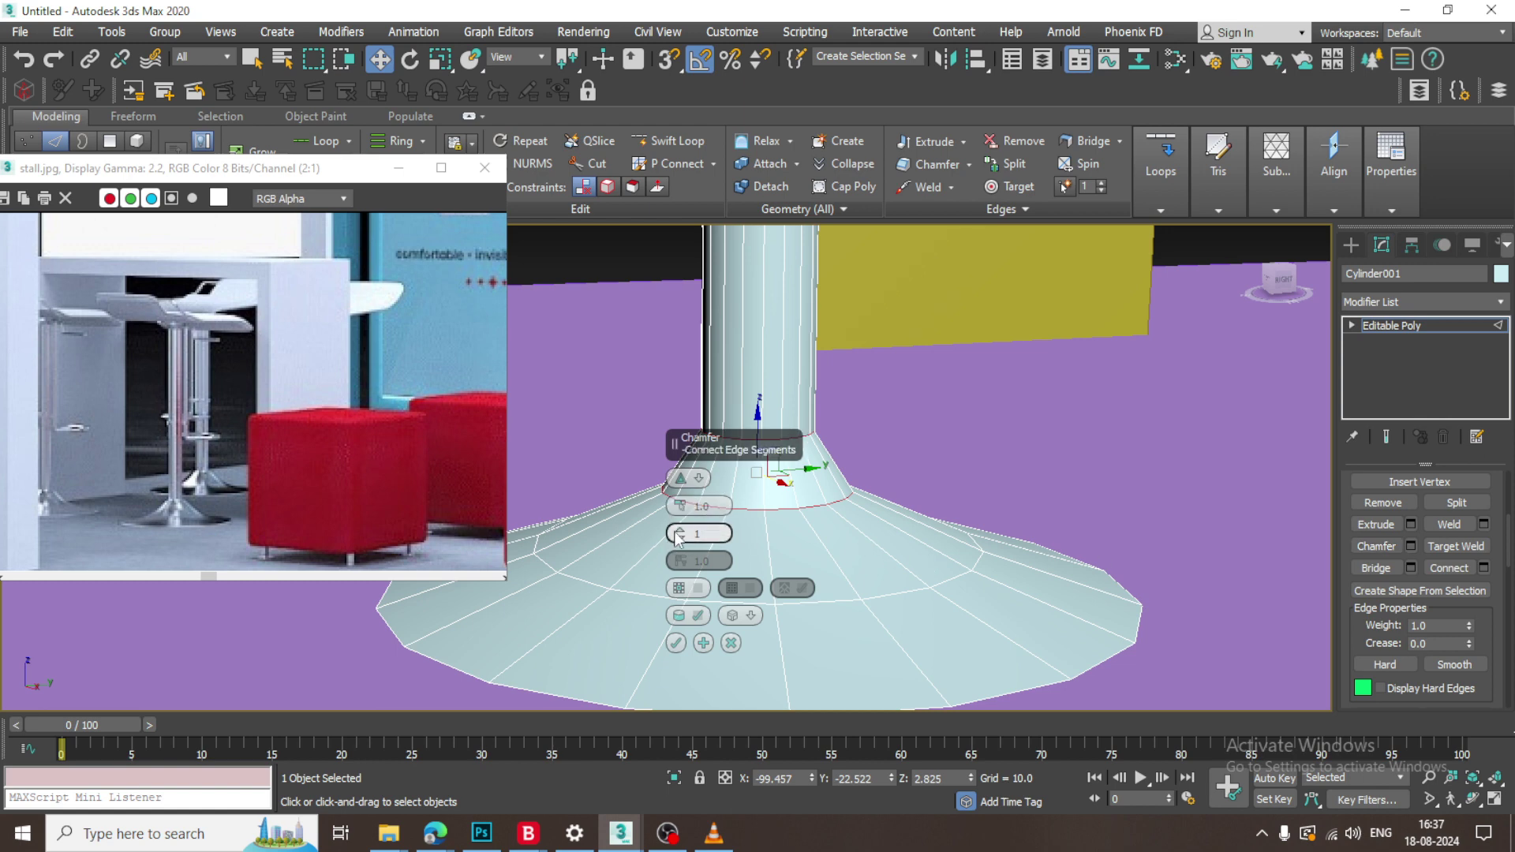
pyautogui.moveTo(676, 531); pyautogui.dragTo(681, 498)
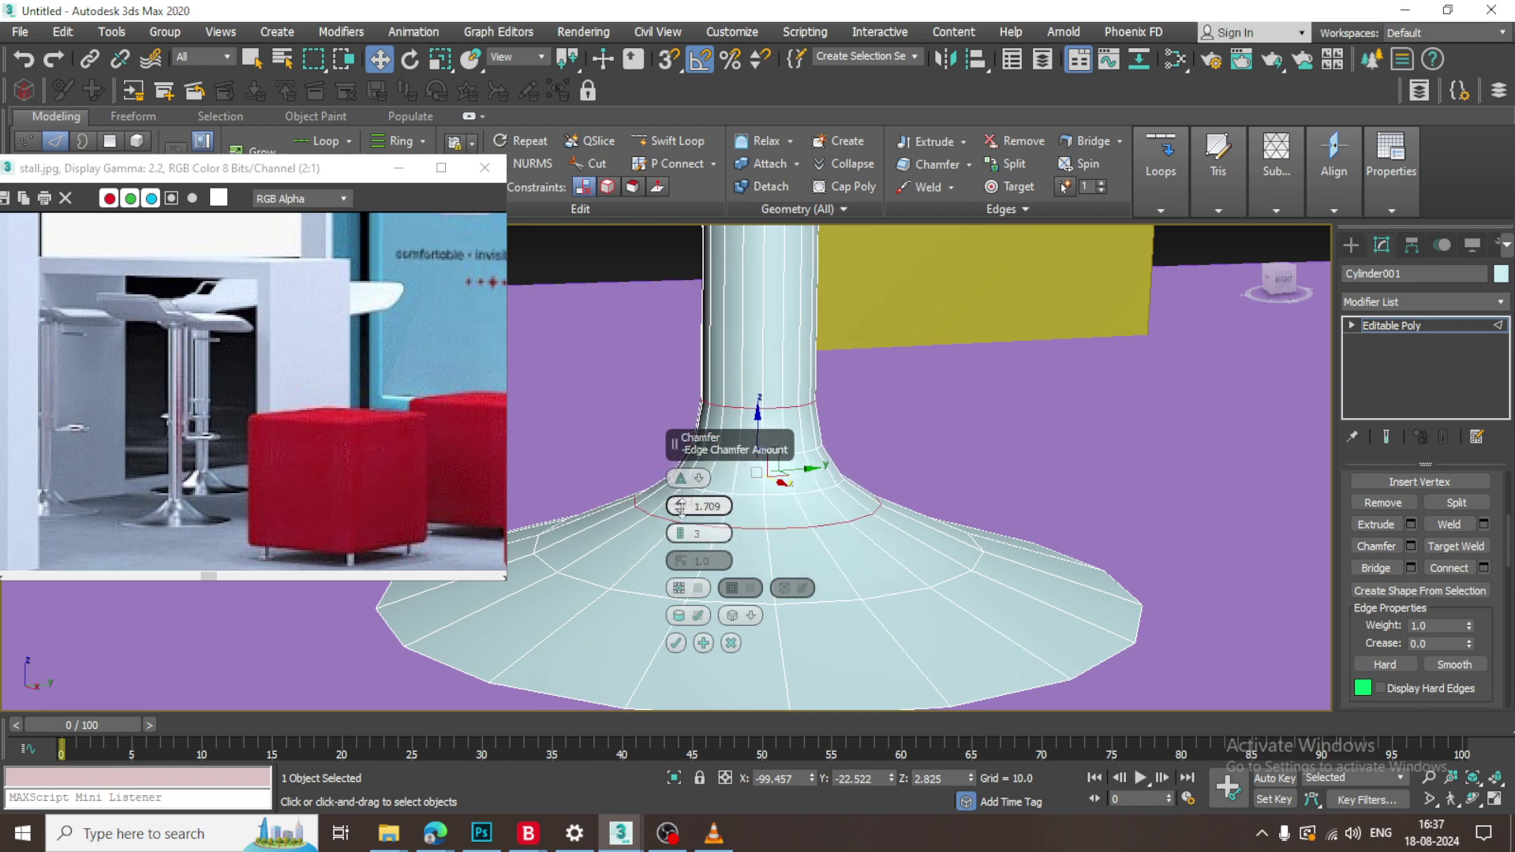
pyautogui.click(676, 642)
# Leave sub-object editing of the stool post and start the Line spline tool.
pyautogui.scroll(-8, 802, 480)
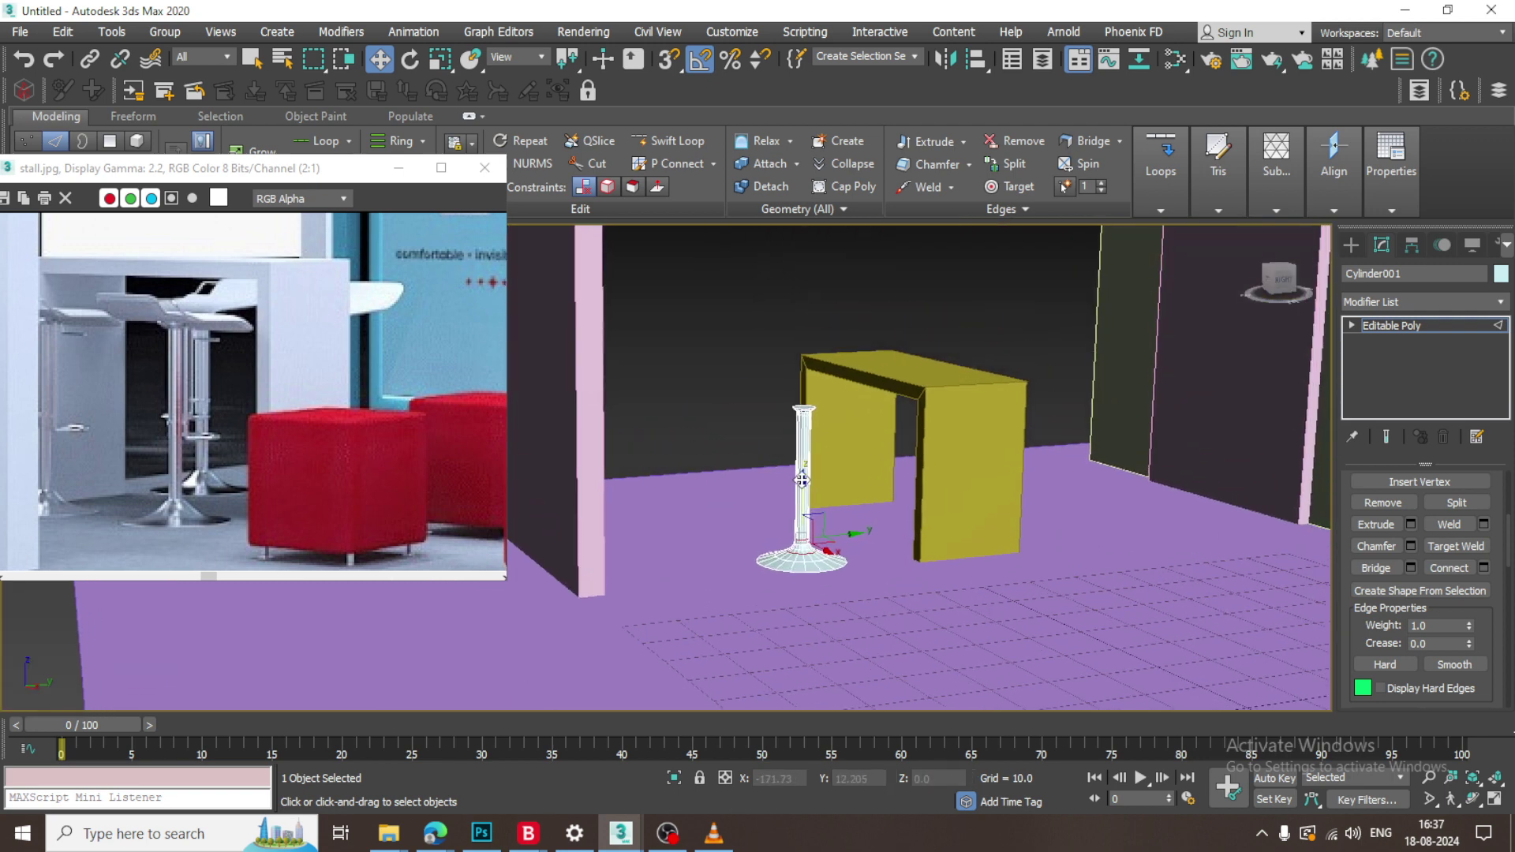
pyautogui.scroll(8, 802, 480)
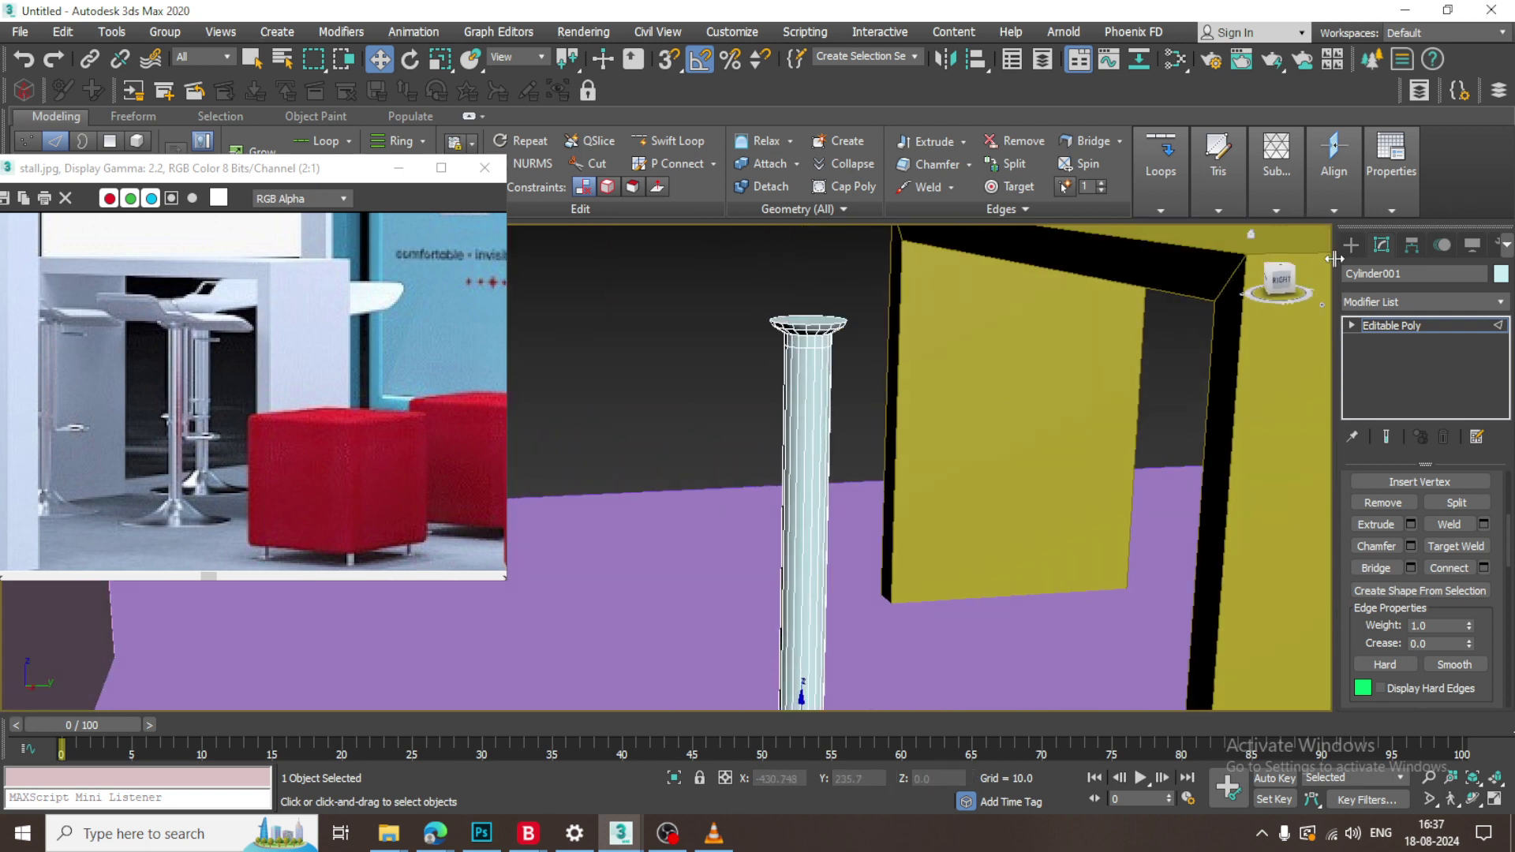
pyautogui.click(1351, 244)
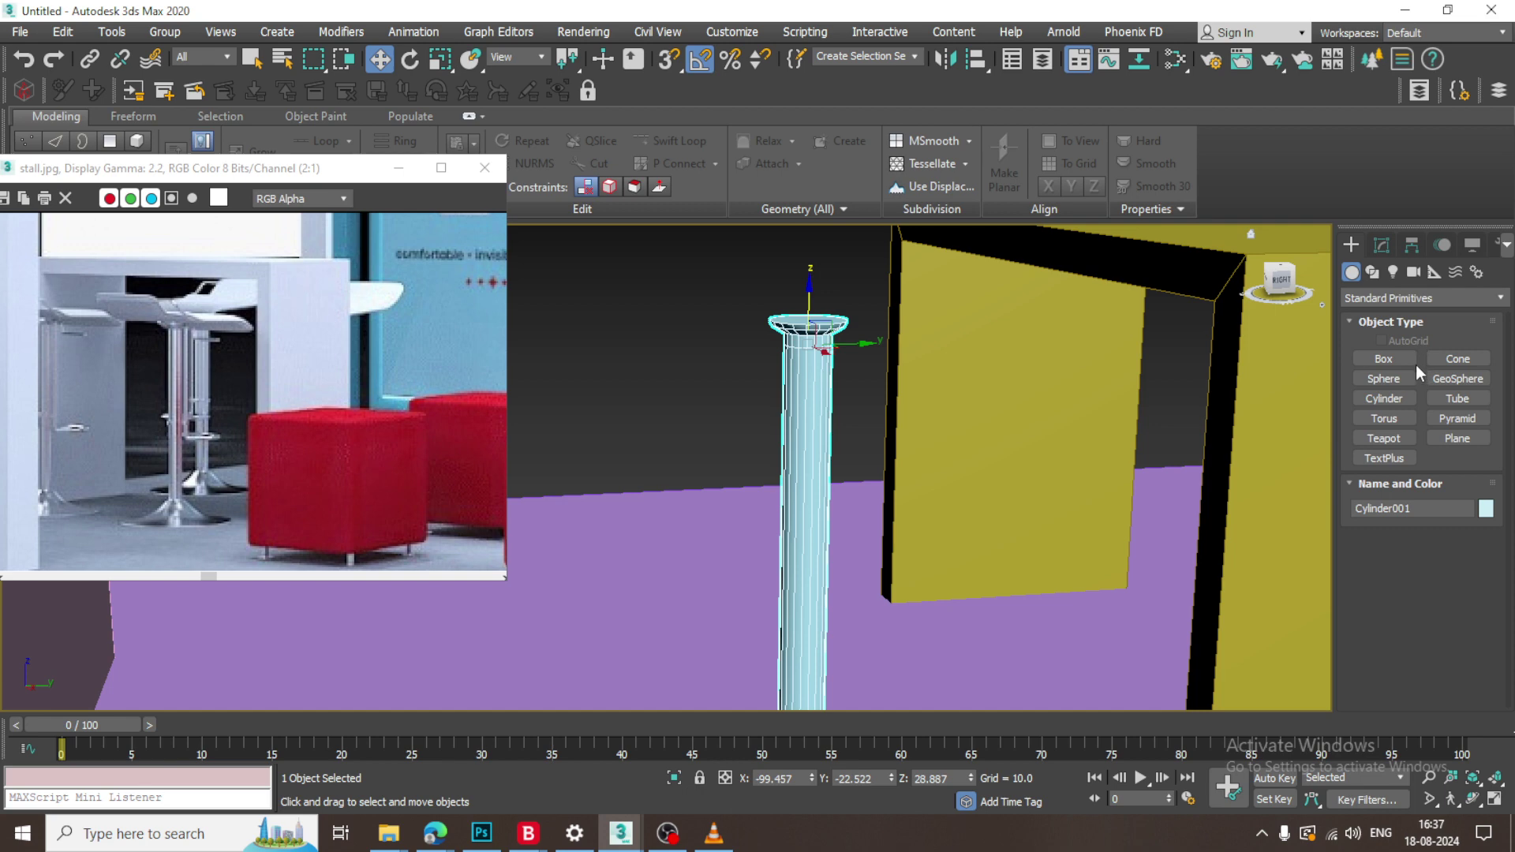
pyautogui.click(1372, 272)
pyautogui.click(1397, 374)
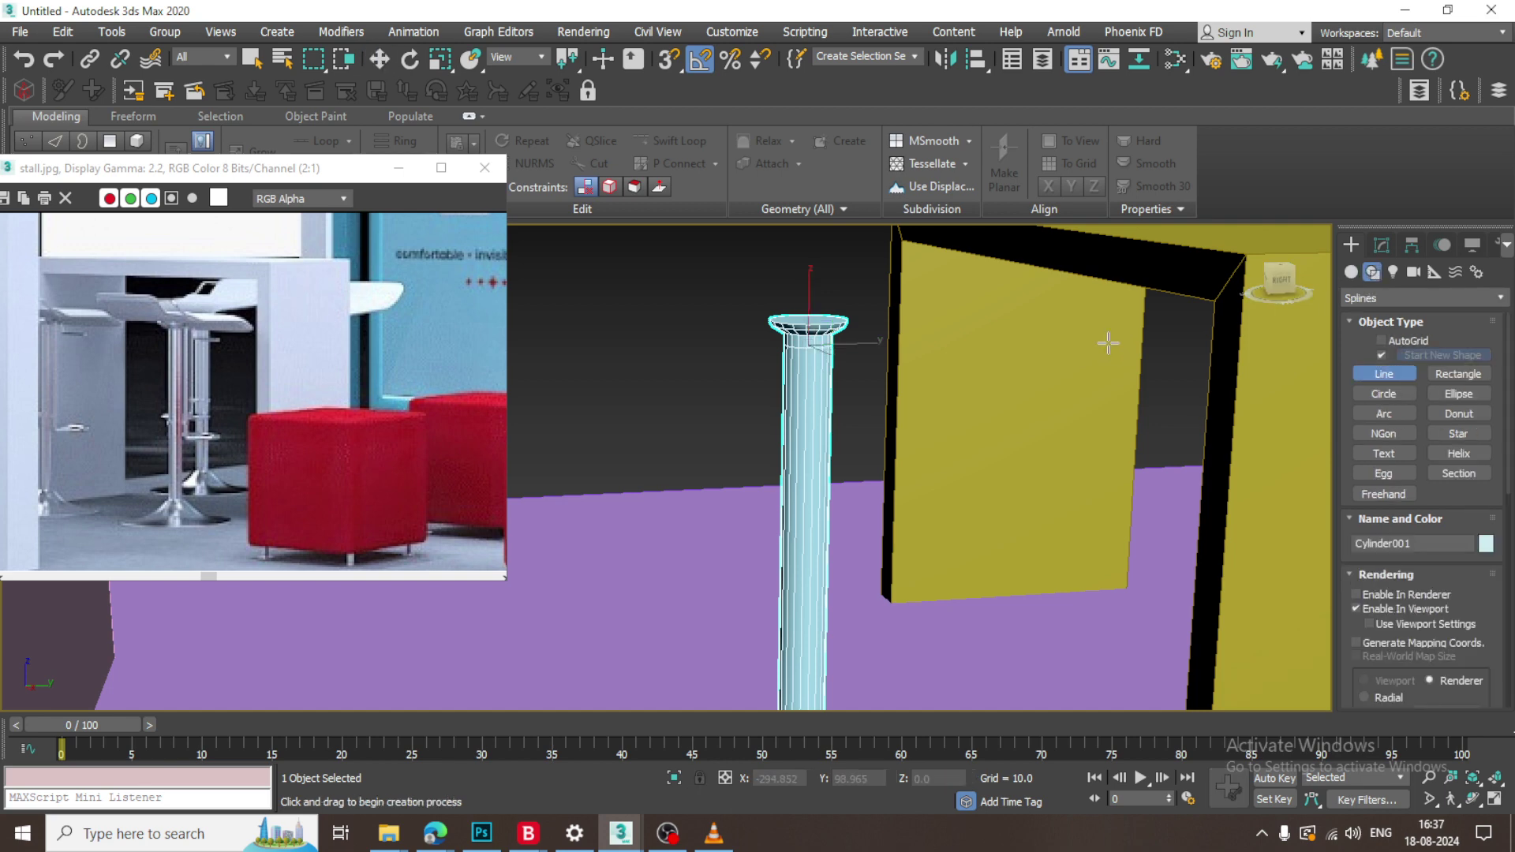
pyautogui.click(668, 834)
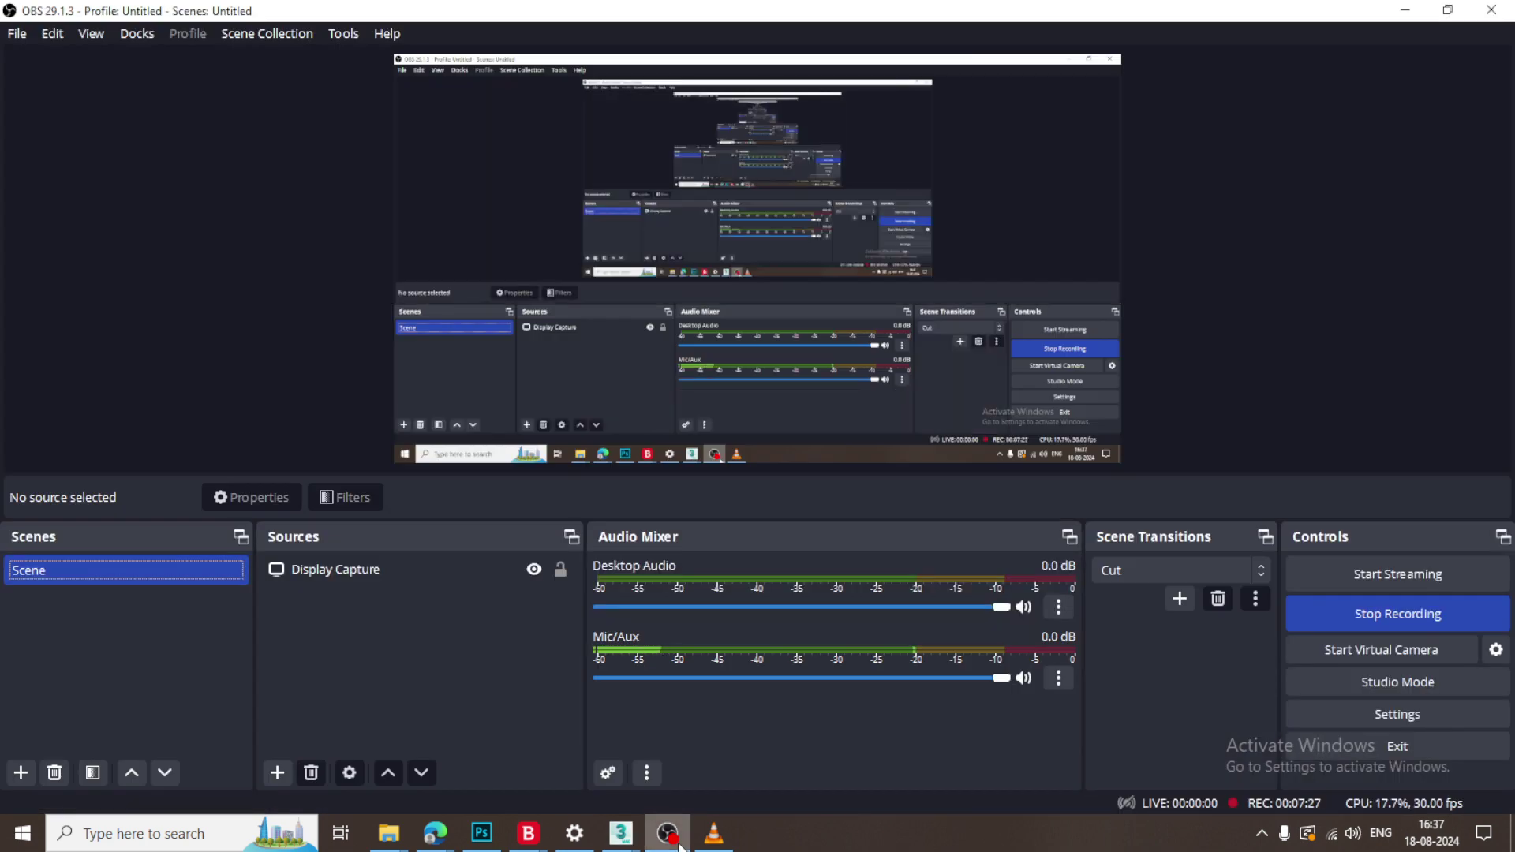
pyautogui.click(668, 834)
# Switch to the four-viewport layout and save the scene as stall_1 in the August 2024 folder on drive D.
pyautogui.moveTo(1063, 313); pyautogui.dragTo(995, 313, button='middle')
pyautogui.hotkey('alt', 'w')
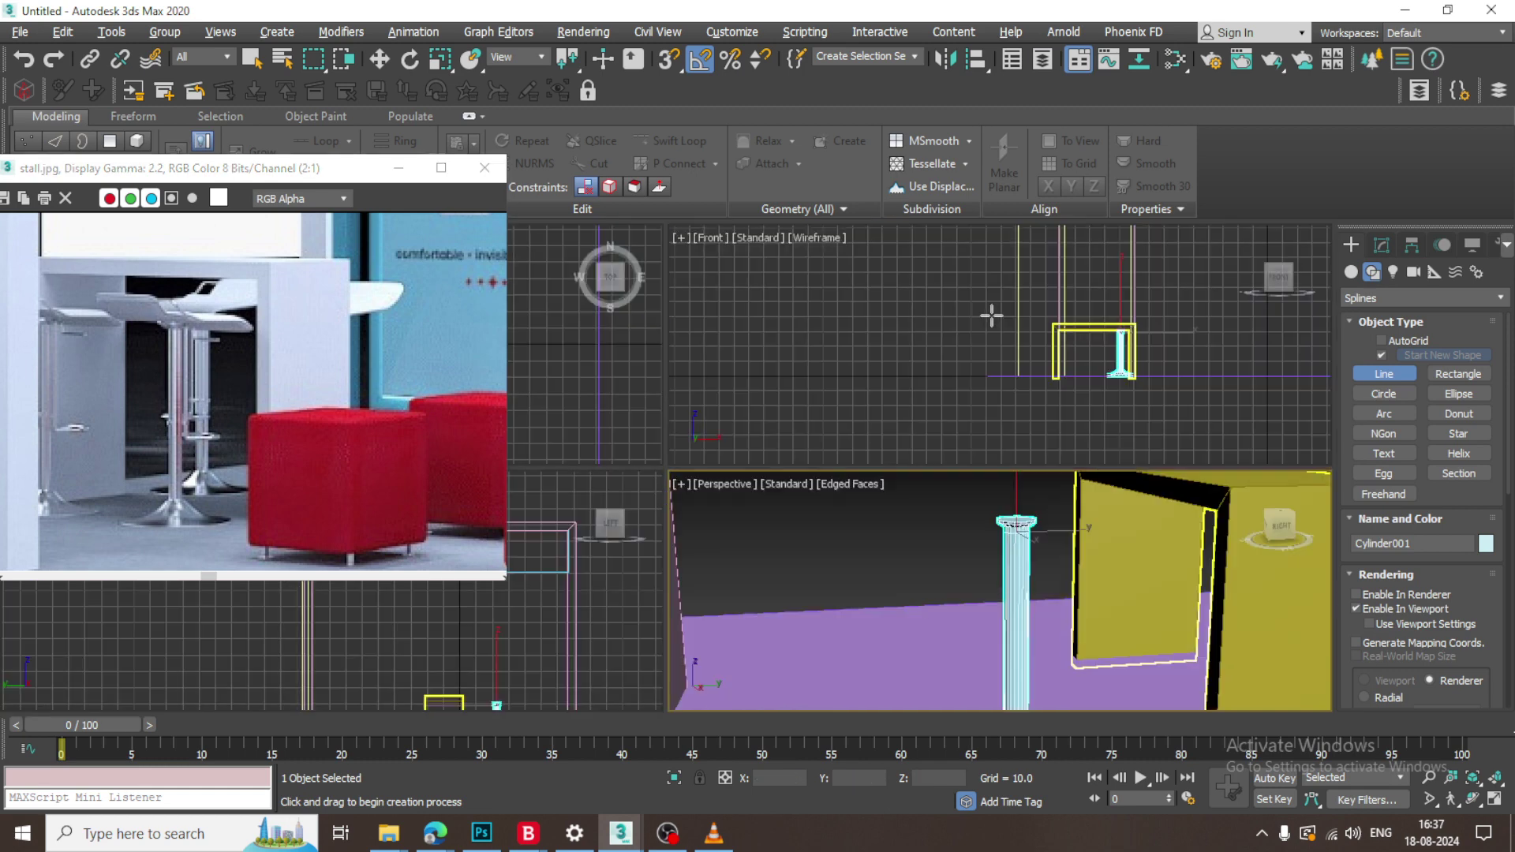
pyautogui.hotkey('ctrl', 's')
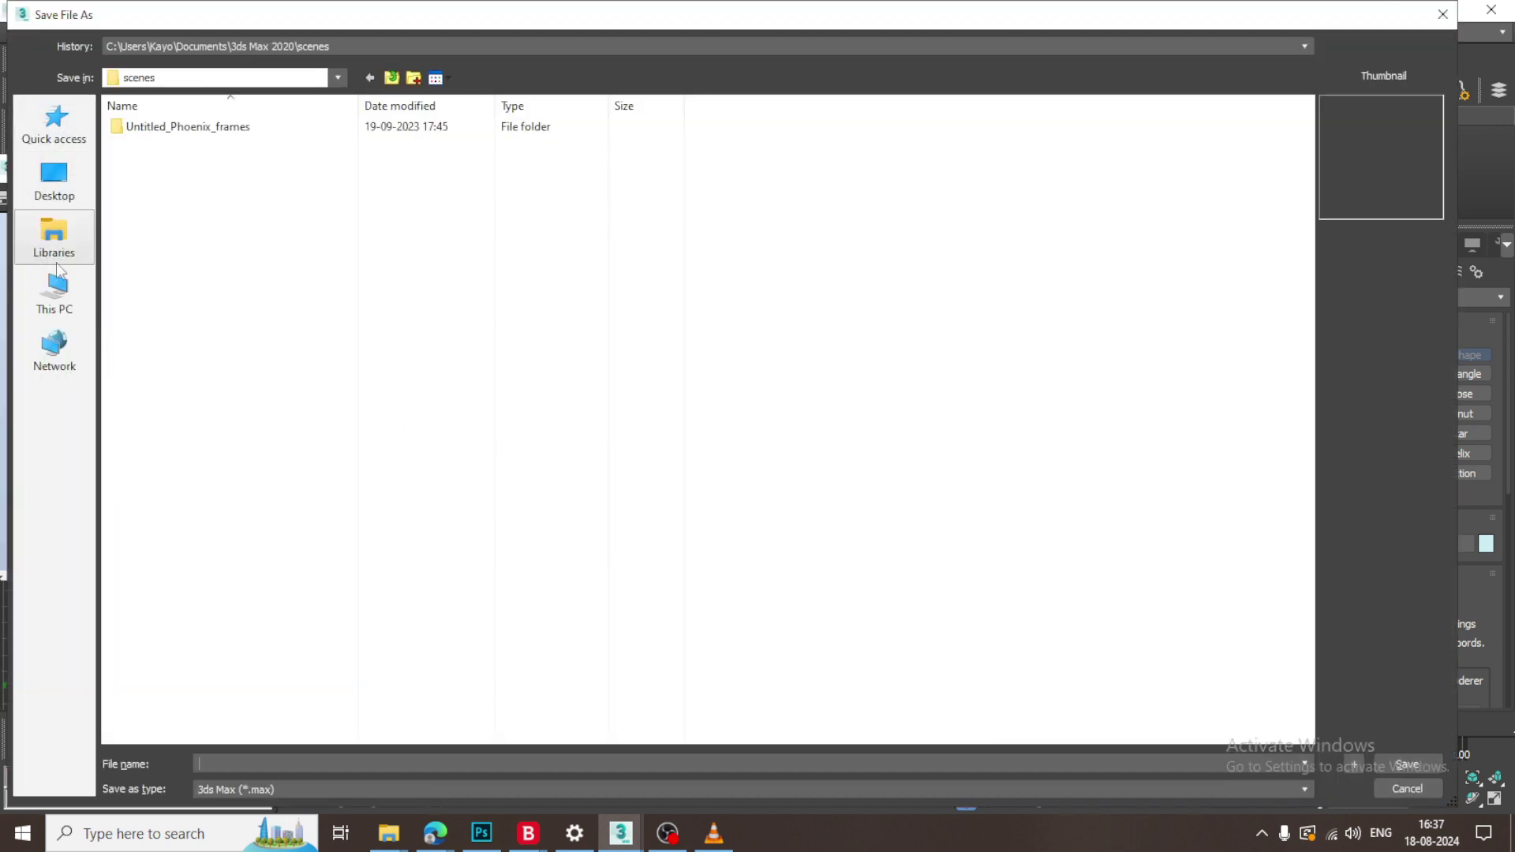
pyautogui.click(53, 292)
pyautogui.doubleClick(490, 274)
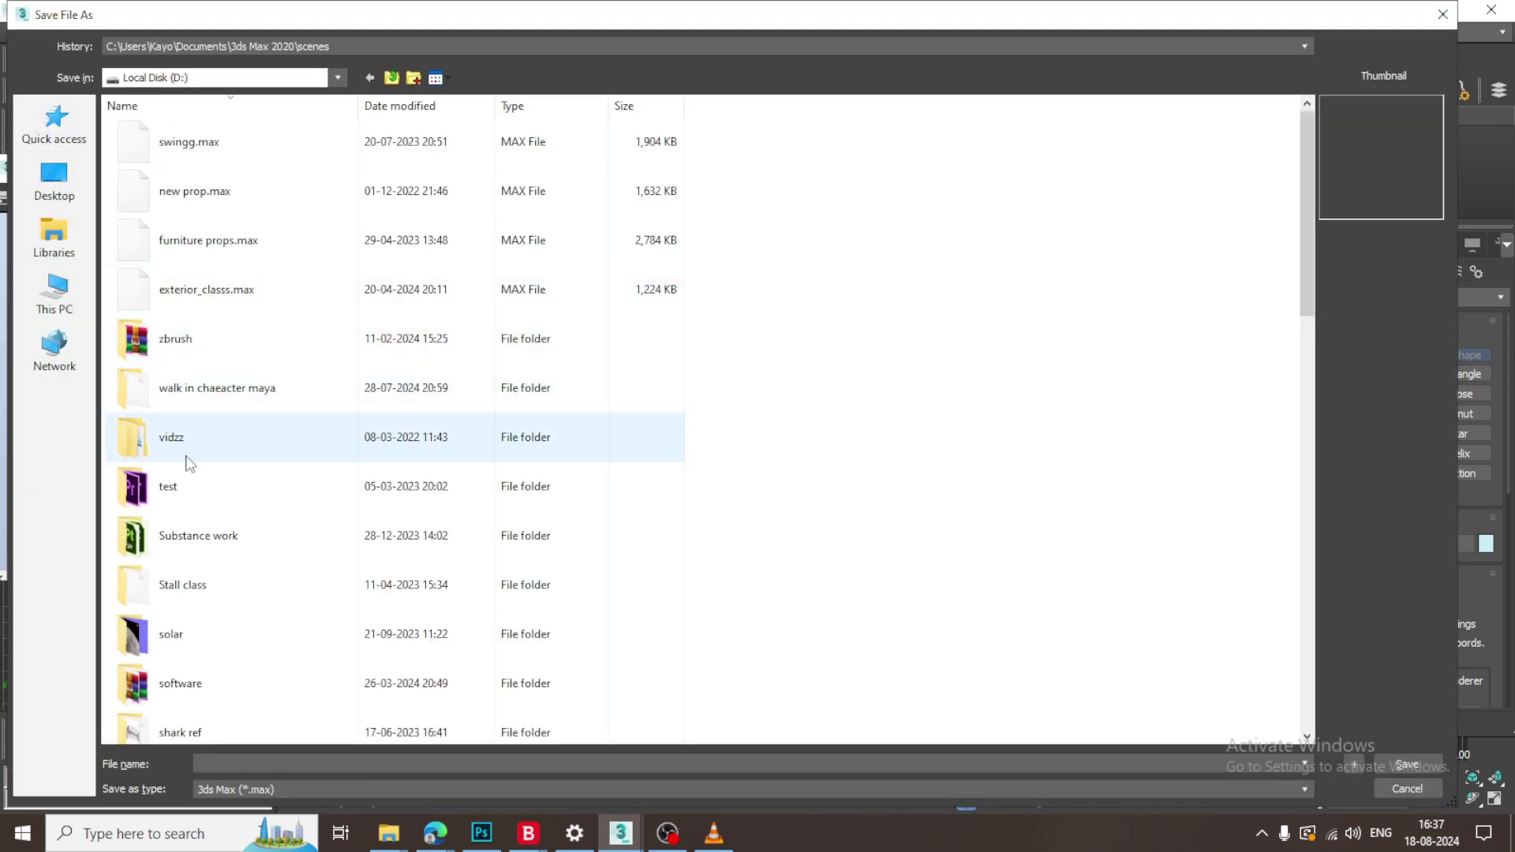
pyautogui.scroll(-8, 195, 462)
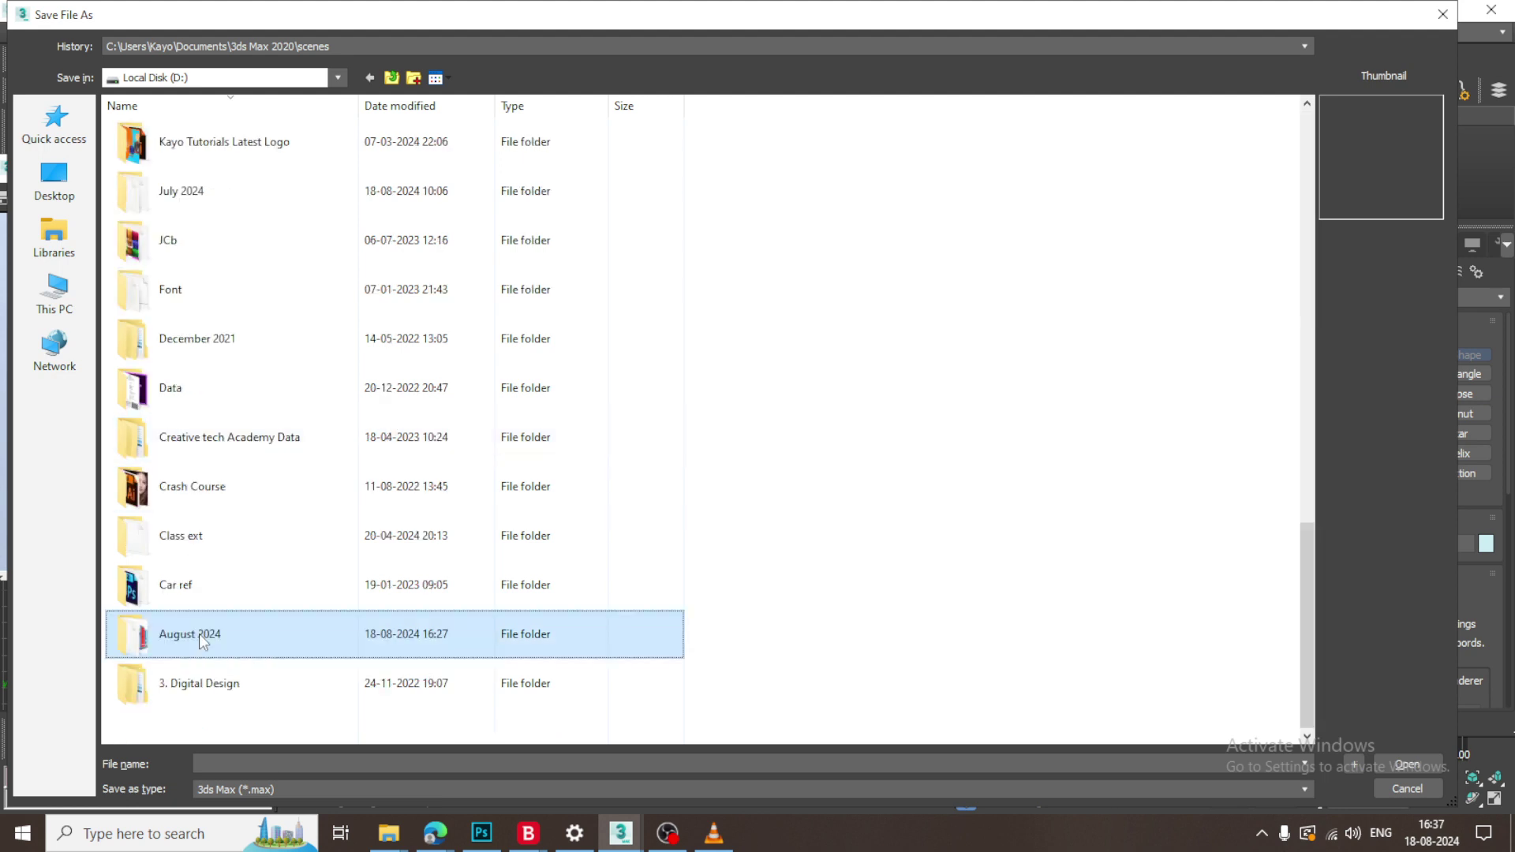
pyautogui.doubleClick(203, 629)
pyautogui.write('sta')
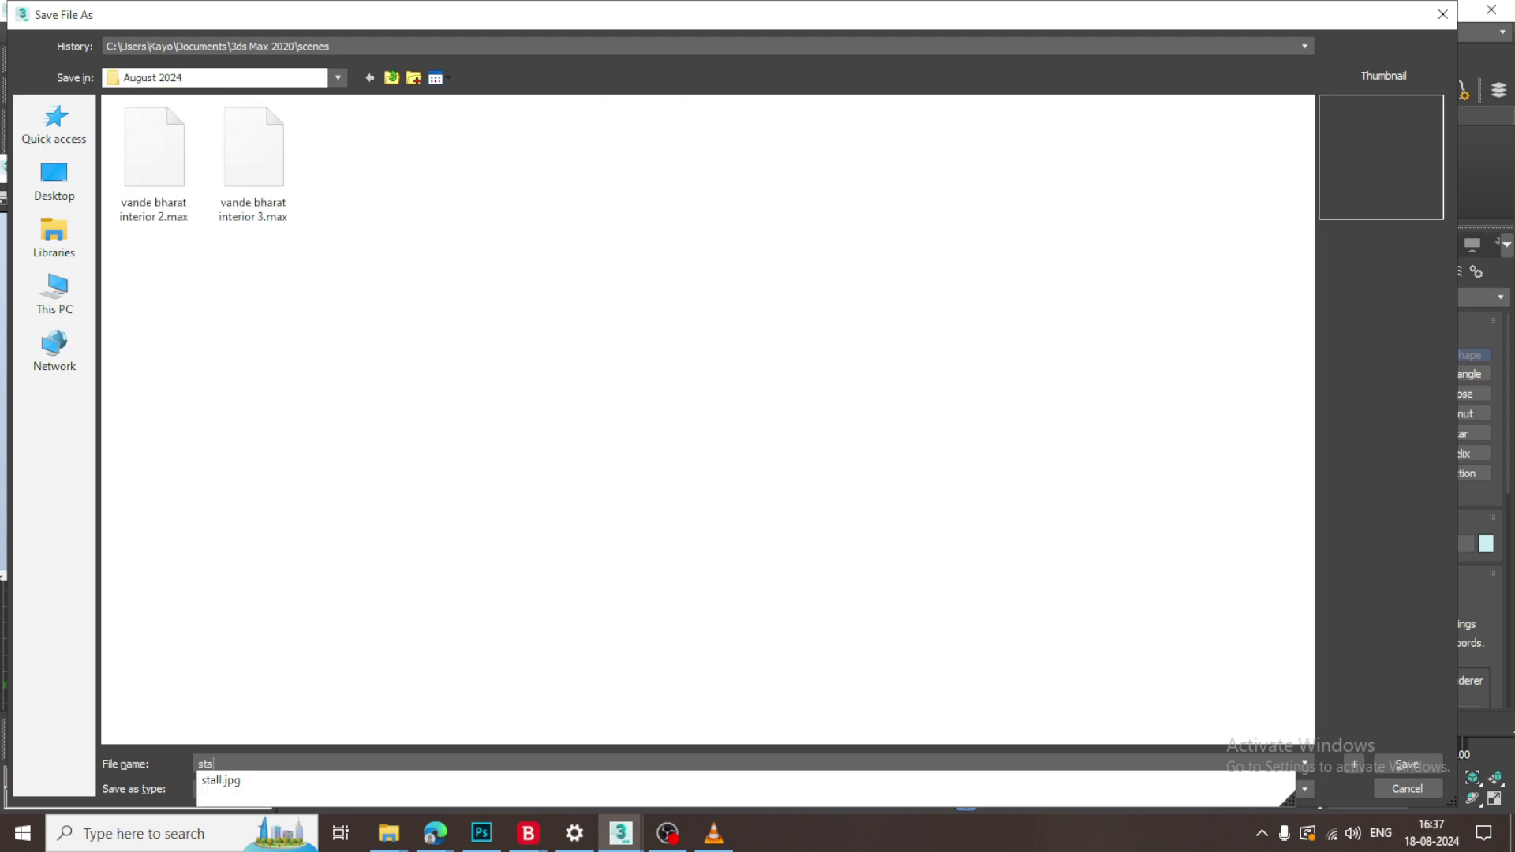
pyautogui.write('ll_1')
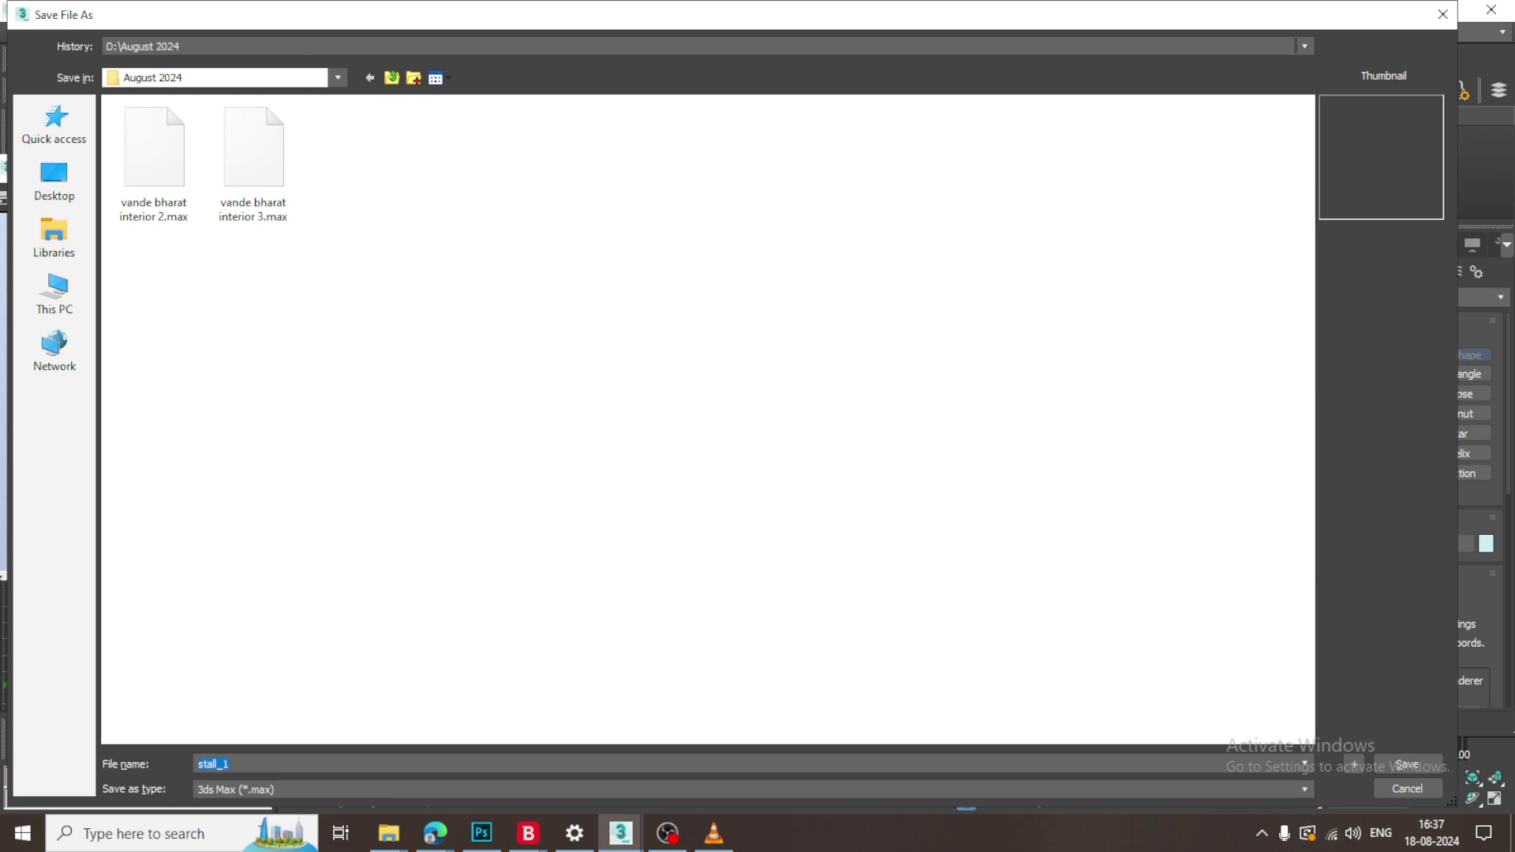
pyautogui.press('Return')
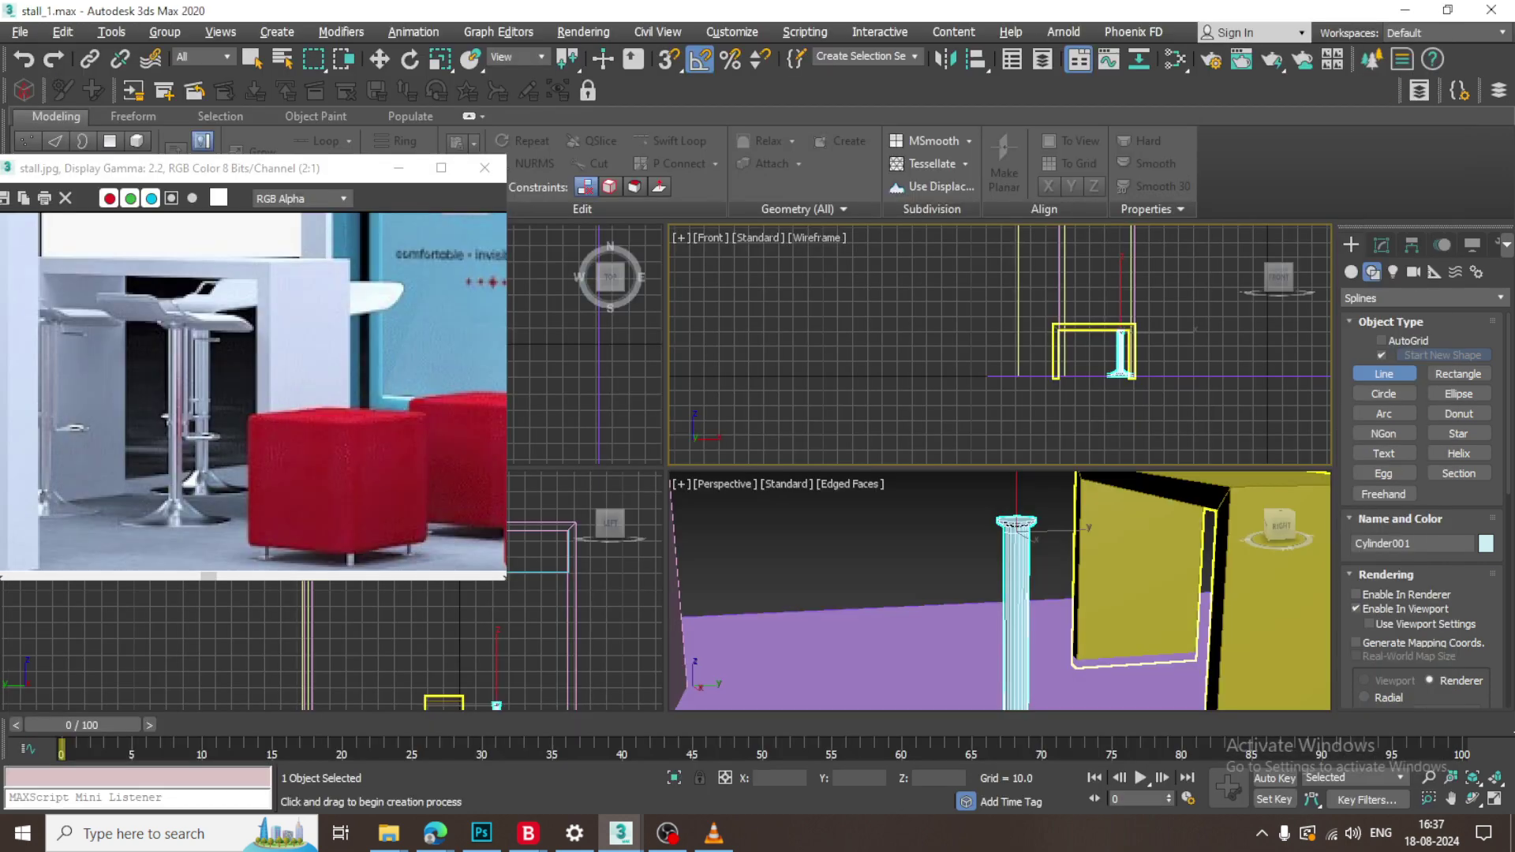
# Draw the stool seat's side profile as a four-point open spline above the post, flat in the middle, one end angled up and the other down.
pyautogui.moveTo(598, 640); pyautogui.dragTo(564, 636, button='middle')
pyautogui.hotkey('alt', 'w')
pyautogui.moveTo(939, 671); pyautogui.dragTo(880, 332, button='middle')
pyautogui.scroll(5, 890, 321)
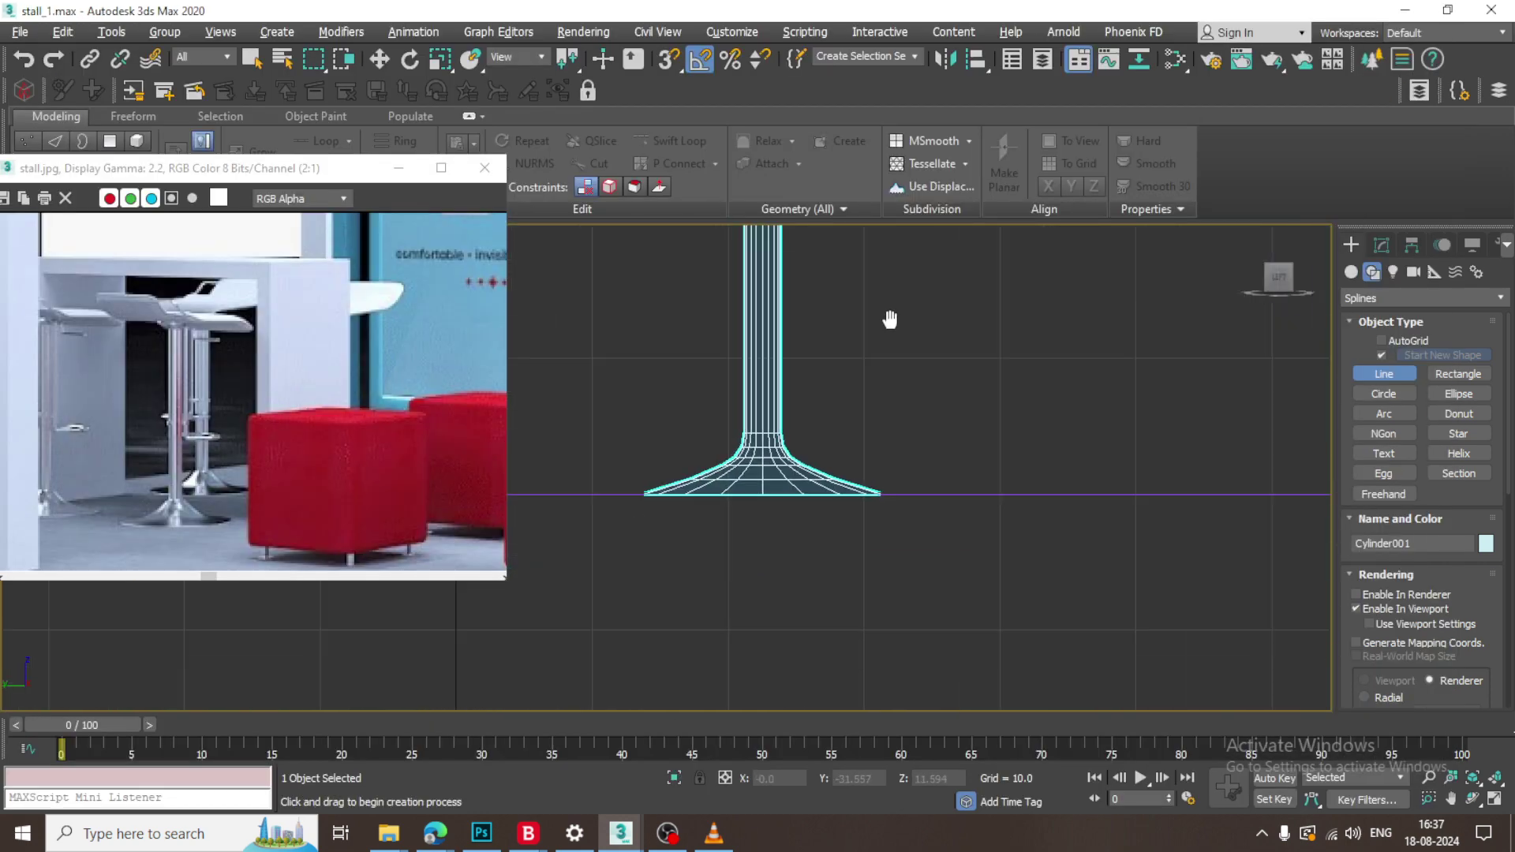
pyautogui.scroll(-3, 900, 312)
pyautogui.moveTo(917, 237); pyautogui.dragTo(968, 401, button='middle')
pyautogui.scroll(2, 970, 404)
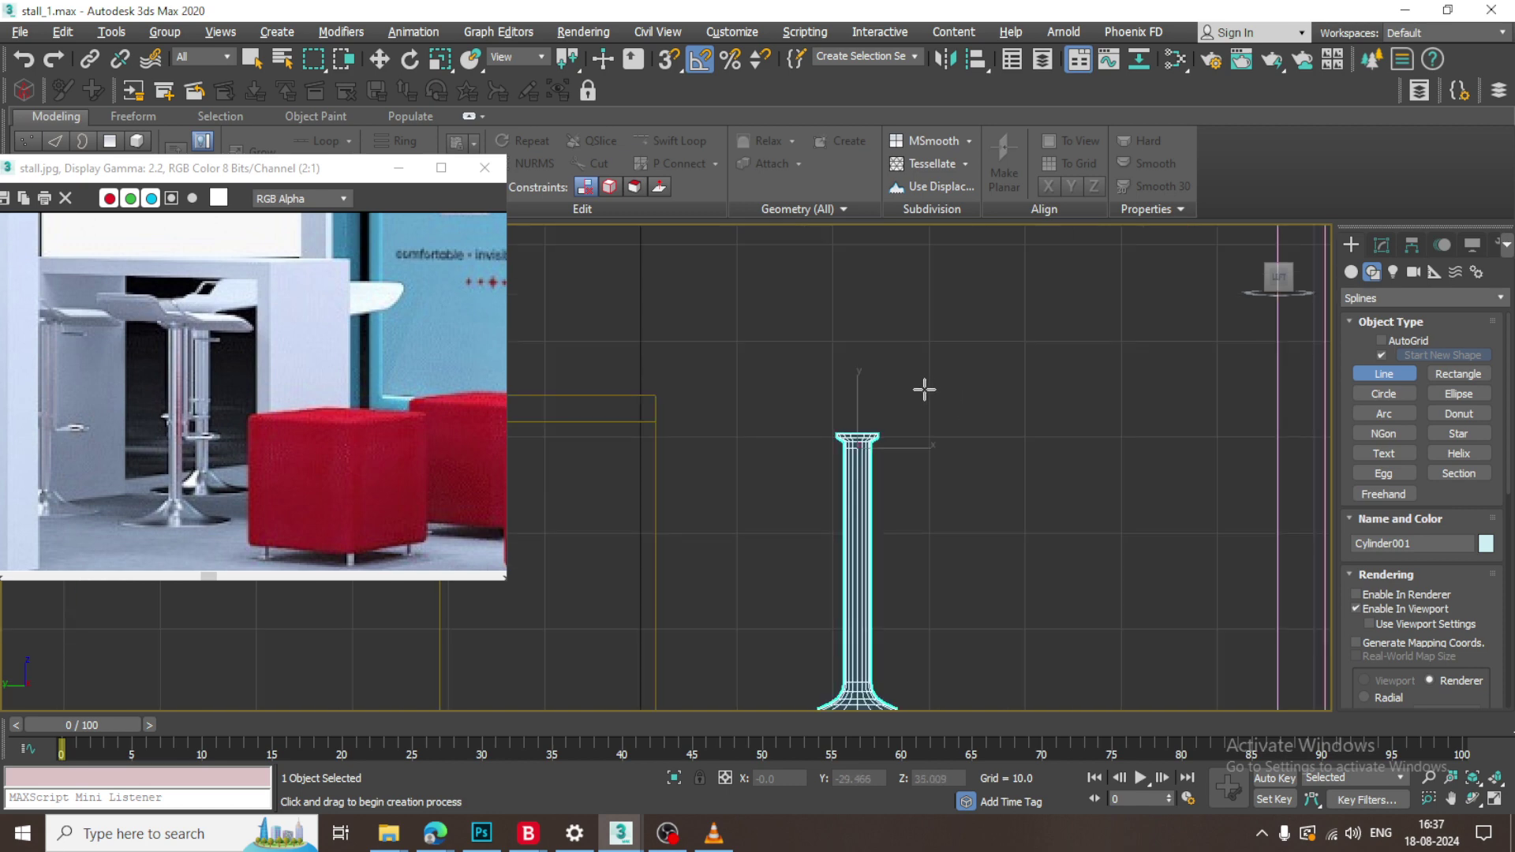
pyautogui.scroll(2, 925, 389)
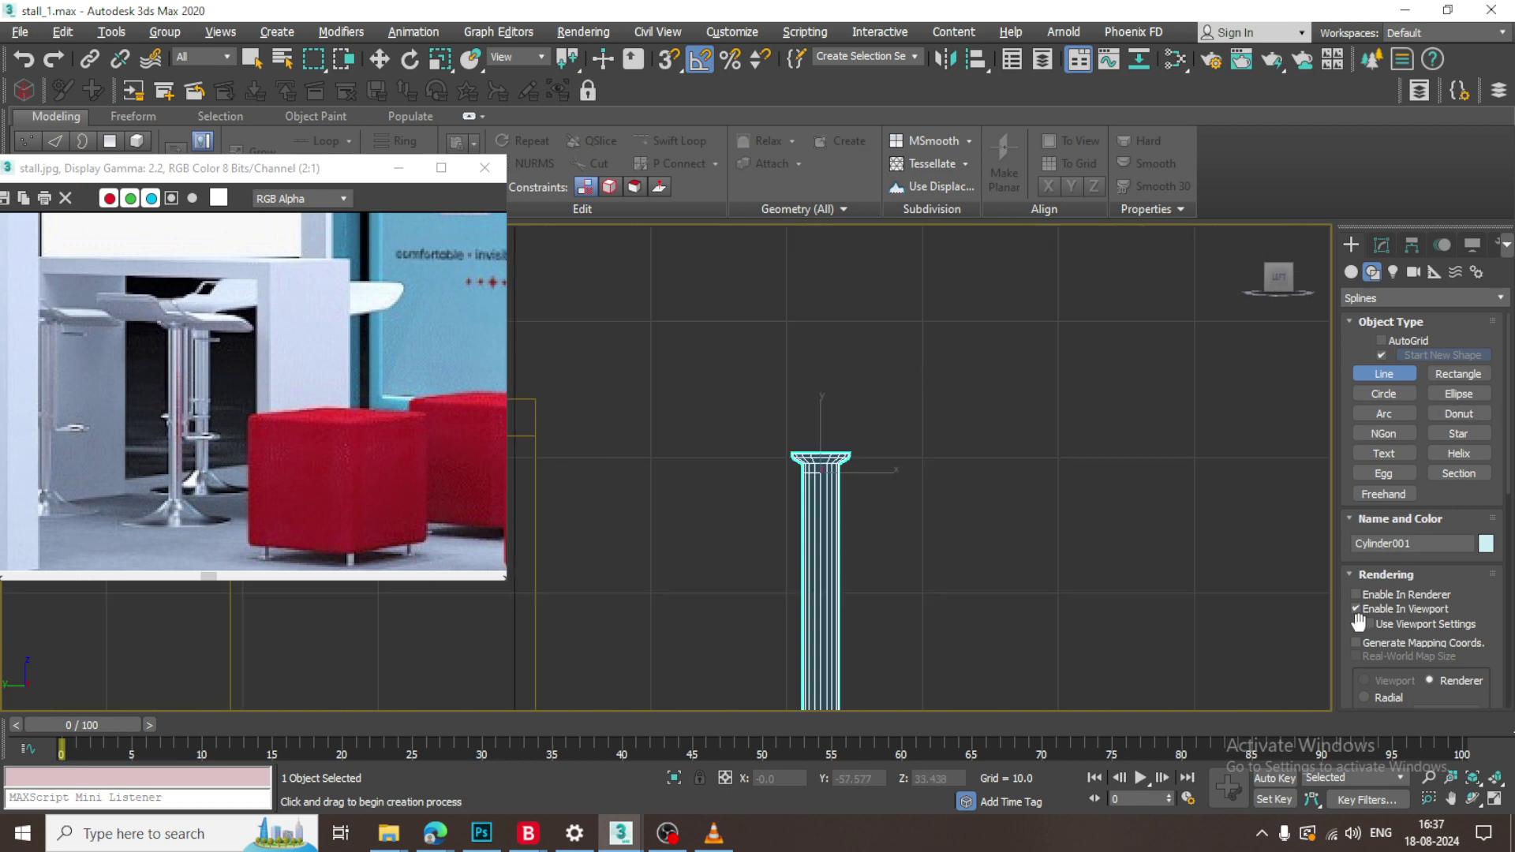
pyautogui.click(914, 409)
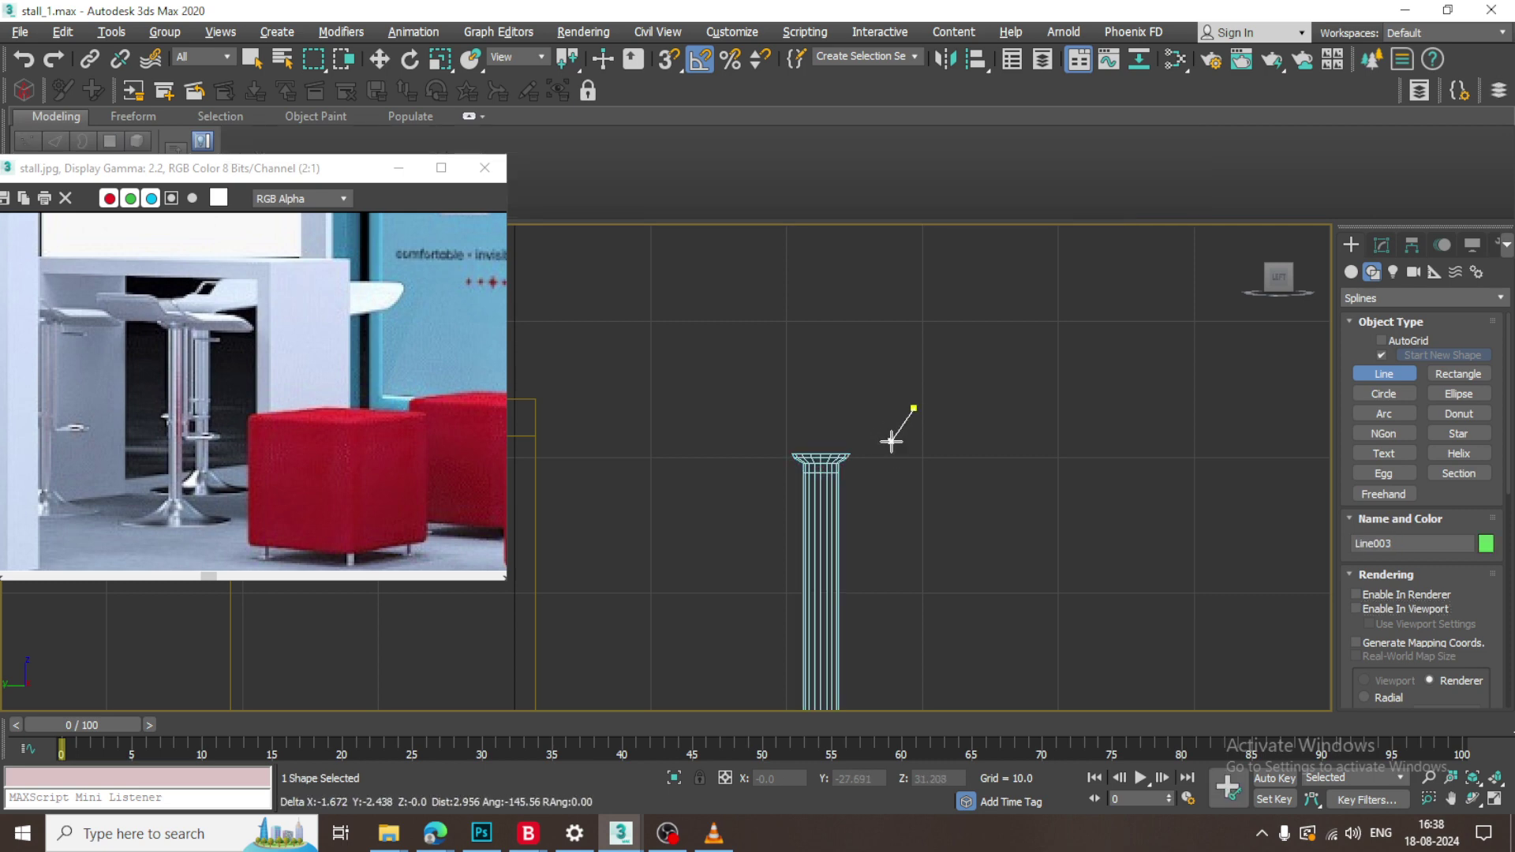
pyautogui.click(895, 442)
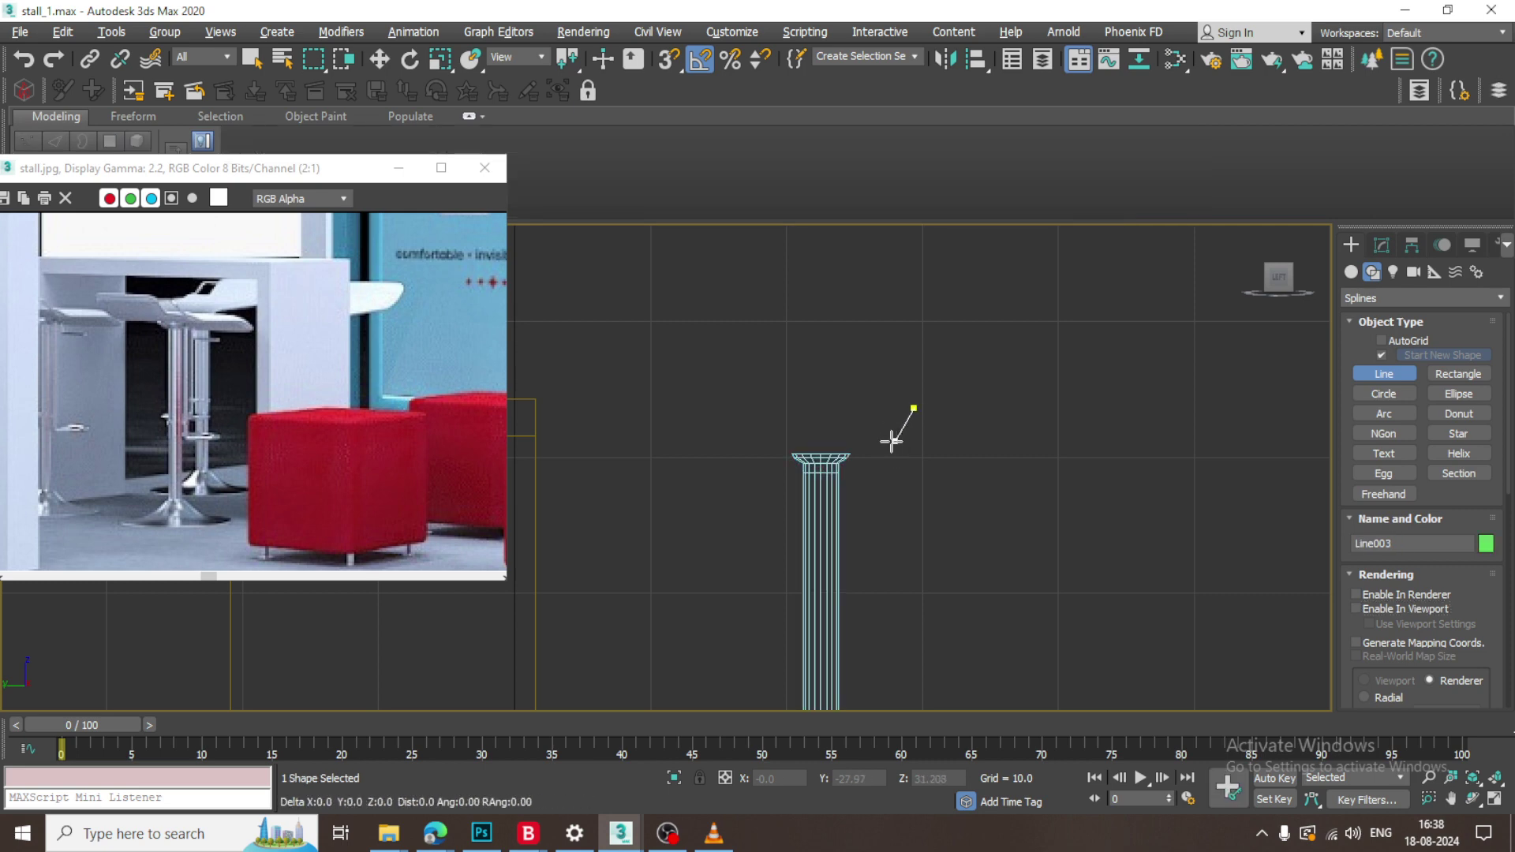
pyautogui.keyDown('shift'); pyautogui.click(701, 456); pyautogui.keyUp('shift')
pyautogui.click(677, 466)
pyautogui.rightClick(677, 466)
pyautogui.rightClick(677, 466)
# Shift the seat profile so its flat middle sits centred across the flared top of the stool post.
pyautogui.moveTo(822, 454); pyautogui.dragTo(826, 459, button='middle')
pyautogui.scroll(2, 825, 456)
pyautogui.moveTo(818, 430)
pyautogui.mouseDown()
pyautogui.moveTo(887, 429)
pyautogui.moveTo(838, 414)
pyautogui.mouseUp()
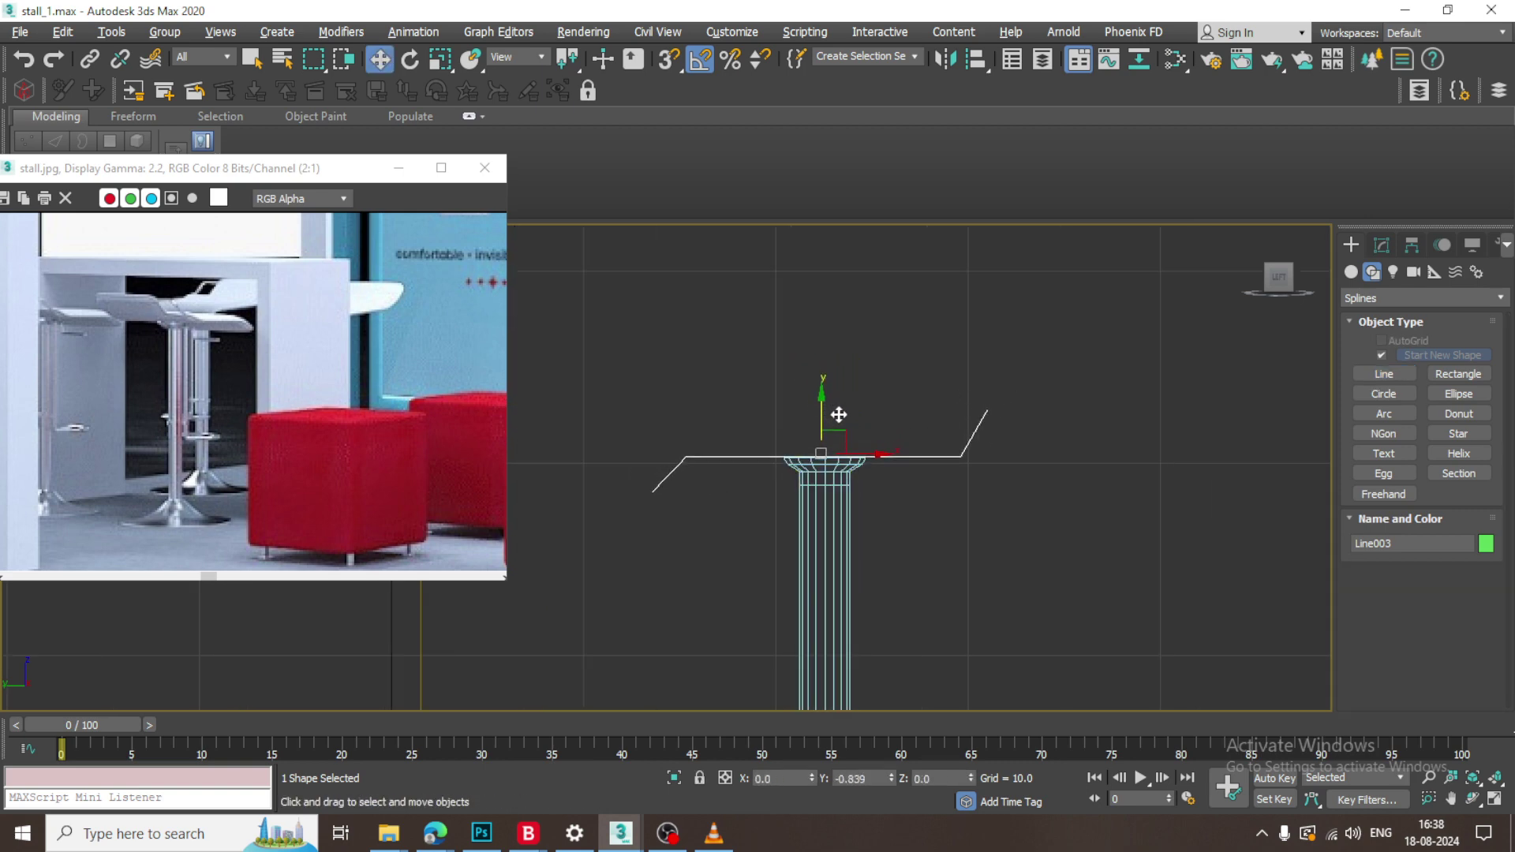
# Enable viewport rendering for the seat spline with its rectangular cross-section.
pyautogui.click(1381, 245)
pyautogui.click(1436, 465)
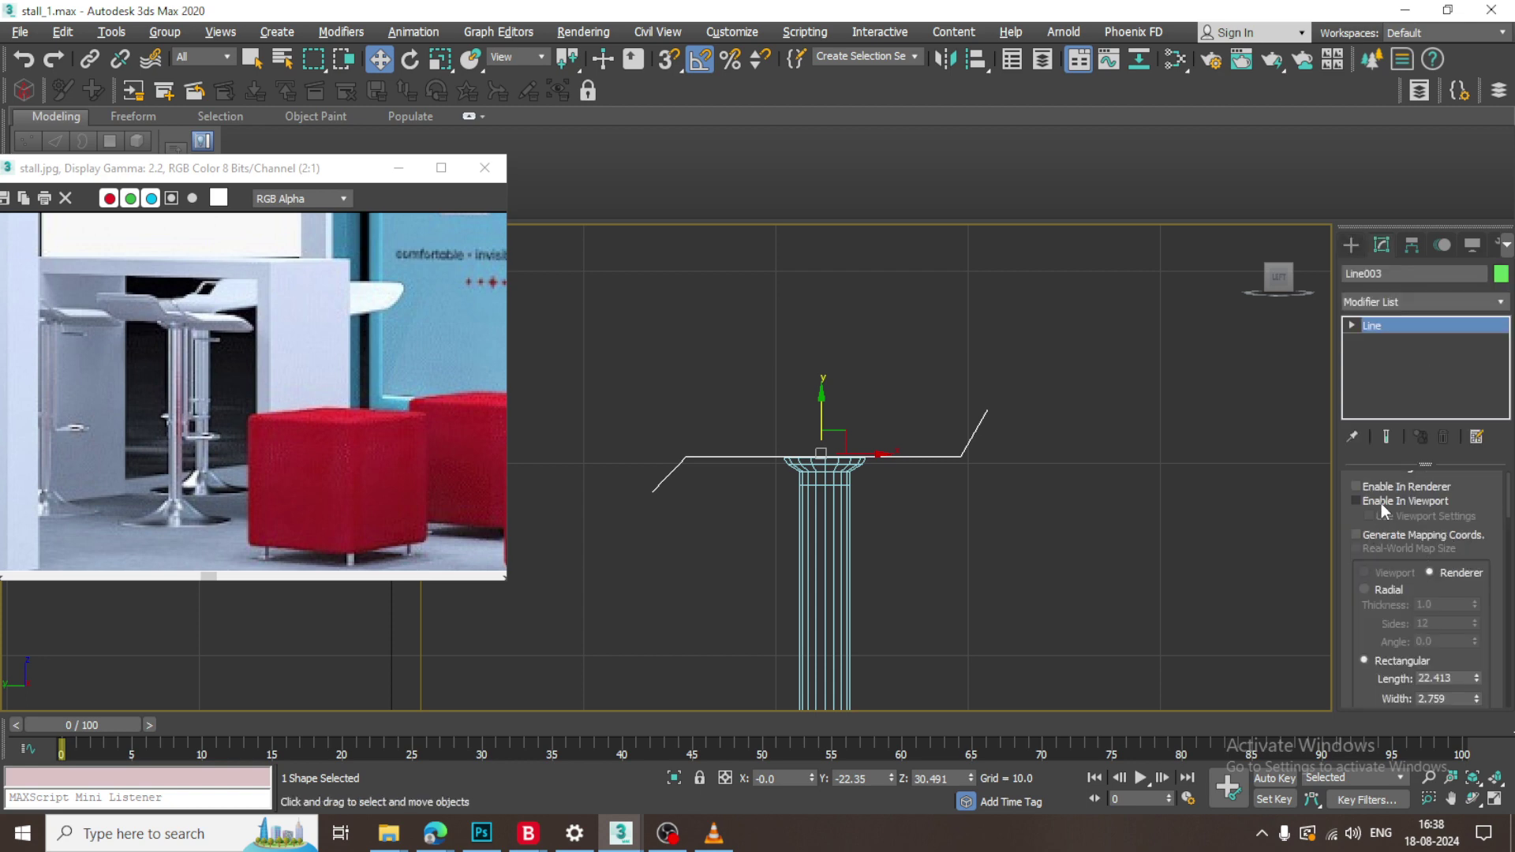
pyautogui.click(1357, 502)
pyautogui.hotkey('alt', 'w')
pyautogui.keyDown('alt'); pyautogui.moveTo(1174, 620); pyautogui.dragTo(1043, 532, button='middle'); pyautogui.keyUp('alt')
pyautogui.hotkey('alt', 'w')
pyautogui.press('z')
pyautogui.scroll(-5, 1043, 532)
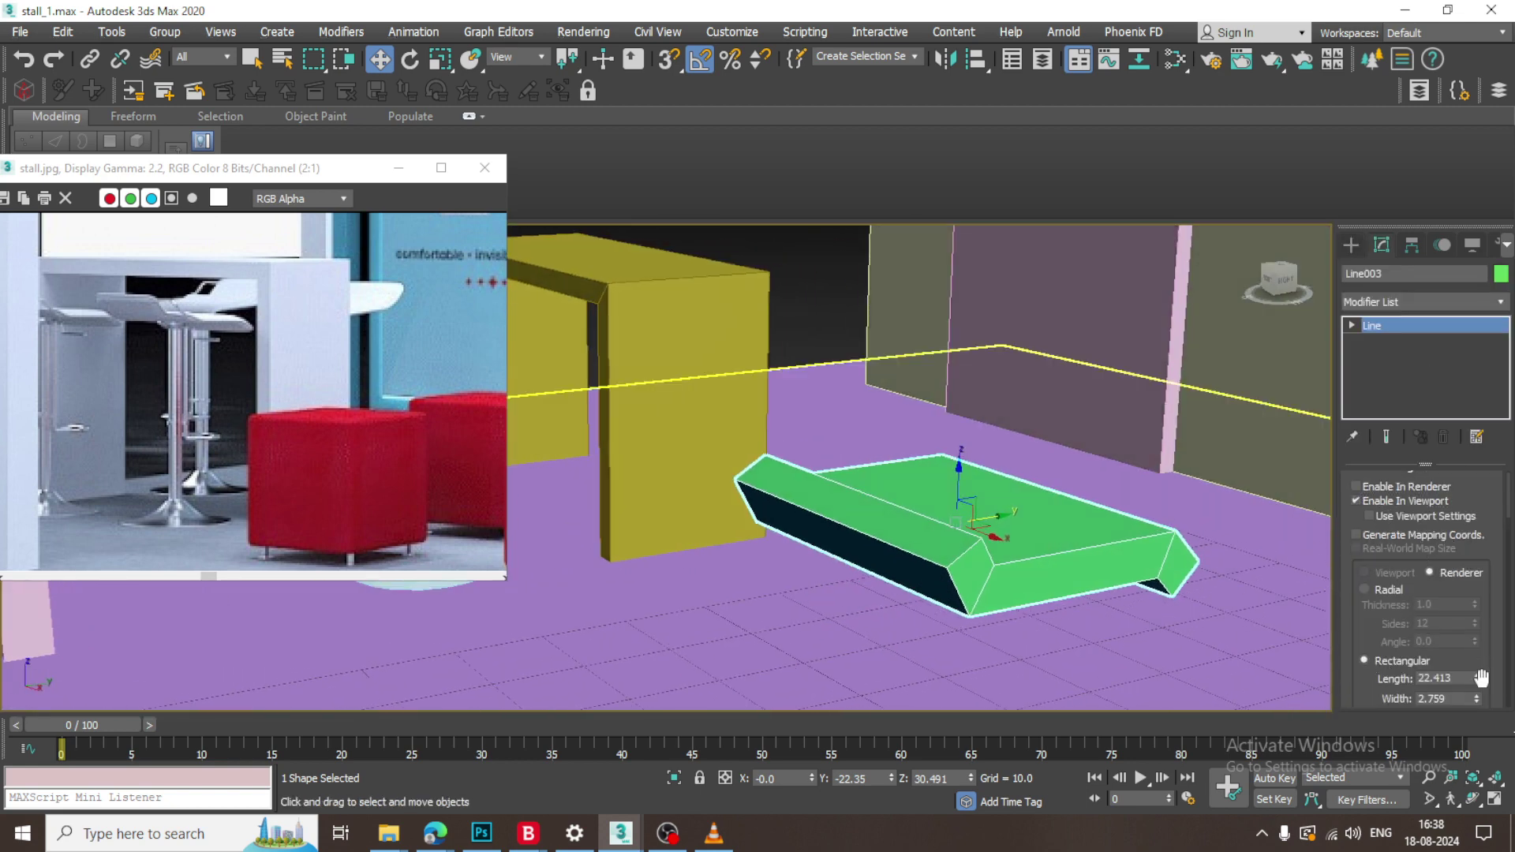
# Set the seat's rectangular section to a length of 18.984 and a width of 0.634.
pyautogui.moveTo(1476, 678); pyautogui.dragTo(1476, 703)
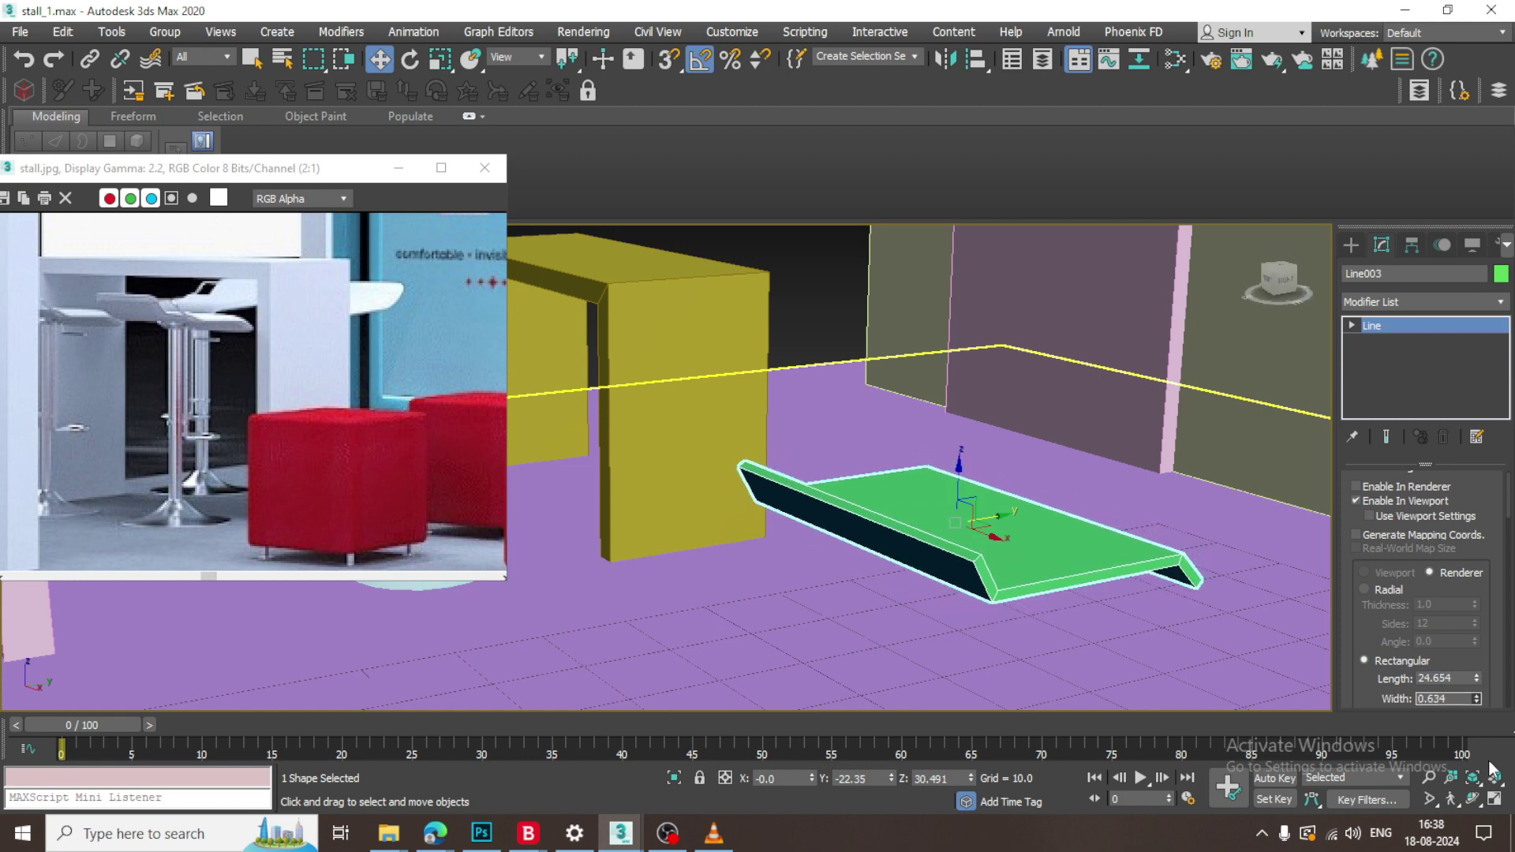
pyautogui.keyDown('alt'); pyautogui.moveTo(939, 497); pyautogui.dragTo(1081, 567, button='middle'); pyautogui.keyUp('alt')
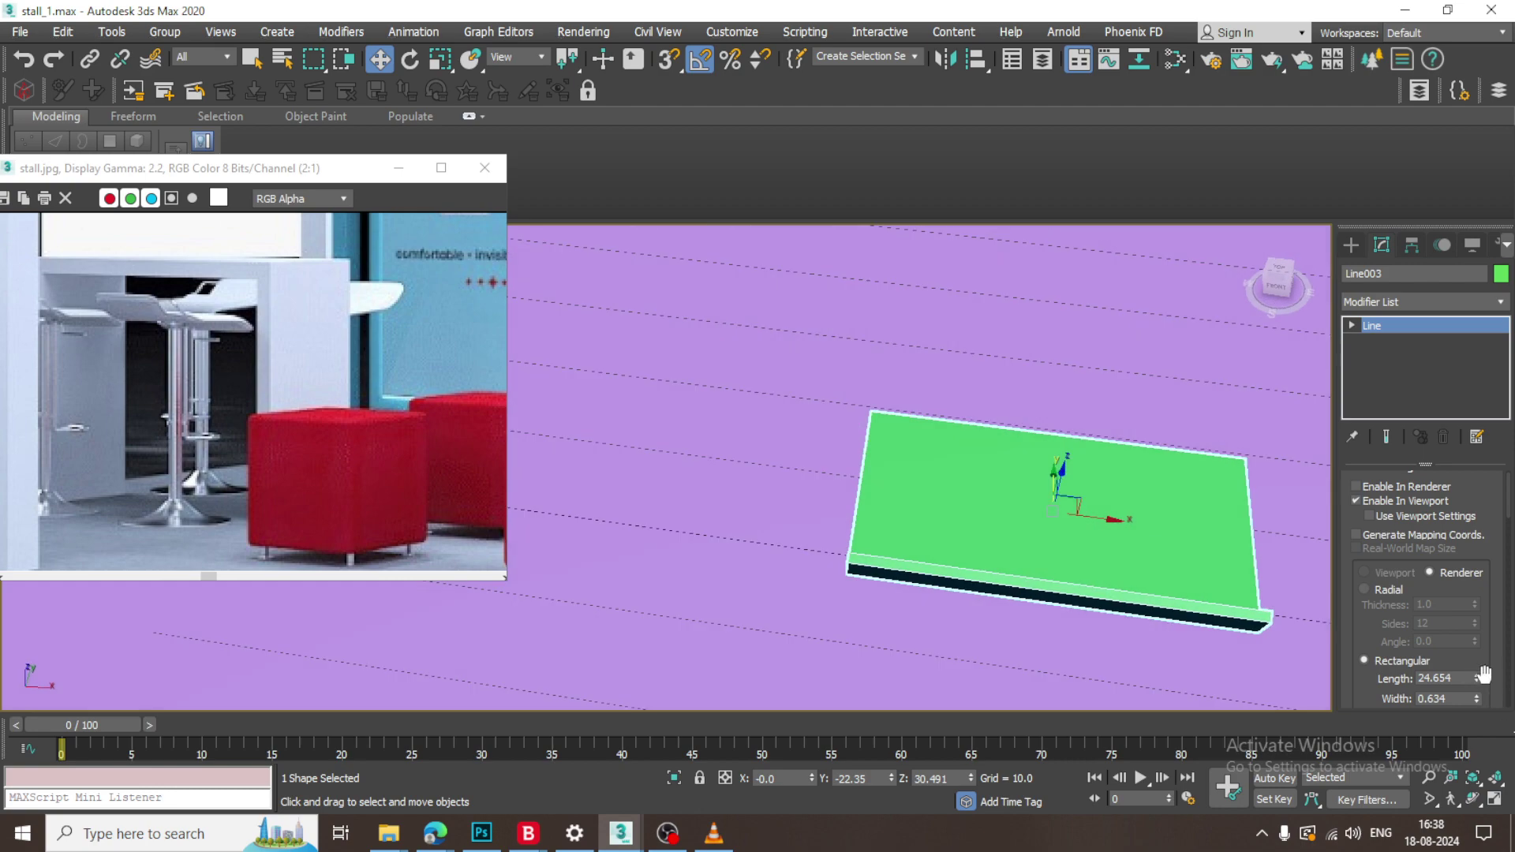
pyautogui.moveTo(1477, 678); pyautogui.dragTo(1491, 700)
# Centre the seat over the stool post along X, at about -99.42, and scale it uniformly to about 106 percent.
pyautogui.scroll(-5, 1197, 550)
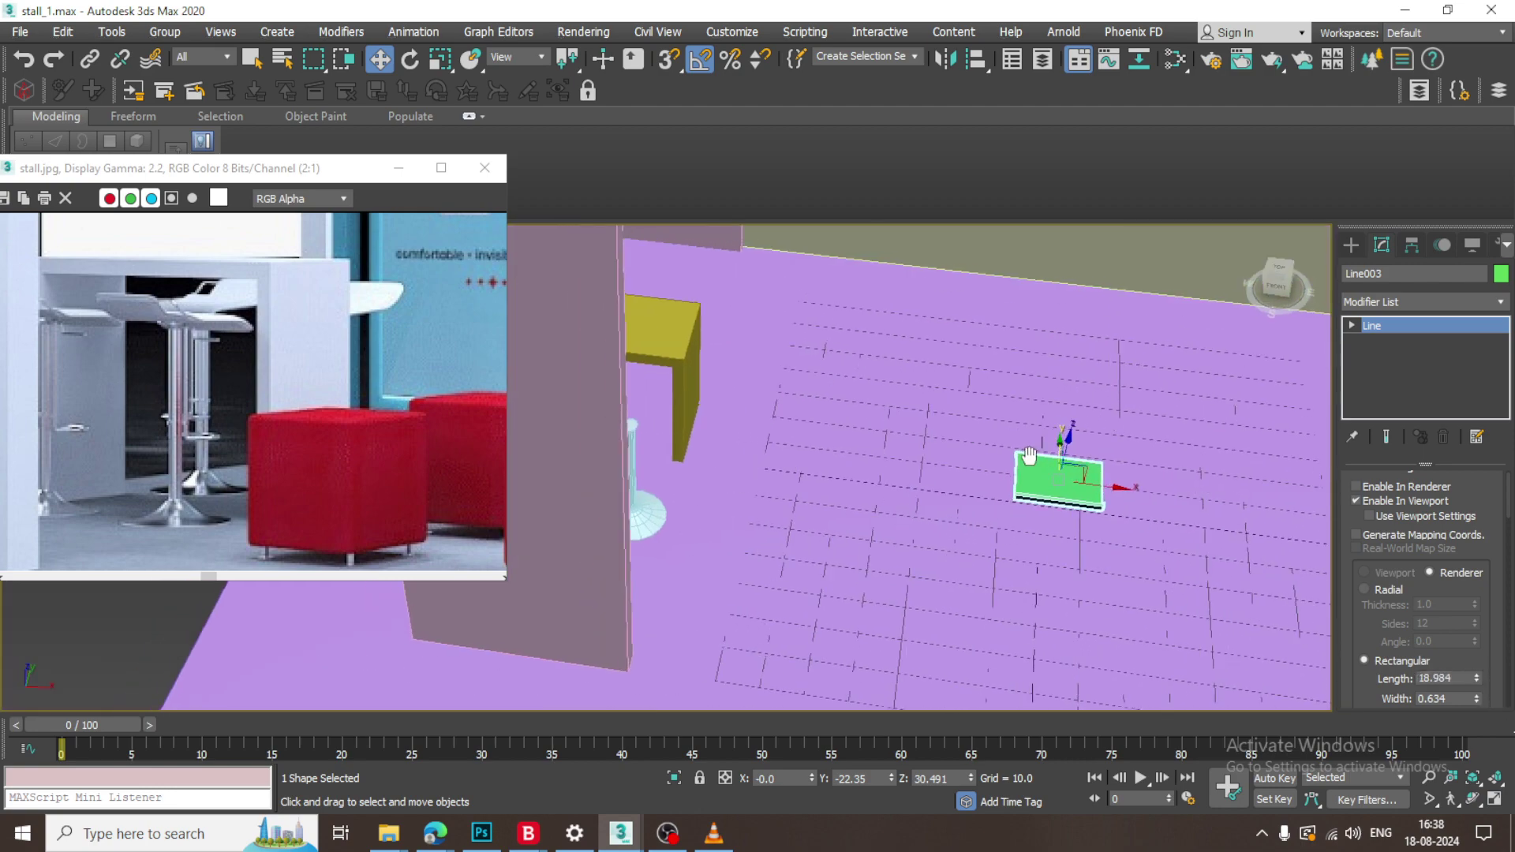
pyautogui.moveTo(1136, 495); pyautogui.dragTo(693, 437)
pyautogui.press('z')
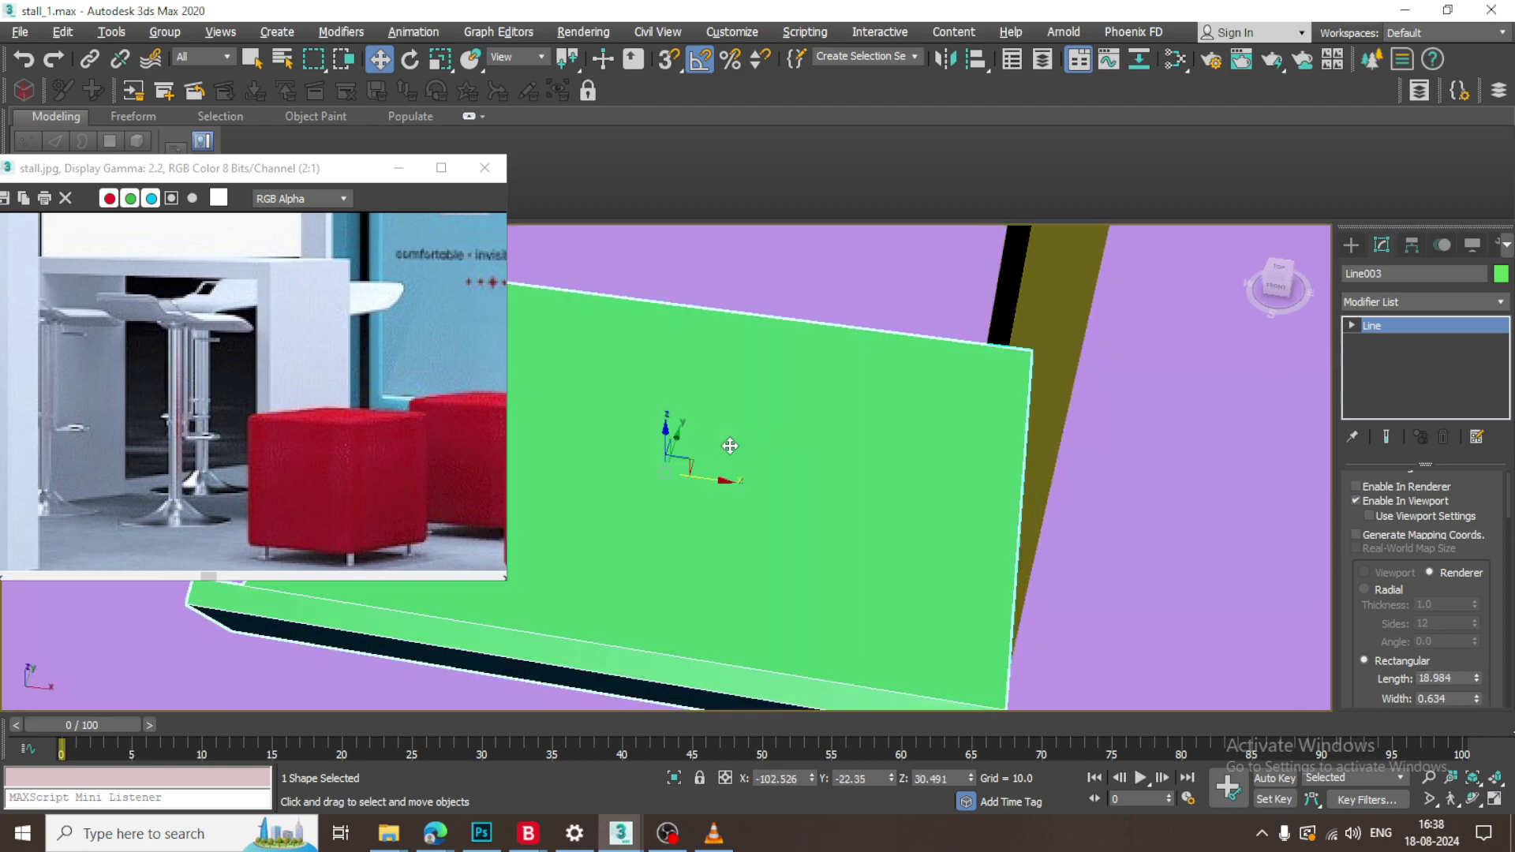
pyautogui.keyDown('alt'); pyautogui.moveTo(727, 443); pyautogui.dragTo(424, 325, button='middle'); pyautogui.keyUp('alt')
pyautogui.hotkey('alt', 'w')
pyautogui.rightClick(573, 387)
pyautogui.hotkey('alt', 'w')
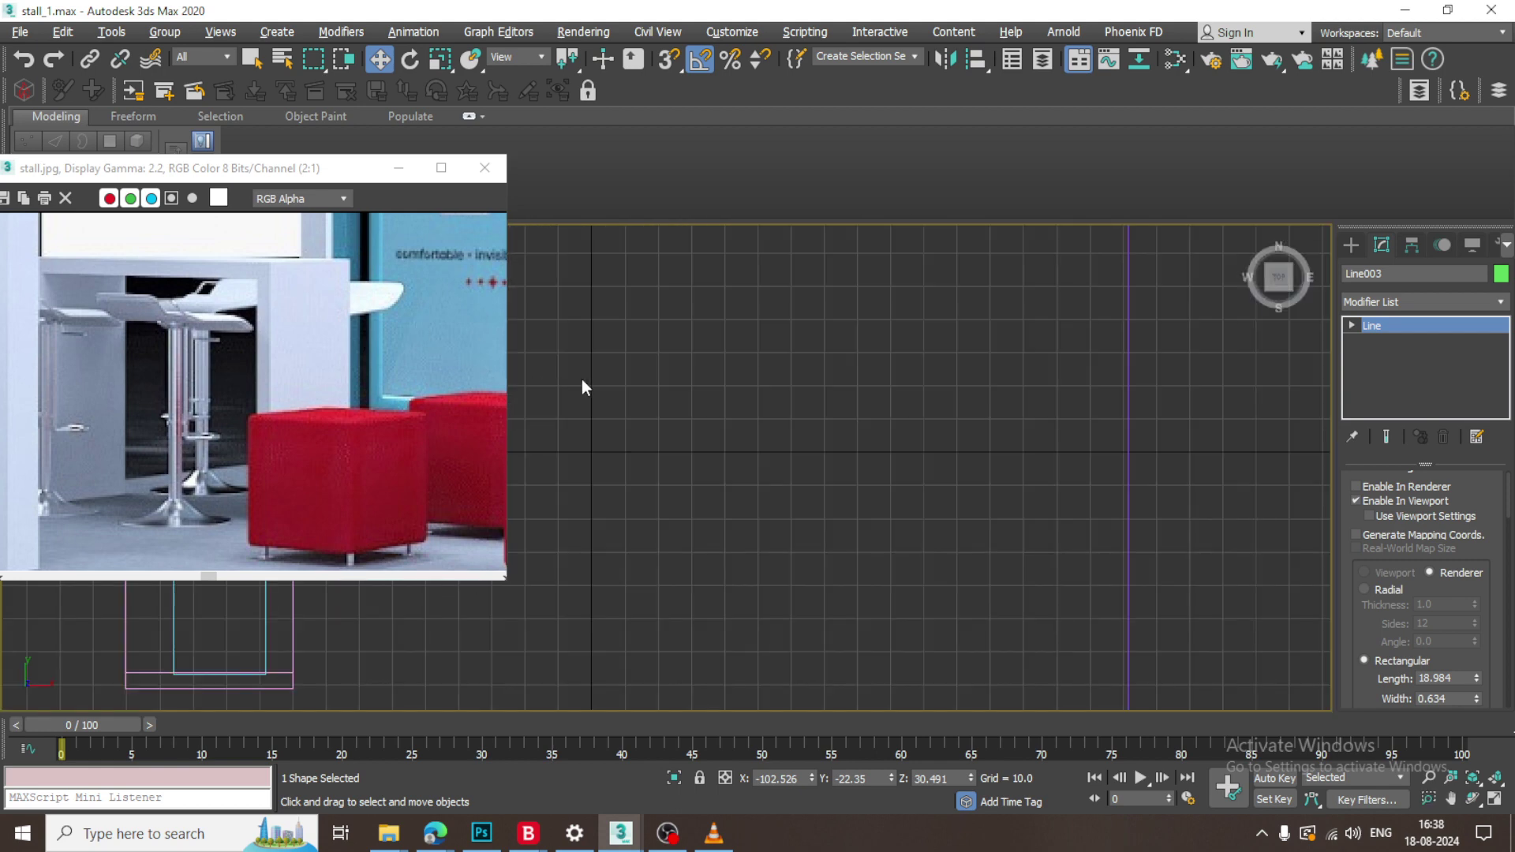
pyautogui.scroll(10, 581, 379)
pyautogui.moveTo(643, 348); pyautogui.dragTo(722, 439, button='middle')
pyautogui.moveTo(685, 439); pyautogui.dragTo(737, 443)
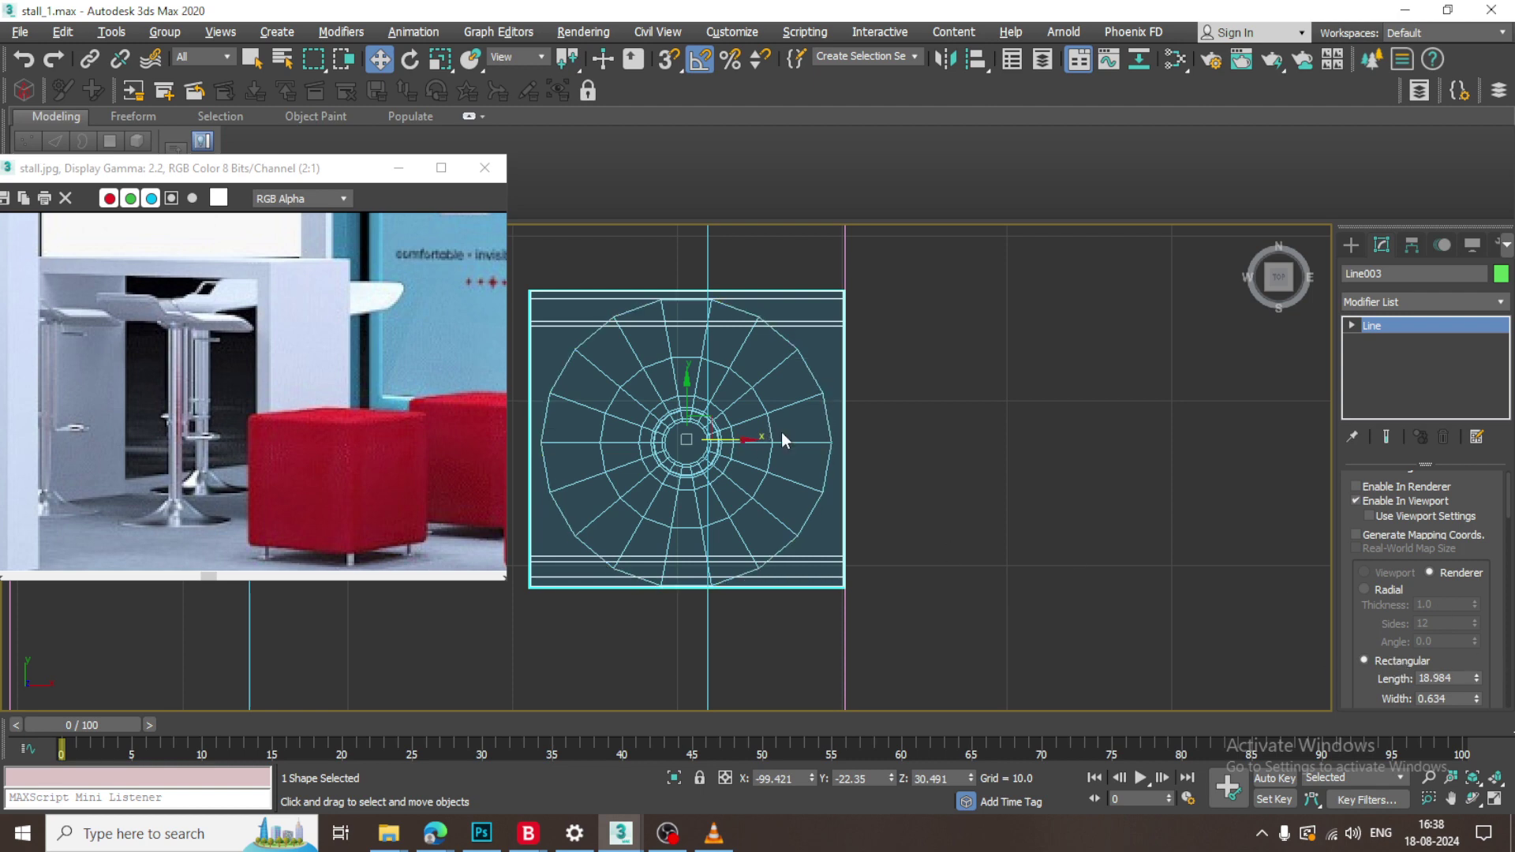
pyautogui.press('r')
pyautogui.moveTo(694, 437); pyautogui.dragTo(695, 430)
# Lower the vertices of the post's flared top by about 2.8 units and leave vertex editing.
pyautogui.hotkey('alt', 'w')
pyautogui.click(1042, 541)
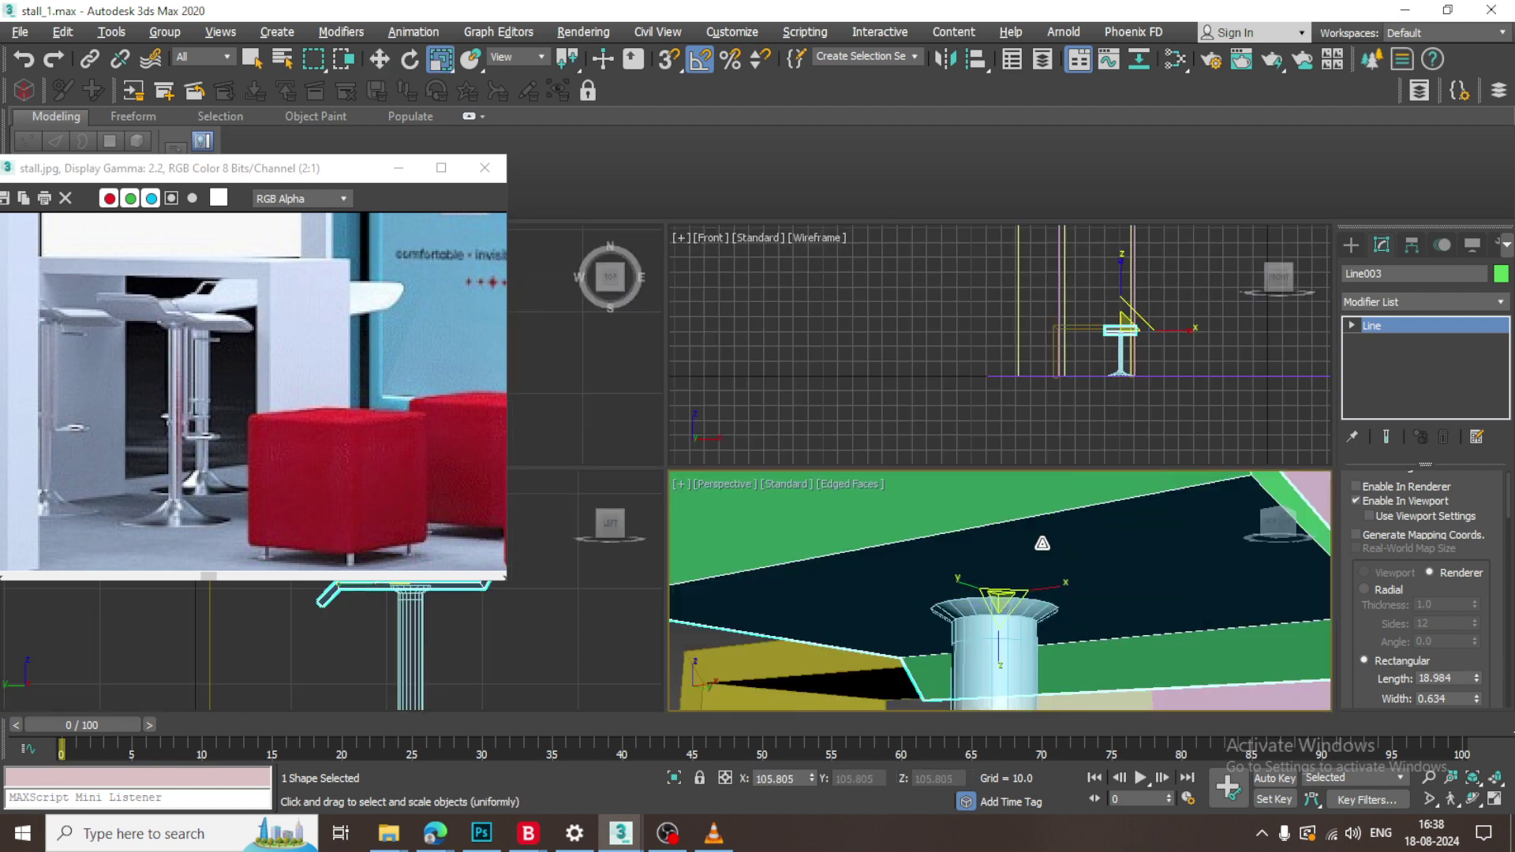
pyautogui.hotkey('alt', 'w')
pyautogui.scroll(-5, 987, 521)
pyautogui.keyDown('alt'); pyautogui.moveTo(987, 521); pyautogui.dragTo(893, 456, button='middle'); pyautogui.keyUp('alt')
pyautogui.click(861, 493)
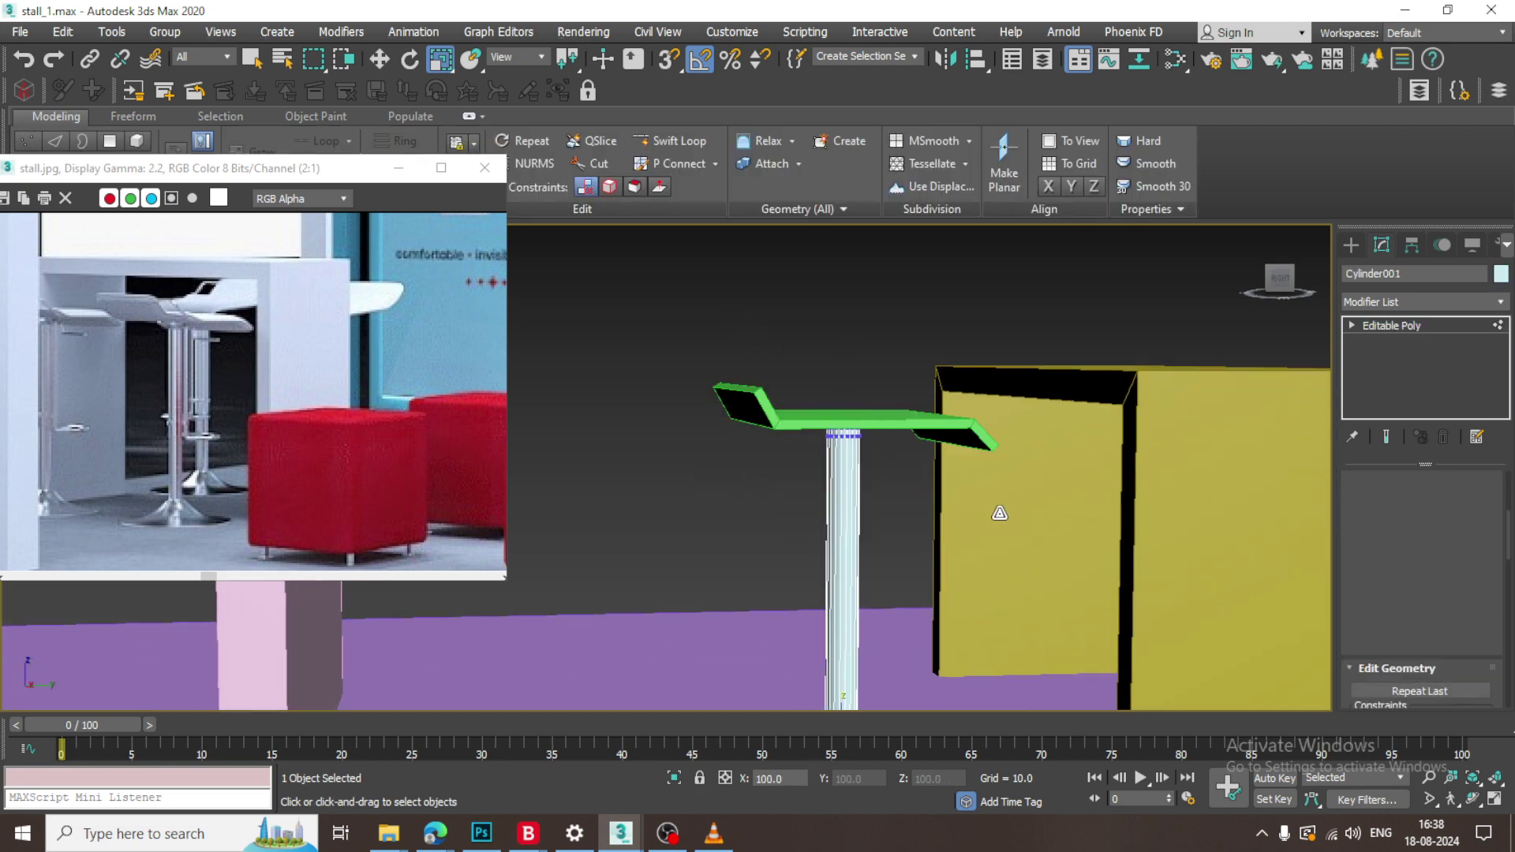
pyautogui.press('w')
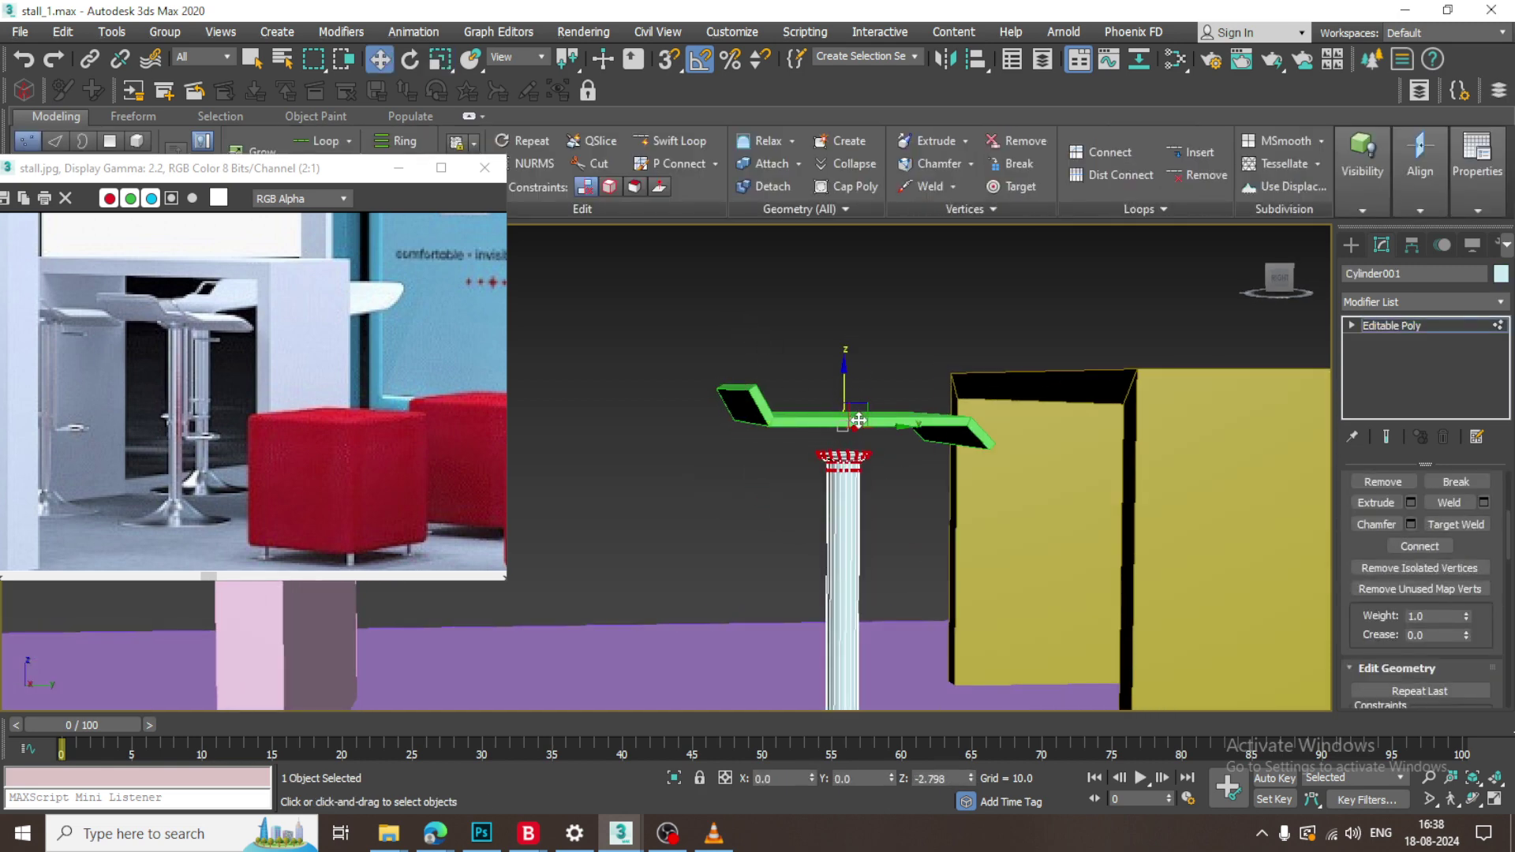
pyautogui.moveTo(859, 420); pyautogui.dragTo(858, 423)
pyautogui.keyDown('alt'); pyautogui.moveTo(1095, 485); pyautogui.dragTo(1070, 483, button='middle'); pyautogui.keyUp('alt')
pyautogui.click(1423, 320)
# Fillet the seat spline's vertex where the flat part bends into the upturned end.
pyautogui.click(857, 420)
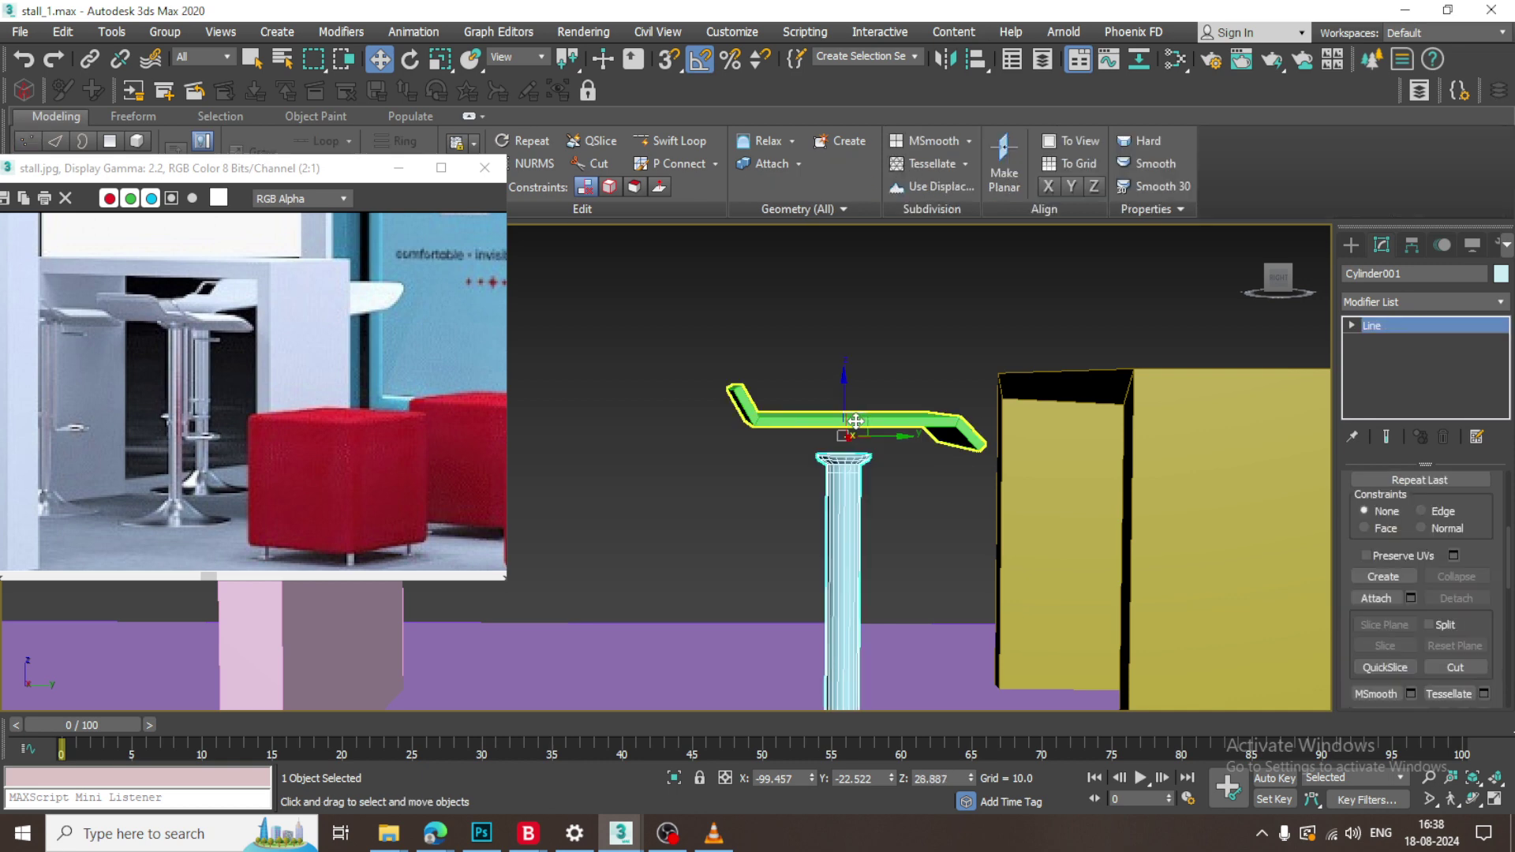
pyautogui.scroll(3, 854, 419)
pyautogui.press('1')
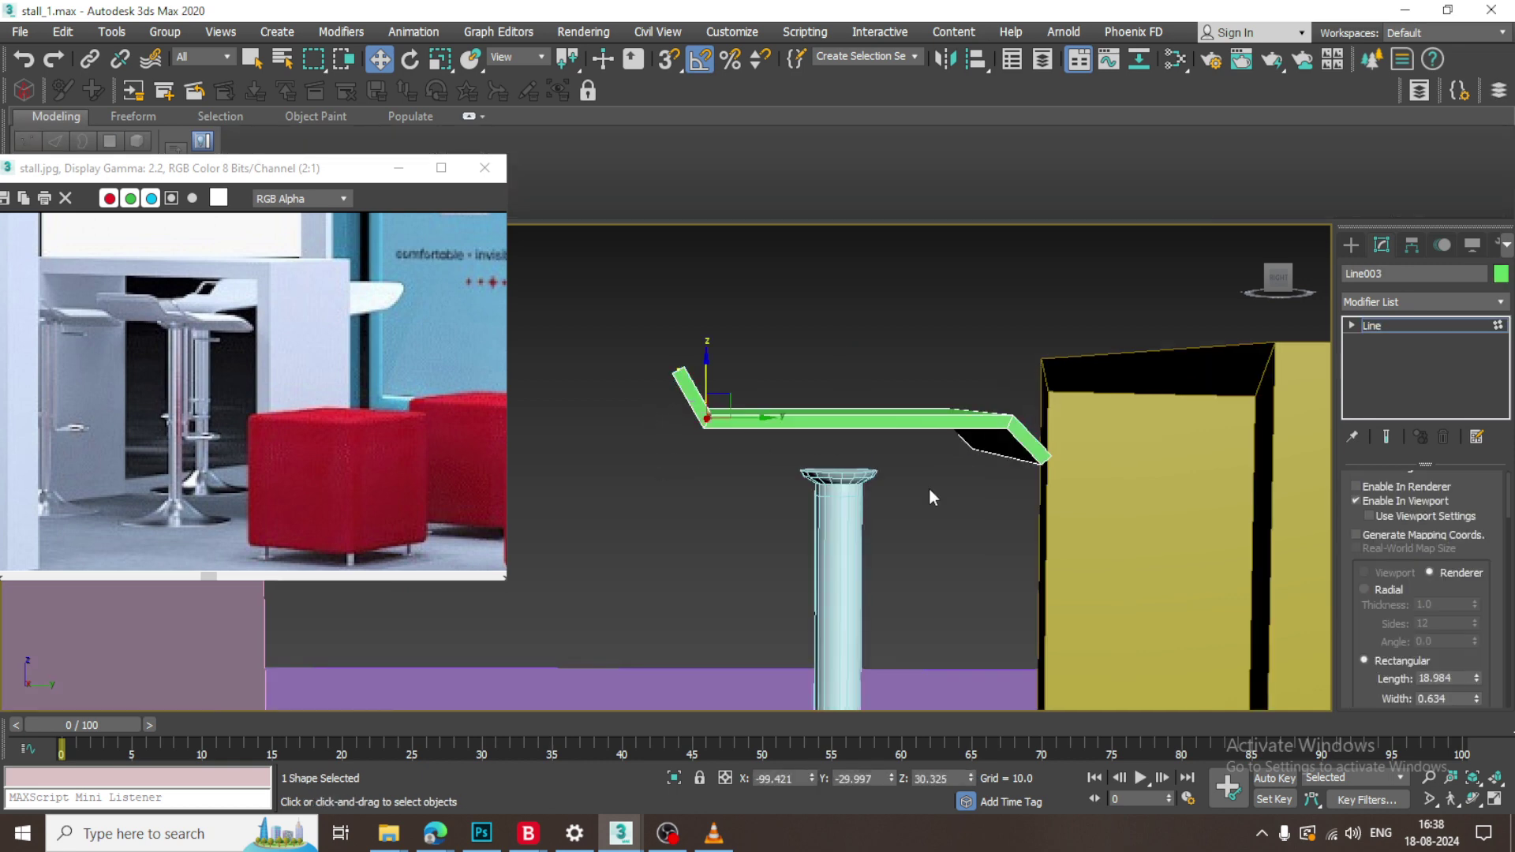
pyautogui.scroll(-6, 1398, 684)
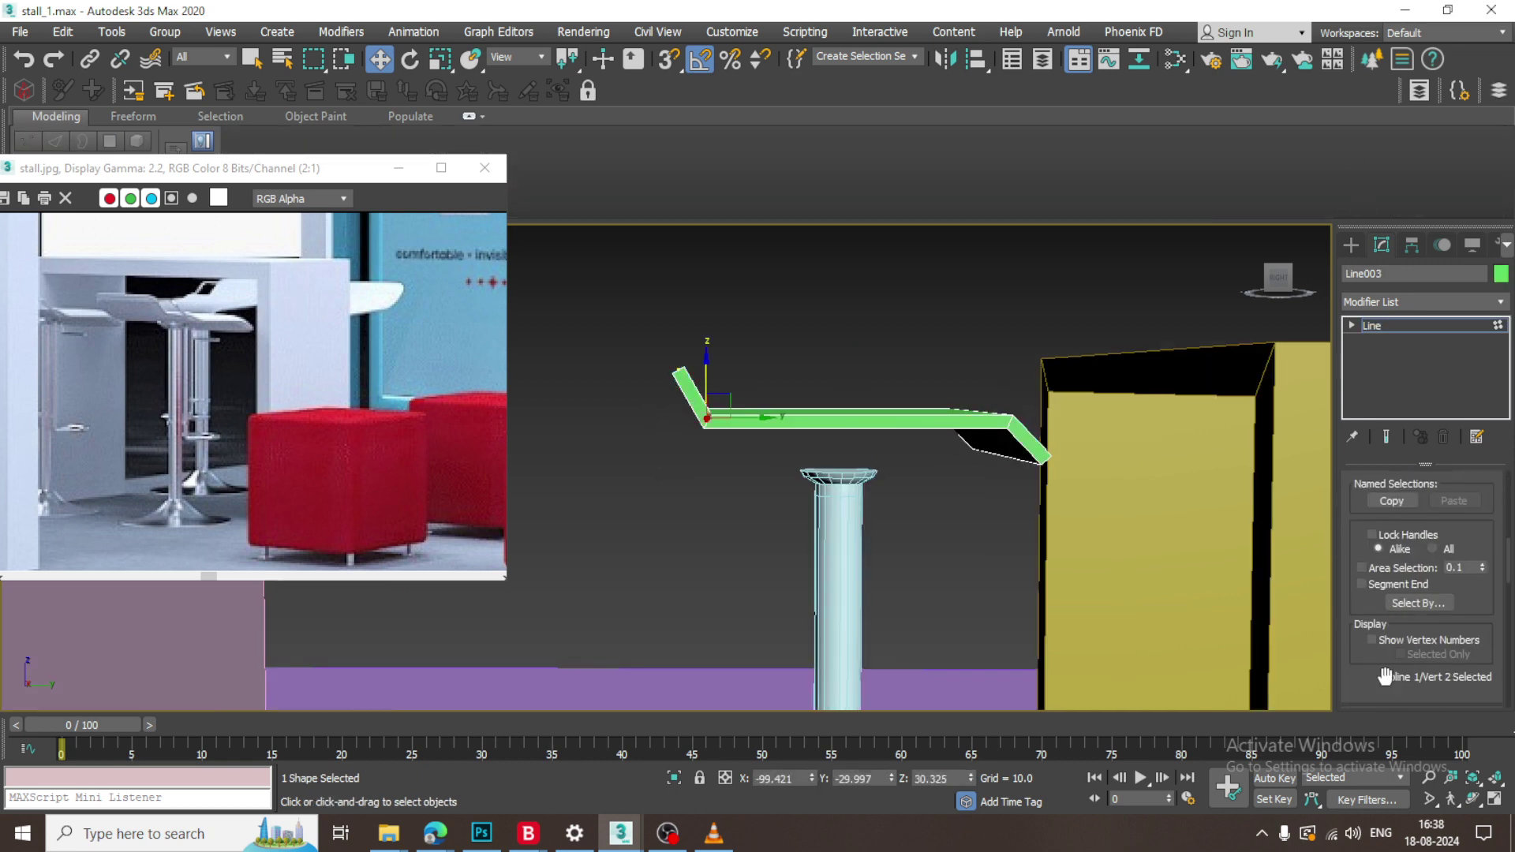
pyautogui.scroll(-8, 1385, 677)
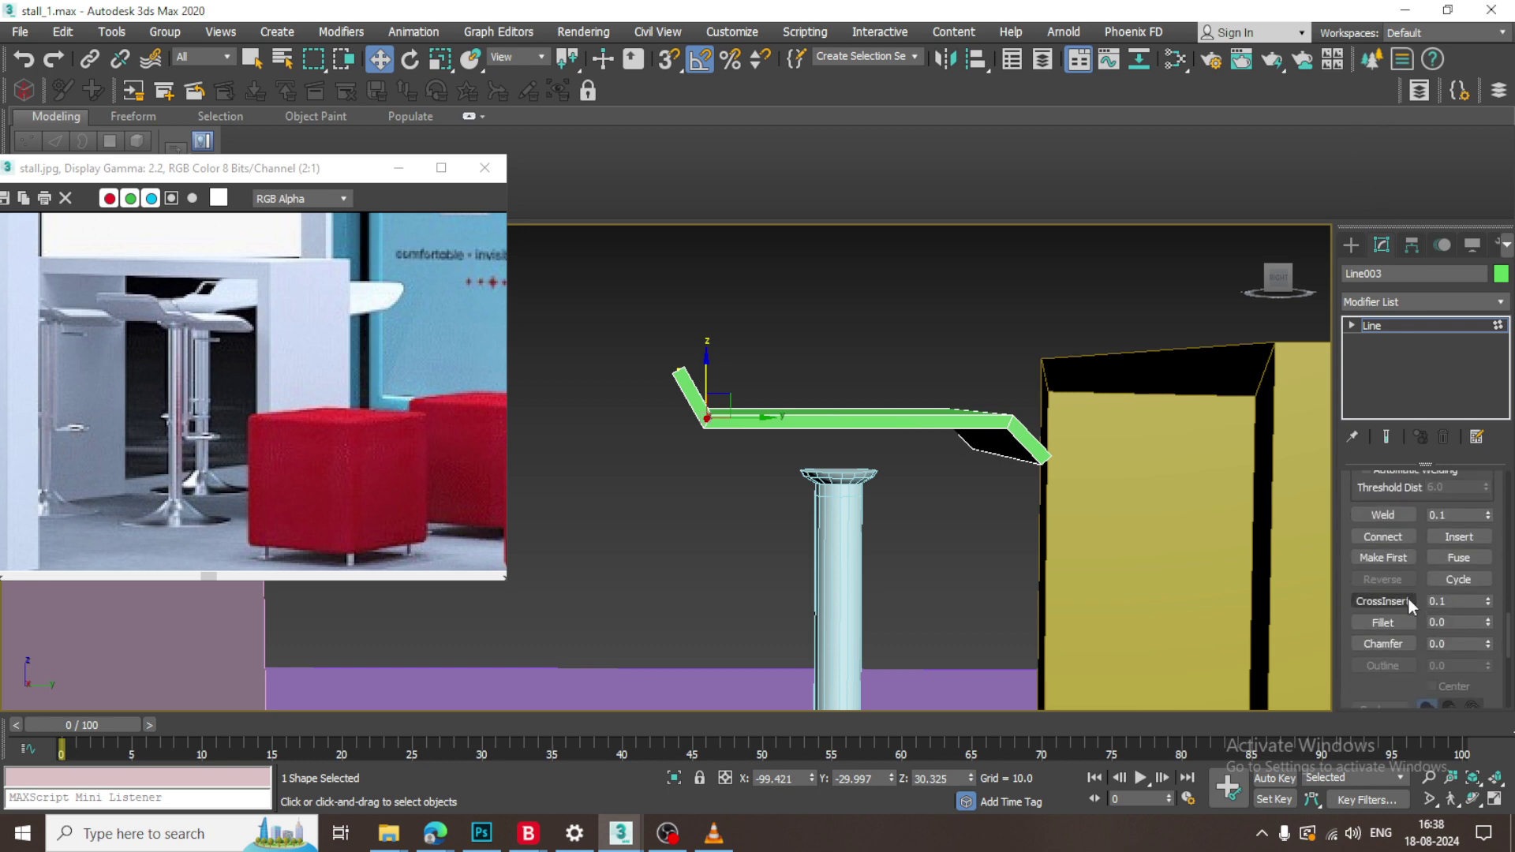
pyautogui.click(1382, 623)
pyautogui.press('F3')
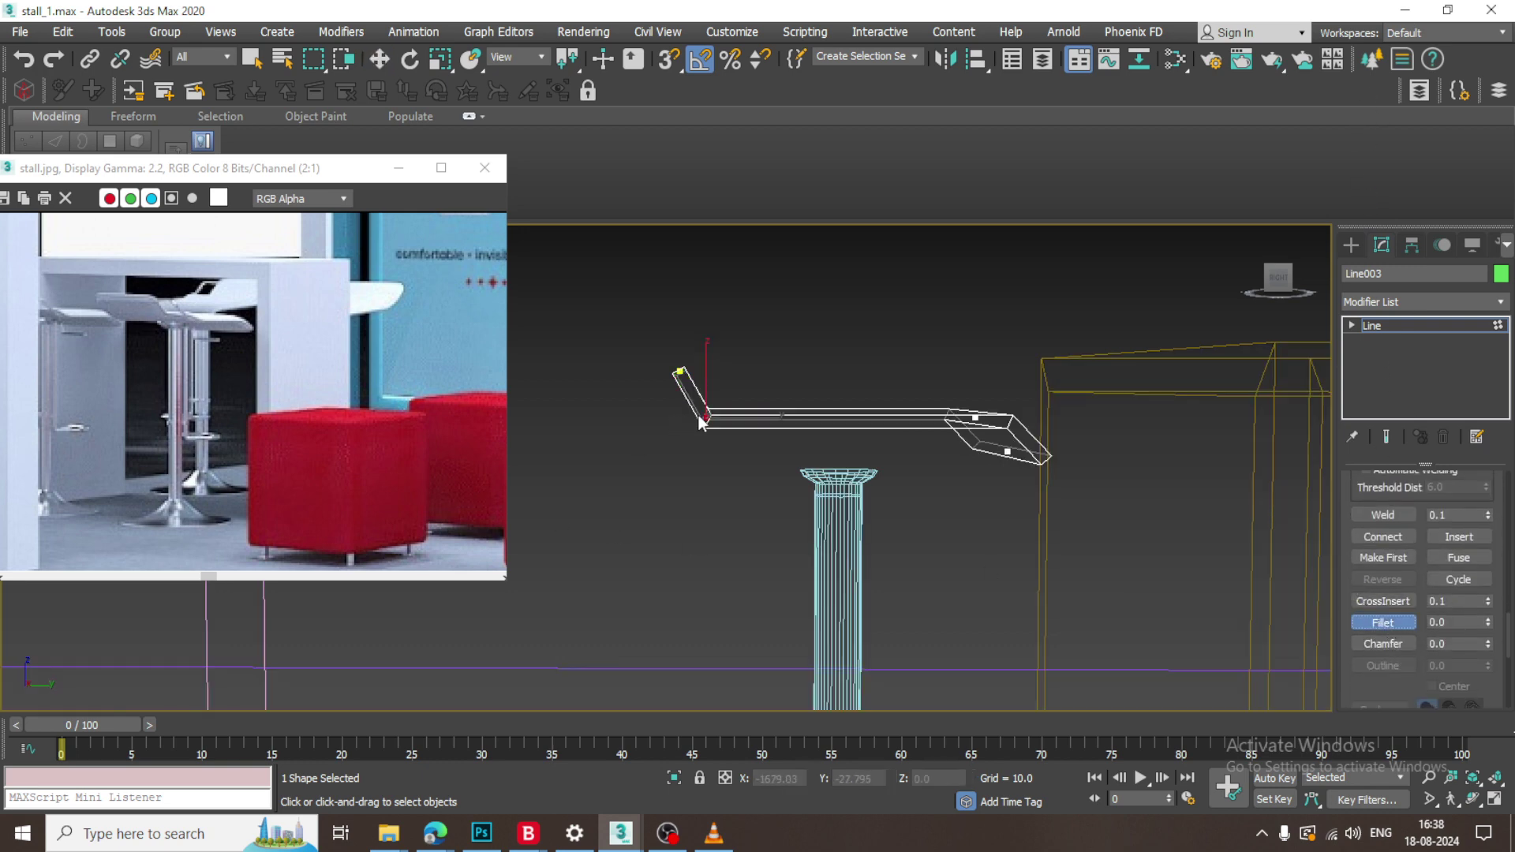
pyautogui.press('F3')
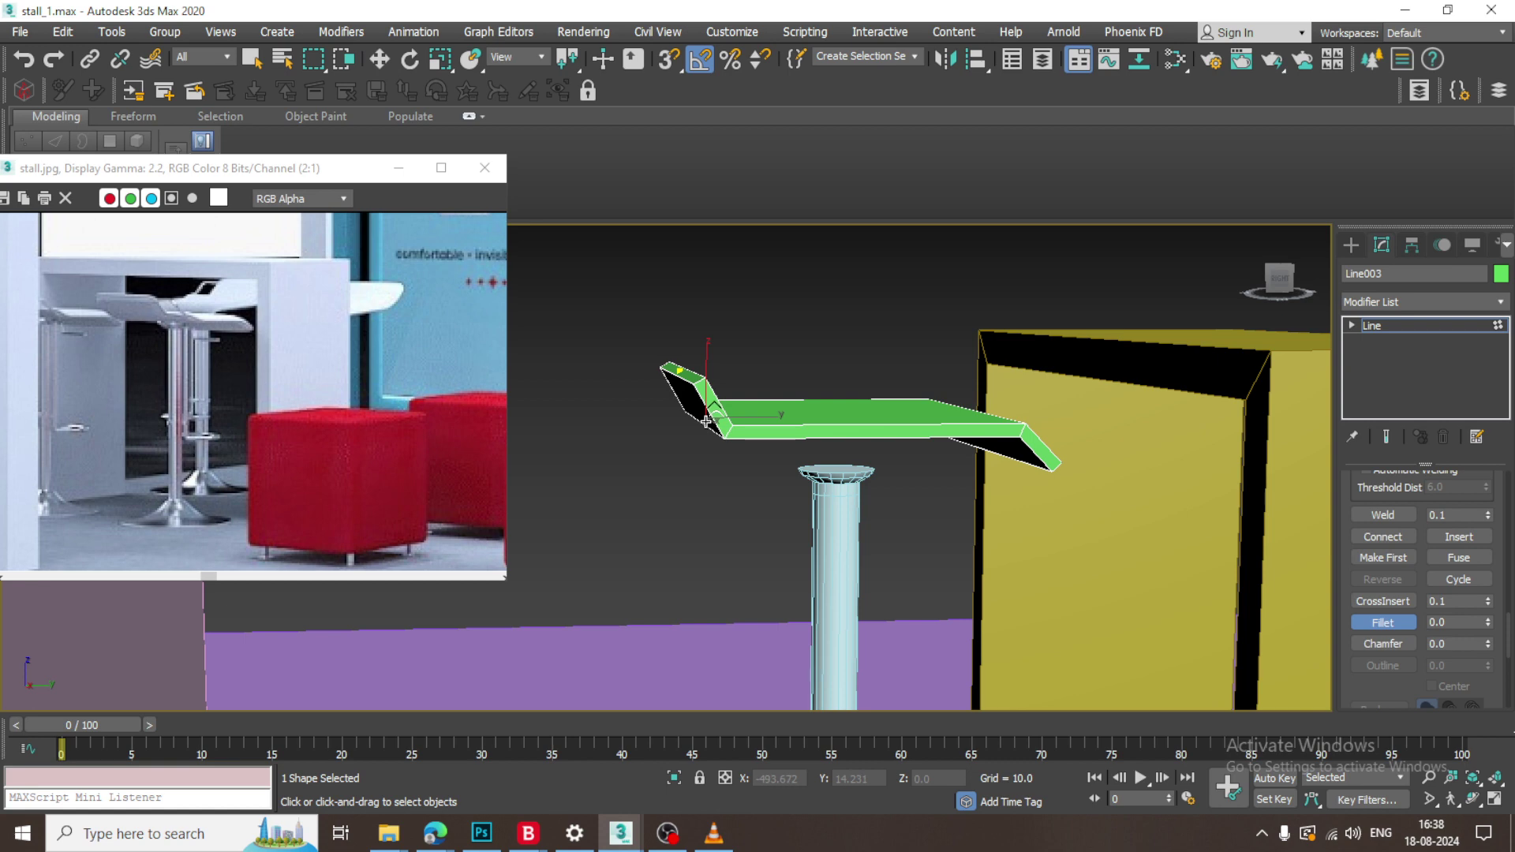
pyautogui.moveTo(706, 421); pyautogui.dragTo(705, 420)
# Fillet the seat's bend at the downturned end with a radius of about 0.748 and leave vertex editing.
pyautogui.keyDown('alt'); pyautogui.moveTo(949, 478); pyautogui.dragTo(917, 475, button='middle'); pyautogui.keyUp('alt')
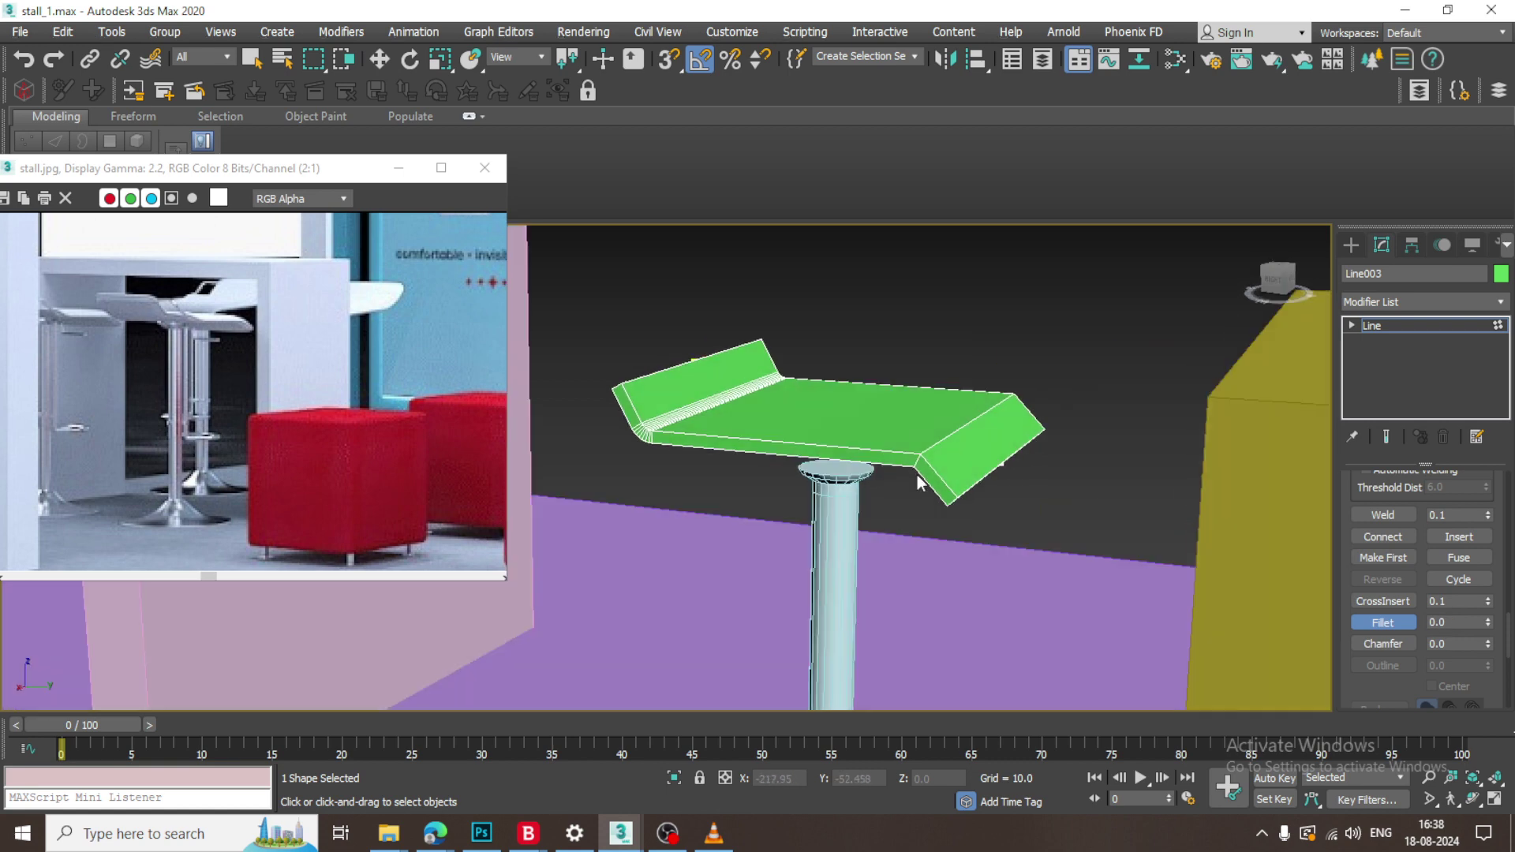
pyautogui.press('F3')
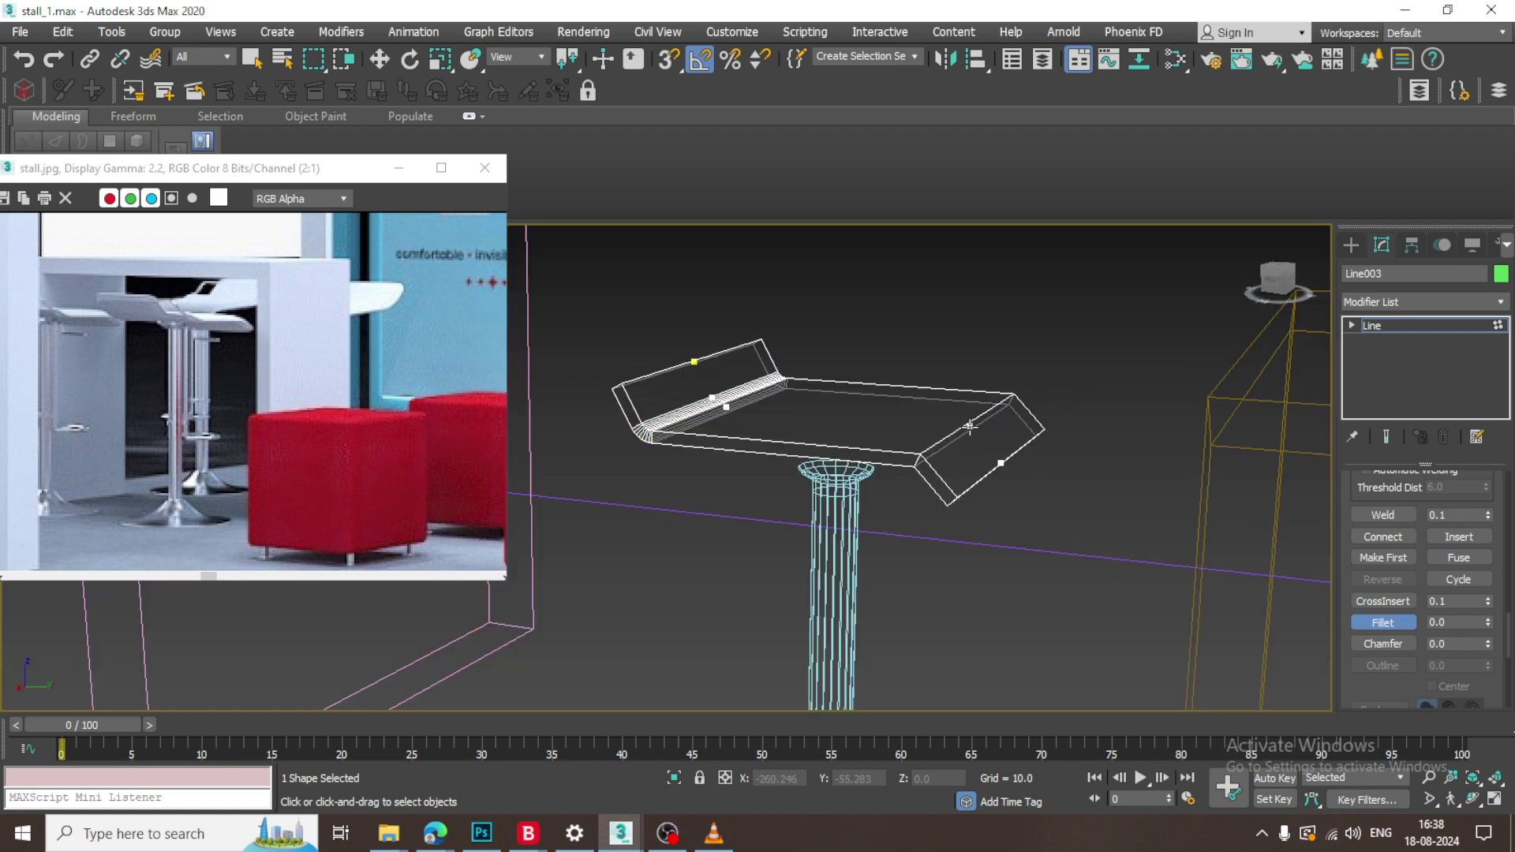
pyautogui.press('F3')
pyautogui.moveTo(970, 426); pyautogui.dragTo(970, 422)
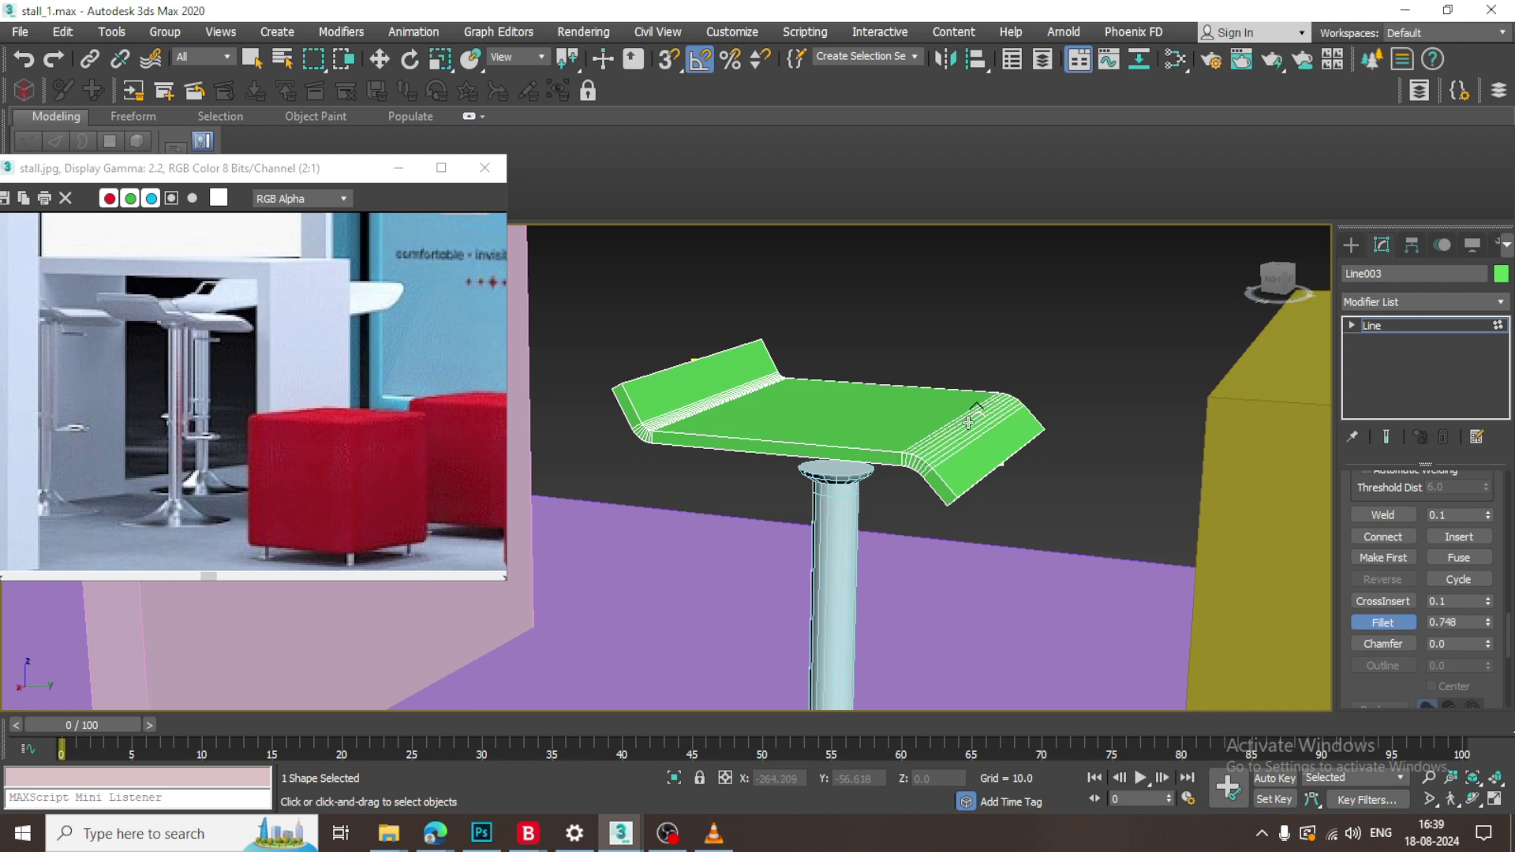
pyautogui.keyDown('alt'); pyautogui.moveTo(972, 422); pyautogui.dragTo(1024, 403, button='middle'); pyautogui.keyUp('alt')
pyautogui.press('w')
pyautogui.click(1461, 325)
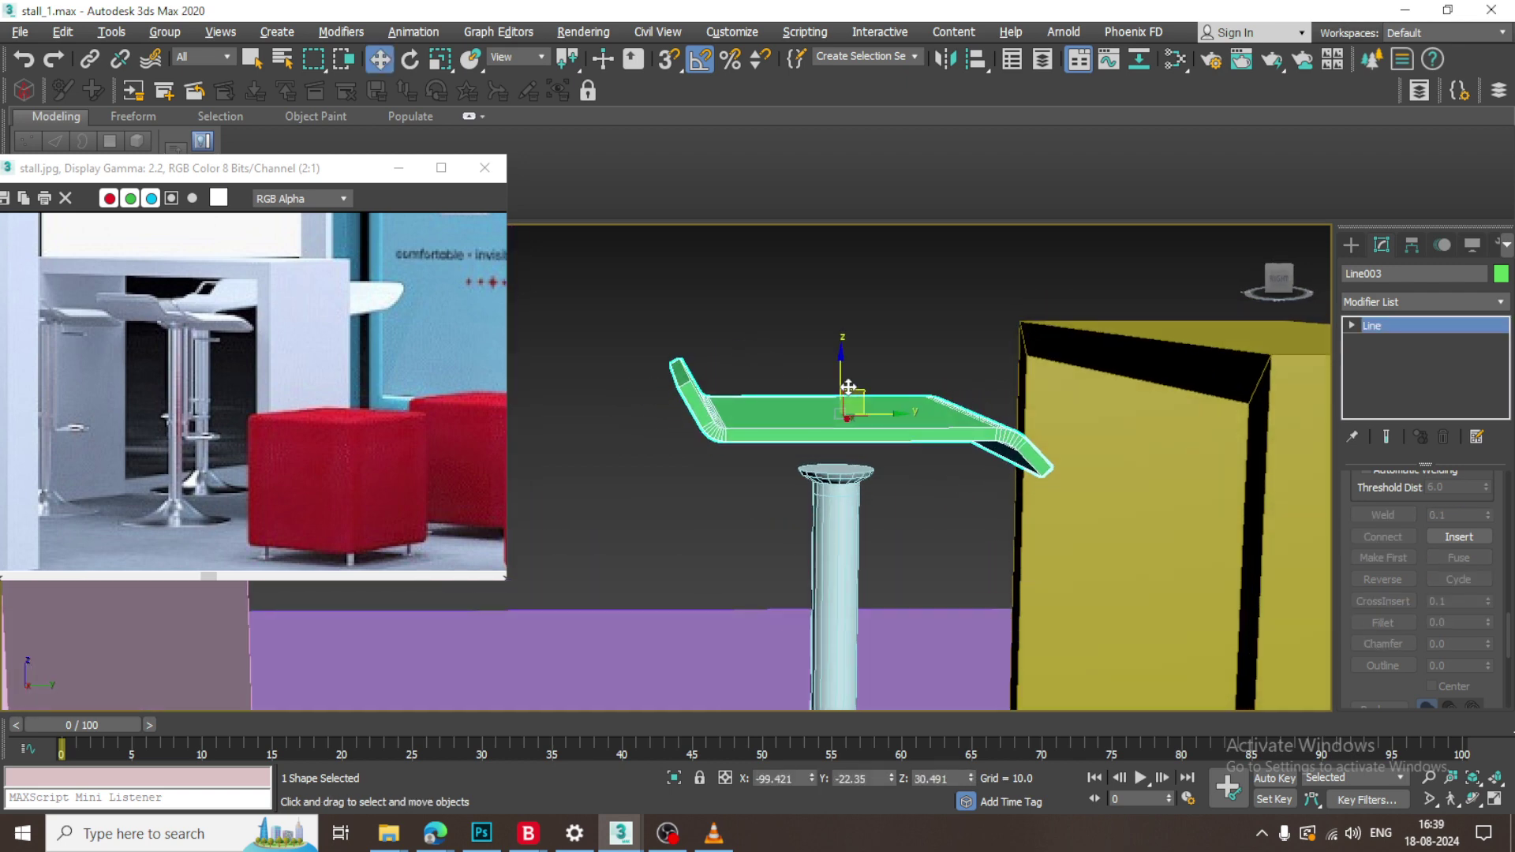
# Lower the seat onto the post's flared top, to a Z position of about 27.823.
pyautogui.moveTo(843, 395); pyautogui.dragTo(862, 415)
pyautogui.hotkey('alt', 'w')
pyautogui.moveTo(1030, 322); pyautogui.dragTo(974, 330, button='middle')
pyautogui.press('z')
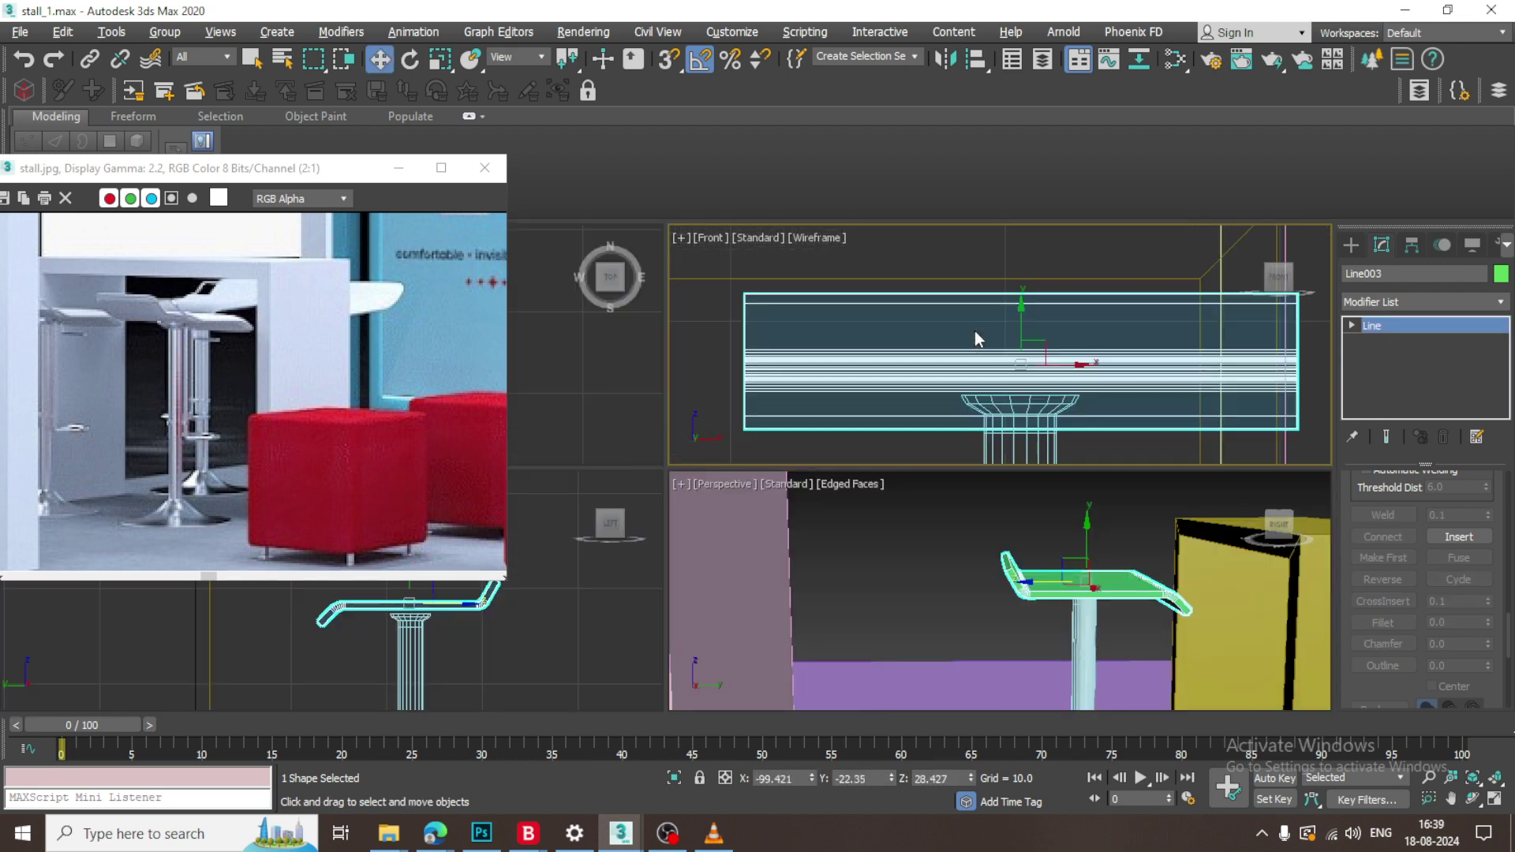
pyautogui.hotkey('alt', 'w')
pyautogui.hotkey('alt', 'w')
pyautogui.moveTo(494, 626); pyautogui.dragTo(454, 619, button='middle')
pyautogui.hotkey('alt', 'w')
pyautogui.scroll(5, 702, 470)
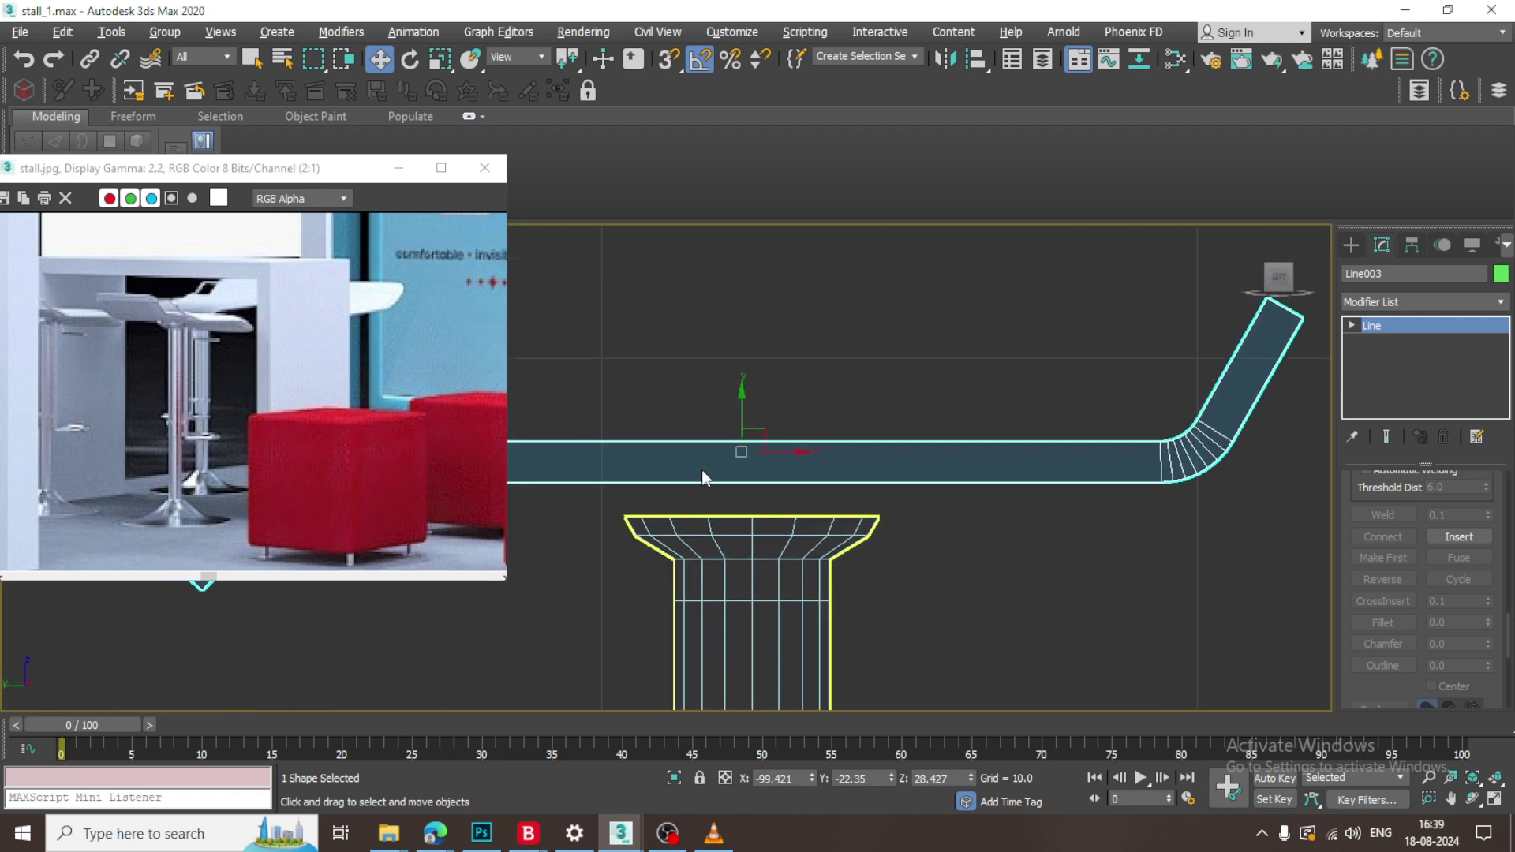
pyautogui.moveTo(741, 415); pyautogui.dragTo(754, 442)
pyautogui.hotkey('alt', 'w')
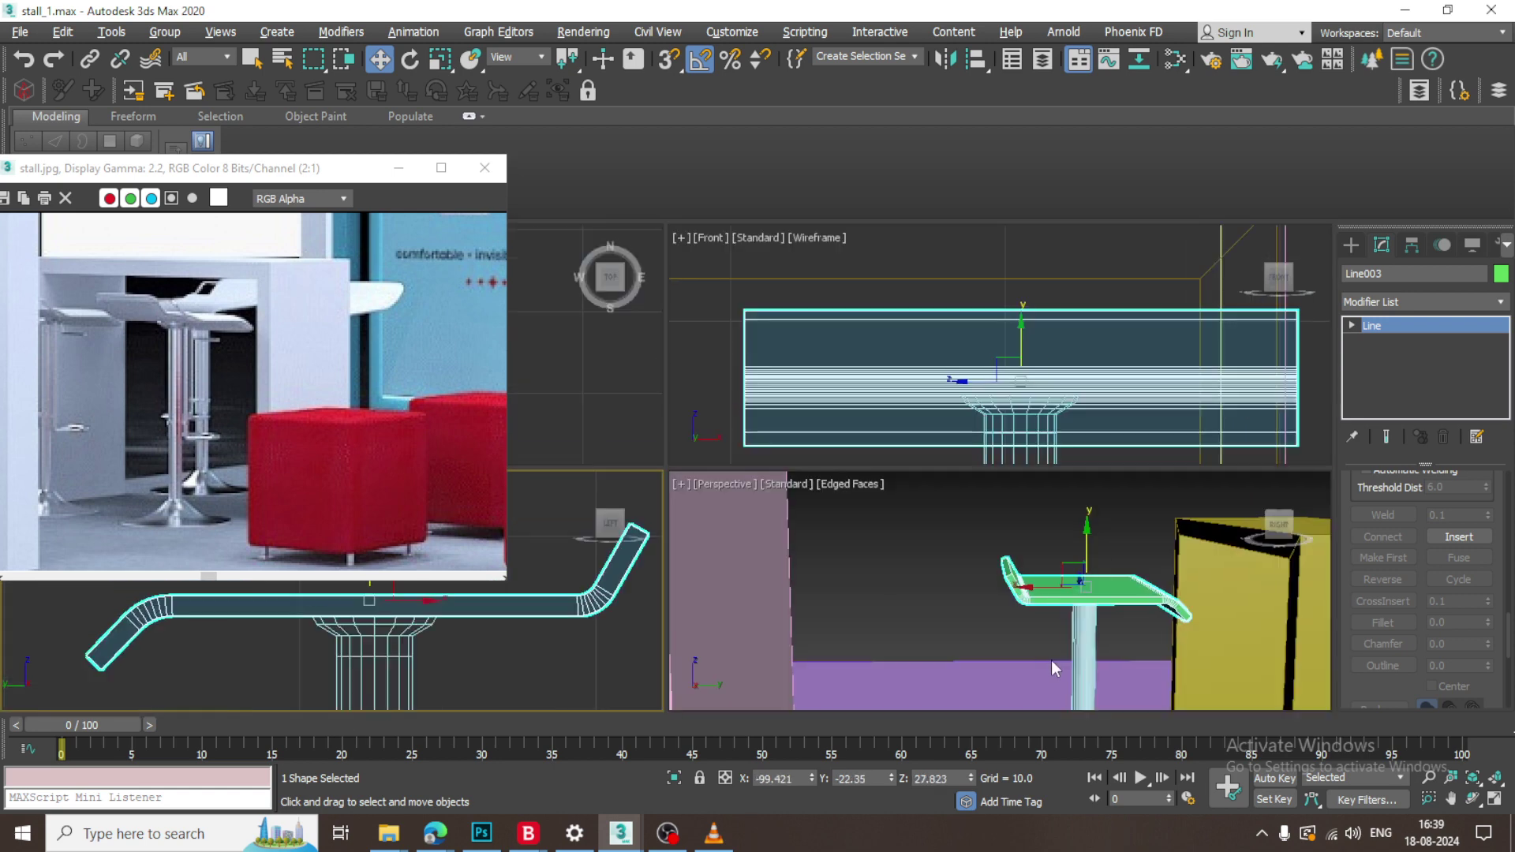
# Extend the seat's upturned end by moving its end vertex outward and upward to about Y -31.944, Z 30.871.
pyautogui.middleClick(1051, 660)
pyautogui.hotkey('alt', 'w')
pyautogui.keyDown('alt'); pyautogui.moveTo(999, 550); pyautogui.dragTo(893, 565, button='middle'); pyautogui.keyUp('alt')
pyautogui.hotkey('alt', 'w')
pyautogui.middleClick(536, 656)
pyautogui.hotkey('alt', 'w')
pyautogui.moveTo(699, 544); pyautogui.dragTo(506, 611, button='middle')
pyautogui.press('1')
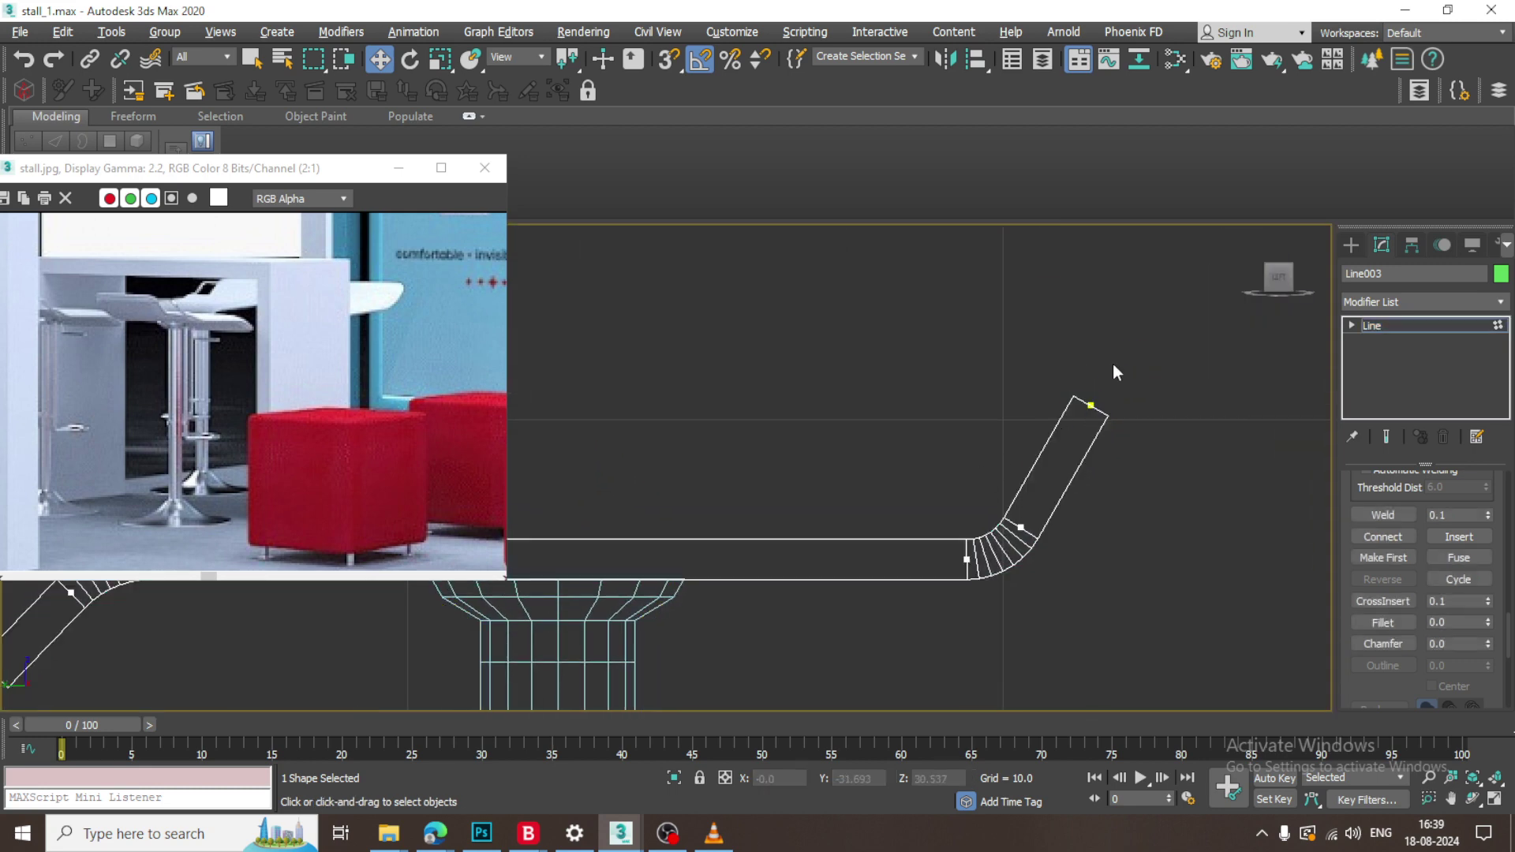
pyautogui.click(1091, 405)
pyautogui.moveTo(1110, 378); pyautogui.dragTo(1137, 346)
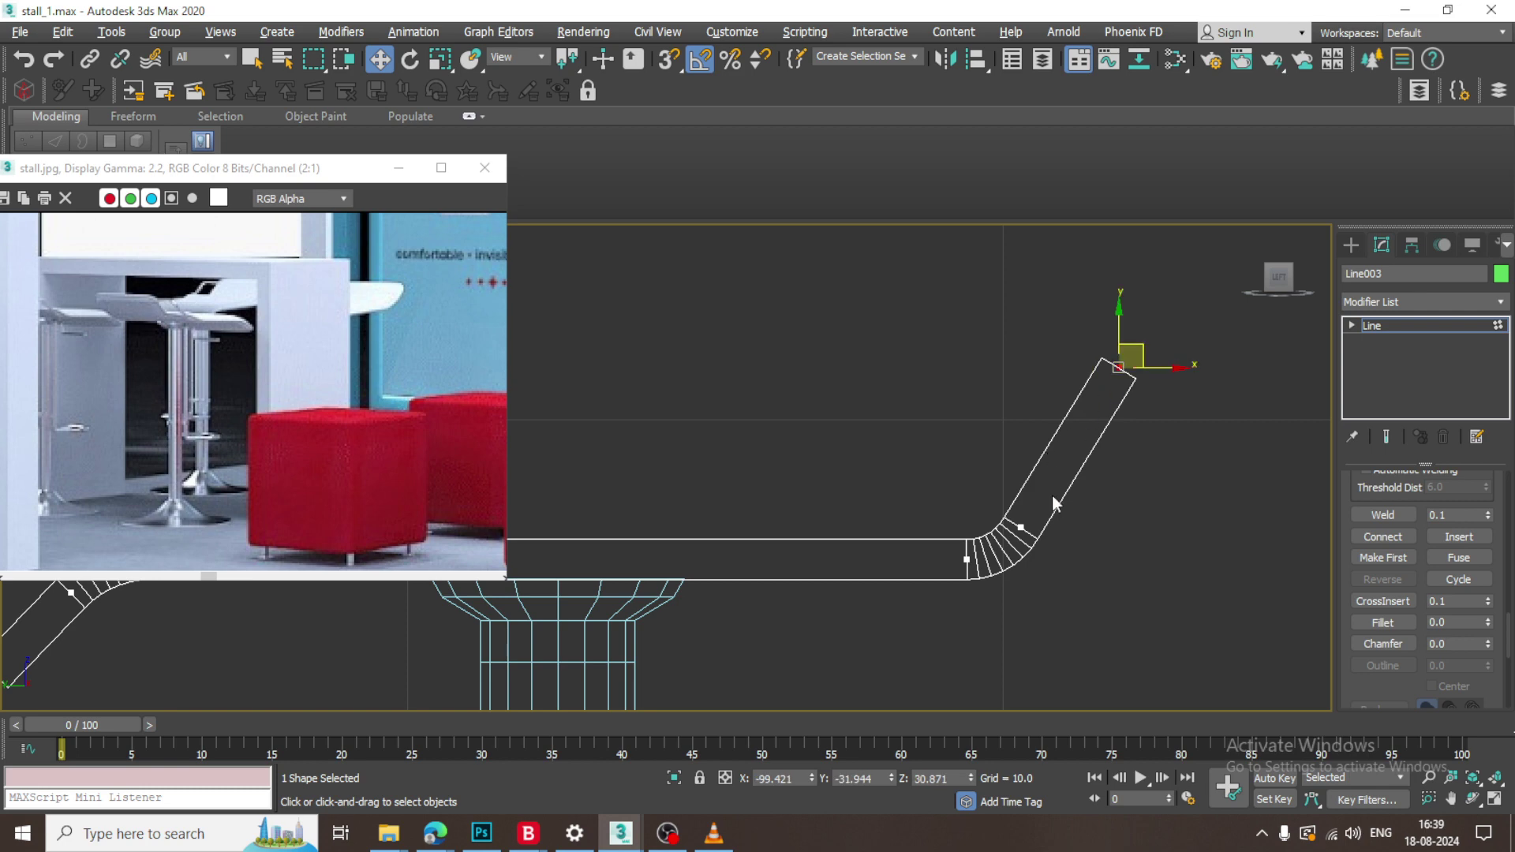
# With viewport rendering turned off, draw a three-point lever line starting at the post below the seat, running outward and then sloping down.
pyautogui.moveTo(1053, 495); pyautogui.dragTo(985, 501, button='middle')
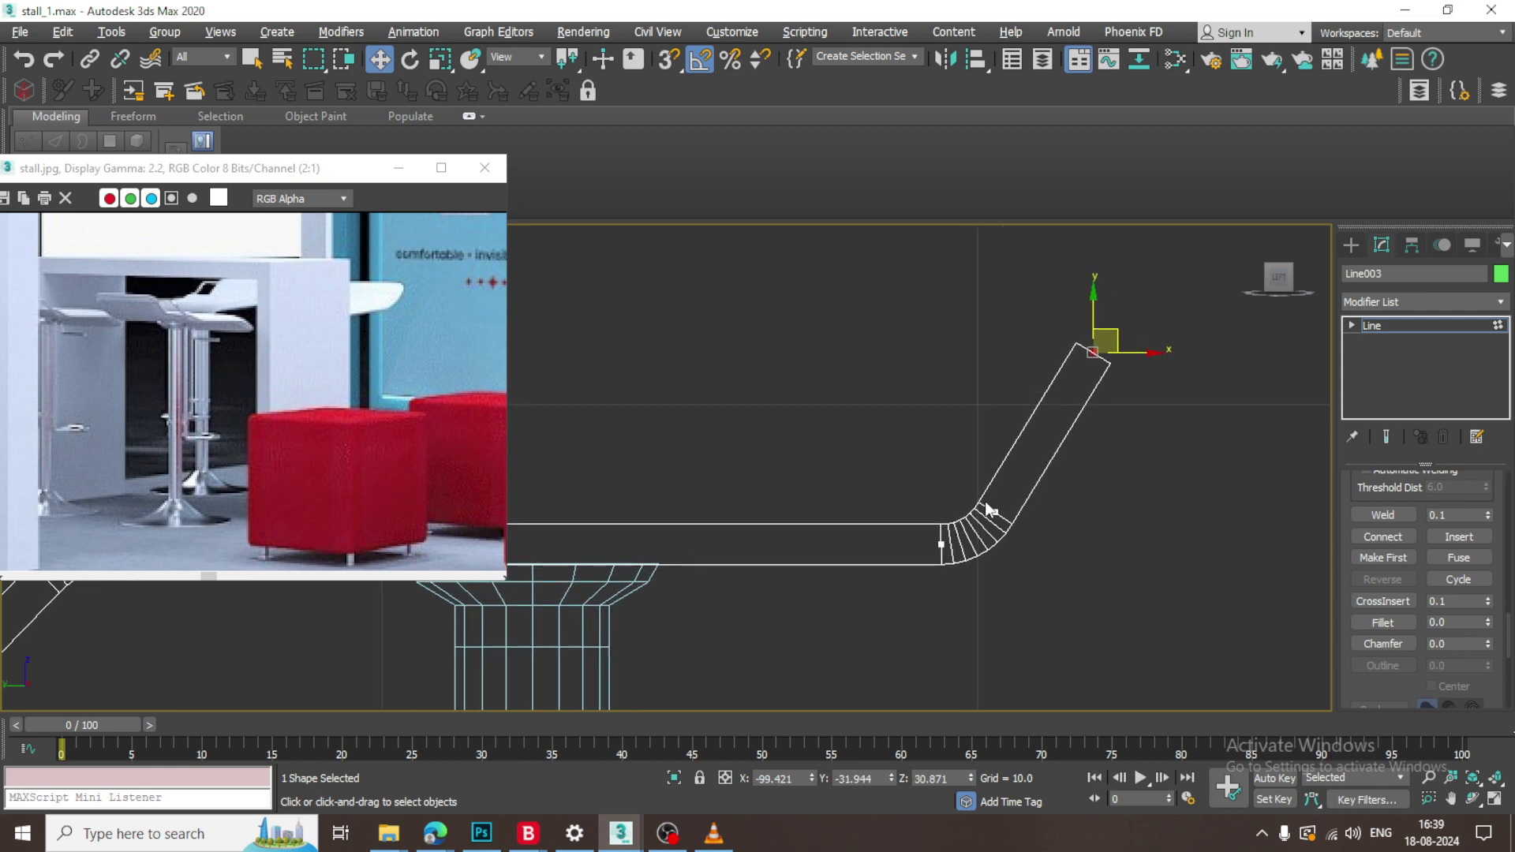
pyautogui.hotkey('alt', 'w')
pyautogui.moveTo(1103, 369); pyautogui.dragTo(1019, 294, button='middle')
pyautogui.hotkey('alt', 'w')
pyautogui.press('z')
pyautogui.scroll(-3, 1017, 368)
pyautogui.click(1351, 246)
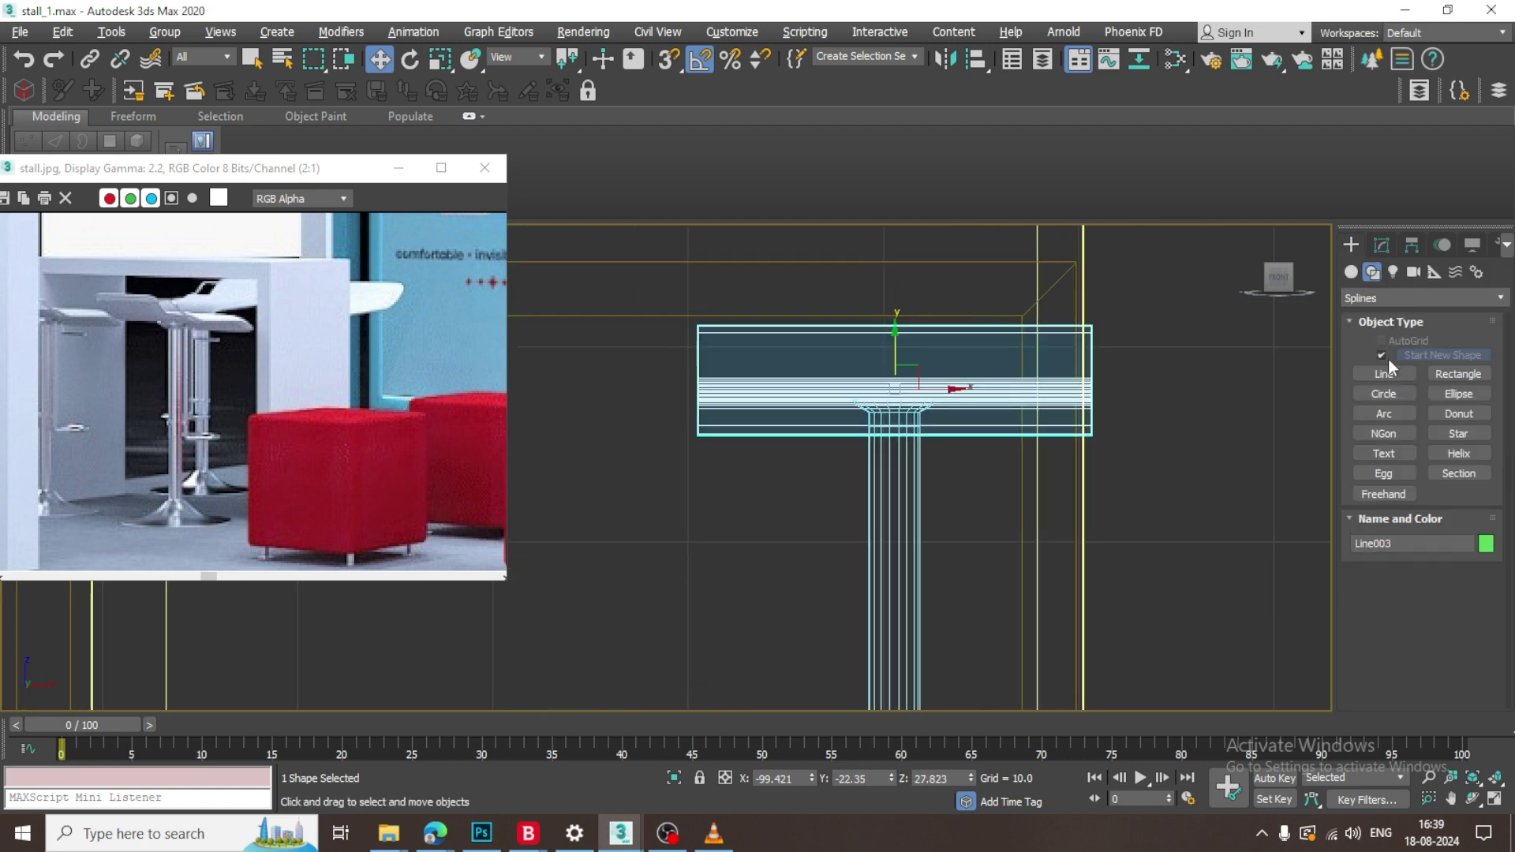
pyautogui.click(1384, 374)
pyautogui.moveTo(961, 452); pyautogui.dragTo(868, 431, button='middle')
pyautogui.click(1366, 610)
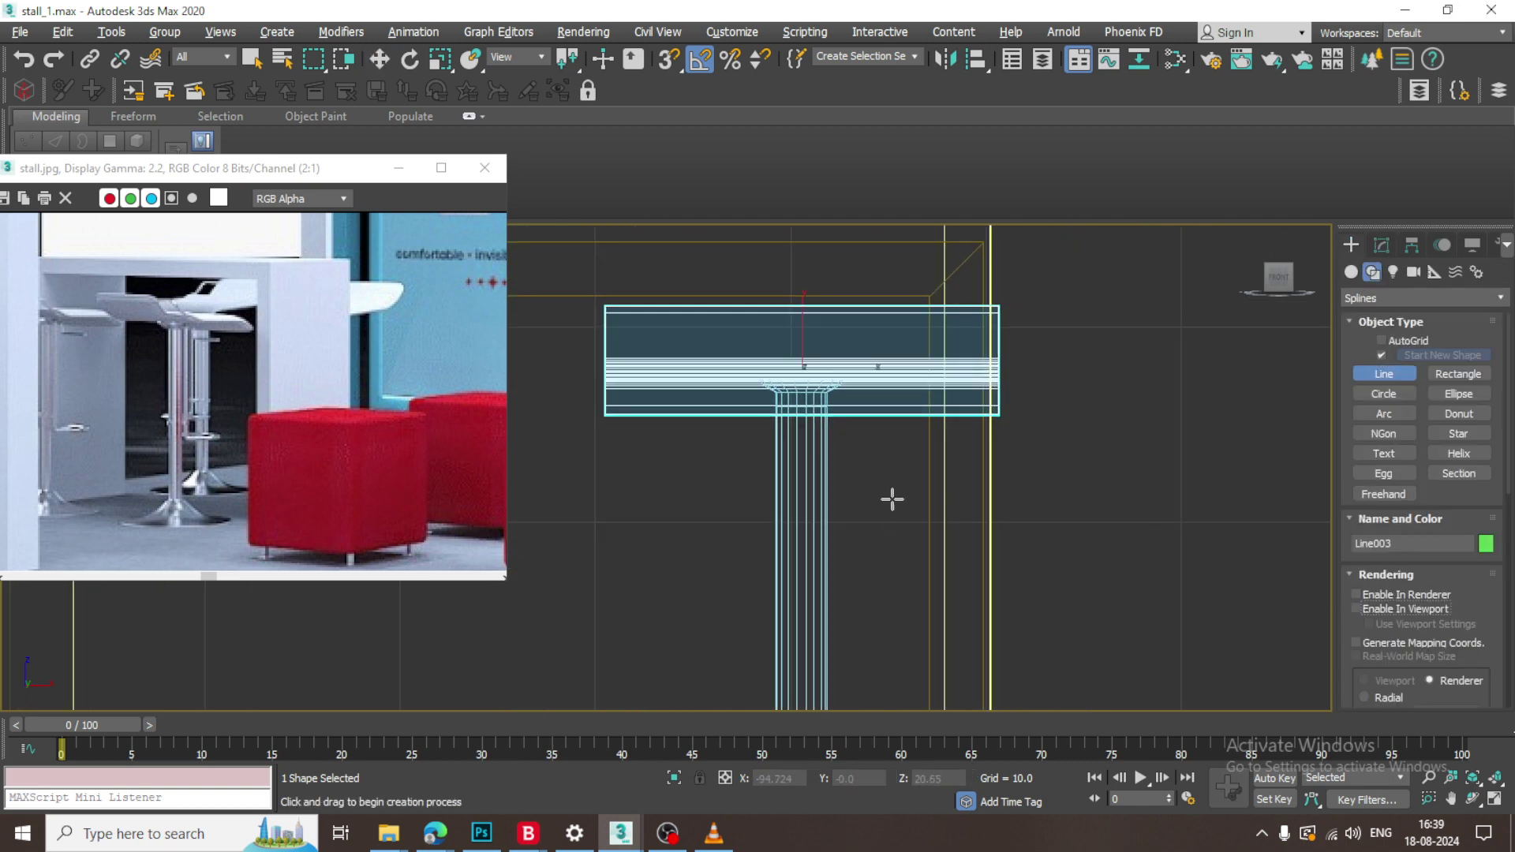
pyautogui.click(823, 425)
pyautogui.click(915, 425)
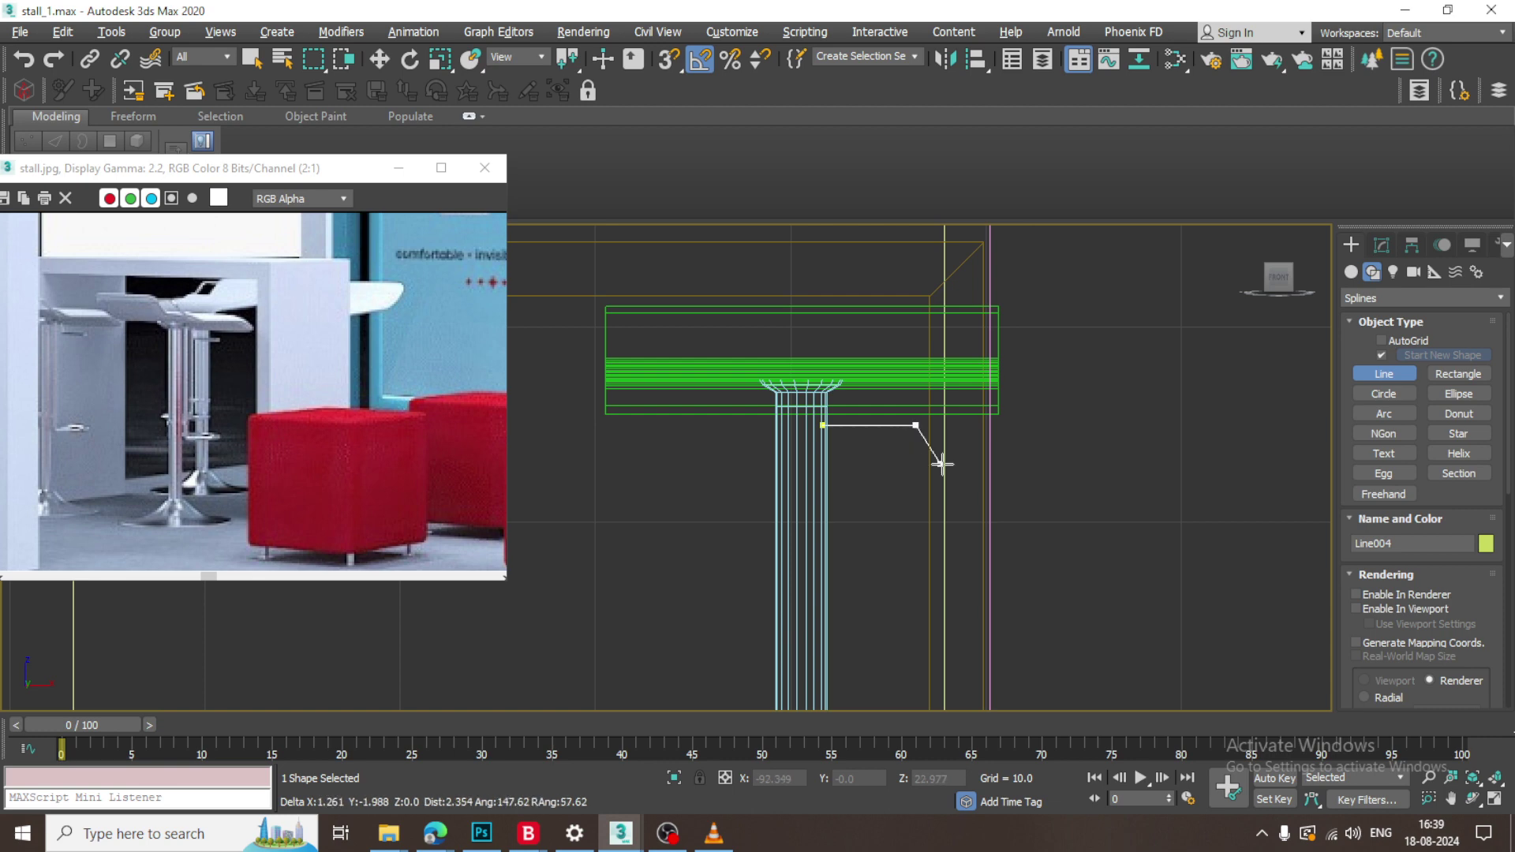
pyautogui.click(962, 480)
pyautogui.rightClick(963, 480)
pyautogui.rightClick(977, 477)
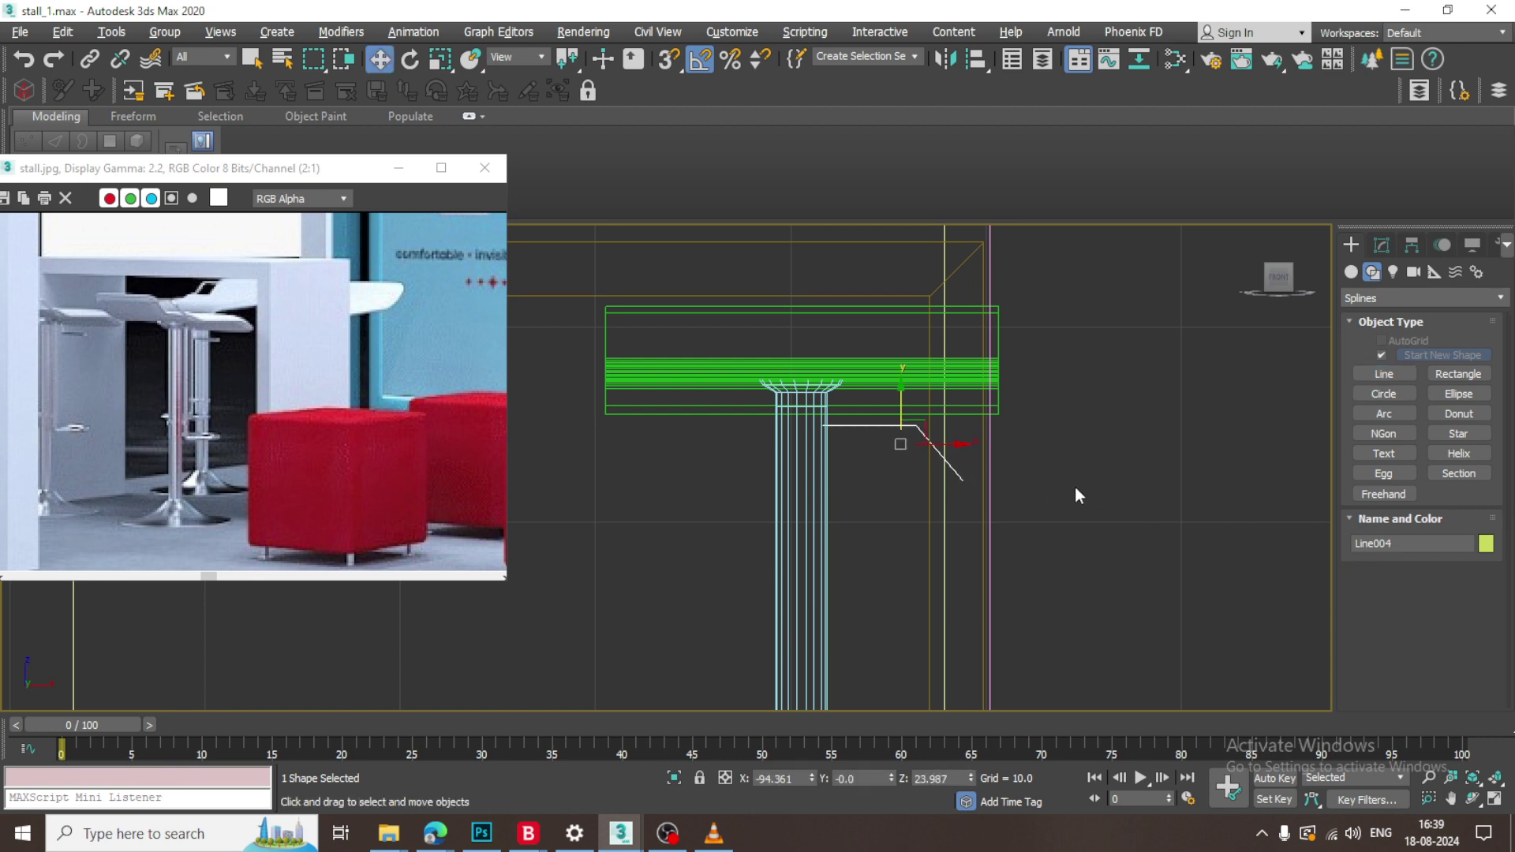
# Make the lever line renderable in the viewport with a radial section about 0.39 thick.
pyautogui.click(1381, 246)
pyautogui.scroll(5, 1351, 525)
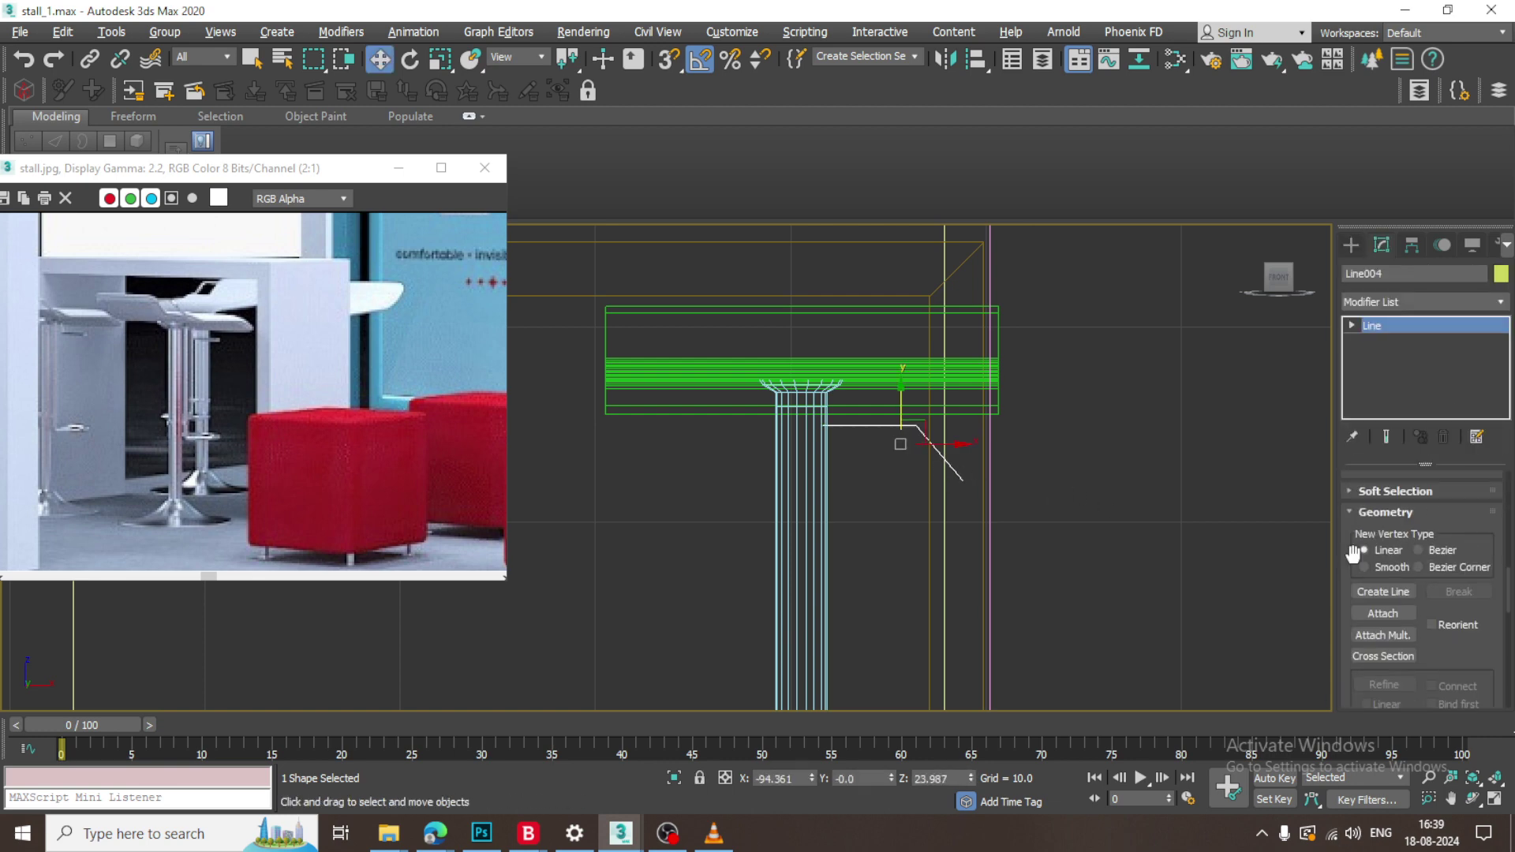
pyautogui.moveTo(1352, 471); pyautogui.dragTo(1362, 621)
pyautogui.click(1357, 503)
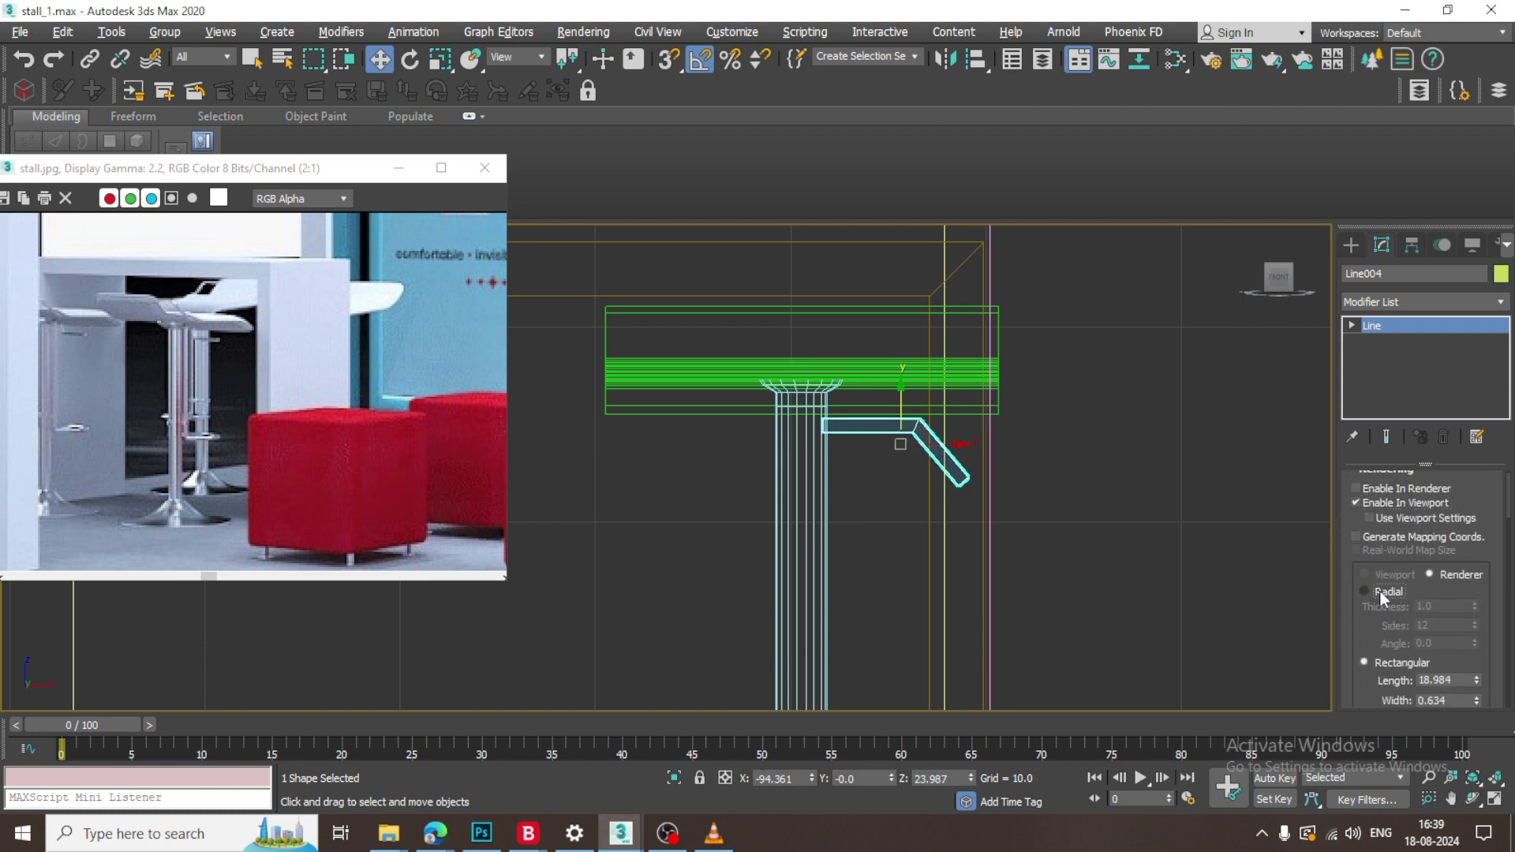
pyautogui.click(1381, 590)
pyautogui.moveTo(1475, 608); pyautogui.dragTo(1494, 659)
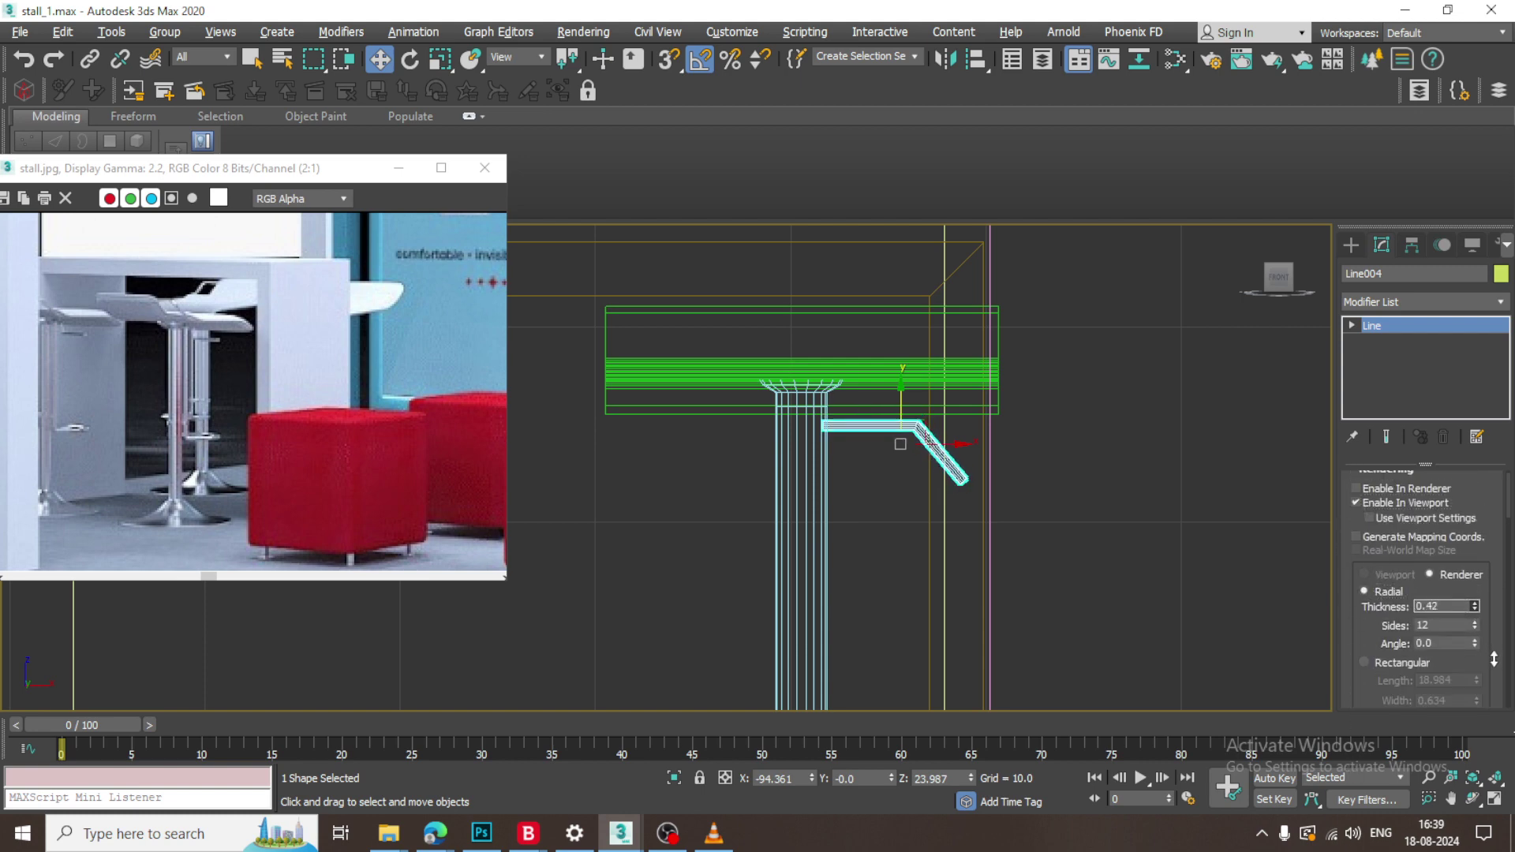
# Move the lever onto the stool's post just under the seat, to about Y -22.764, Z 24.457.
pyautogui.hotkey('alt', 'w')
pyautogui.middleClick(1001, 565)
pyautogui.press('z')
pyautogui.hotkey('alt', 'w')
pyautogui.scroll(-4, 999, 559)
pyautogui.keyDown('alt'); pyautogui.moveTo(998, 558); pyautogui.dragTo(1144, 514, button='middle'); pyautogui.keyUp('alt')
pyautogui.scroll(-3, 1001, 556)
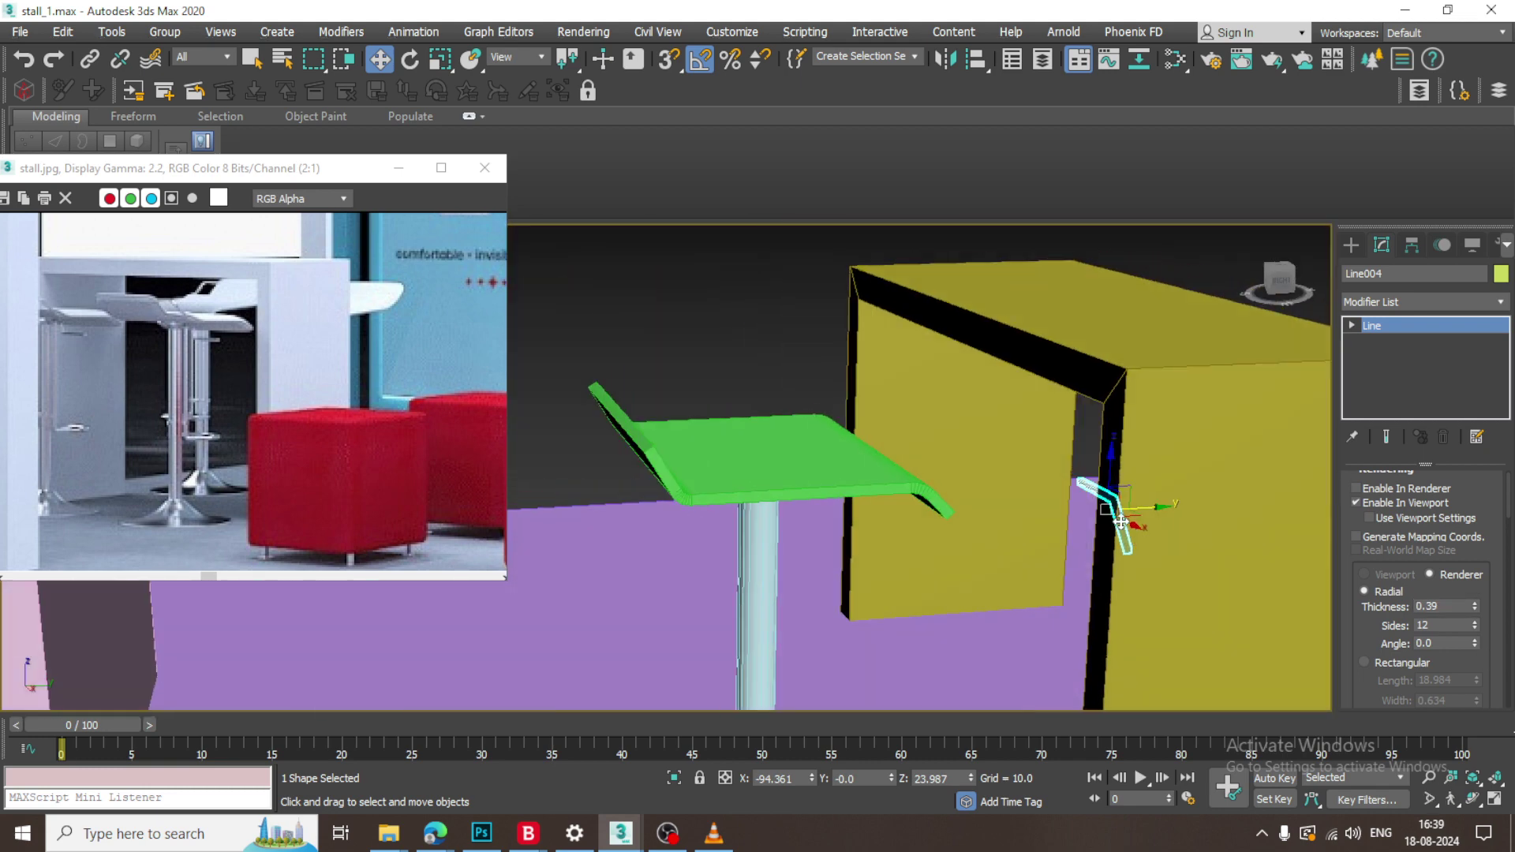
pyautogui.moveTo(1121, 521); pyautogui.dragTo(773, 517)
pyautogui.press('f')
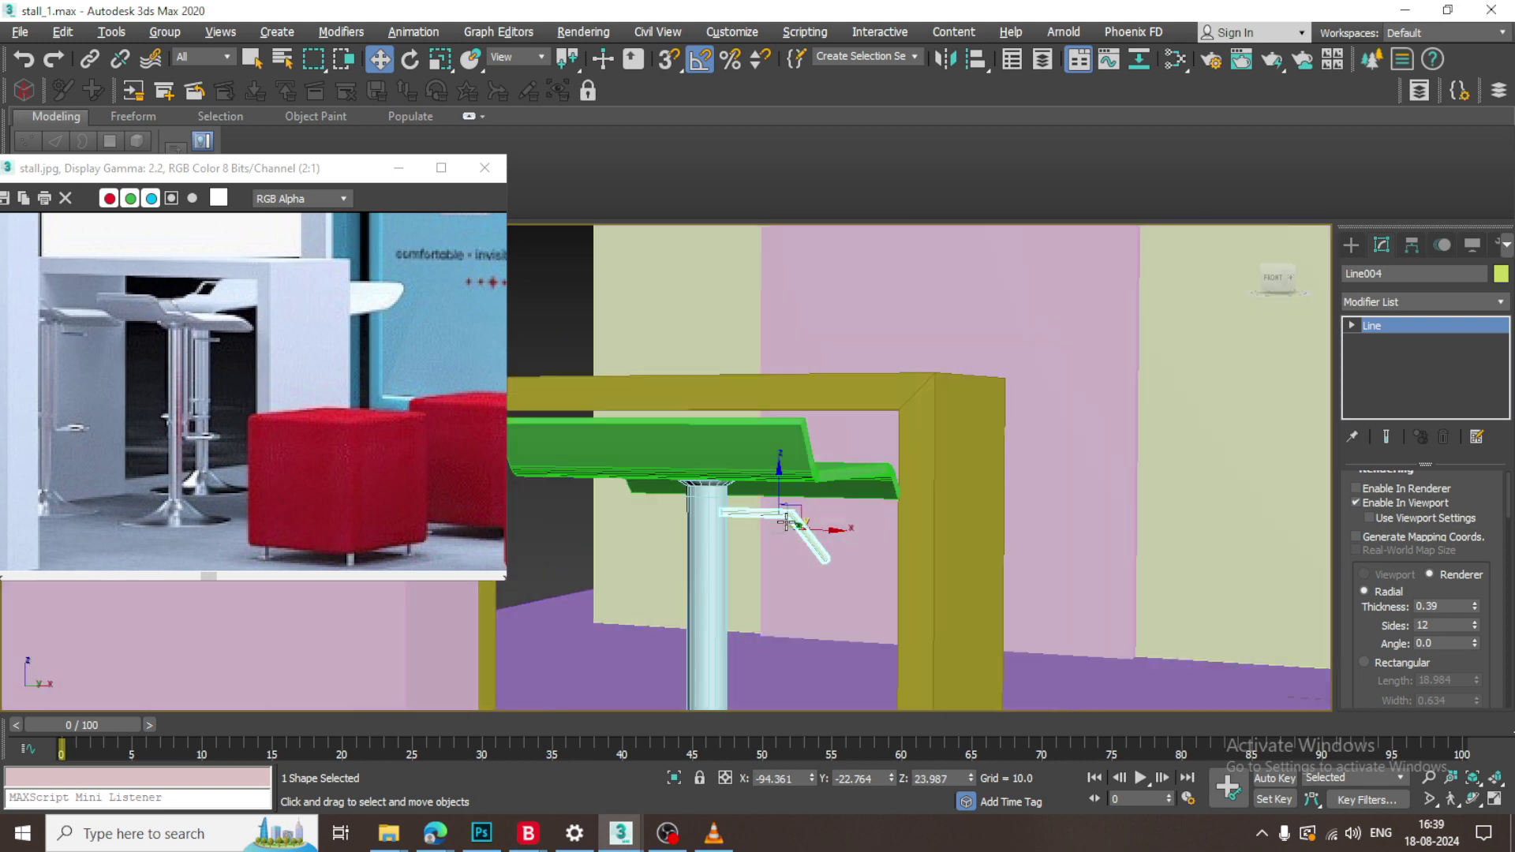
pyautogui.keyDown('alt'); pyautogui.moveTo(787, 522); pyautogui.dragTo(807, 498, button='middle'); pyautogui.keyUp('alt')
pyautogui.scroll(2, 807, 497)
pyautogui.moveTo(926, 453); pyautogui.dragTo(925, 440)
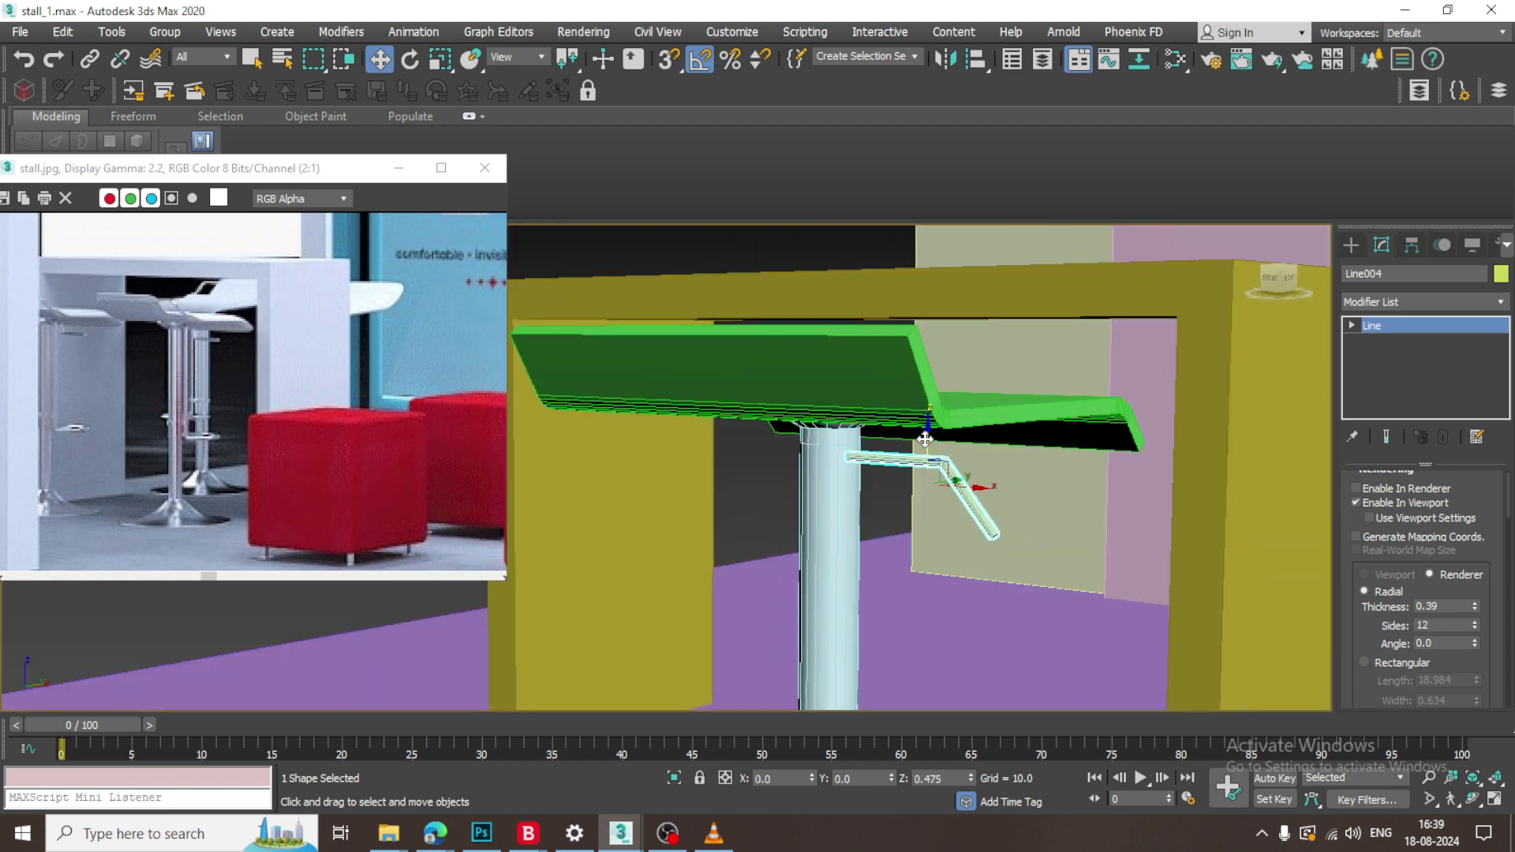
# Select the vertex at the lever spline's corner and activate Fillet for it.
pyautogui.keyDown('alt'); pyautogui.moveTo(921, 465); pyautogui.dragTo(981, 503, button='middle'); pyautogui.keyUp('alt')
pyautogui.scroll(3, 984, 503)
pyautogui.scroll(-3, 1029, 497)
pyautogui.moveTo(1119, 551); pyautogui.dragTo(1062, 454, button='middle')
pyautogui.scroll(3, 886, 363)
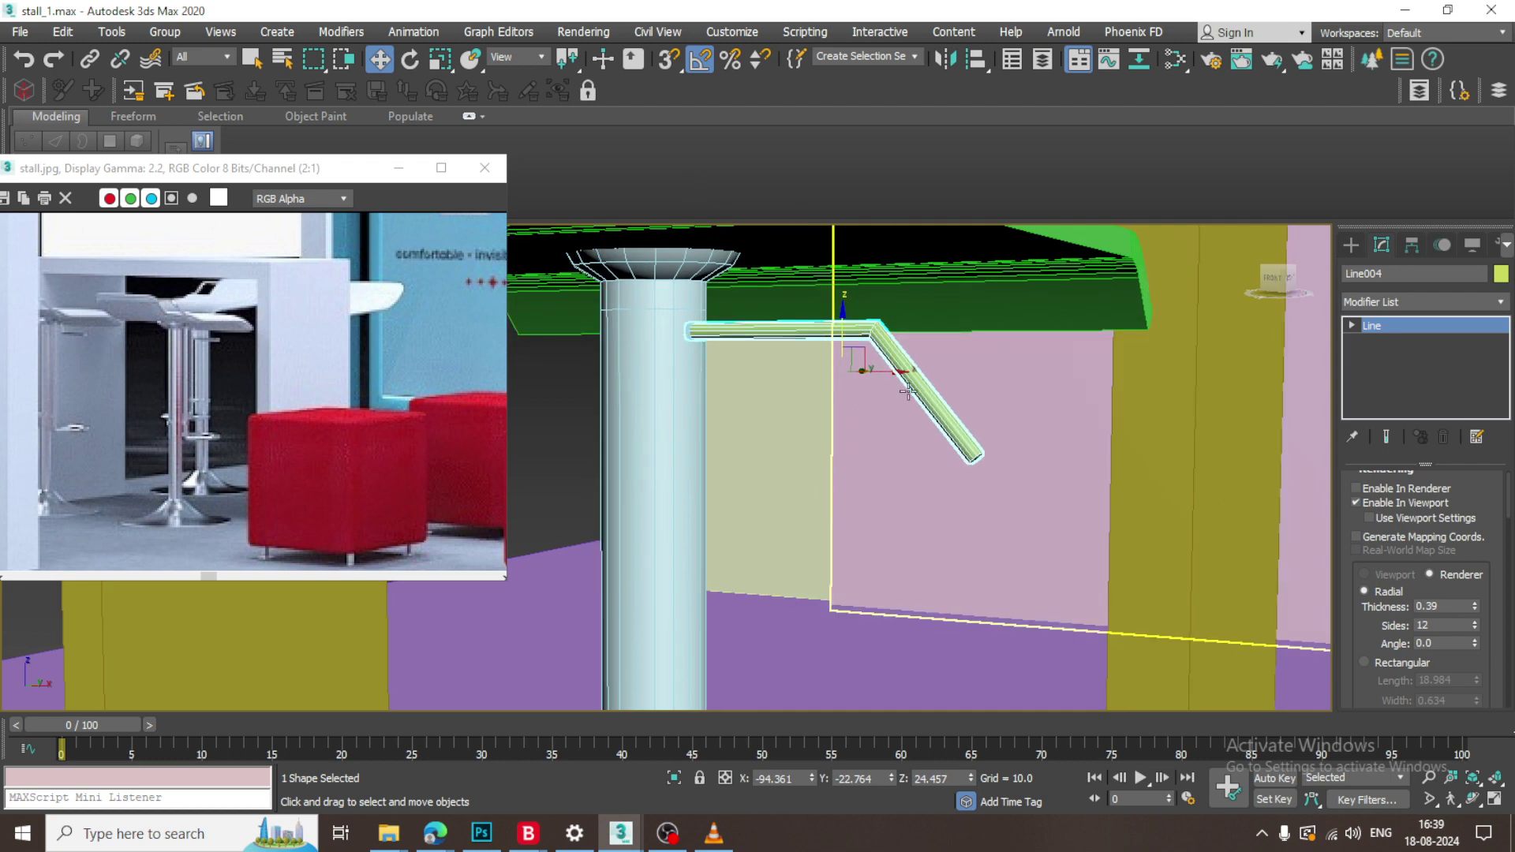
pyautogui.press('1')
pyautogui.click(878, 330)
pyautogui.moveTo(1385, 627); pyautogui.dragTo(1343, 282)
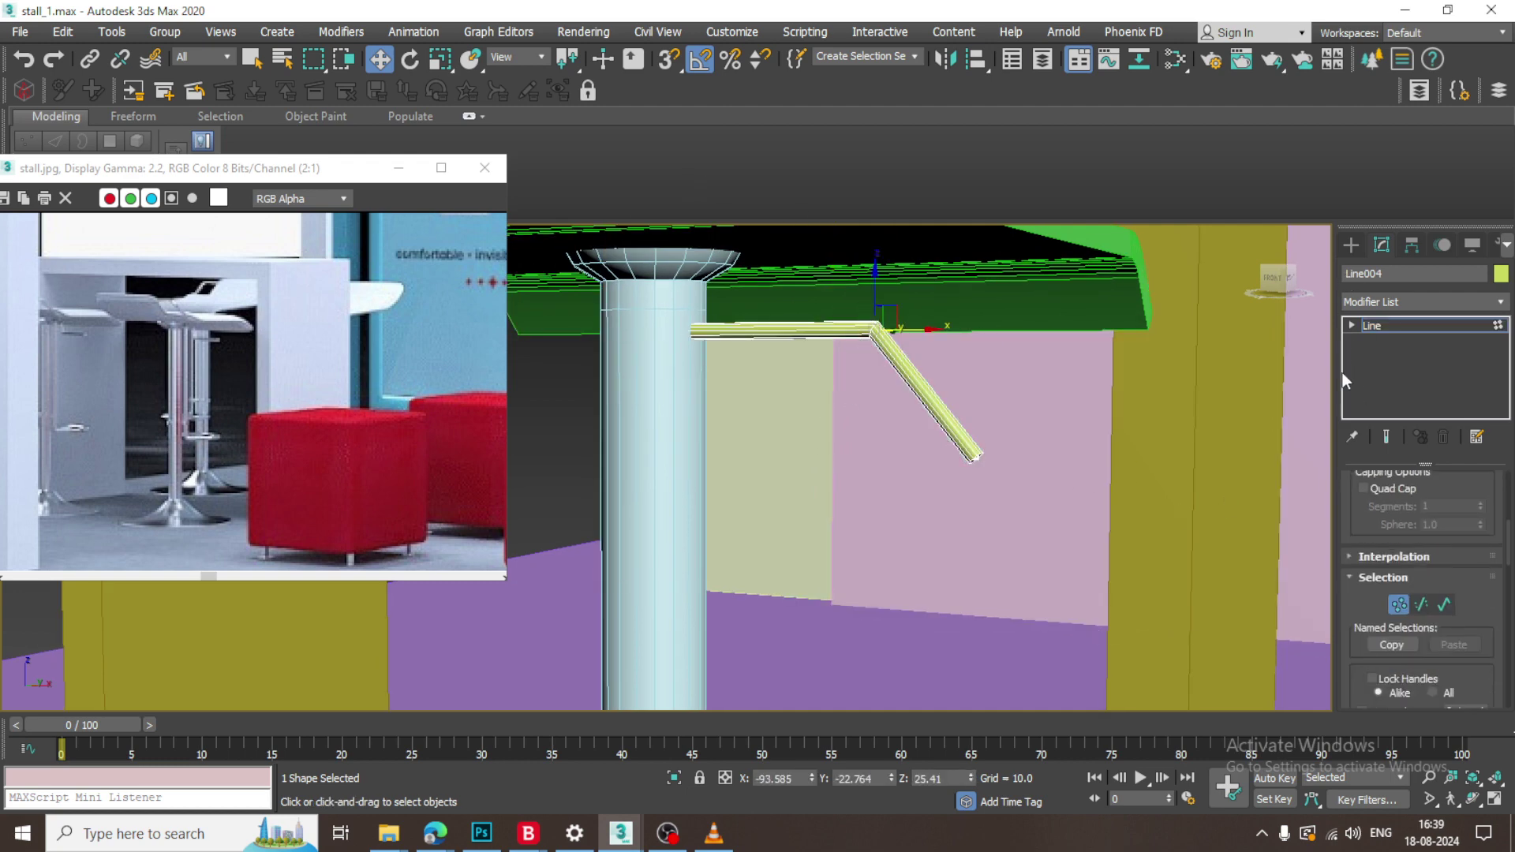
pyautogui.moveTo(1450, 652); pyautogui.dragTo(1450, 272)
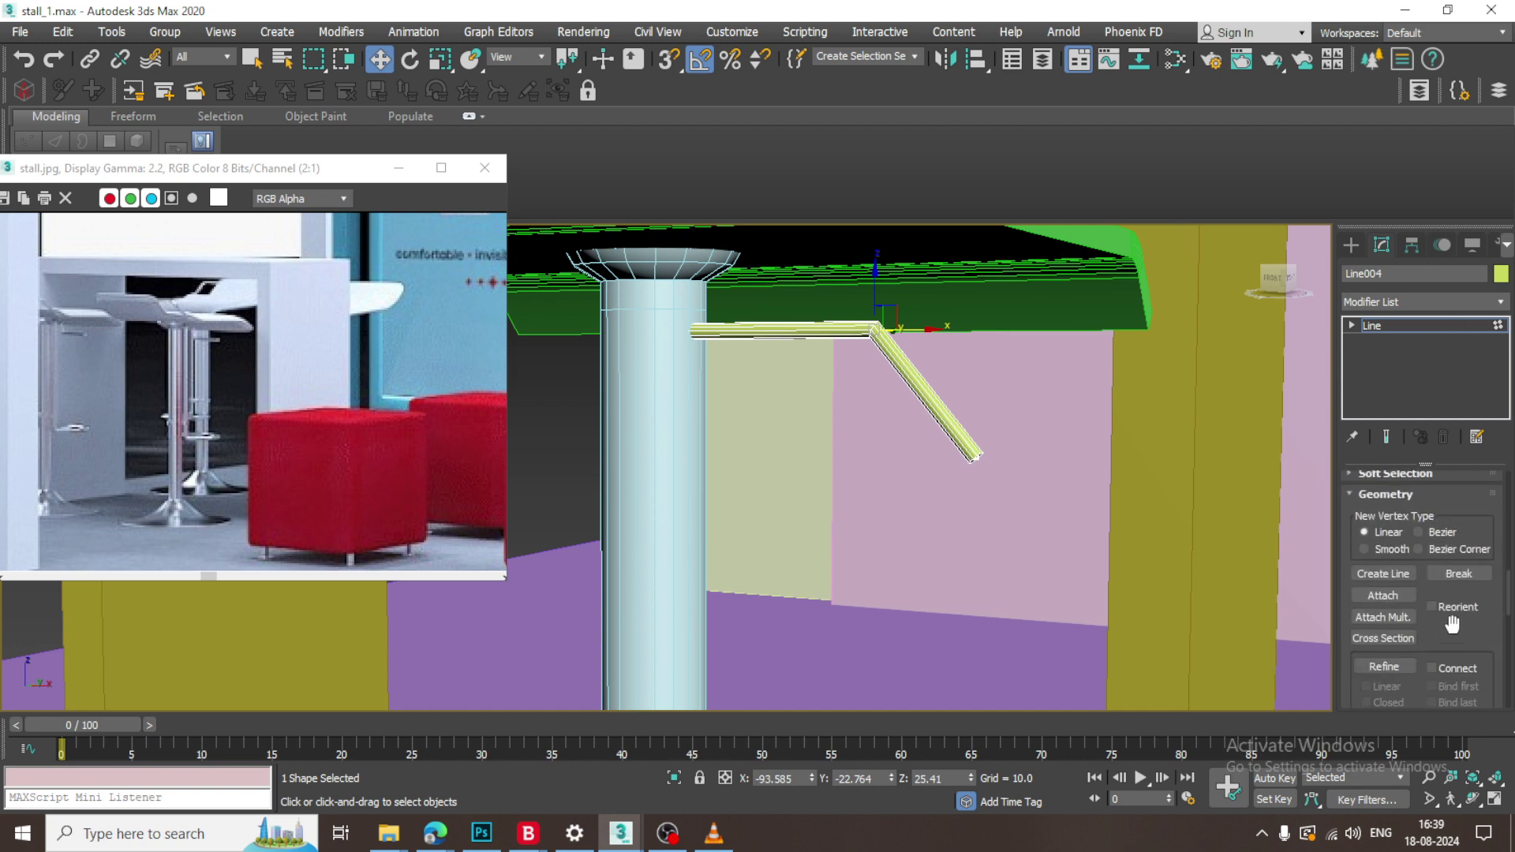
pyautogui.moveTo(1452, 625); pyautogui.dragTo(1472, 340)
pyautogui.click(1377, 678)
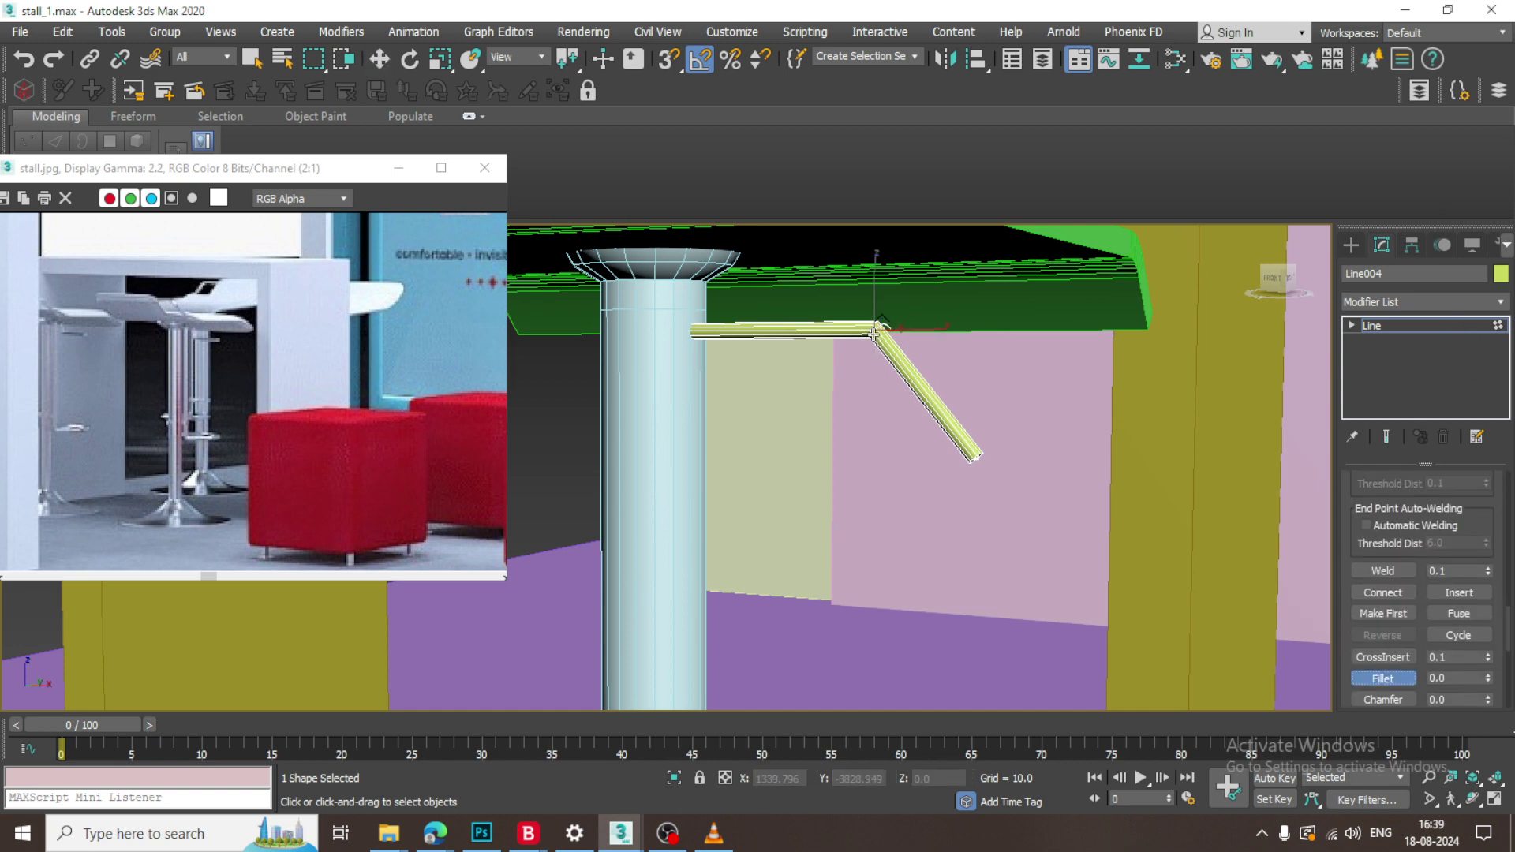
# Try a large fillet on the lever's corner vertex and undo it.
pyautogui.moveTo(871, 306); pyautogui.dragTo(887, 335)
pyautogui.hotkey('ctrl', 'z')
pyautogui.moveTo(891, 334); pyautogui.dragTo(891, 337)
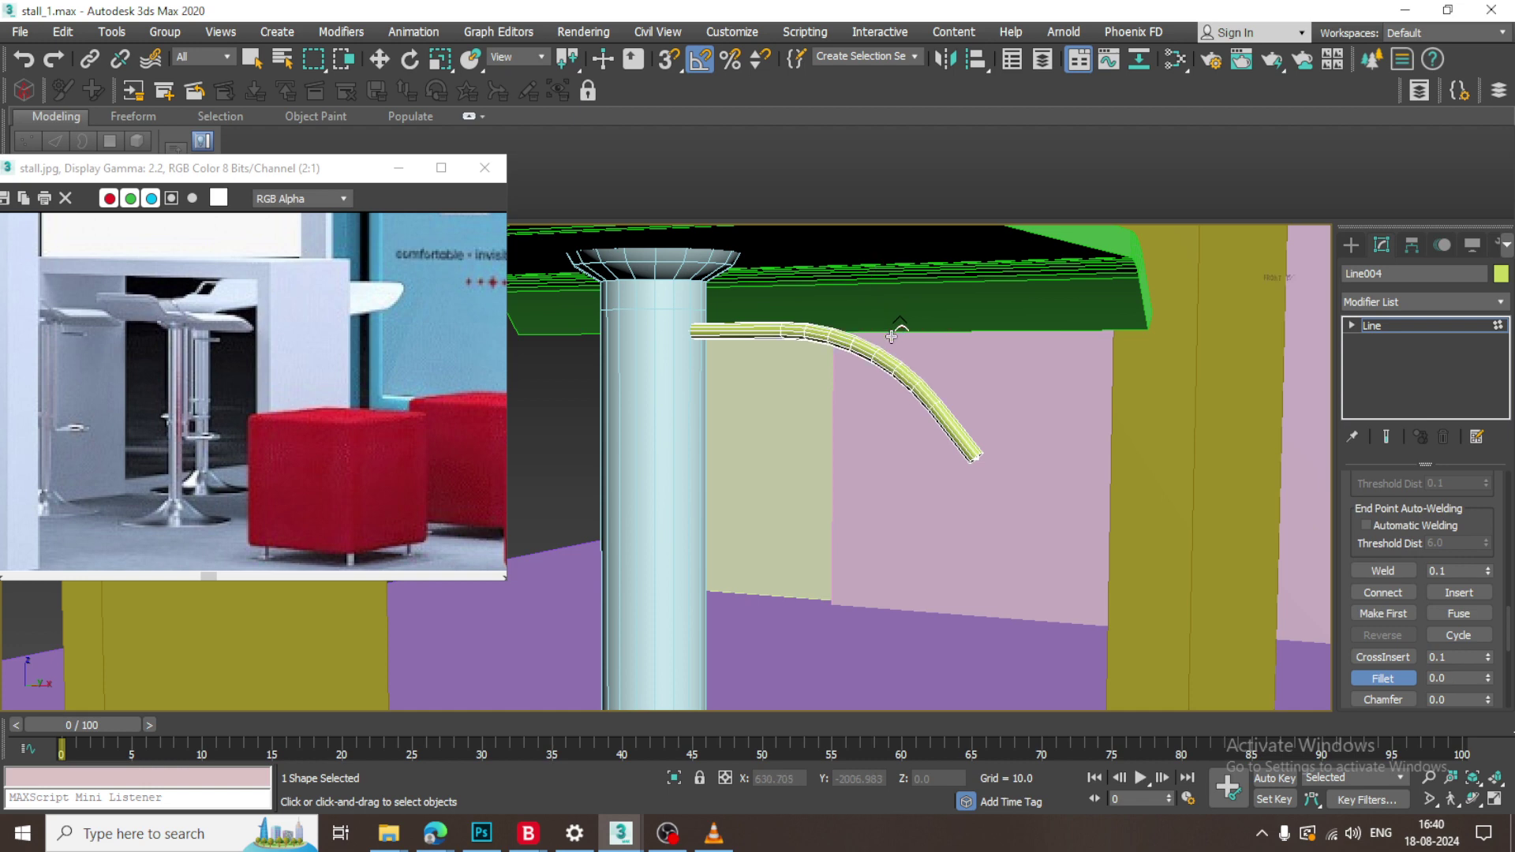
pyautogui.scroll(2, 885, 368)
pyautogui.hotkey('ctrl', 'z')
# Round the lever's corner vertex with a small fillet and switch back to the Move tool.
pyautogui.scroll(4, 894, 371)
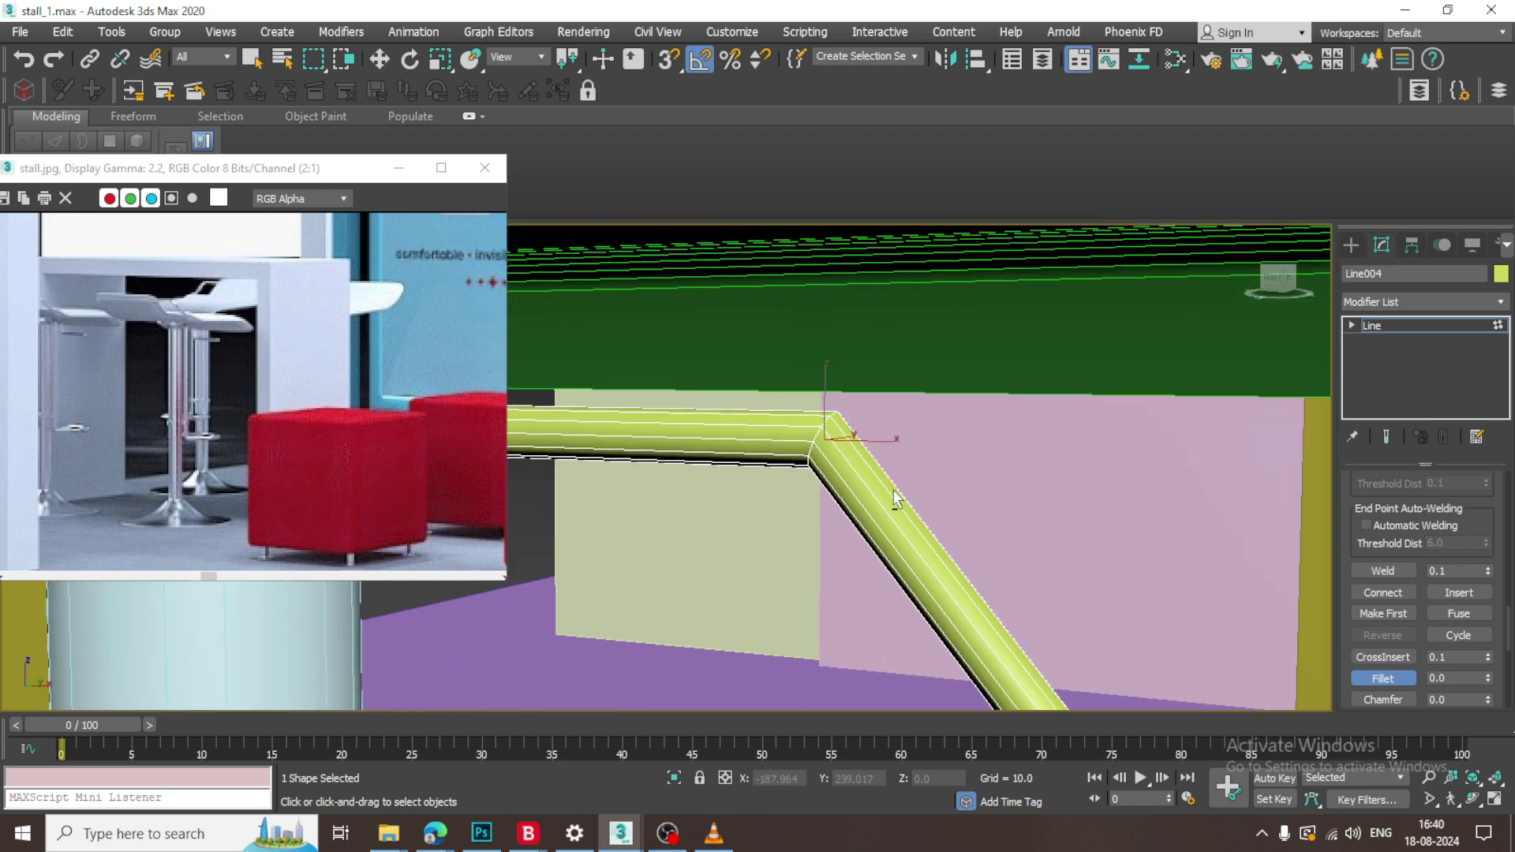
pyautogui.moveTo(822, 440); pyautogui.dragTo(823, 437)
pyautogui.press('w')
# Convert the filleted lever to an Editable Poly.
pyautogui.scroll(-5, 868, 471)
pyautogui.moveTo(928, 507); pyautogui.dragTo(882, 418, button='middle')
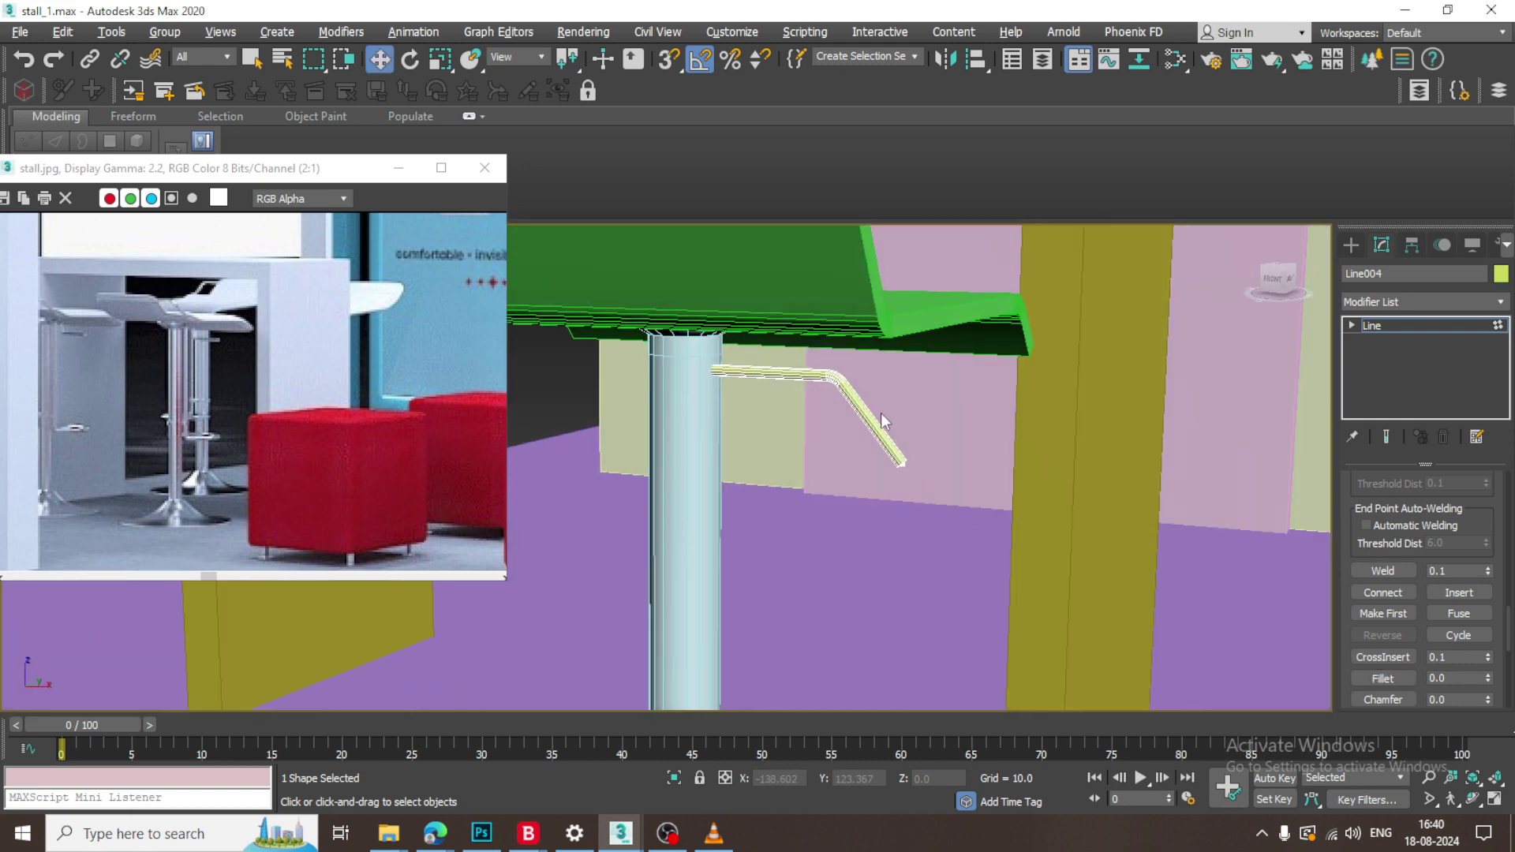
pyautogui.rightClick(884, 436)
pyautogui.moveTo(978, 644)
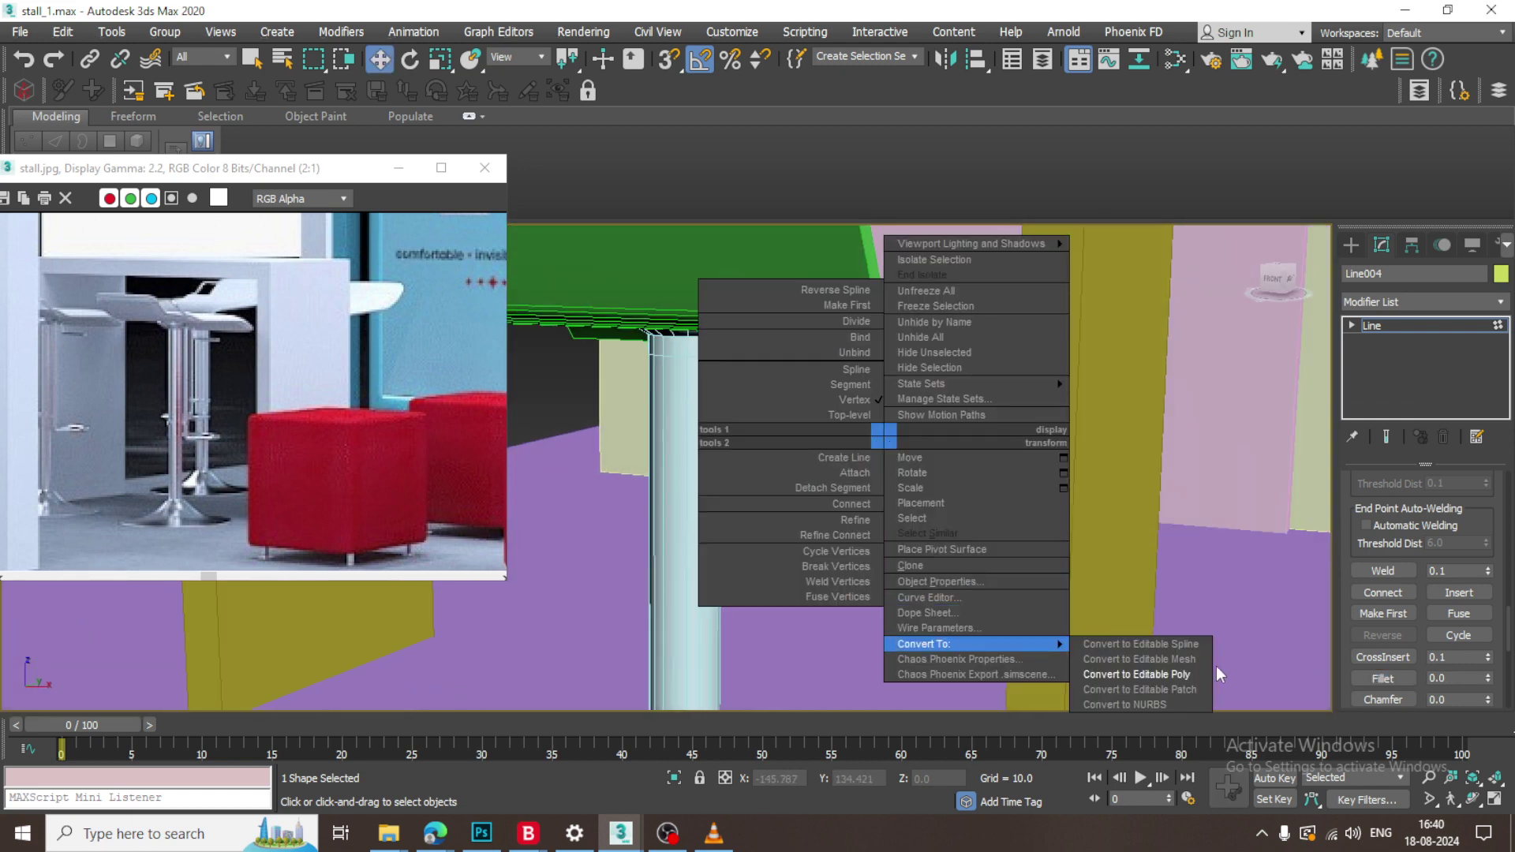
pyautogui.click(1184, 674)
# Add three edge loops near the lever's lower end with Swift Loop.
pyautogui.click(667, 142)
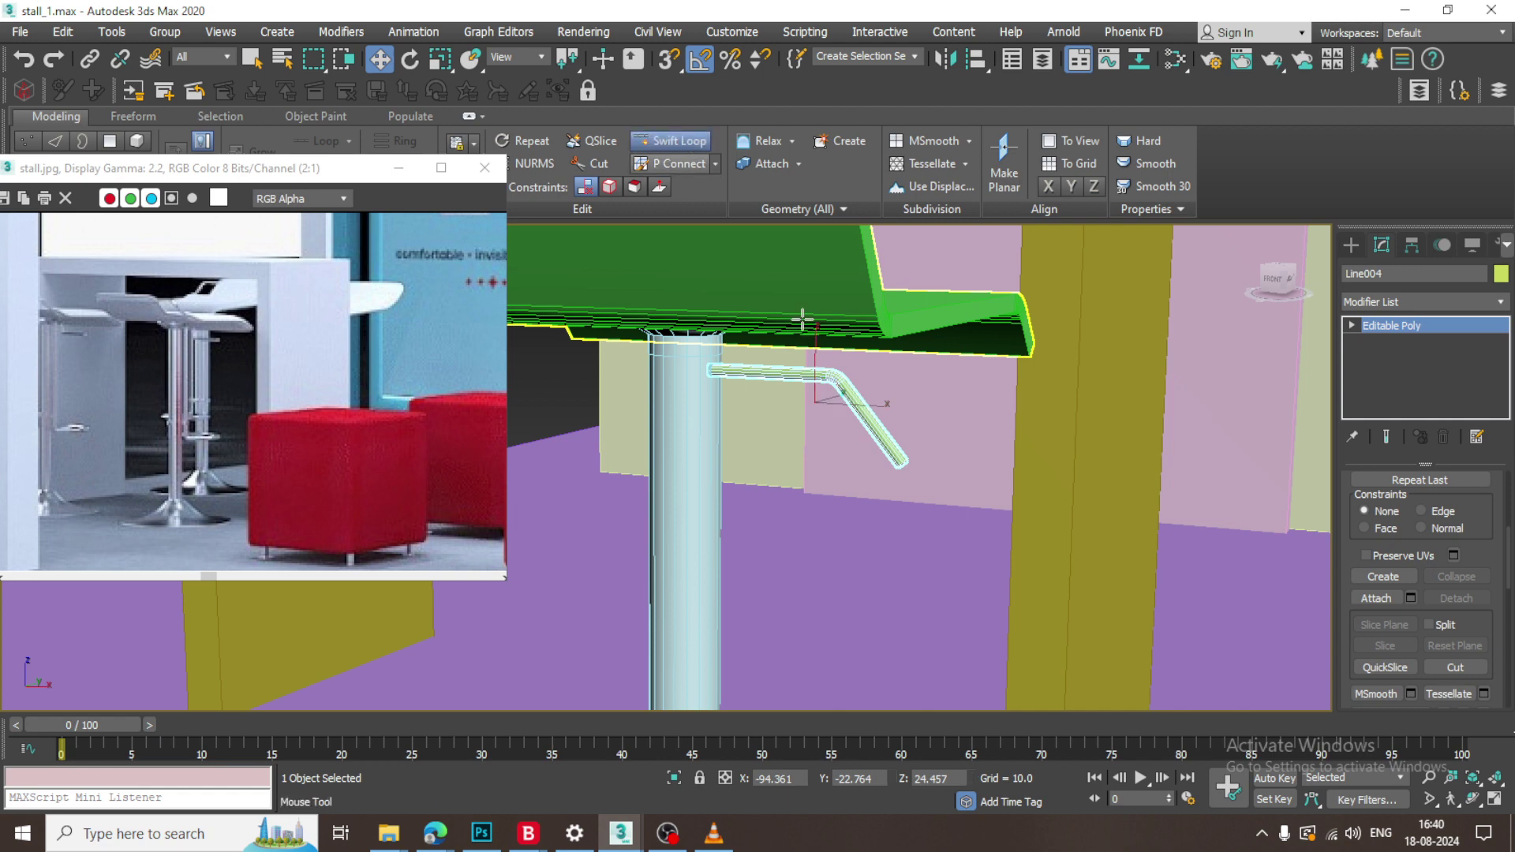
pyautogui.scroll(-8, 899, 426)
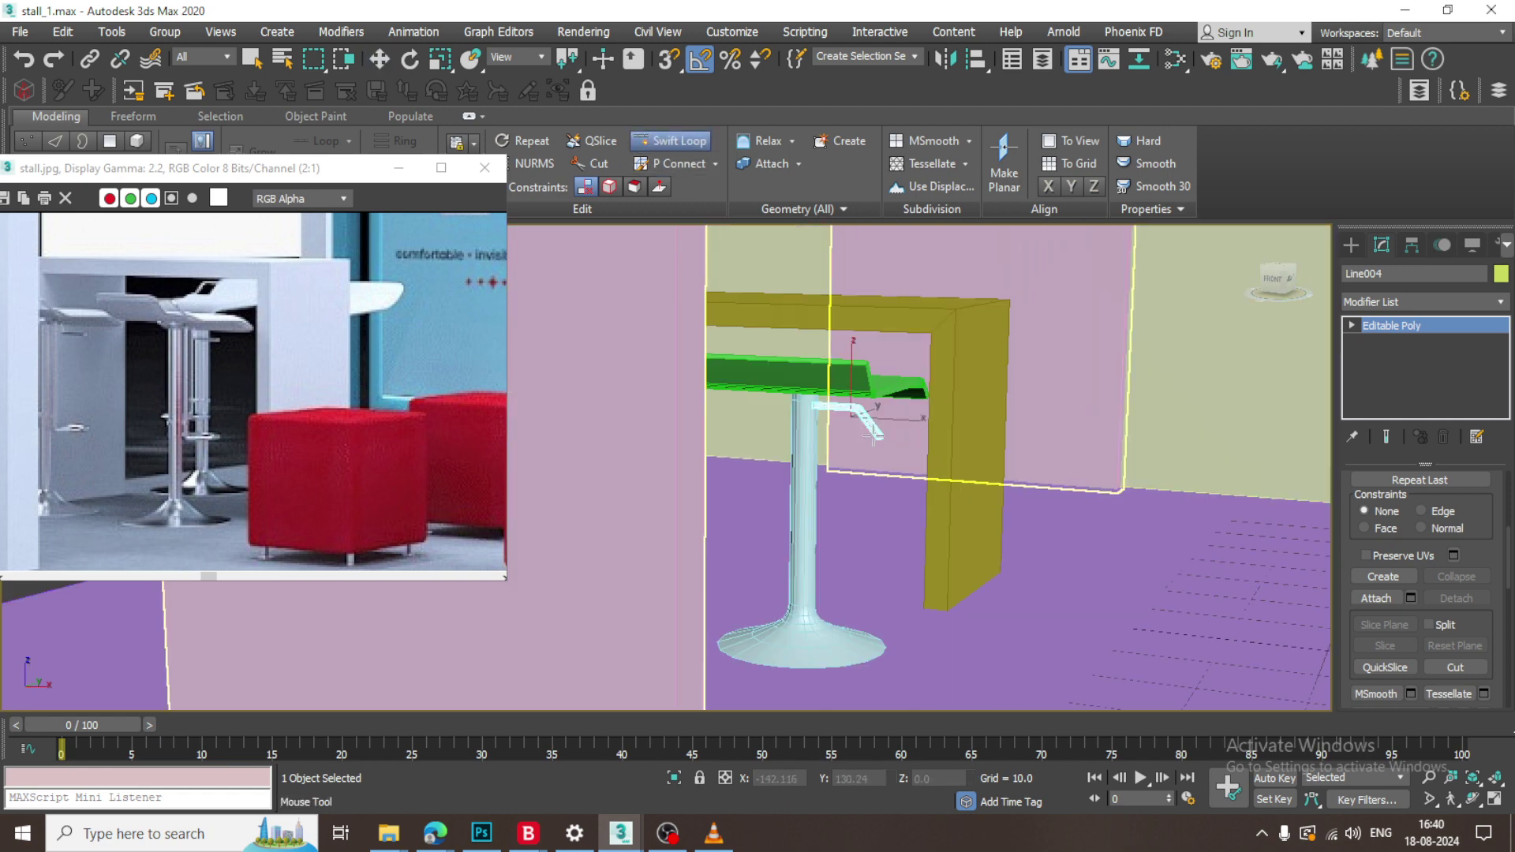
pyautogui.scroll(4, 874, 437)
pyautogui.scroll(3, 869, 427)
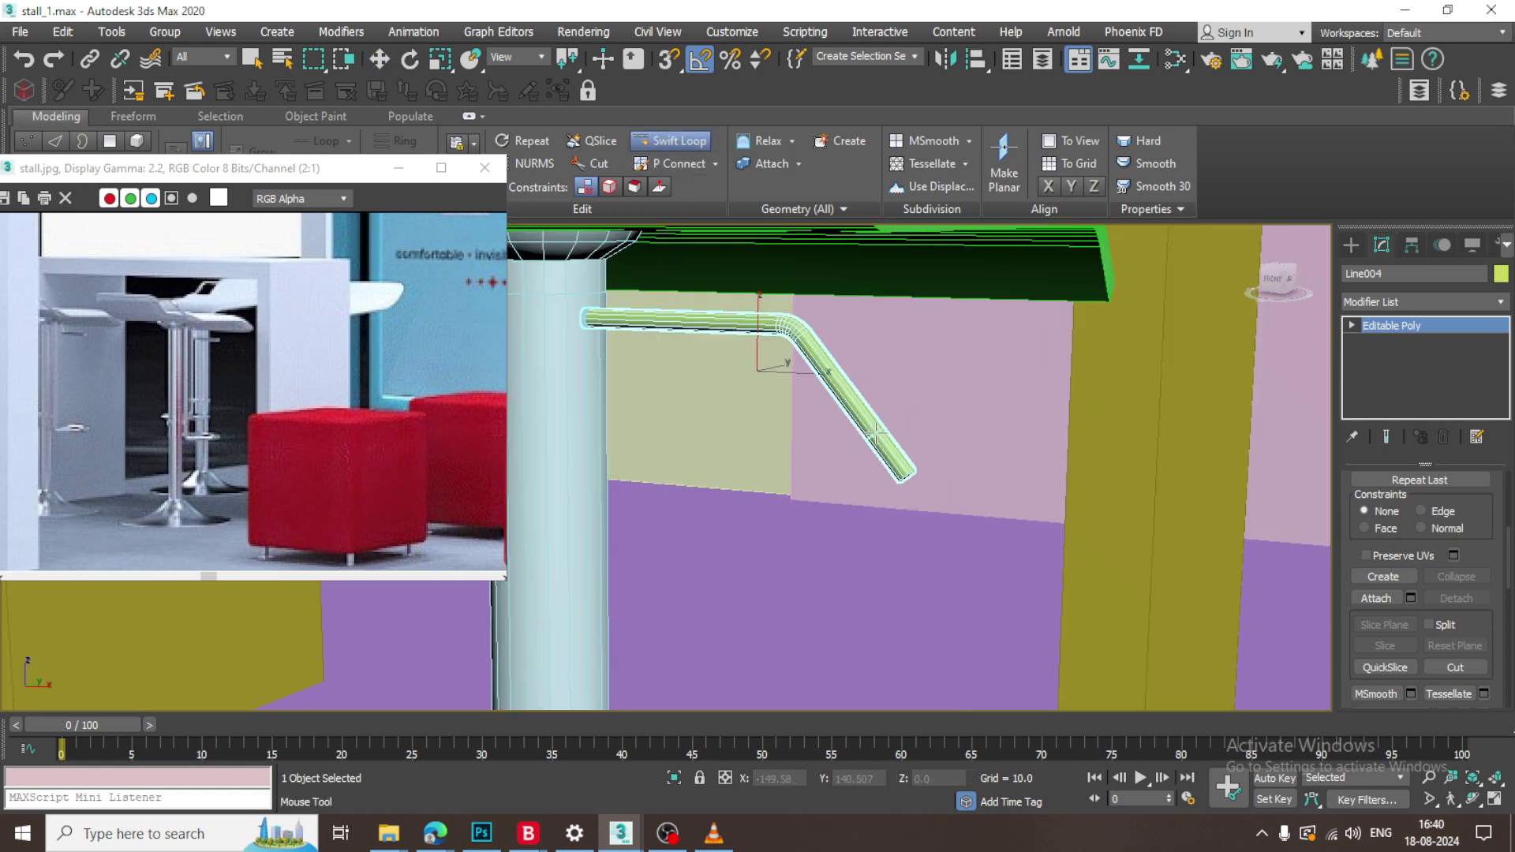
pyautogui.scroll(3, 874, 437)
pyautogui.press('w')
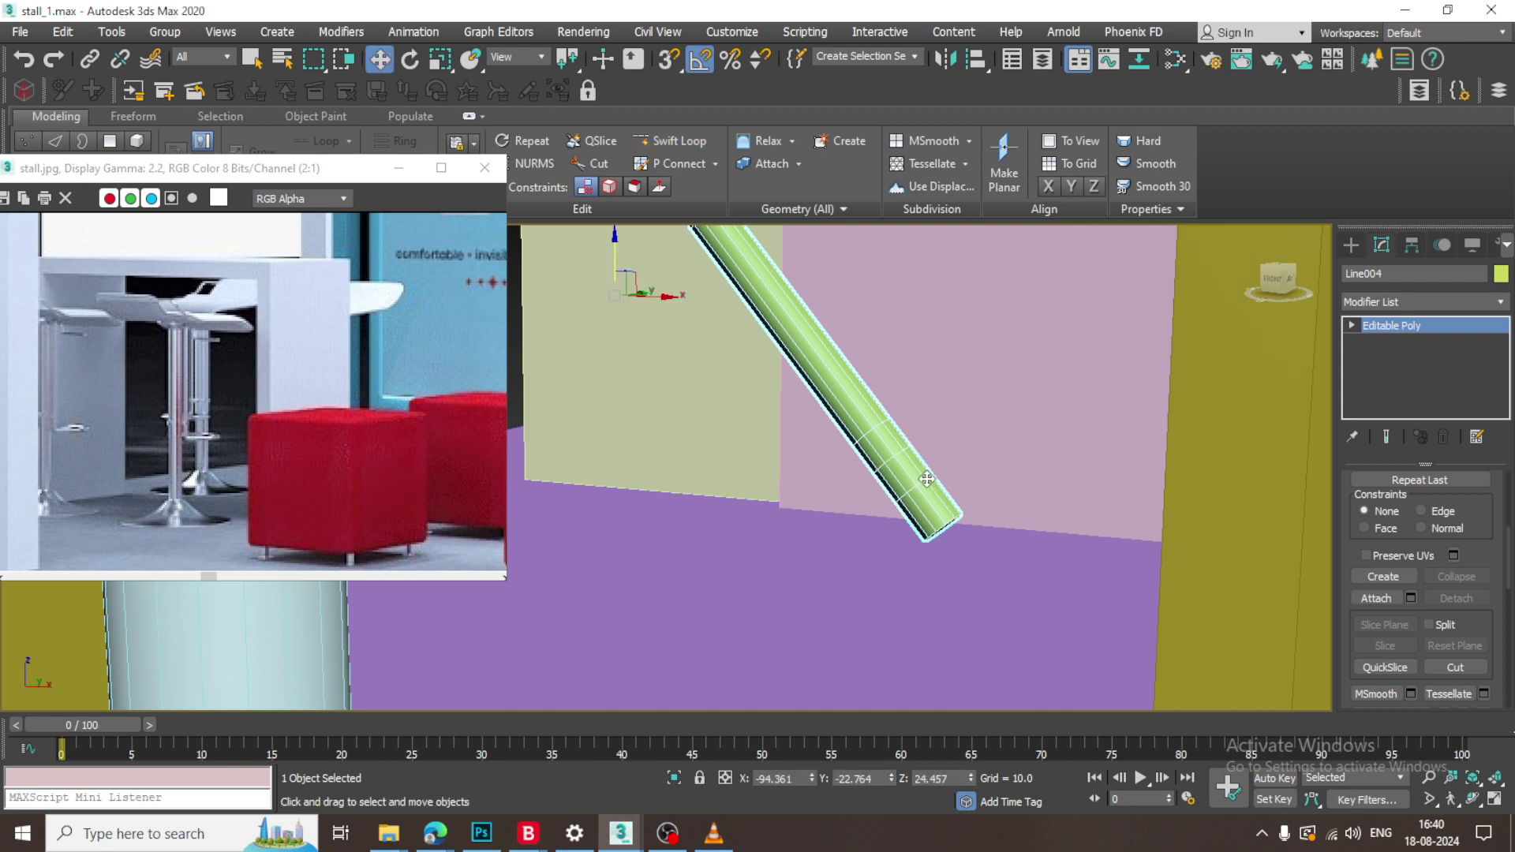
# Scale up the vertex rings near the lever's lower end to form a thicker grip, and leave vertex editing.
pyautogui.scroll(2, 926, 479)
pyautogui.press('1')
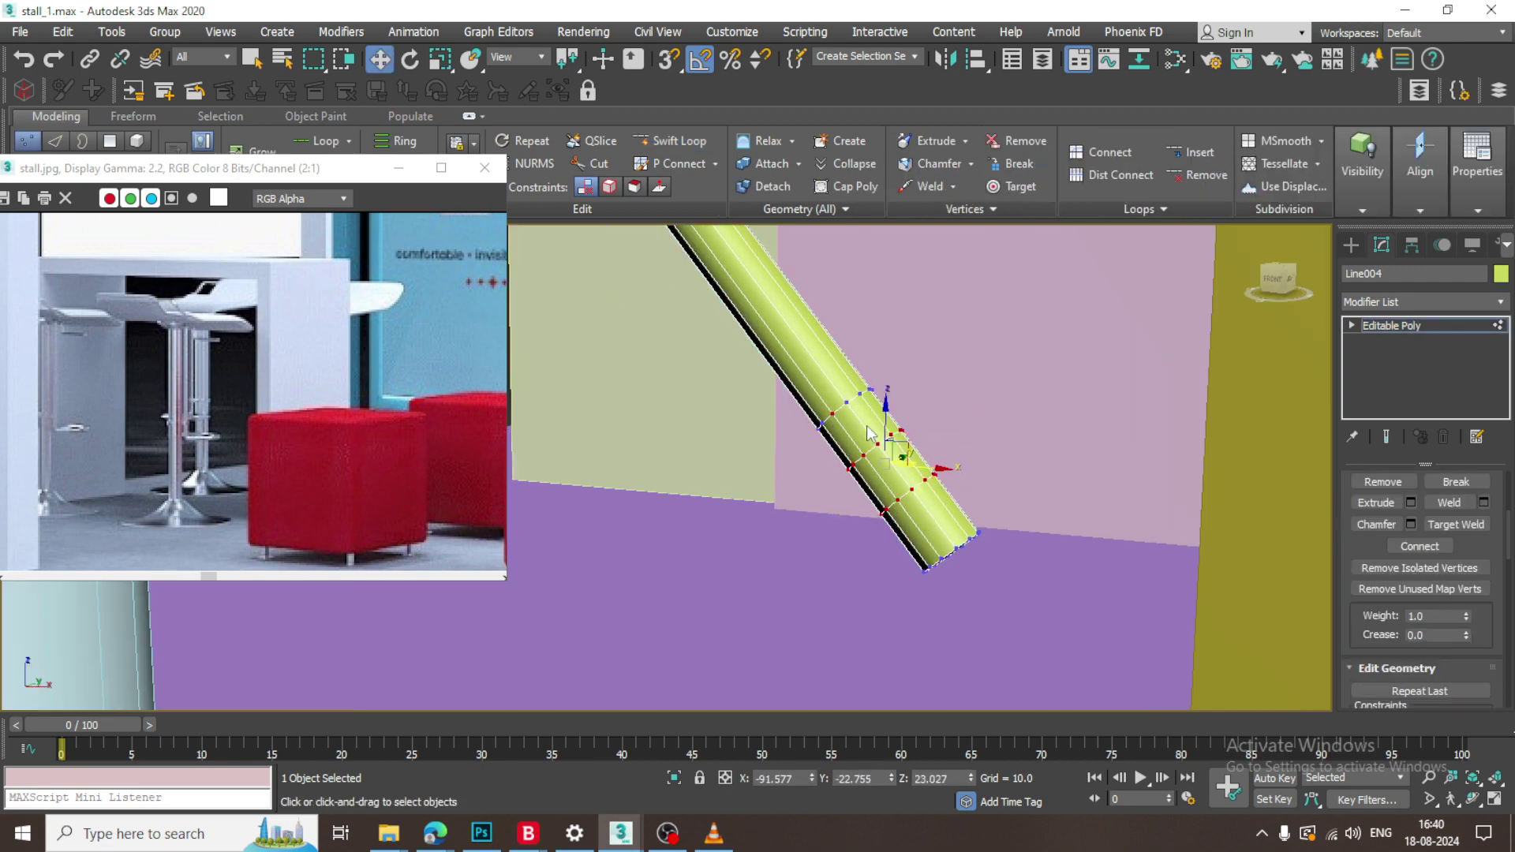
pyautogui.moveTo(896, 456); pyautogui.dragTo(830, 420)
pyautogui.press('r')
pyautogui.scroll(-5, 876, 426)
pyautogui.press('w')
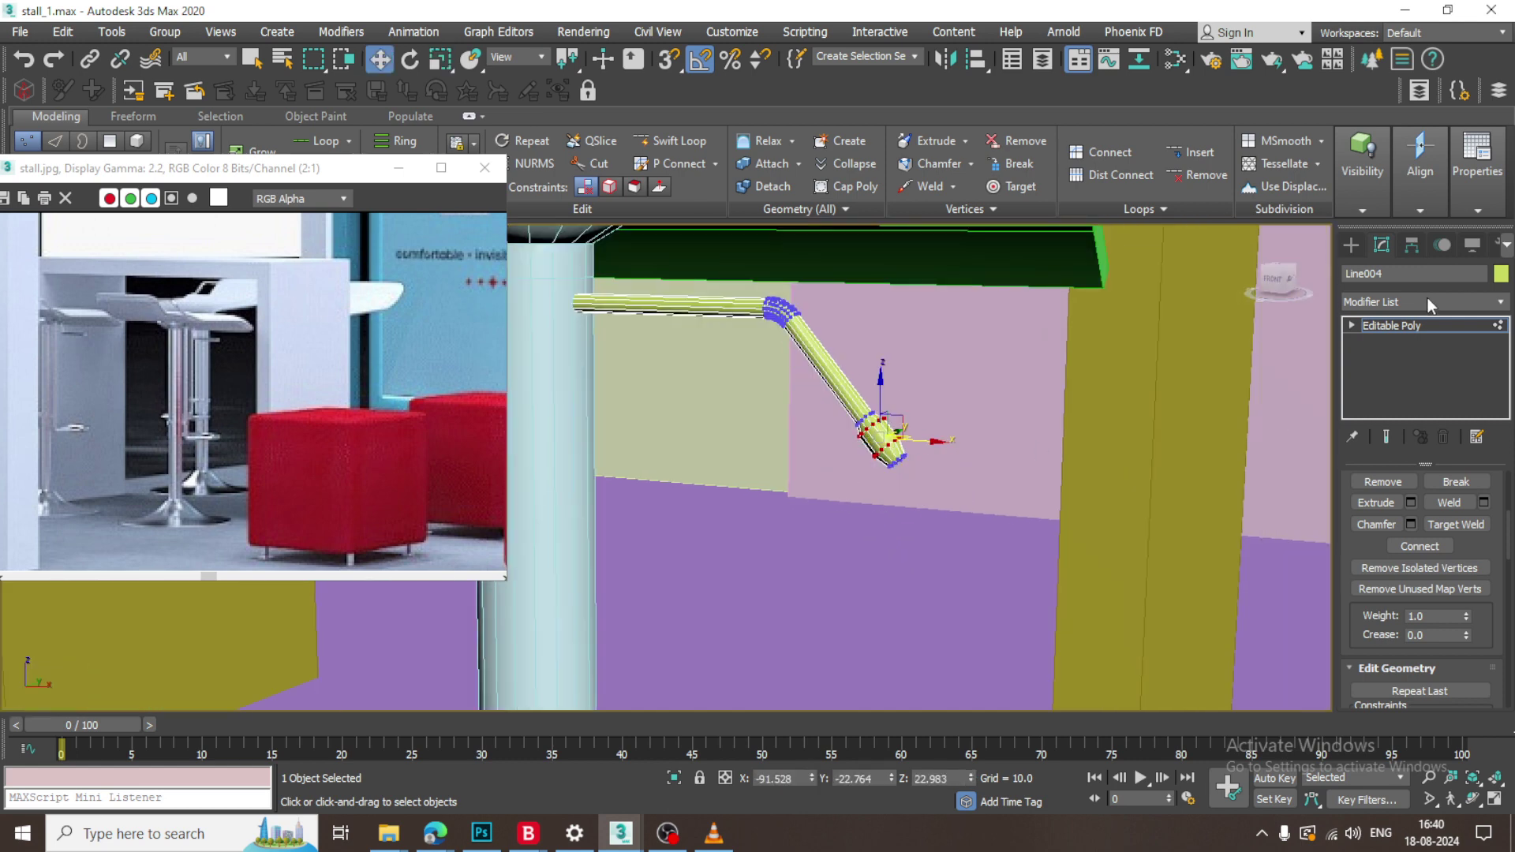
pyautogui.click(1430, 326)
# Lengthen the stool's post by raising its flared top vertices by about 3.825, and leave vertex editing.
pyautogui.scroll(-7, 939, 434)
pyautogui.keyDown('alt'); pyautogui.moveTo(1014, 436); pyautogui.dragTo(903, 433, button='middle'); pyautogui.keyUp('alt')
pyautogui.click(836, 461)
pyautogui.press('1')
pyautogui.moveTo(730, 288); pyautogui.dragTo(949, 406)
pyautogui.keyDown('alt'); pyautogui.moveTo(904, 379); pyautogui.dragTo(858, 348, button='middle'); pyautogui.keyUp('alt')
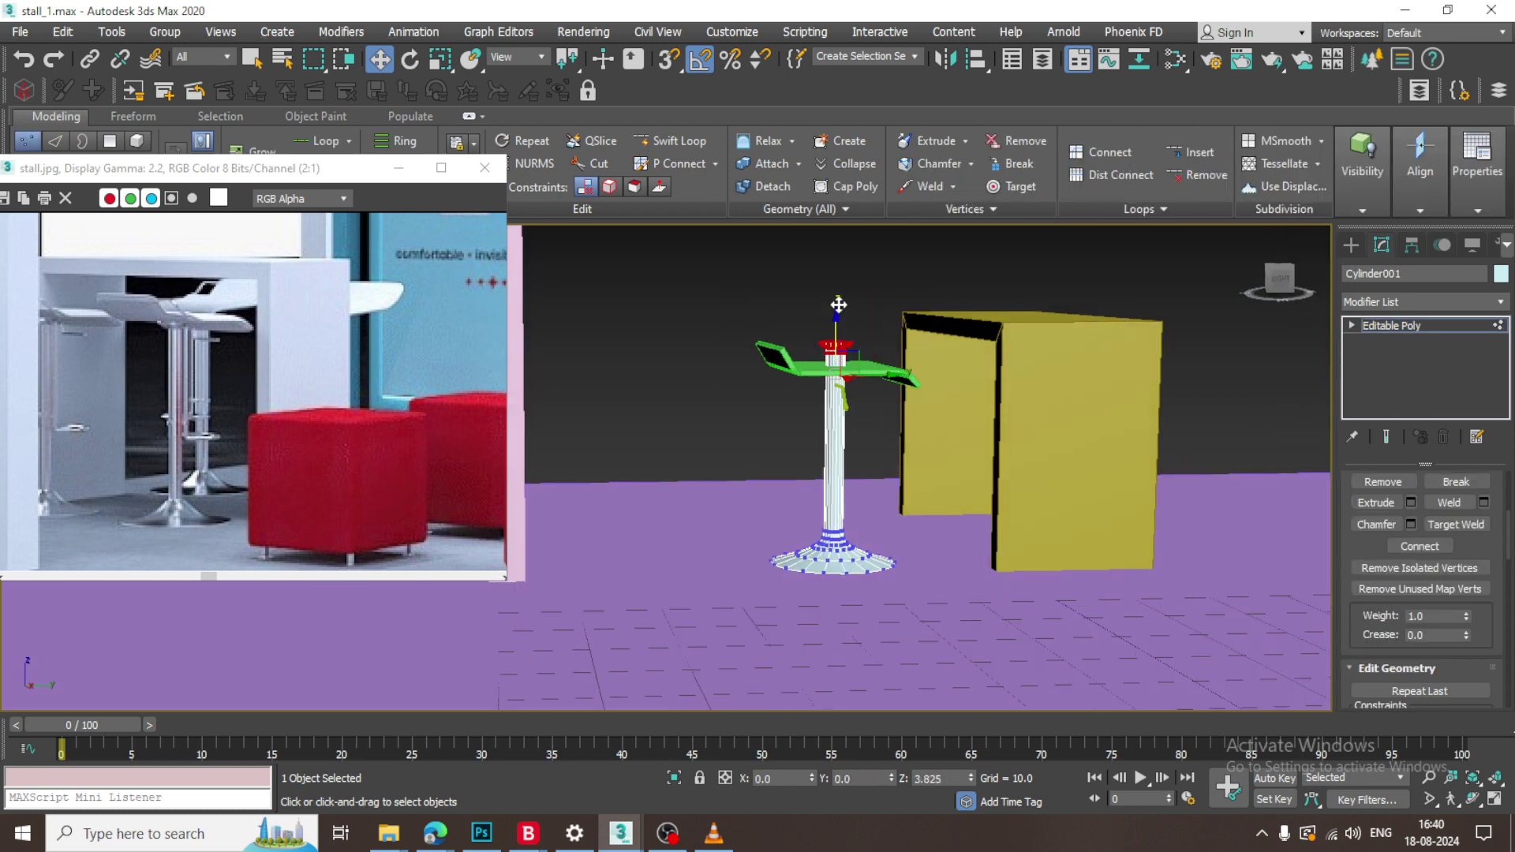
pyautogui.click(1440, 322)
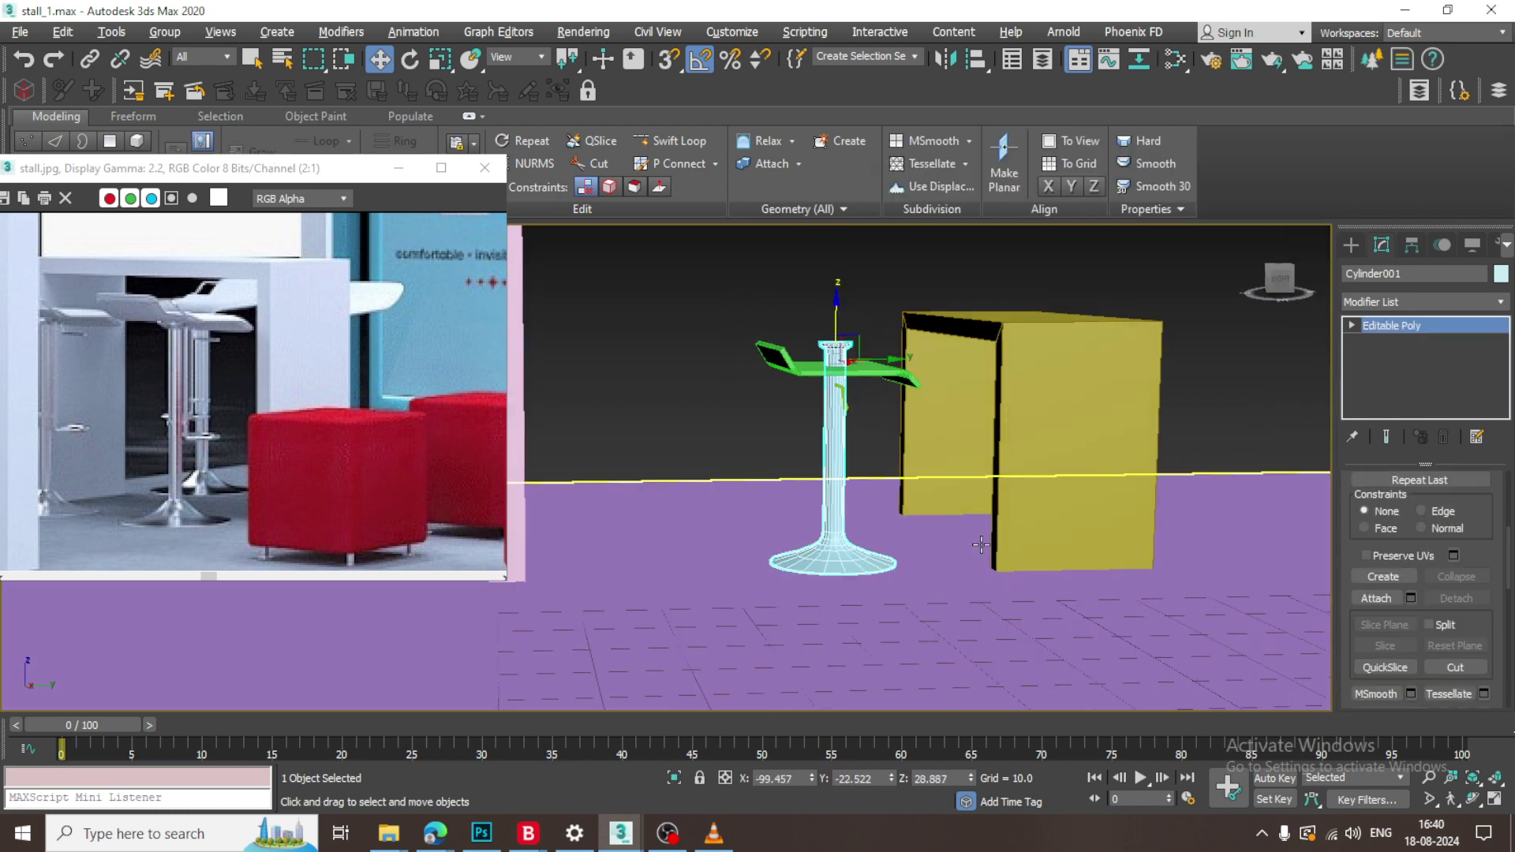
# Select the vertices of the stool's round base and scale them down slightly.
pyautogui.scroll(3, 939, 561)
pyautogui.press('1')
pyautogui.moveTo(622, 506); pyautogui.dragTo(1085, 694)
pyautogui.press('r')
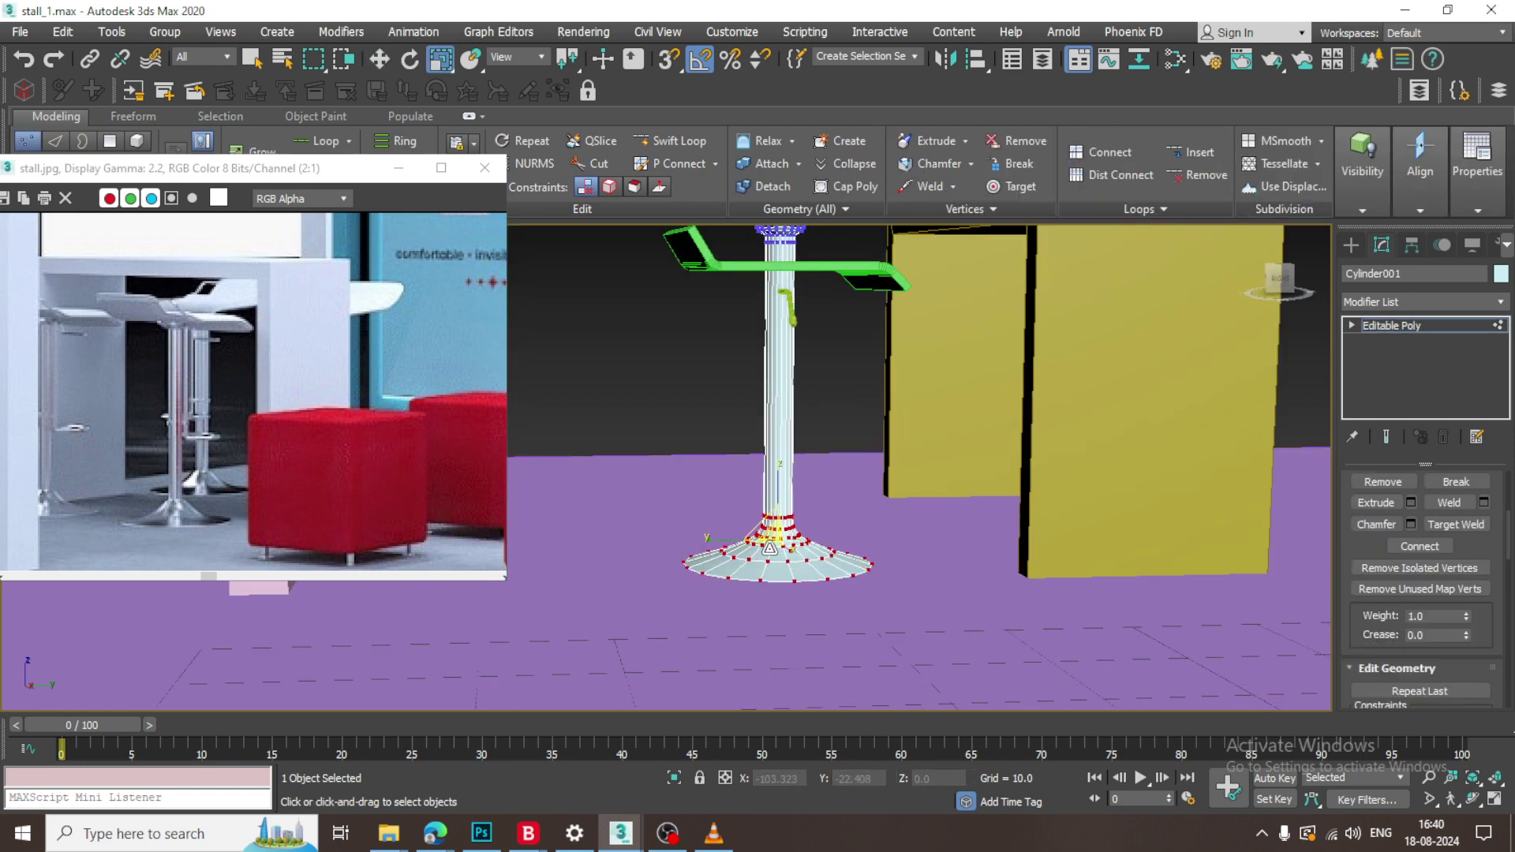
pyautogui.moveTo(769, 542); pyautogui.dragTo(770, 556)
pyautogui.keyDown('alt'); pyautogui.moveTo(767, 537); pyautogui.dragTo(811, 592, button='middle'); pyautogui.keyUp('alt')
pyautogui.scroll(3, 778, 542)
pyautogui.moveTo(780, 542); pyautogui.dragTo(782, 552)
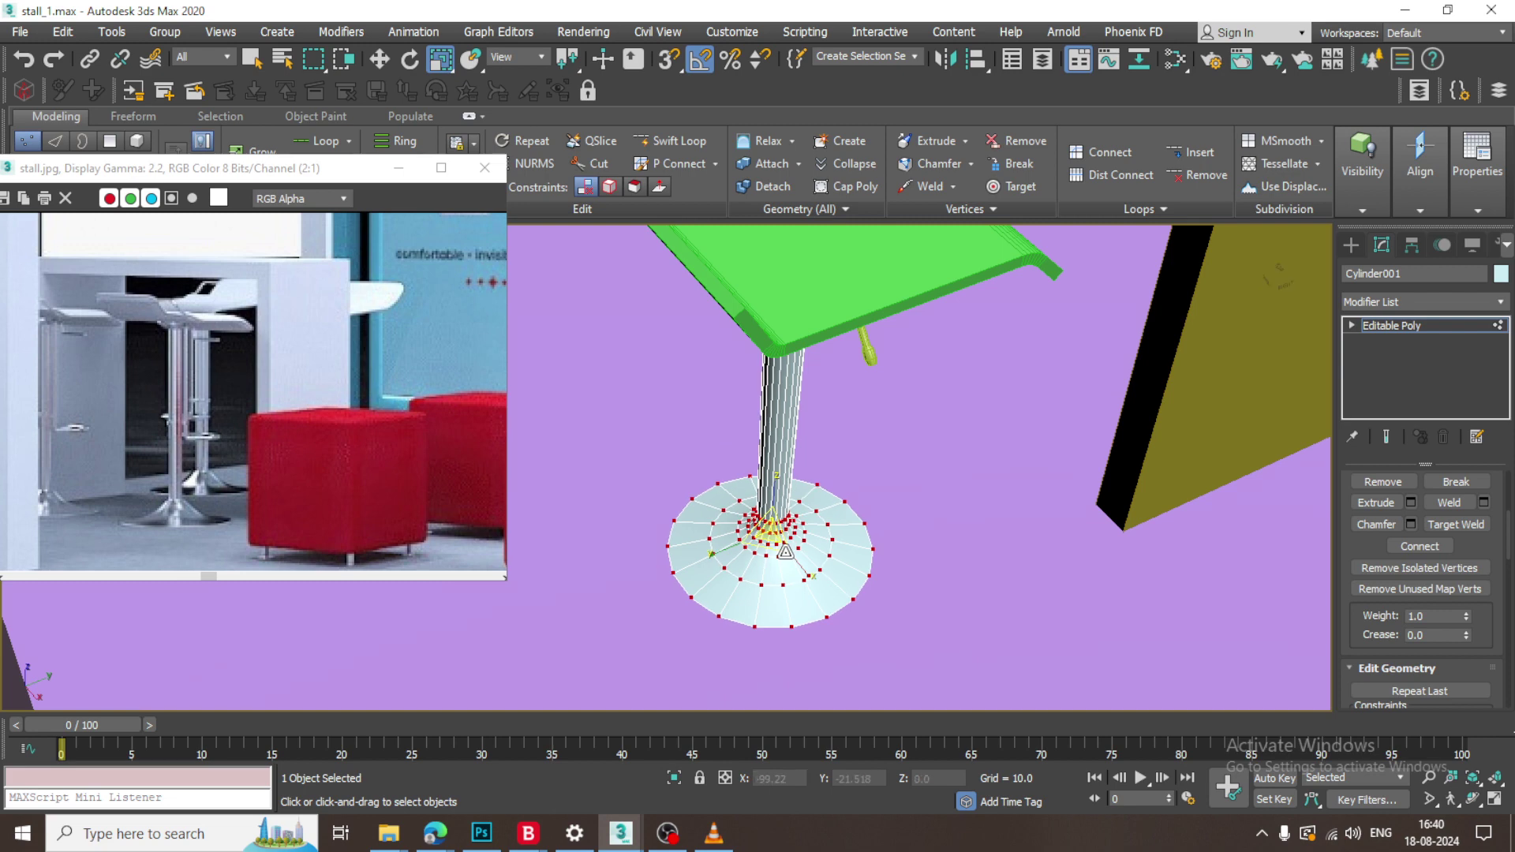
# Scale down the vertices of the post's flared top and leave vertex editing.
pyautogui.keyDown('alt'); pyautogui.moveTo(673, 585); pyautogui.dragTo(635, 530, button='middle'); pyautogui.keyUp('alt')
pyautogui.moveTo(816, 324); pyautogui.dragTo(847, 509, button='middle')
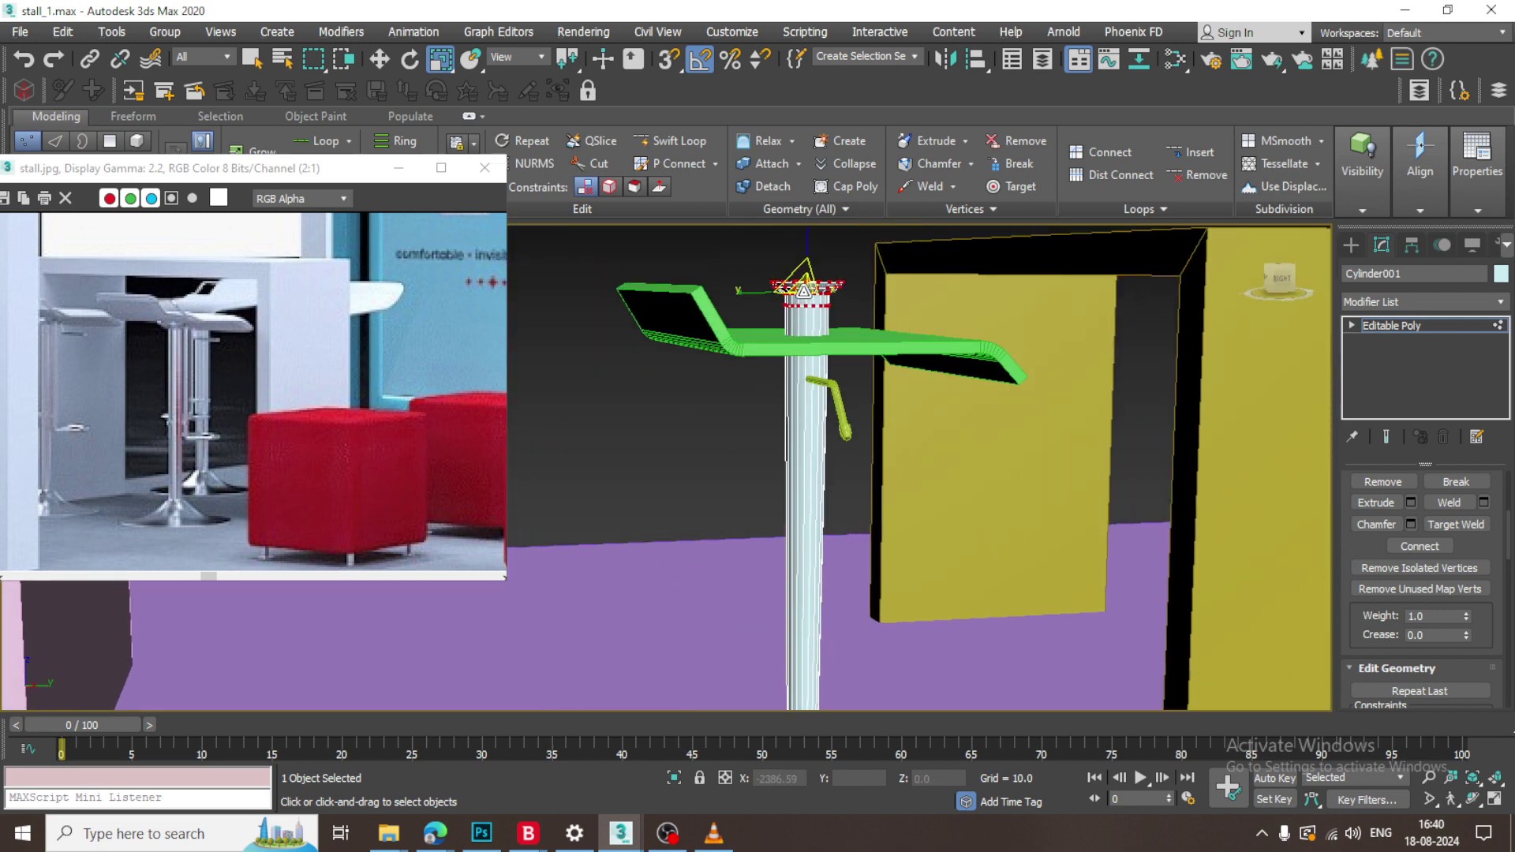
pyautogui.moveTo(803, 290); pyautogui.dragTo(830, 315)
pyautogui.scroll(-4, 832, 319)
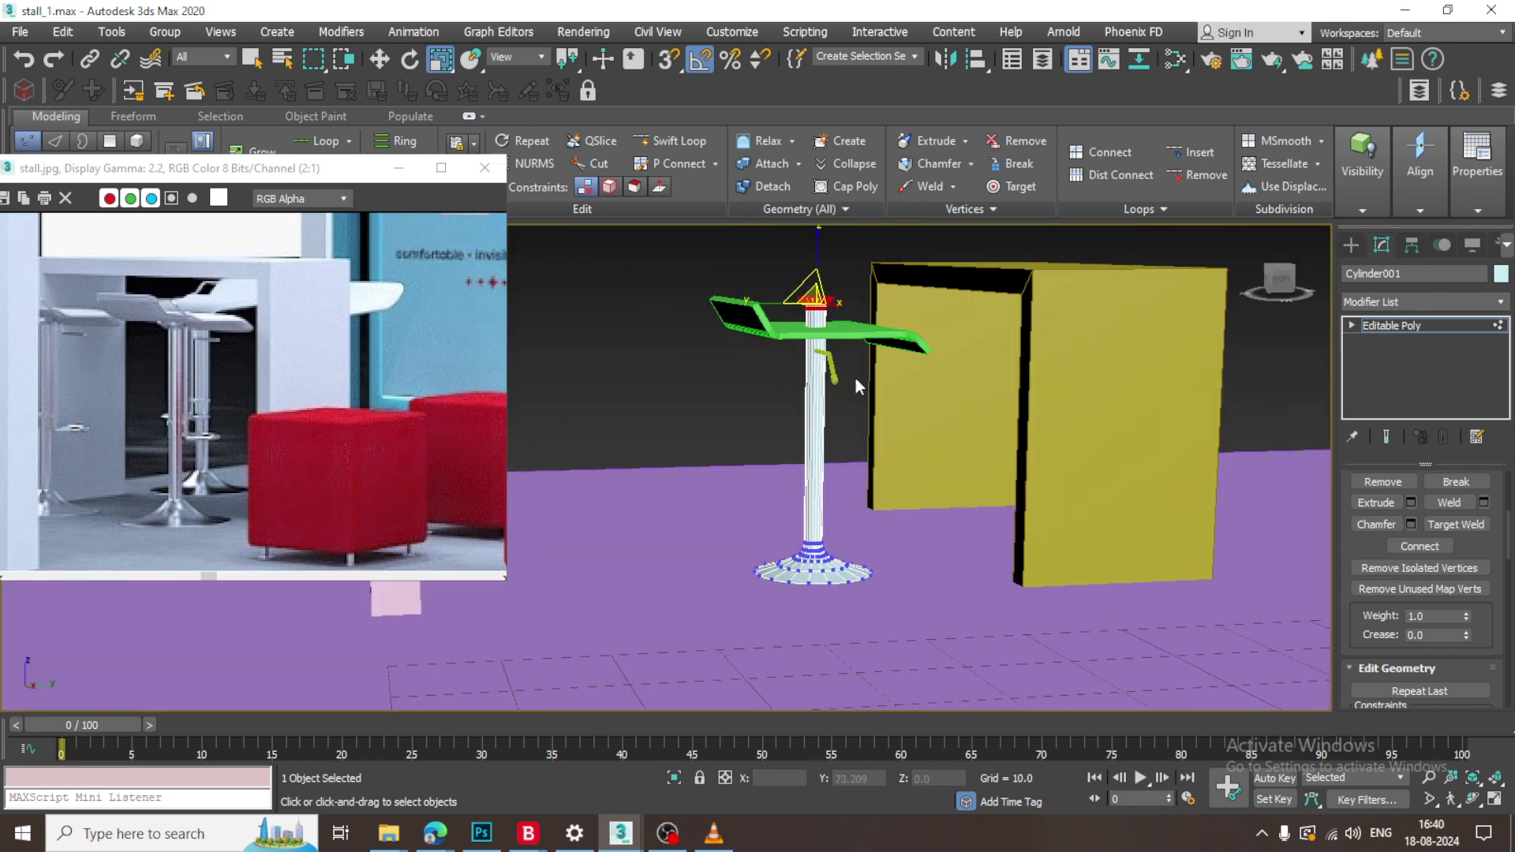
pyautogui.moveTo(855, 377); pyautogui.dragTo(844, 451, button='middle')
pyautogui.press('w')
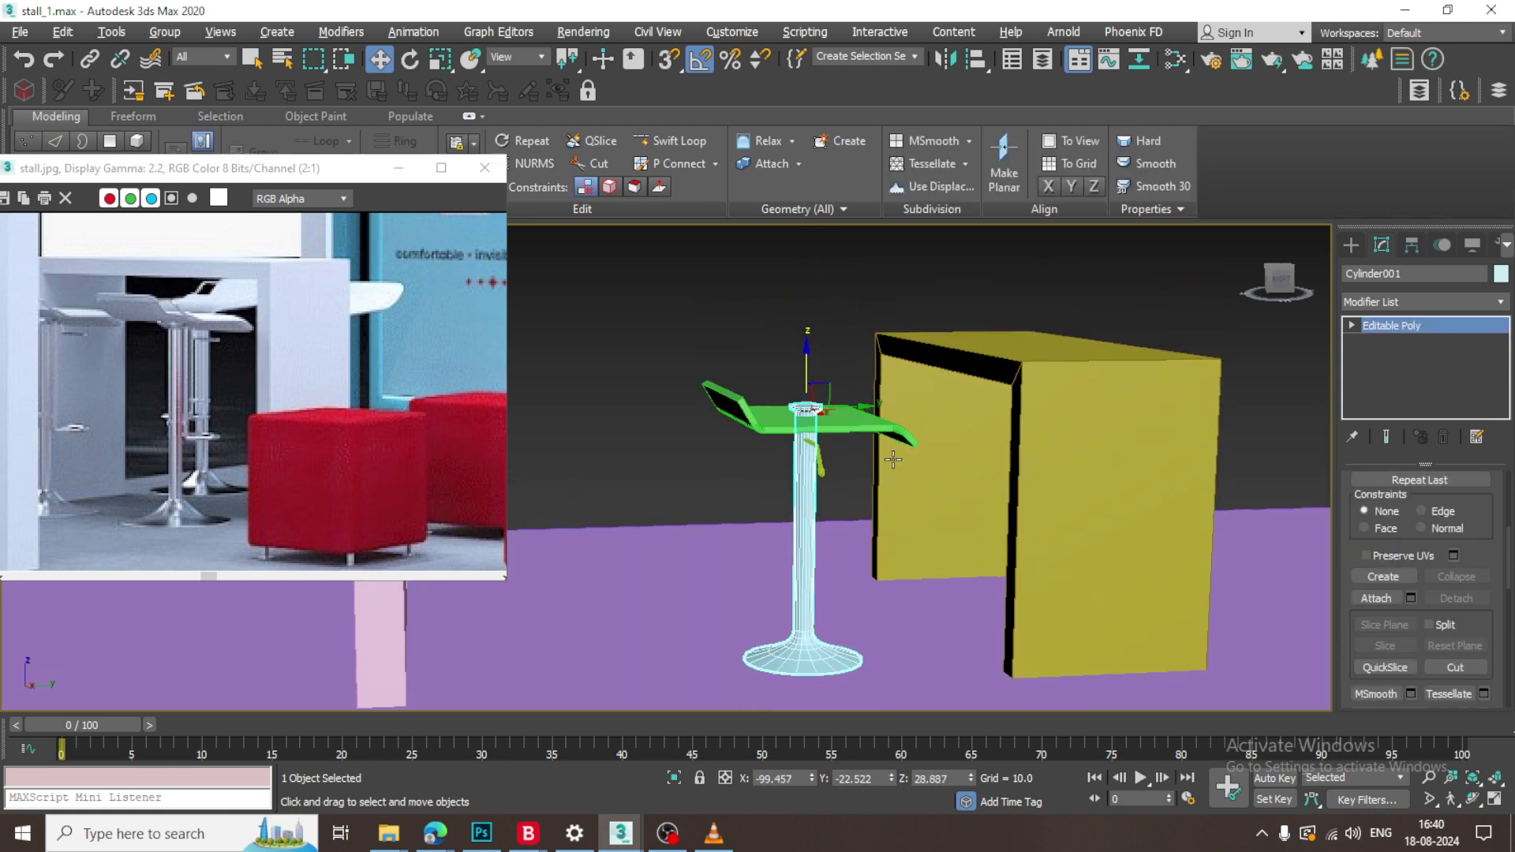
# Raise the seat to about Z 29.14 so it sits on the lengthened post.
pyautogui.scroll(2, 836, 394)
pyautogui.click(810, 405)
pyautogui.moveTo(774, 358); pyautogui.dragTo(784, 340)
# Convert the seat to an Editable Poly.
pyautogui.moveTo(784, 340)
pyautogui.keyDown('alt'); pyautogui.mouseDown(button='middle')
pyautogui.moveTo(859, 428)
pyautogui.moveTo(952, 590)
pyautogui.moveTo(842, 416)
pyautogui.moveTo(869, 457)
pyautogui.moveTo(769, 359)
pyautogui.mouseUp(button='middle'); pyautogui.keyUp('alt')
pyautogui.rightClick(768, 360)
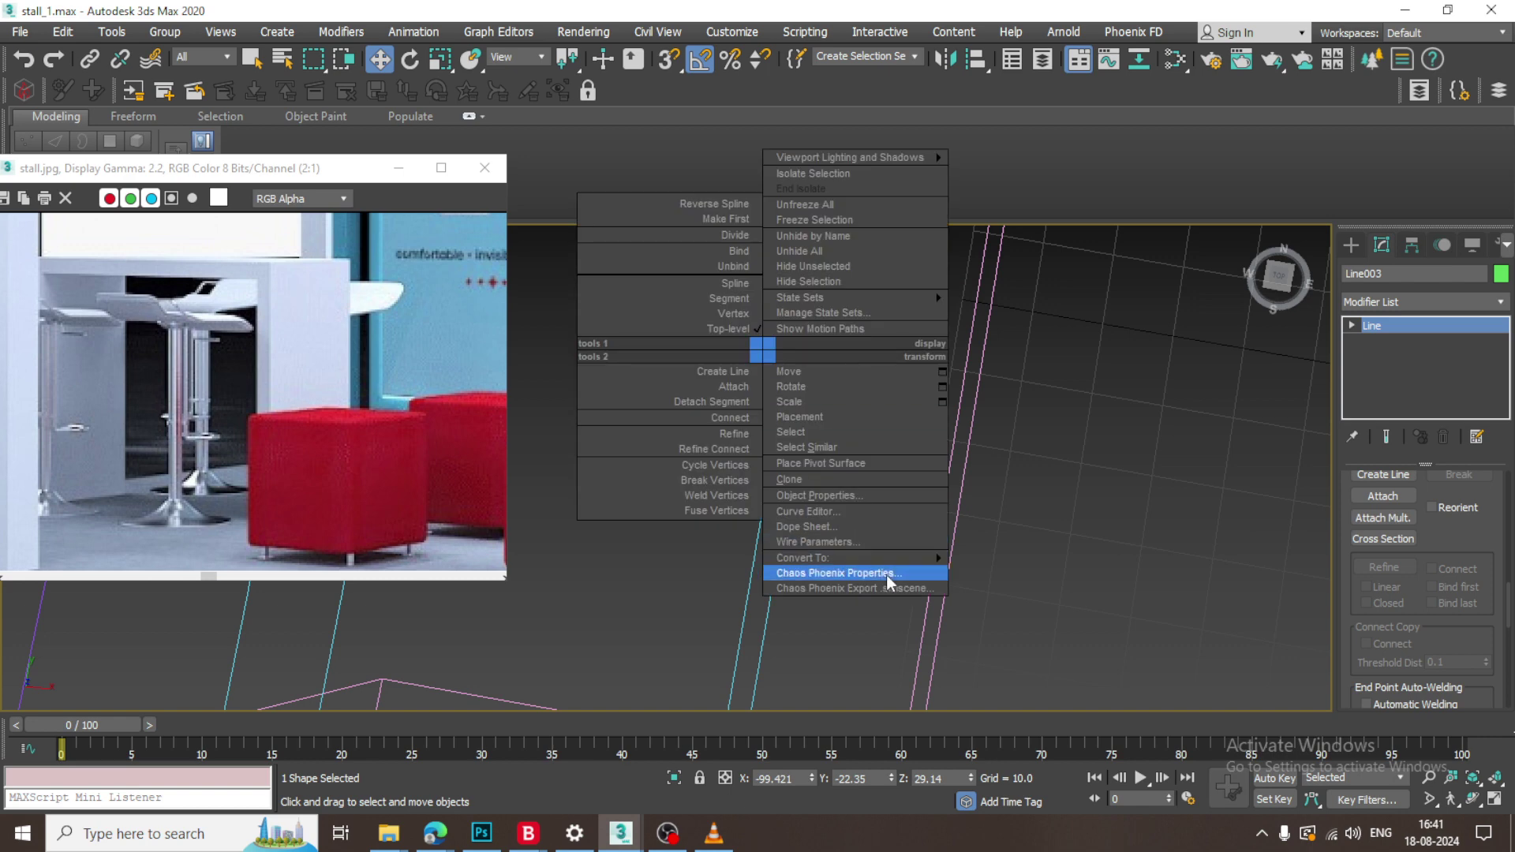
pyautogui.moveTo(897, 557)
pyautogui.click(1069, 589)
# Move the vertices along one side of the seat slightly inward, switch the view to shaded display and leave vertex editing.
pyautogui.press('1')
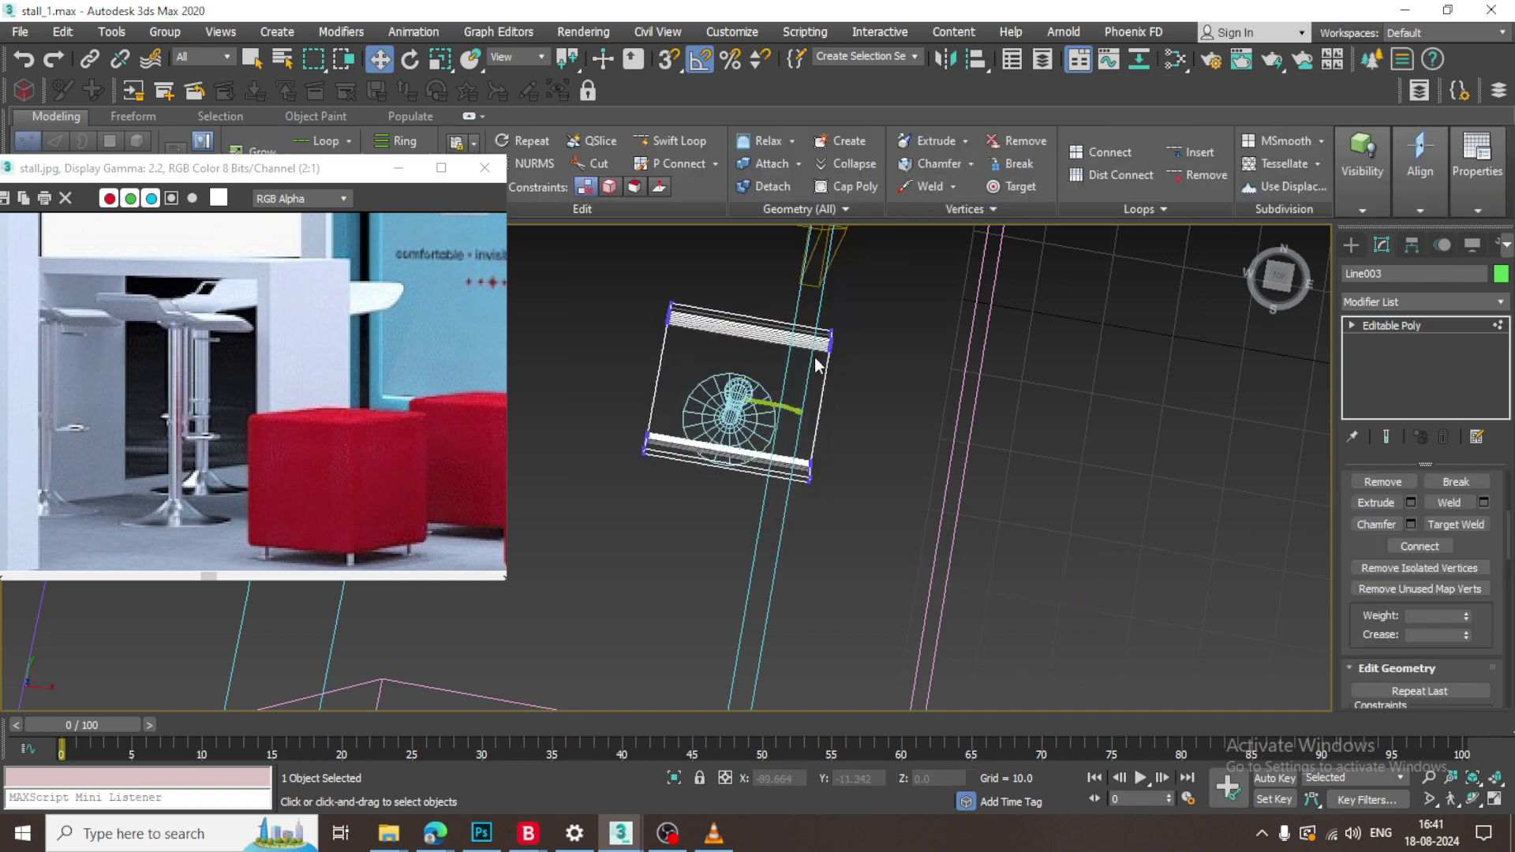
pyautogui.moveTo(819, 362)
pyautogui.keyDown('alt'); pyautogui.mouseDown(button='middle')
pyautogui.moveTo(832, 381)
pyautogui.moveTo(821, 361)
pyautogui.mouseUp(button='middle'); pyautogui.keyUp('alt')
pyautogui.moveTo(979, 683); pyautogui.dragTo(974, 678)
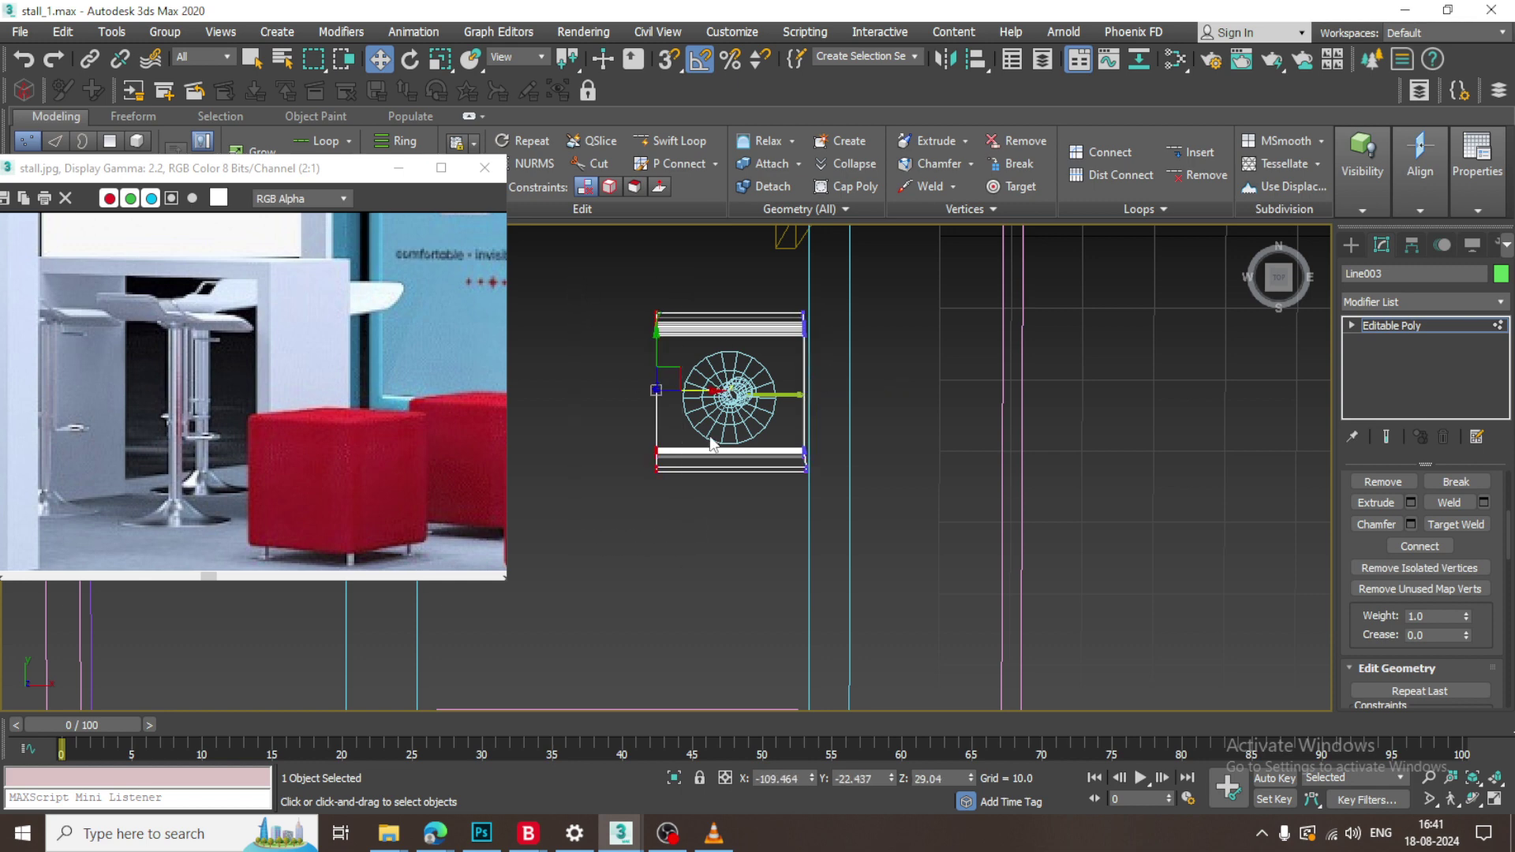
pyautogui.moveTo(693, 388); pyautogui.dragTo(708, 397)
pyautogui.moveTo(738, 442)
pyautogui.keyDown('alt'); pyautogui.mouseDown(button='middle')
pyautogui.moveTo(884, 386)
pyautogui.moveTo(867, 368)
pyautogui.mouseUp(button='middle'); pyautogui.keyUp('alt')
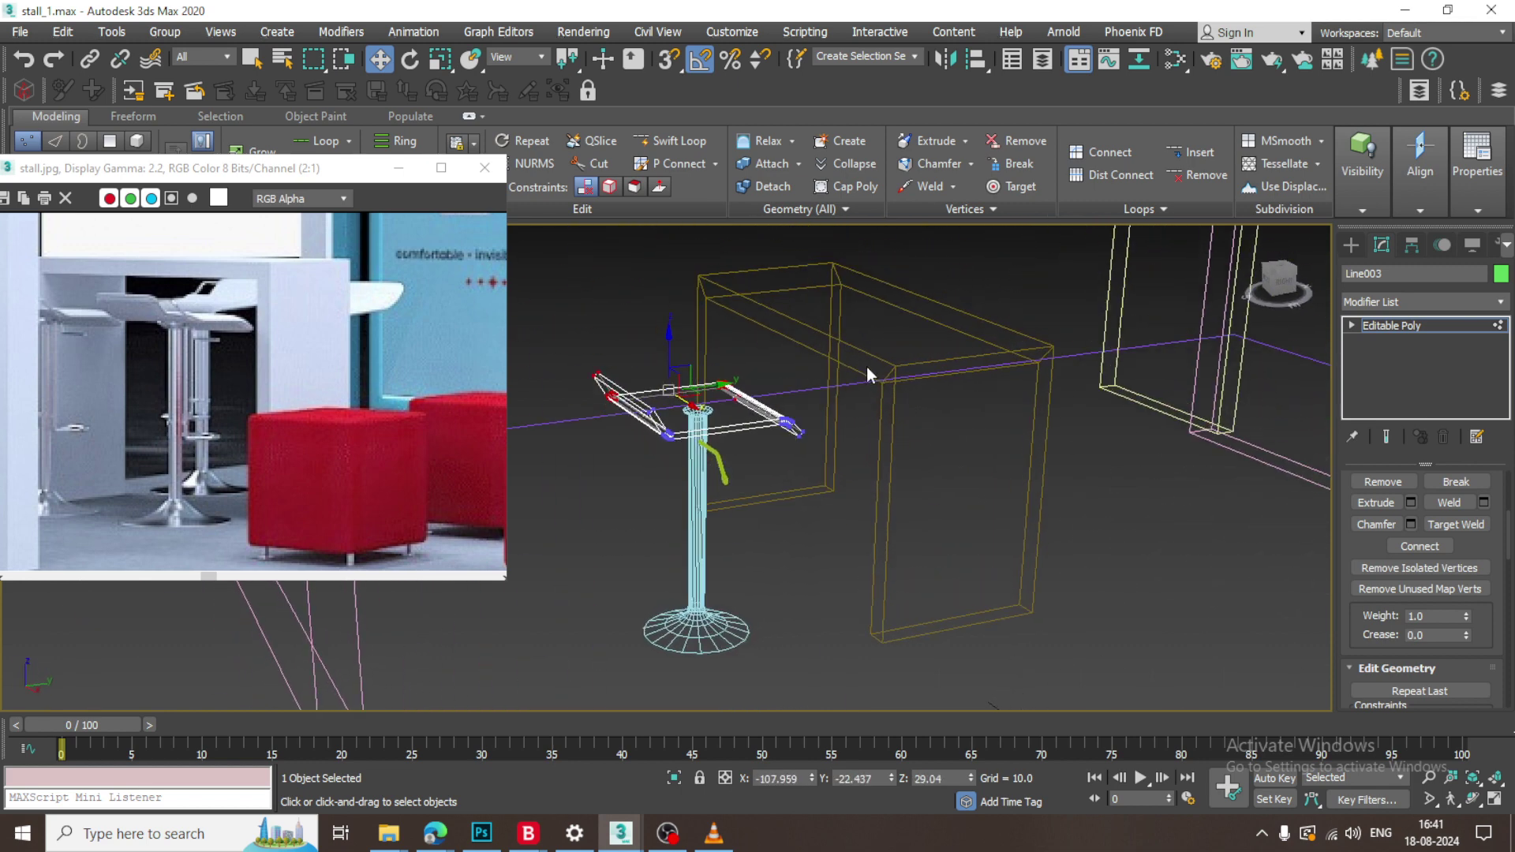
pyautogui.press('F3')
pyautogui.moveTo(832, 457)
pyautogui.keyDown('alt'); pyautogui.mouseDown(button='middle')
pyautogui.moveTo(752, 411)
pyautogui.moveTo(831, 480)
pyautogui.mouseUp(button='middle'); pyautogui.keyUp('alt')
pyautogui.keyDown('alt'); pyautogui.moveTo(830, 480); pyautogui.dragTo(883, 497, button='middle'); pyautogui.keyUp('alt')
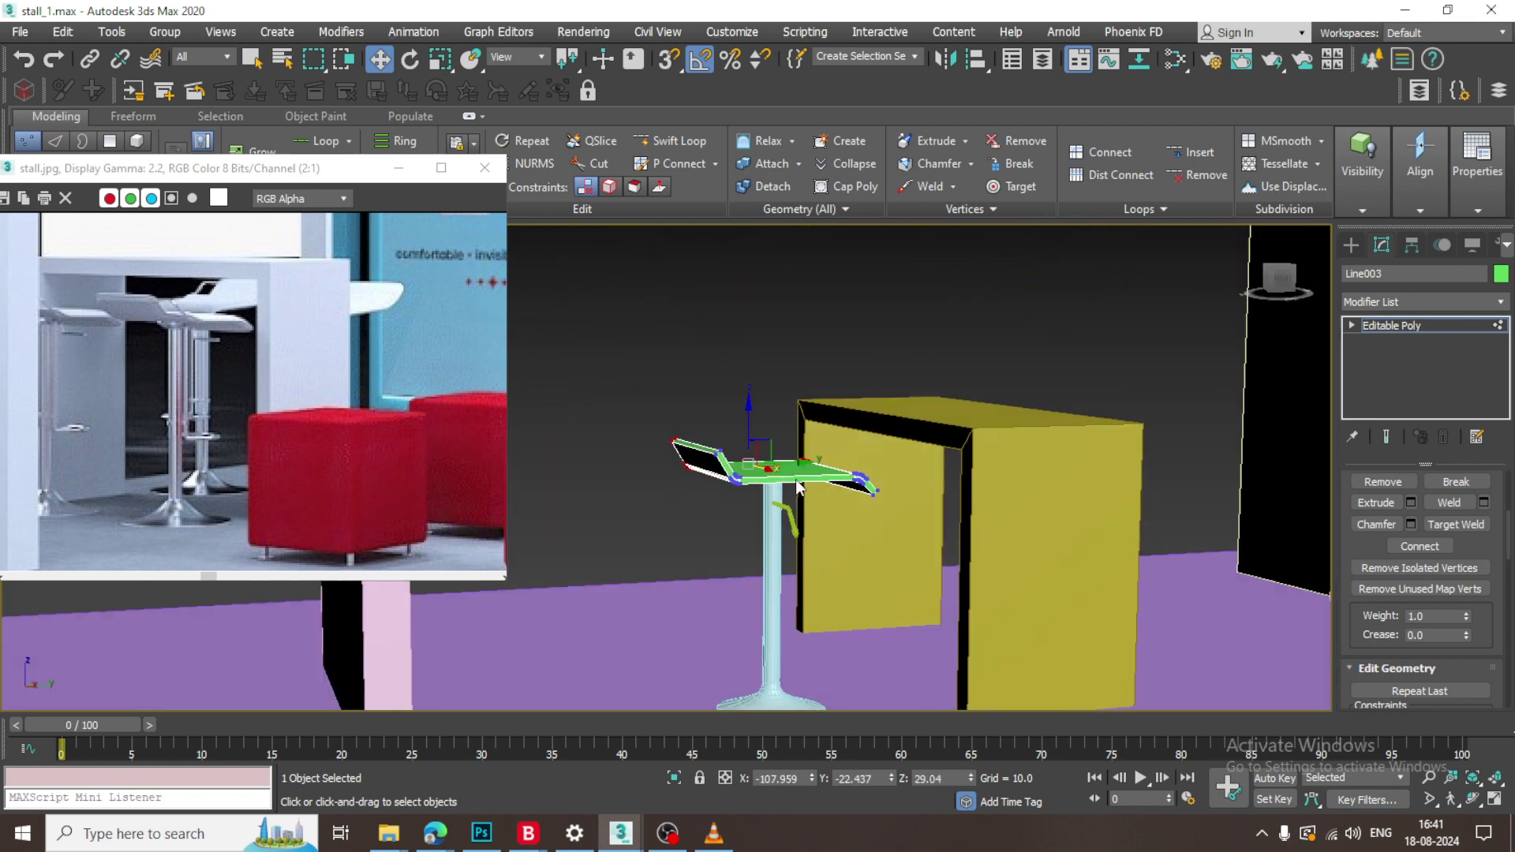
pyautogui.scroll(3, 829, 474)
pyautogui.click(1413, 325)
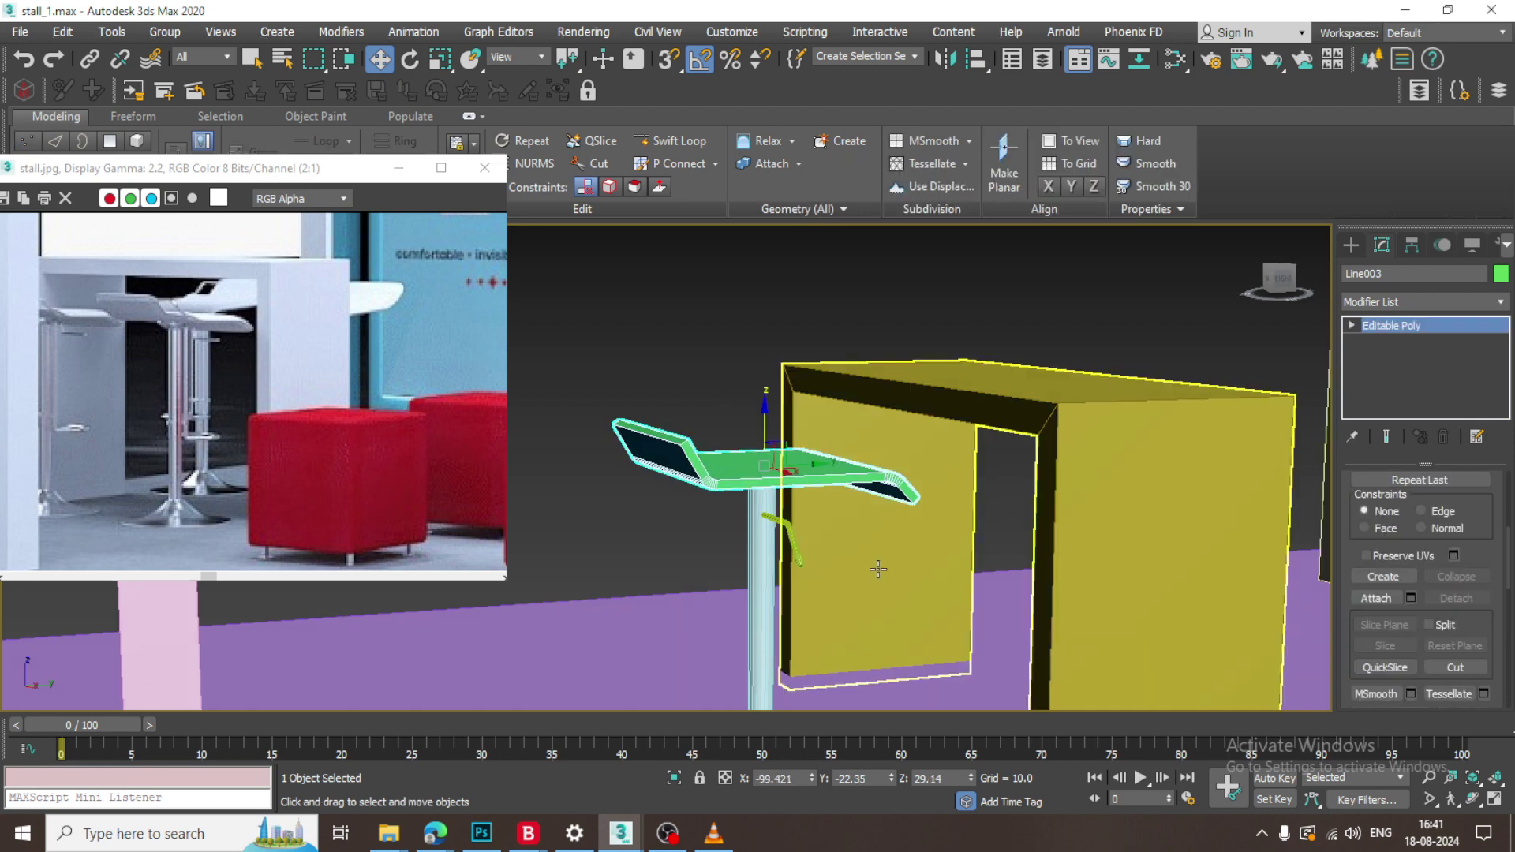
# Raise the lever closer to the underside of the seat, to about Z 25.95.
pyautogui.keyDown('alt'); pyautogui.moveTo(777, 544); pyautogui.dragTo(793, 539, button='middle'); pyautogui.keyUp('alt')
pyautogui.click(786, 513)
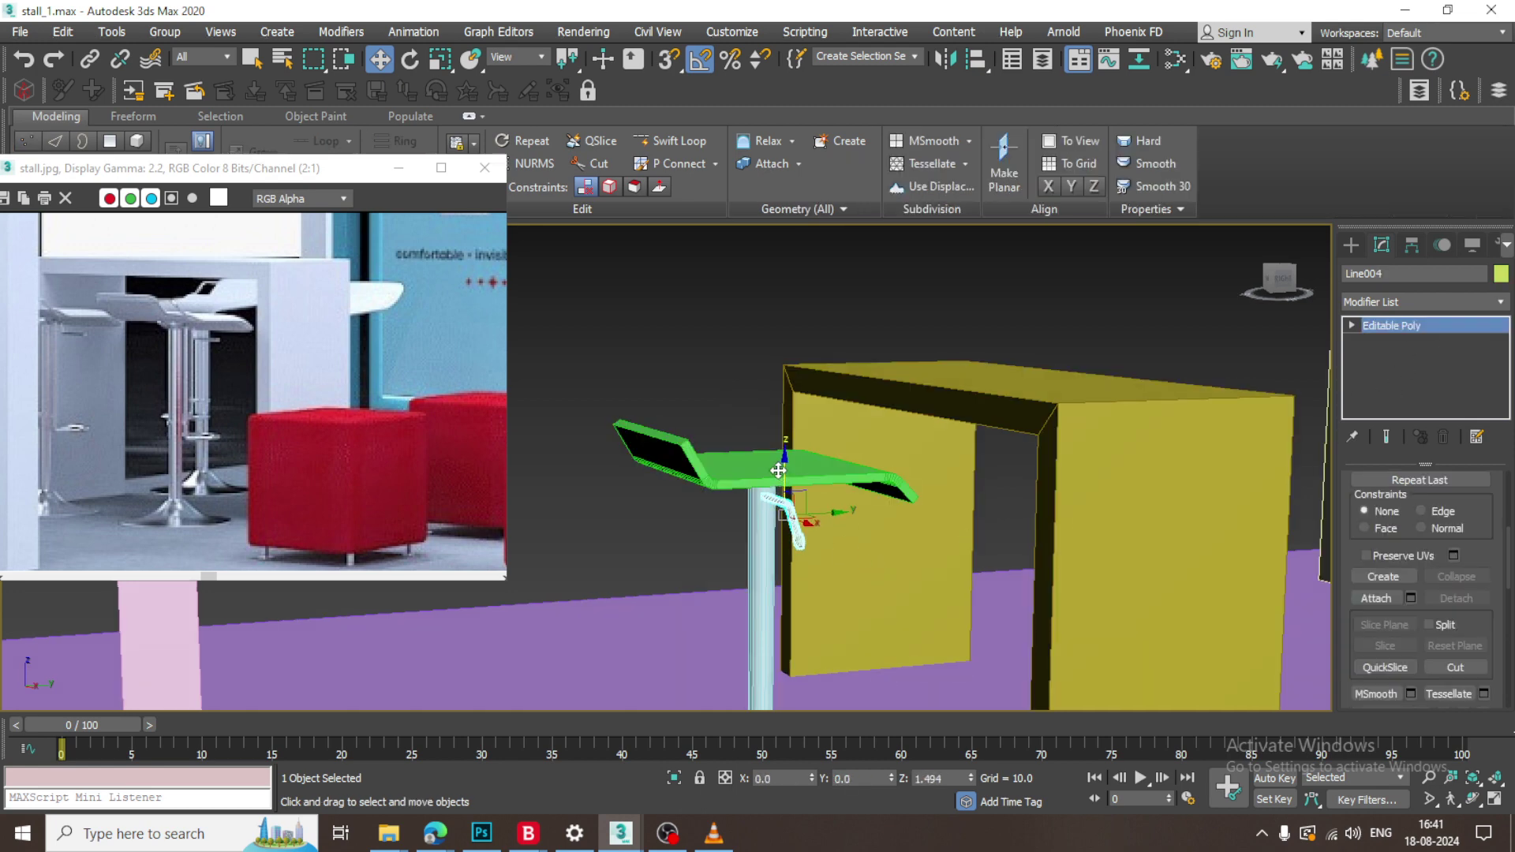
# Draw a four-point open line in the top view, starting and ending beside the post and widening outward, as the stool's footrest.
pyautogui.click(1351, 247)
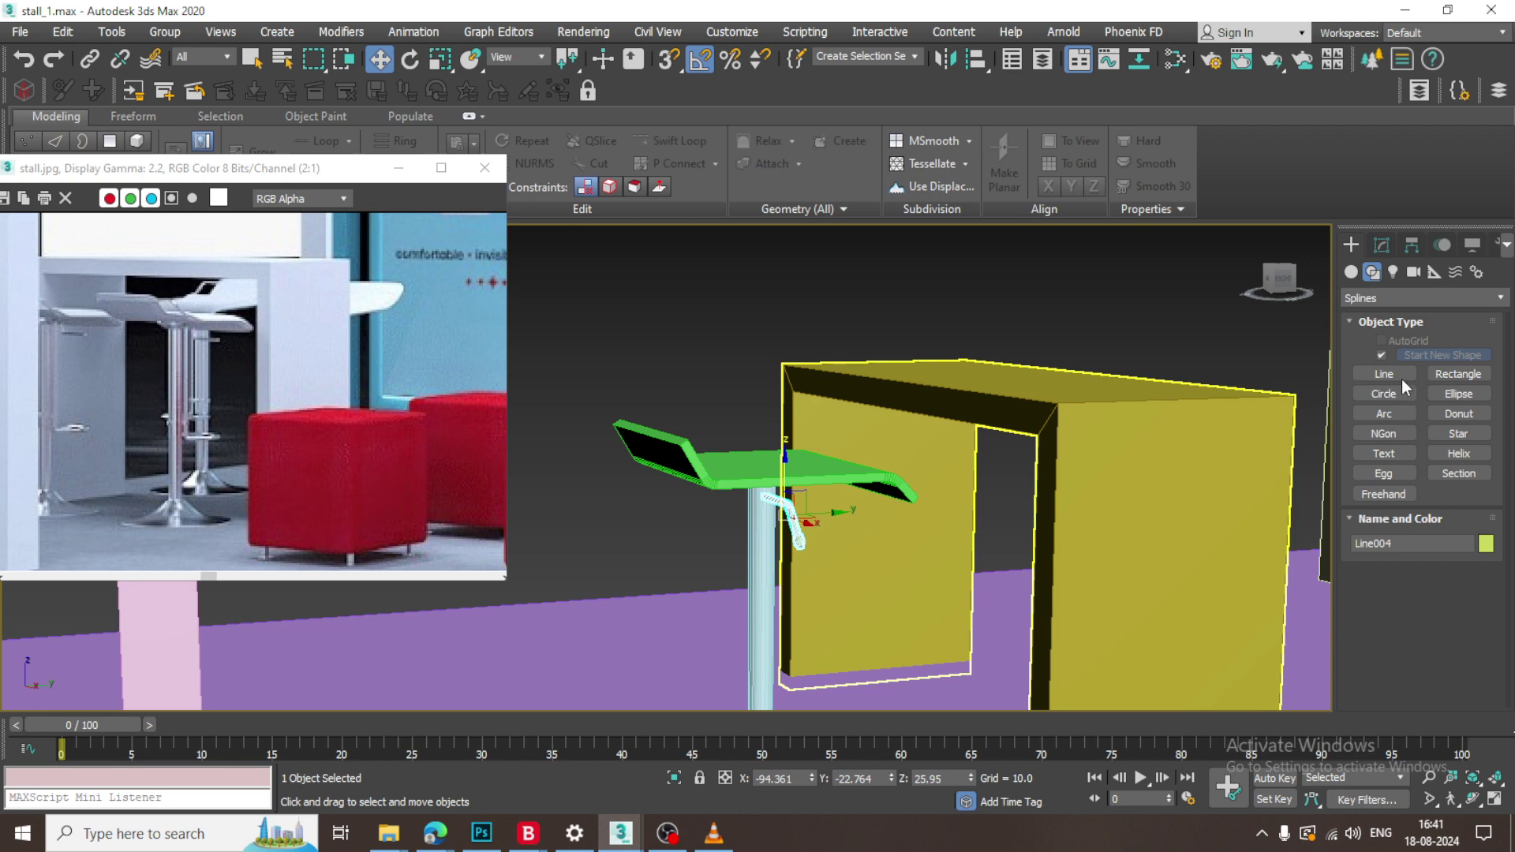
pyautogui.click(1394, 382)
pyautogui.hotkey('alt', 'w')
pyautogui.middleClick(539, 352)
pyautogui.hotkey('alt', 'w')
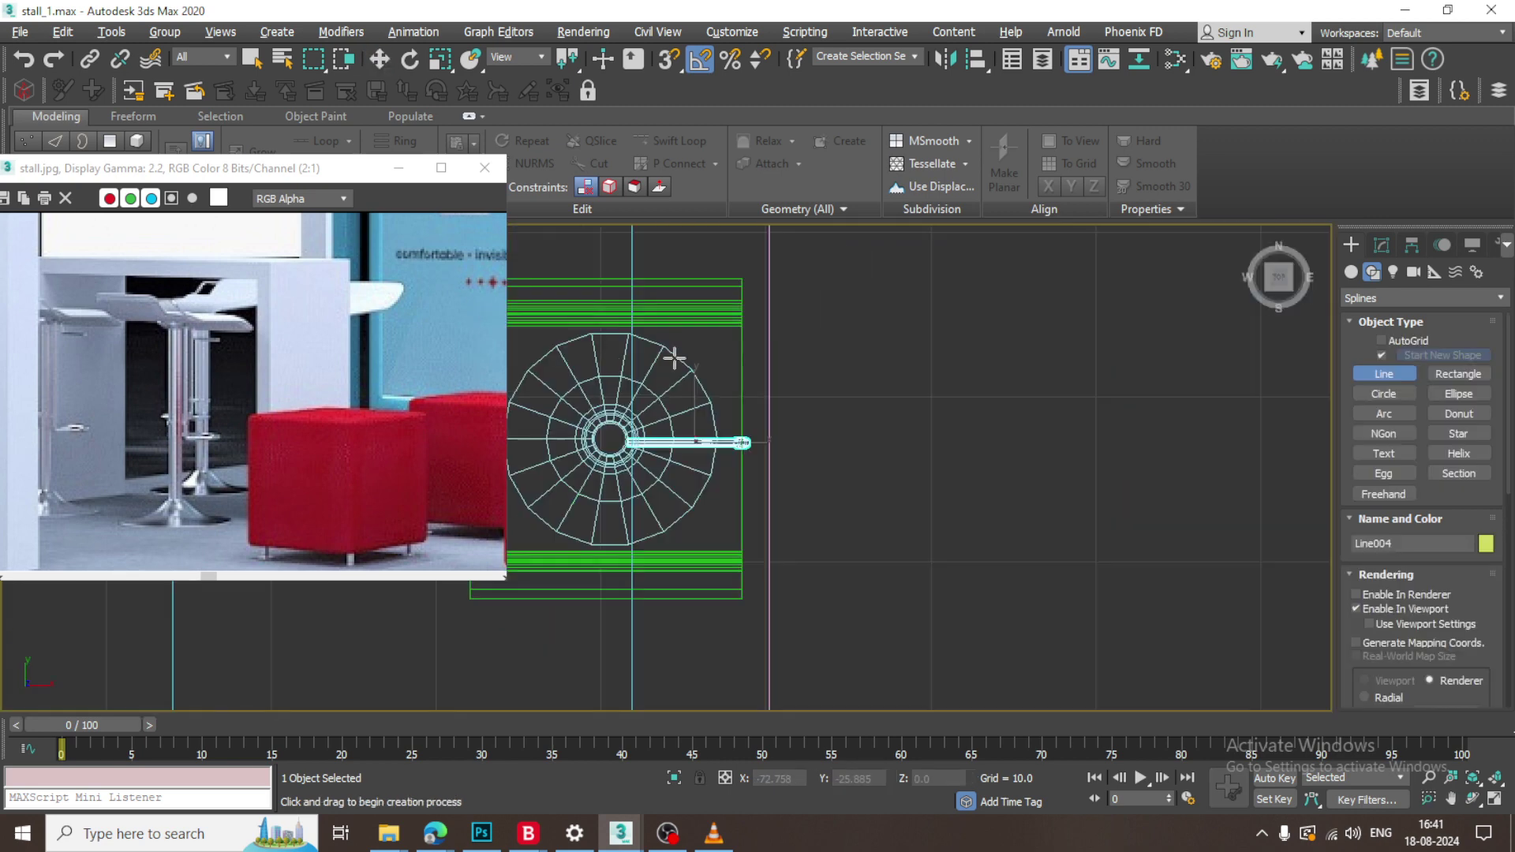
pyautogui.scroll(7, 711, 432)
pyautogui.moveTo(711, 432); pyautogui.dragTo(982, 371, button='middle')
pyautogui.scroll(-4, 982, 372)
pyautogui.scroll(-3, 889, 399)
pyautogui.moveTo(868, 414); pyautogui.dragTo(860, 491, button='middle')
pyautogui.click(828, 392)
pyautogui.rightClick(755, 427)
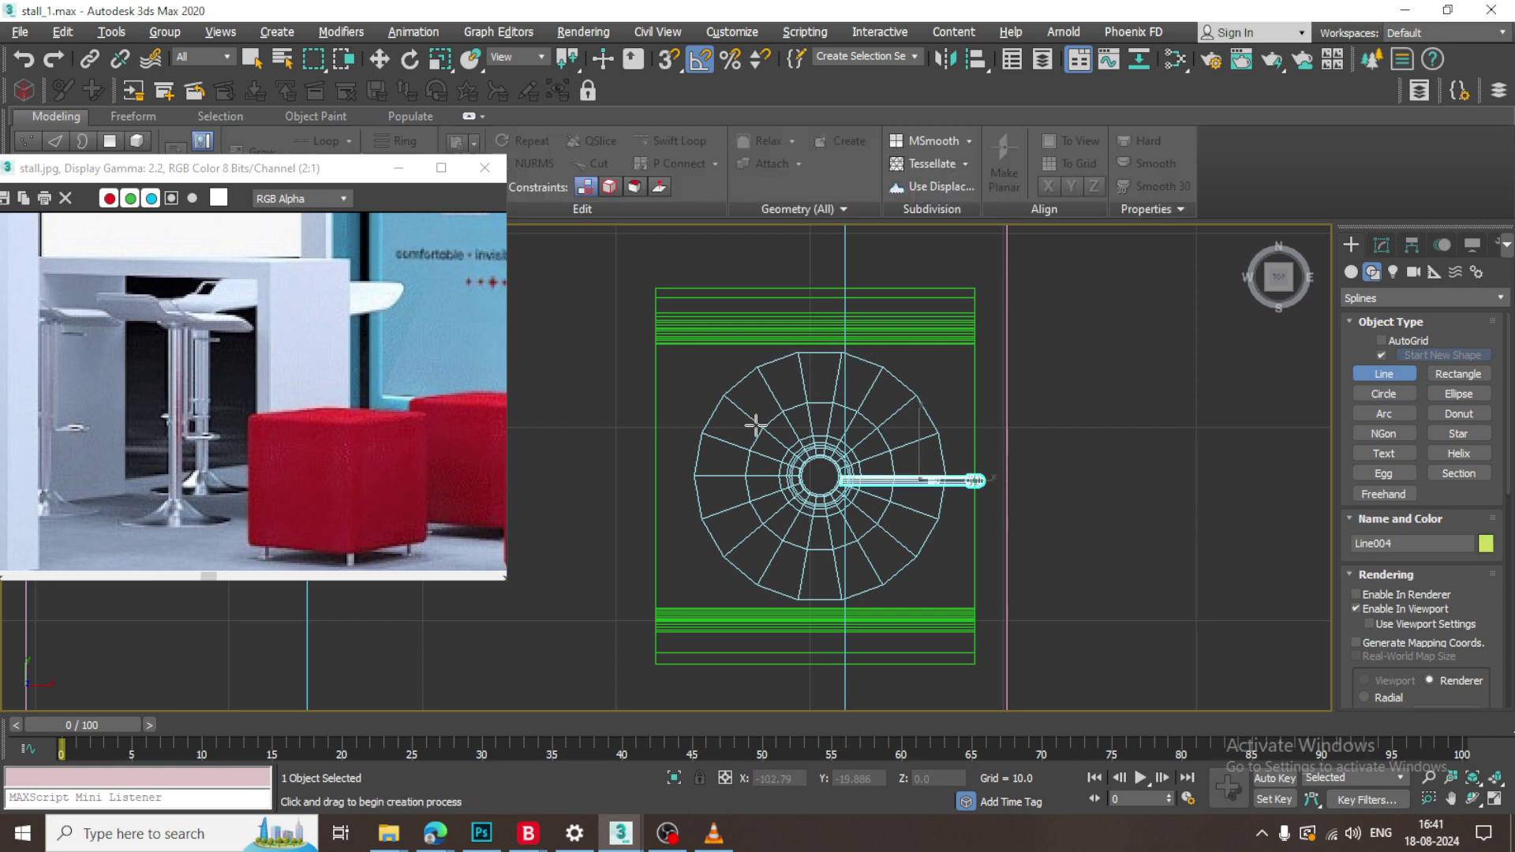
pyautogui.click(787, 461)
pyautogui.click(738, 382)
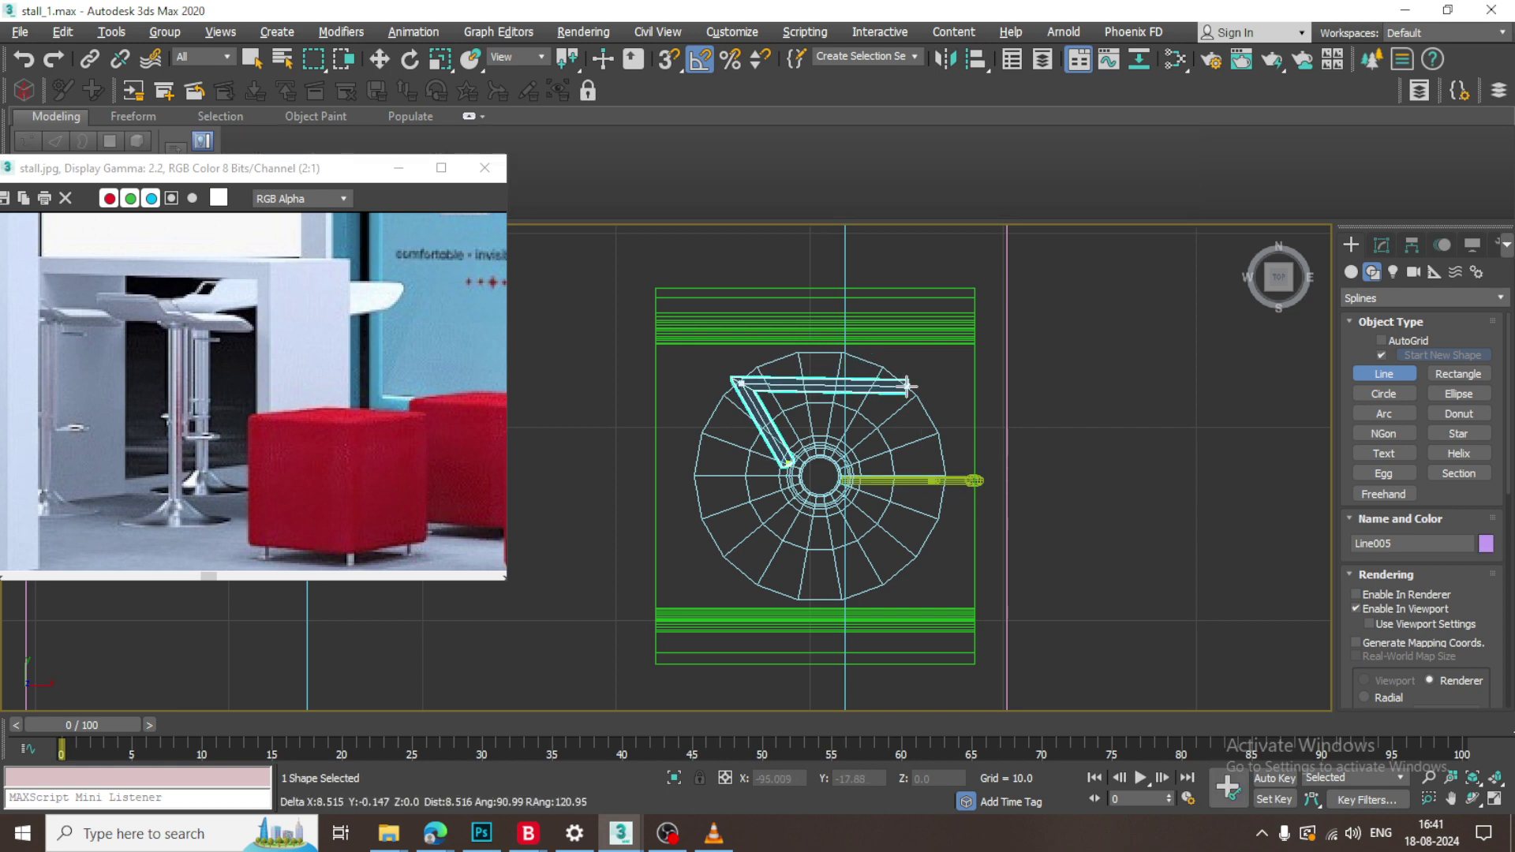
pyautogui.click(930, 382)
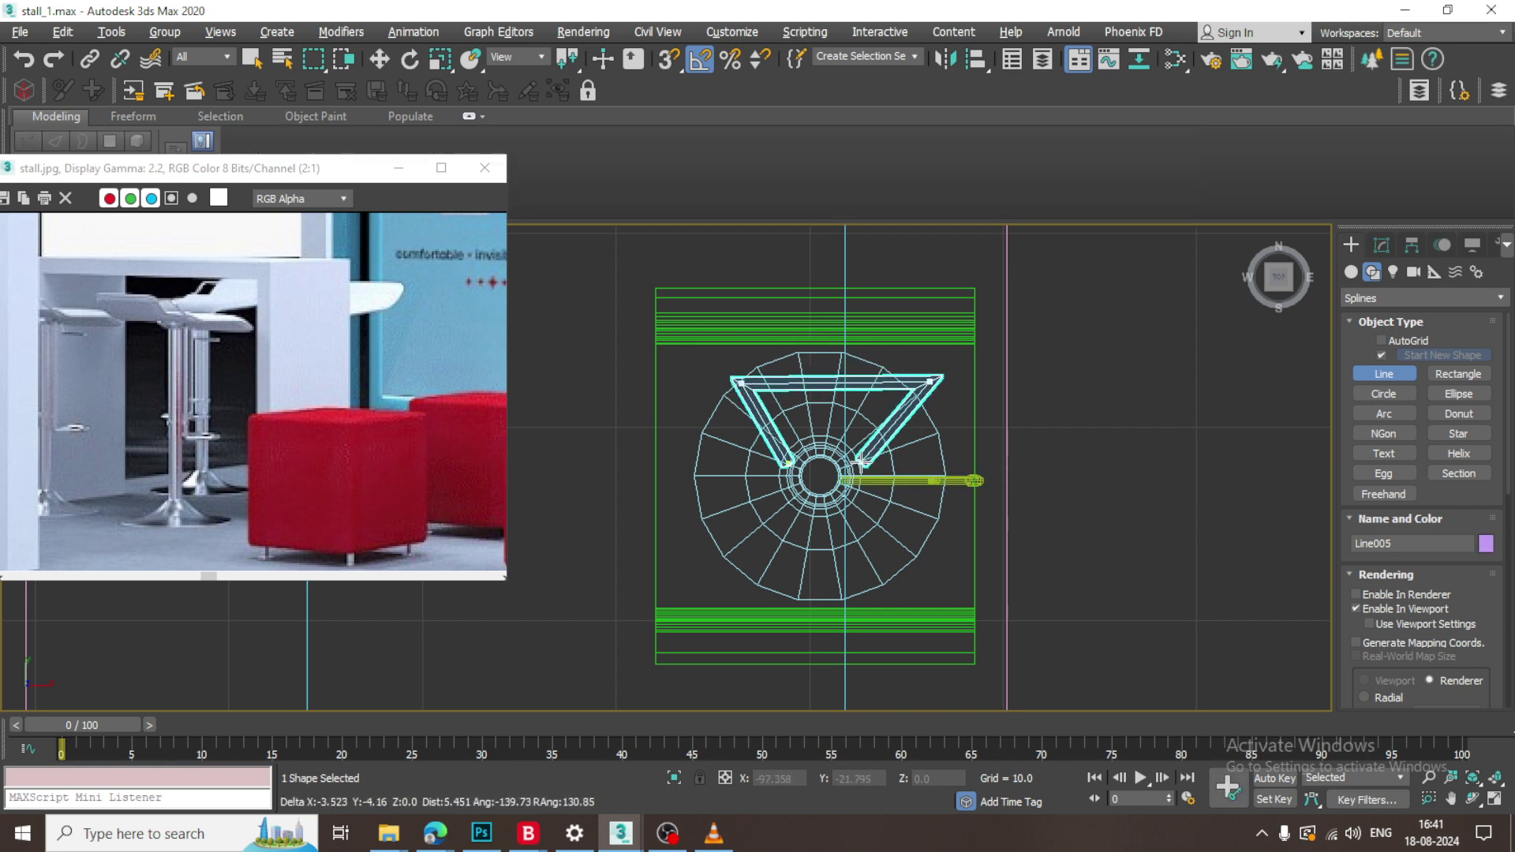
pyautogui.rightClick(861, 462)
pyautogui.rightClick(861, 462)
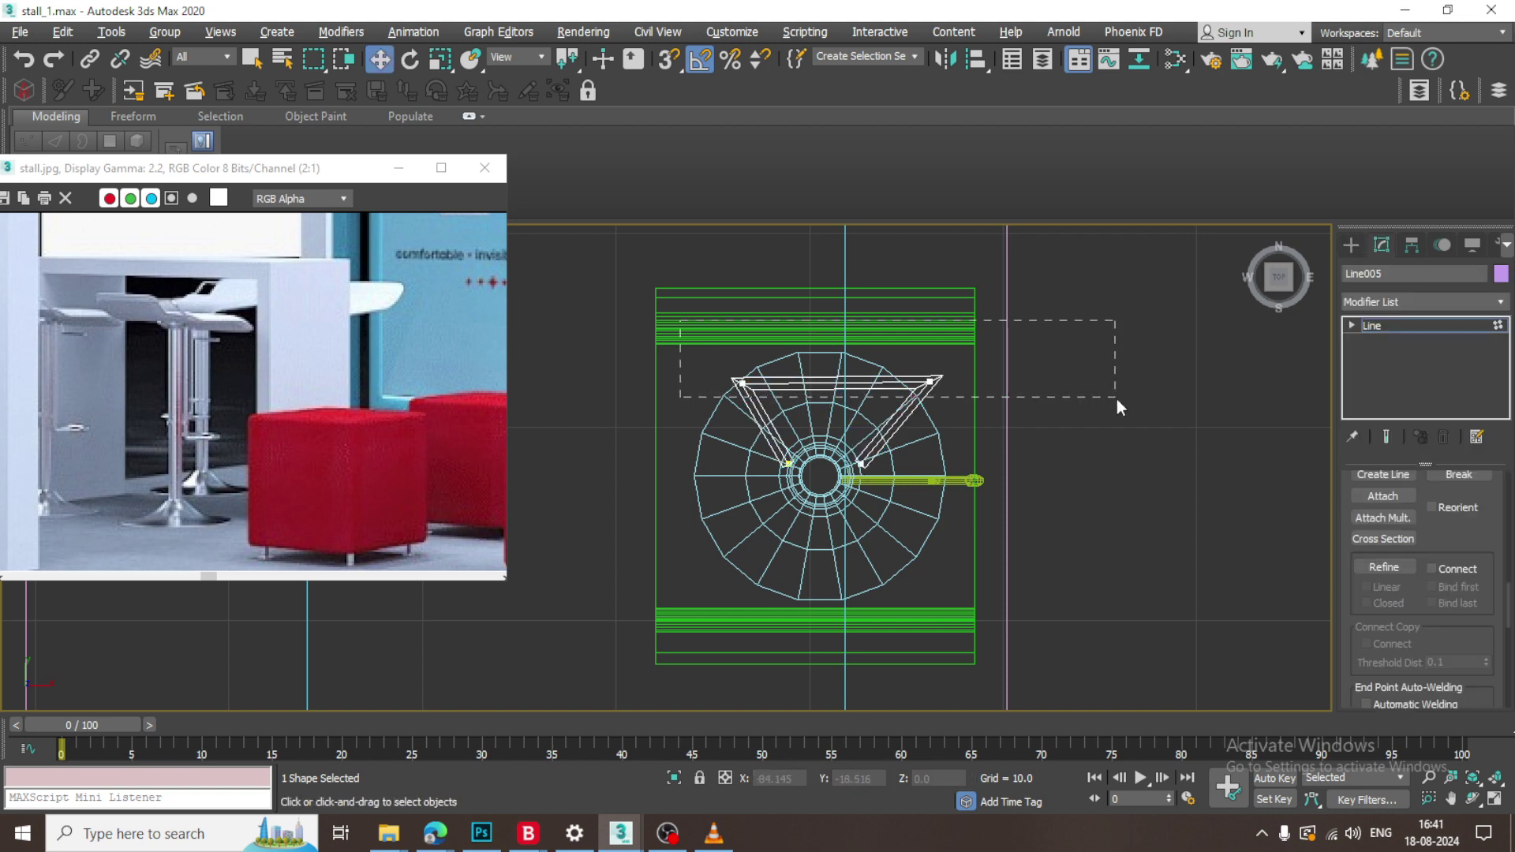
# Fillet the two outer corner vertices of the footrest line by about 2.055.
pyautogui.scroll(-5, 1465, 543)
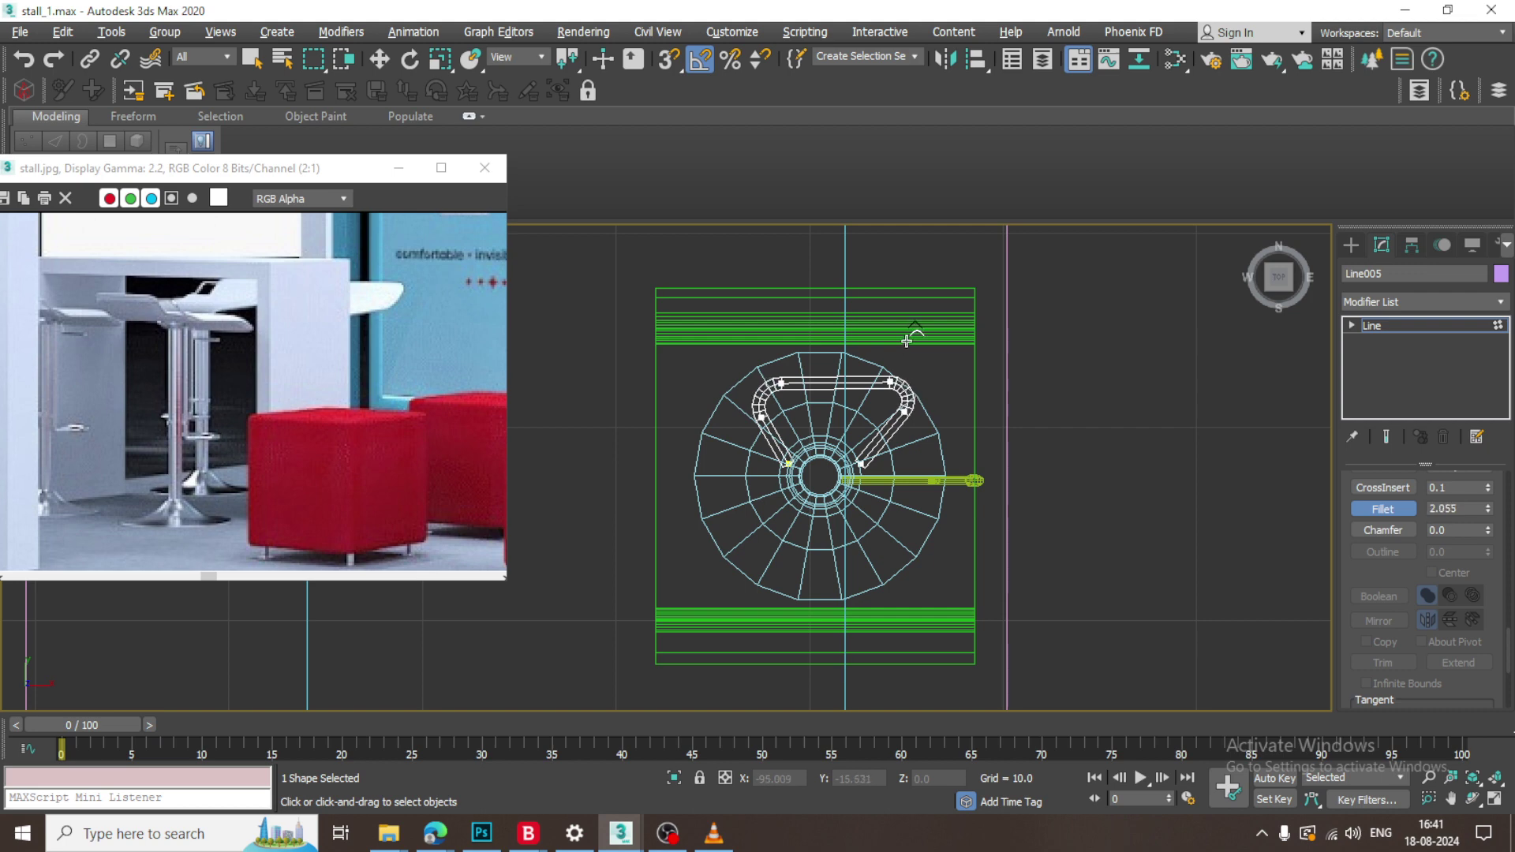
pyautogui.scroll(5, 1389, 693)
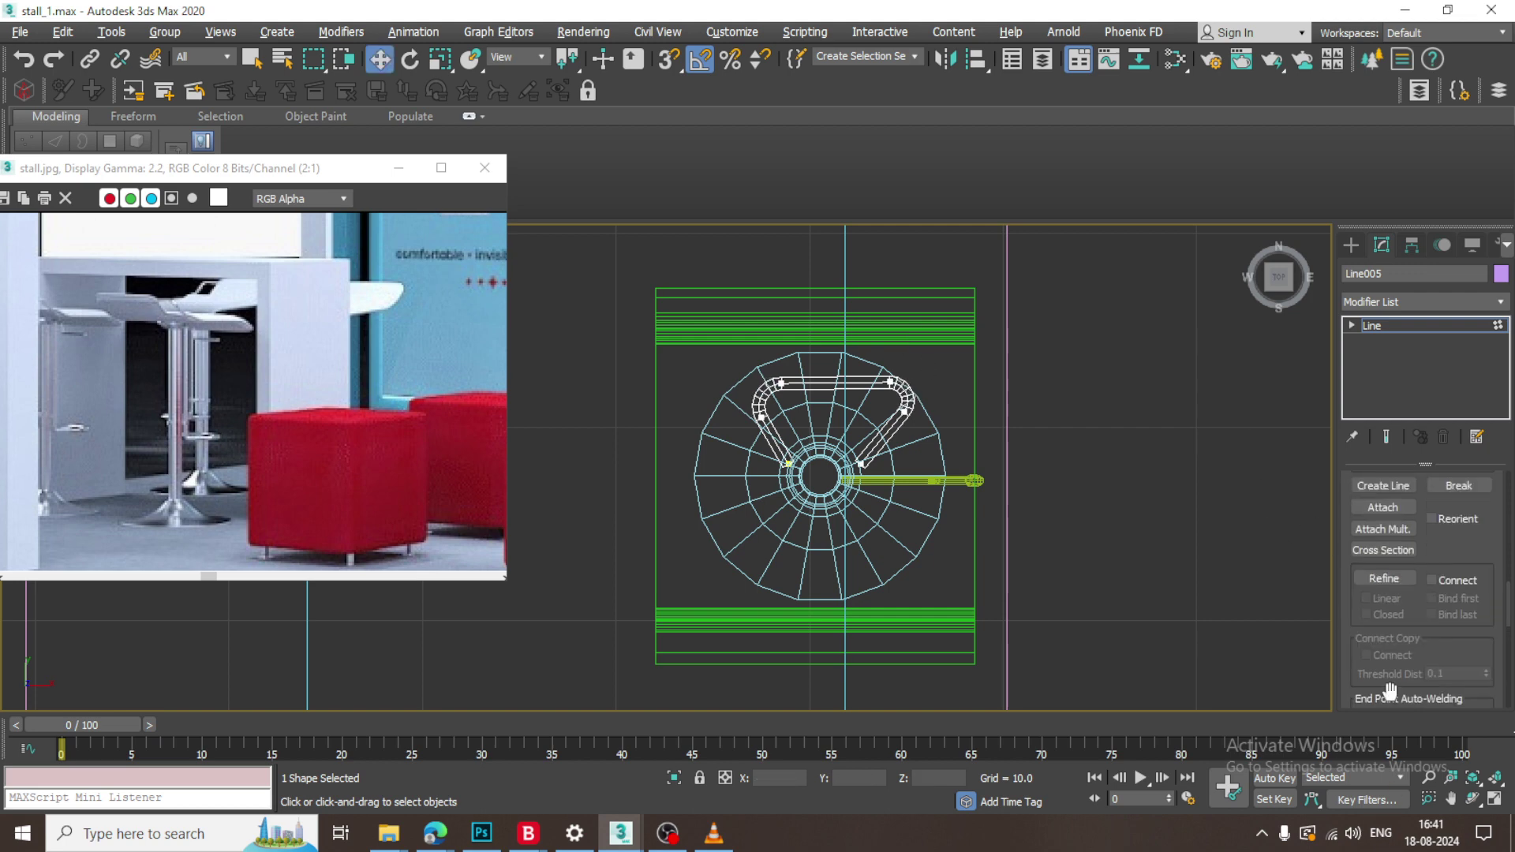
# Set the footrest line to radial rendering, leave vertex editing and raise it along the post to about Z 19.89.
pyautogui.scroll(5, 1440, 525)
pyautogui.scroll(10, 1362, 501)
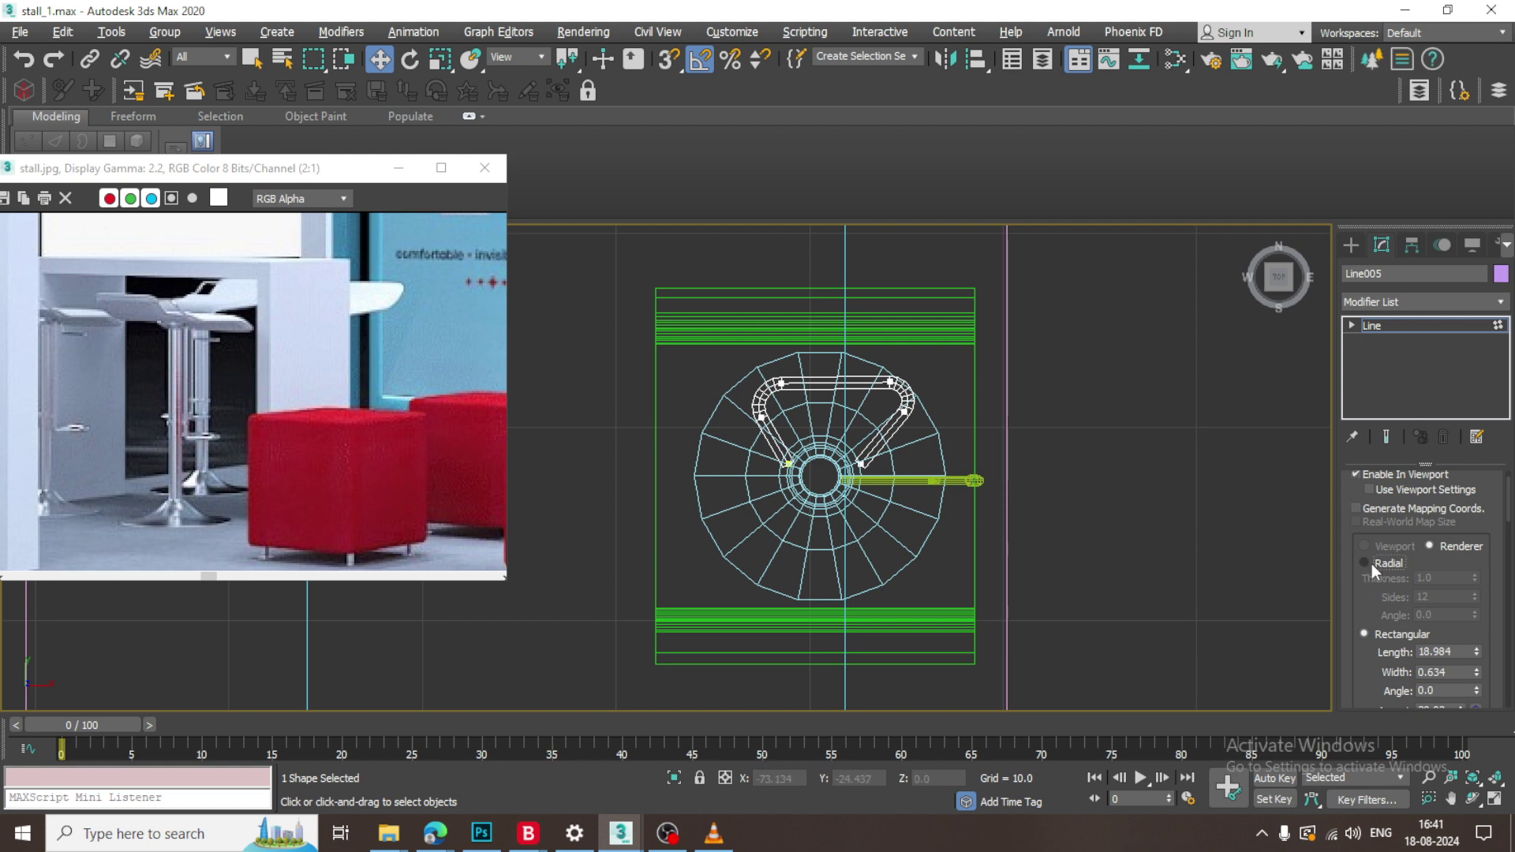
pyautogui.click(1372, 564)
pyautogui.hotkey('alt', 'w')
pyautogui.middleClick(1133, 564)
pyautogui.hotkey('alt', 'w')
pyautogui.scroll(-7, 1061, 535)
pyautogui.moveTo(1046, 502); pyautogui.dragTo(1026, 627, button='middle')
pyautogui.click(1413, 327)
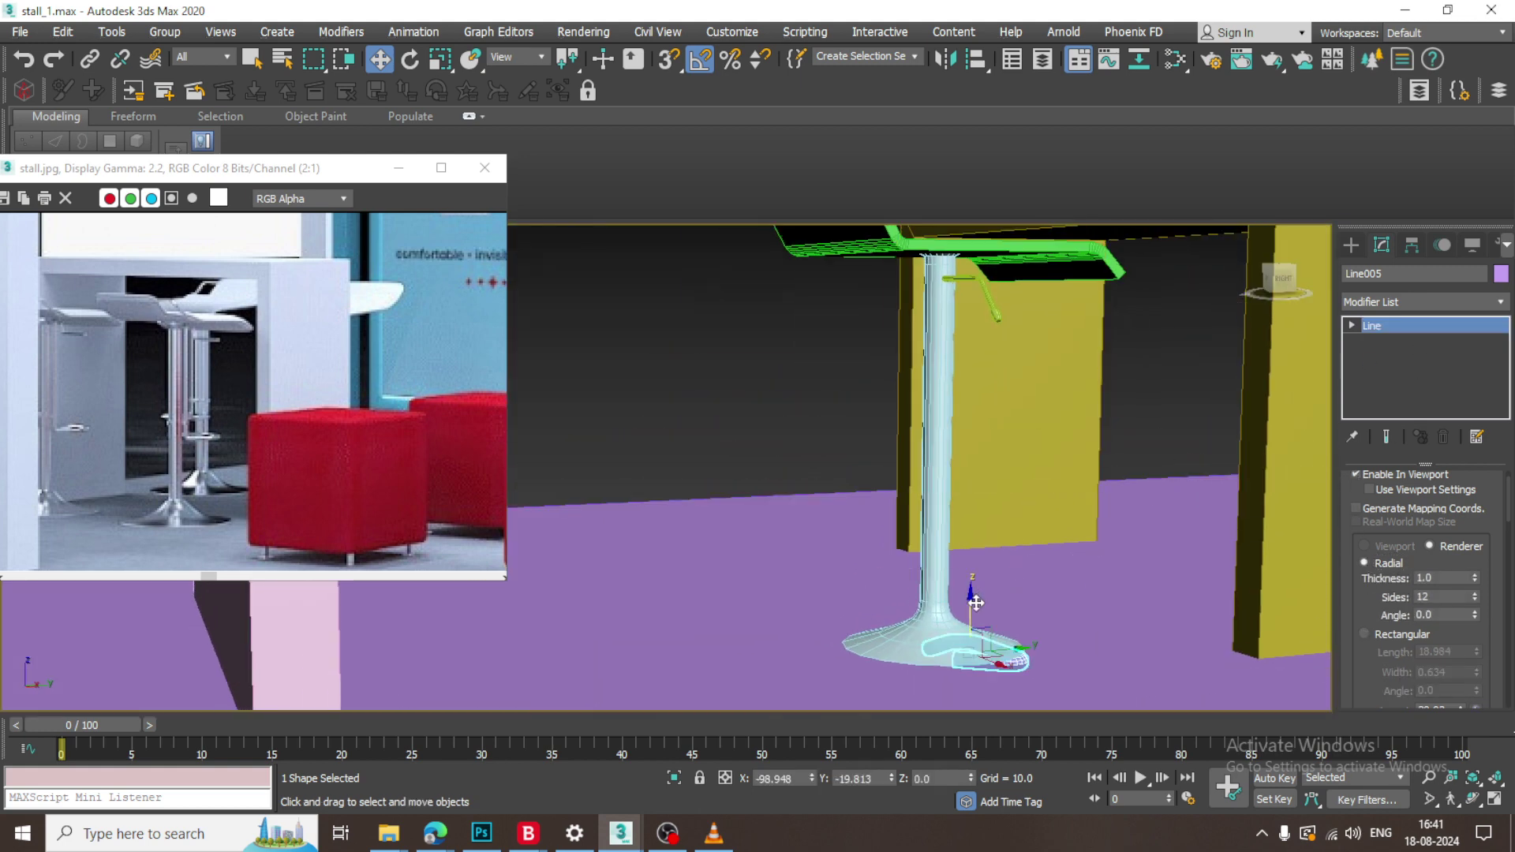
pyautogui.moveTo(976, 602); pyautogui.dragTo(981, 415)
# Set the footrest tube's radial thickness to 0.41.
pyautogui.scroll(5, 1026, 450)
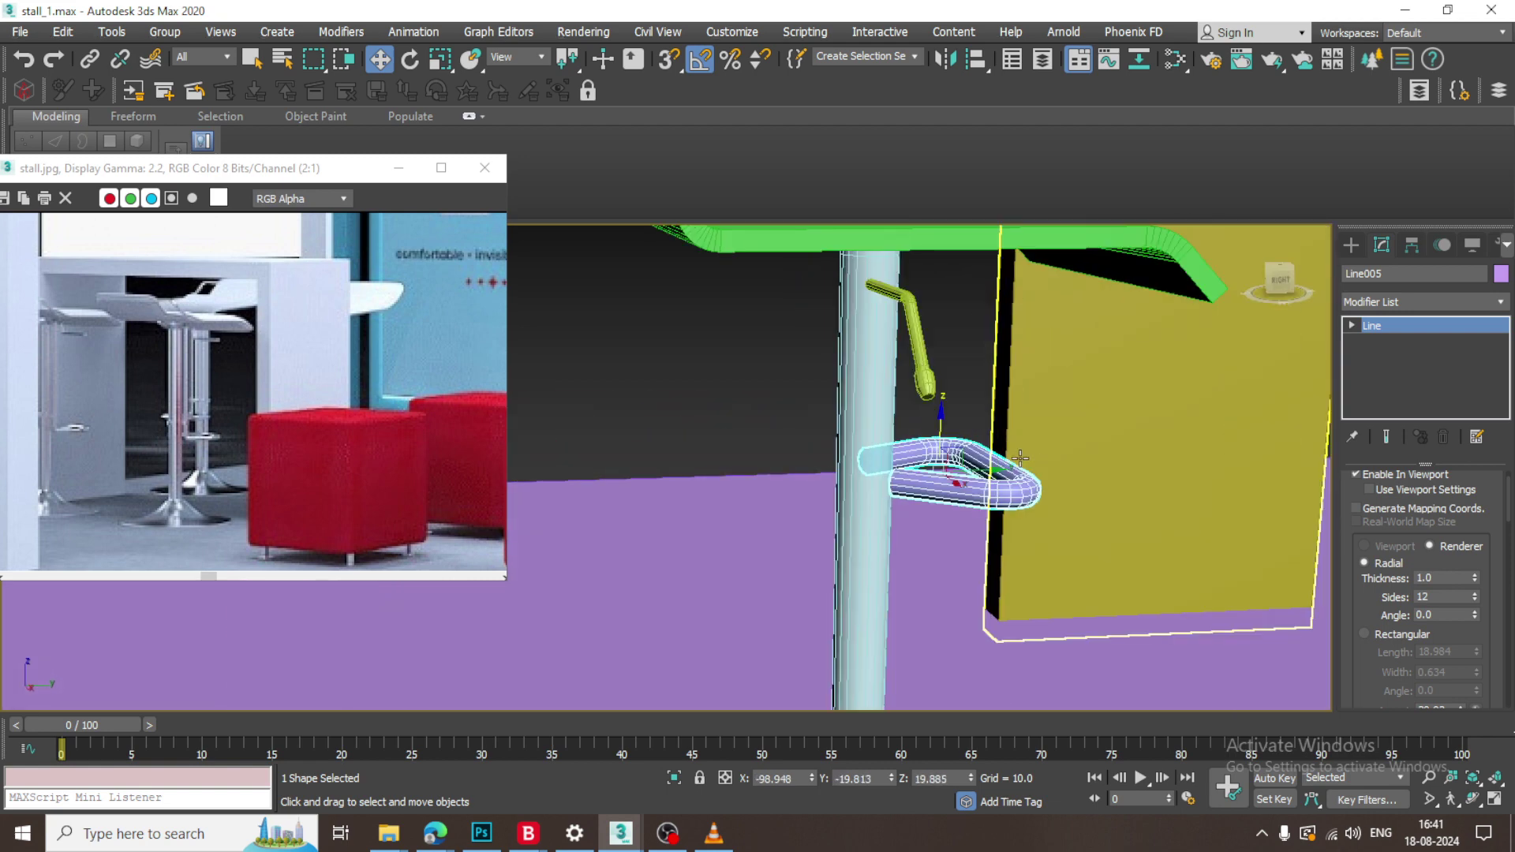
pyautogui.keyDown('alt'); pyautogui.moveTo(1020, 458); pyautogui.dragTo(1054, 467, button='middle'); pyautogui.keyUp('alt')
pyautogui.moveTo(1480, 586); pyautogui.dragTo(1489, 635)
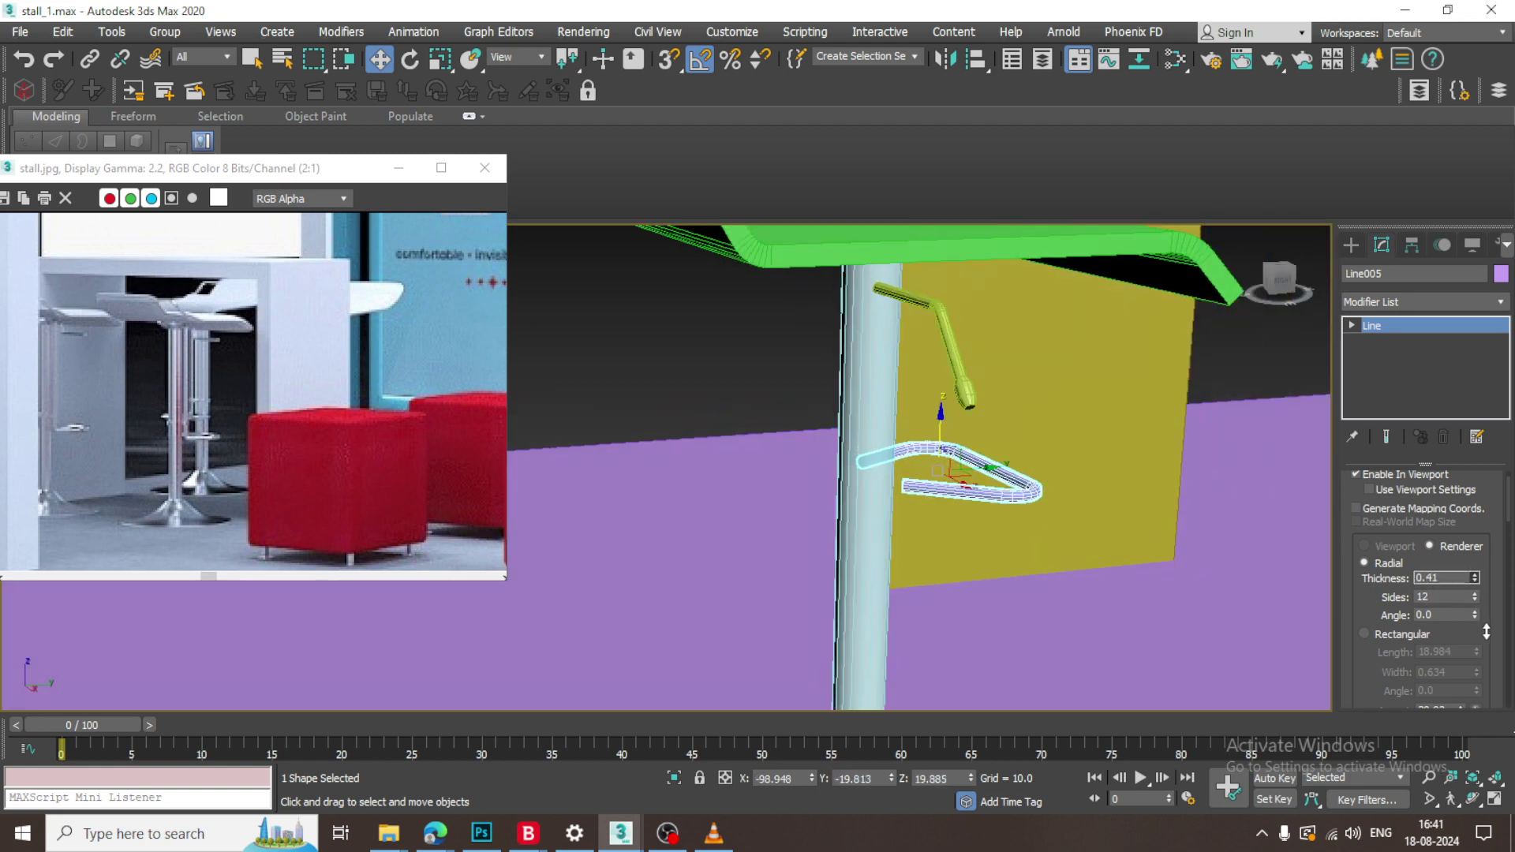
pyautogui.keyDown('alt'); pyautogui.moveTo(979, 474); pyautogui.dragTo(996, 477, button='middle'); pyautogui.keyUp('alt')
# Lower the footrest along the post to about Z 11.68.
pyautogui.moveTo(937, 440); pyautogui.dragTo(939, 506)
pyautogui.keyDown('alt'); pyautogui.moveTo(939, 505); pyautogui.dragTo(863, 490, button='middle'); pyautogui.keyUp('alt')
pyautogui.scroll(-5, 862, 450)
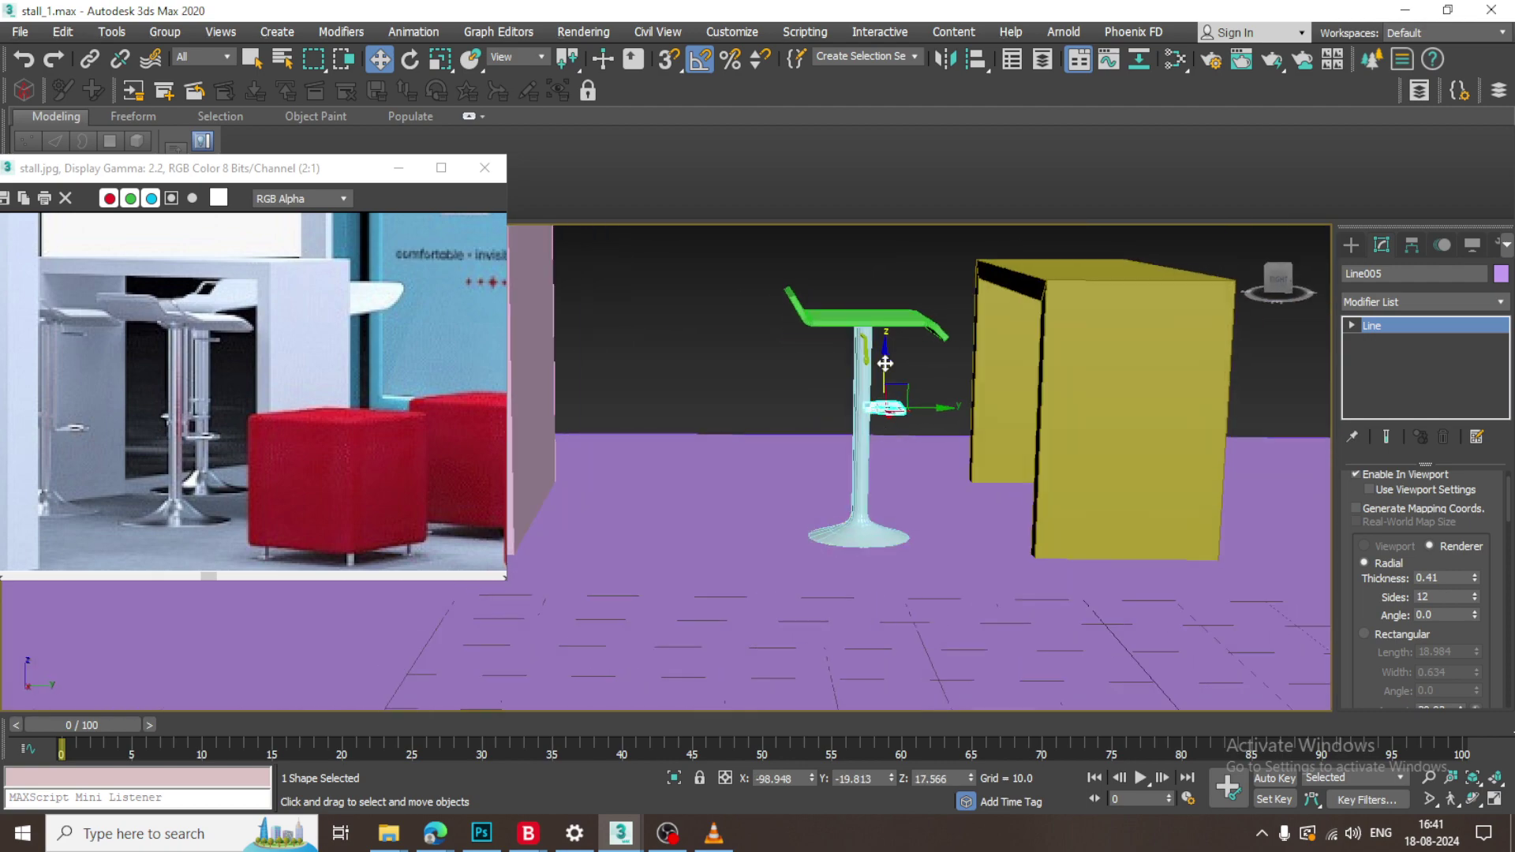
pyautogui.moveTo(883, 365); pyautogui.dragTo(880, 454)
pyautogui.scroll(5, 878, 458)
pyautogui.keyDown('alt'); pyautogui.moveTo(879, 458); pyautogui.dragTo(954, 492, button='middle'); pyautogui.keyUp('alt')
# Move both end vertices of the footrest line in the top view so they meet the post.
pyautogui.hotkey('alt', 'w')
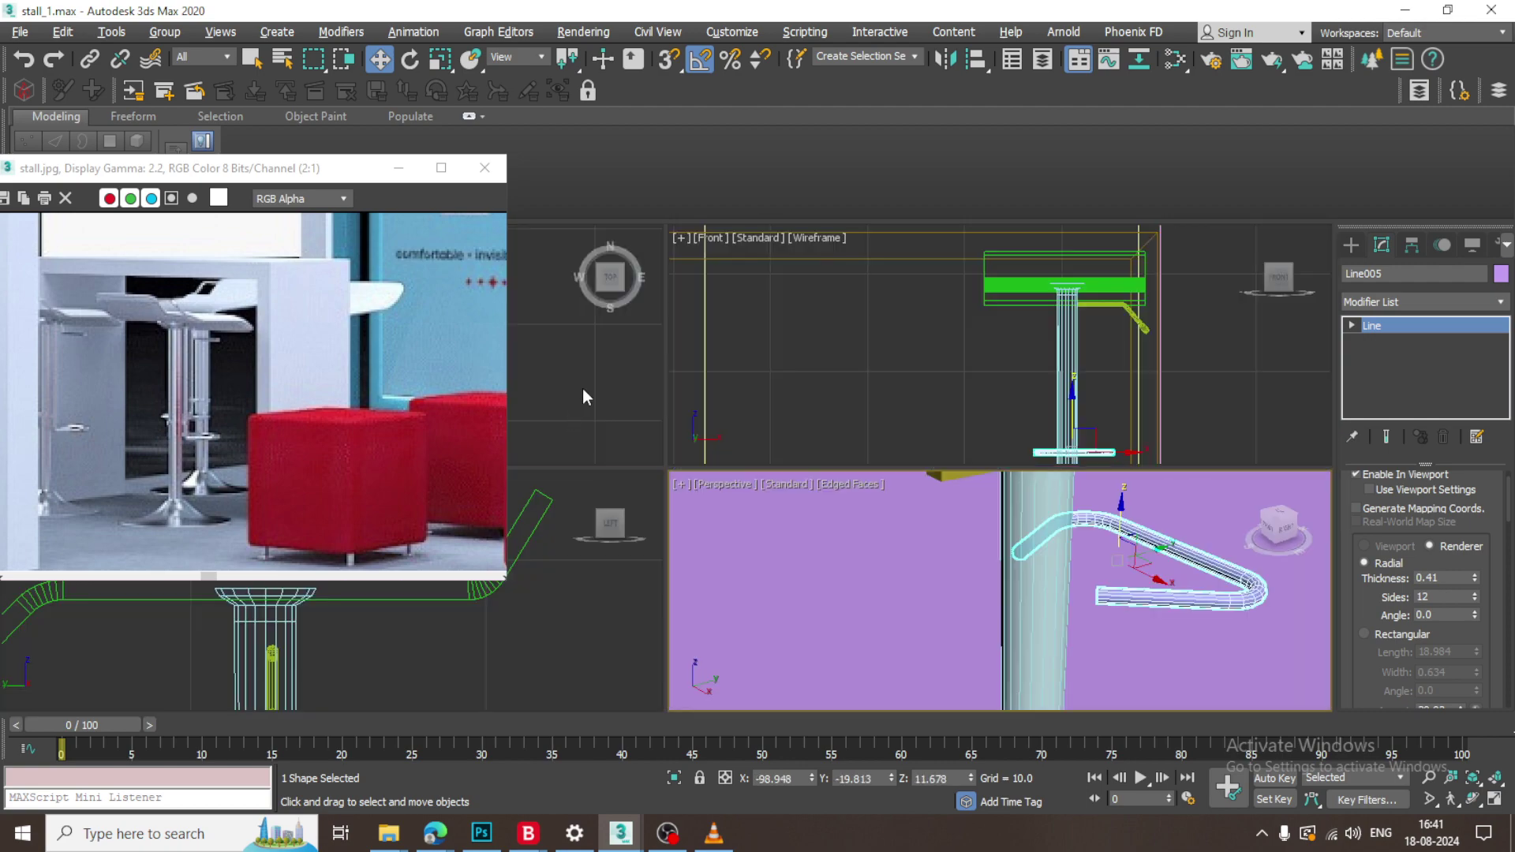
pyautogui.rightClick(582, 387)
pyautogui.hotkey('alt', 'w')
pyautogui.scroll(5, 799, 399)
pyautogui.moveTo(805, 398); pyautogui.dragTo(879, 369, button='middle')
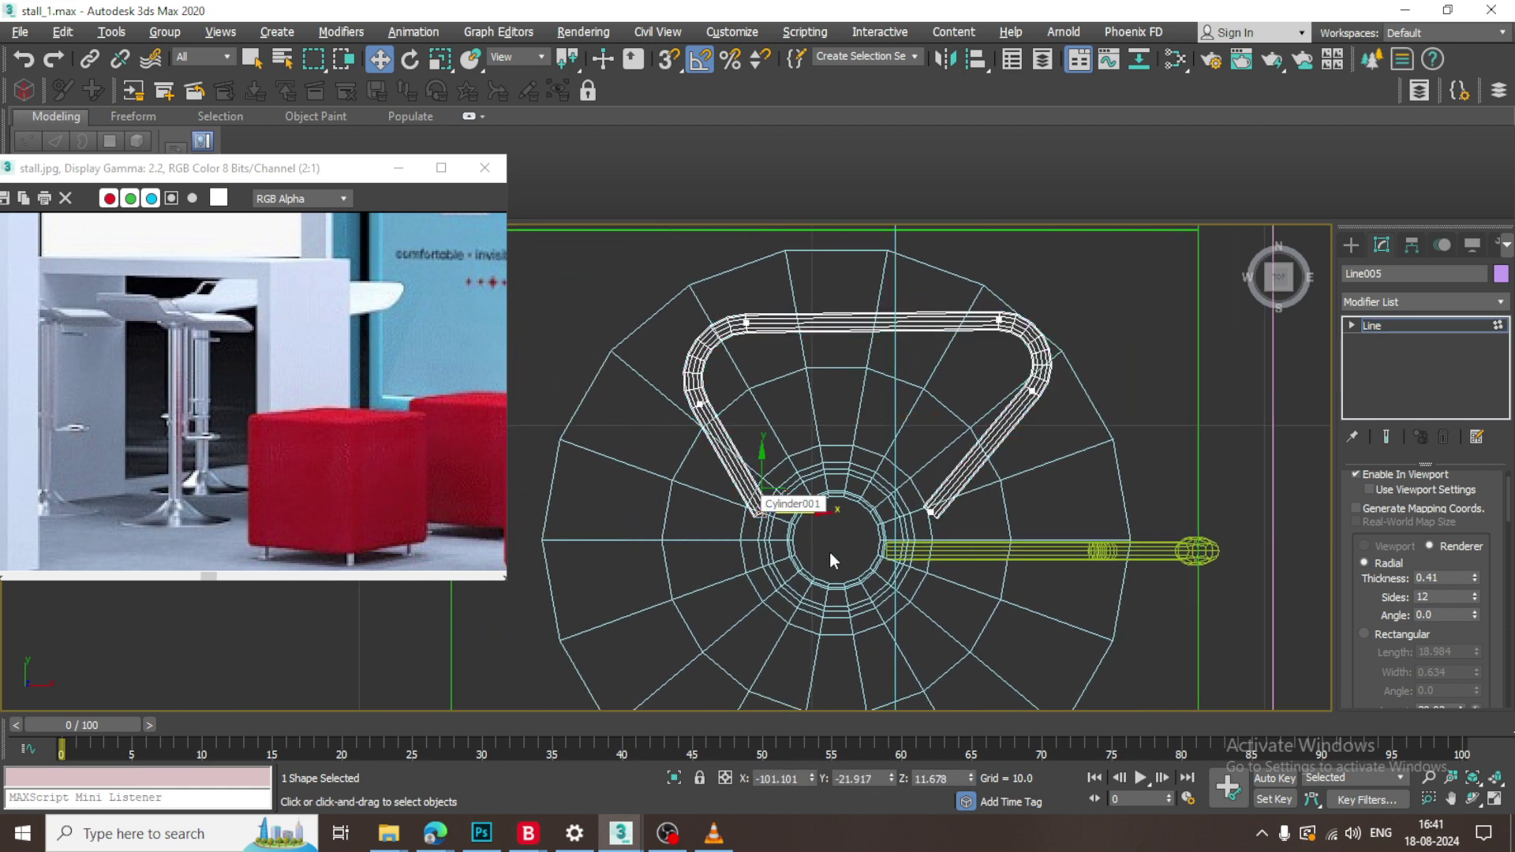
pyautogui.moveTo(789, 489); pyautogui.dragTo(818, 512)
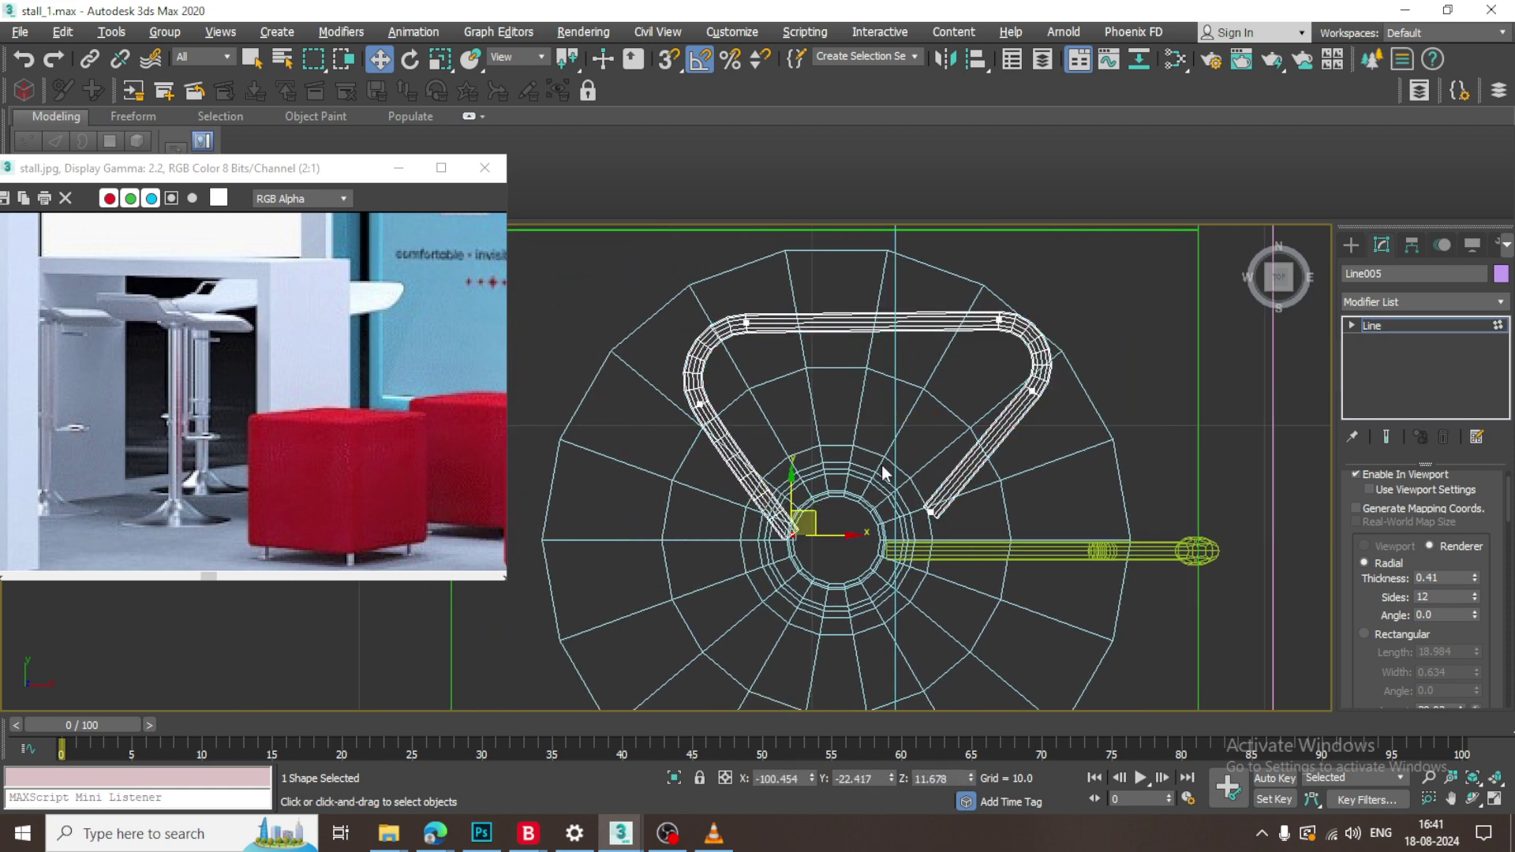
pyautogui.click(932, 511)
pyautogui.moveTo(953, 499); pyautogui.dragTo(916, 521)
pyautogui.hotkey('alt', 'w')
pyautogui.rightClick(1029, 622)
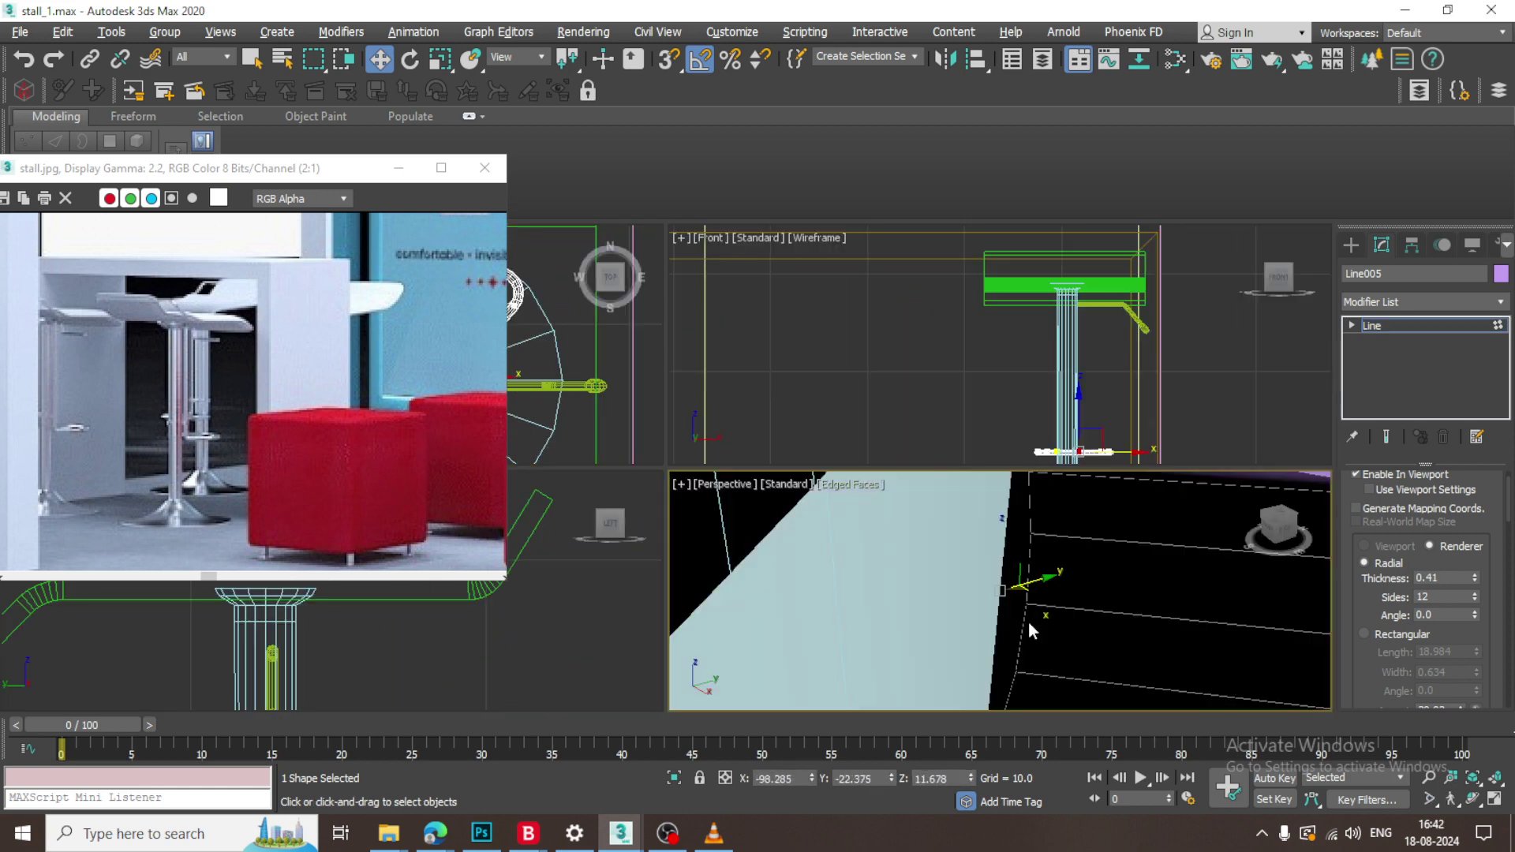
pyautogui.hotkey('alt', 'w')
pyautogui.scroll(-5, 1032, 561)
pyautogui.keyDown('alt'); pyautogui.moveTo(1028, 577); pyautogui.dragTo(1022, 487, button='middle'); pyautogui.keyUp('alt')
pyautogui.scroll(-8, 922, 544)
pyautogui.scroll(3, 1017, 509)
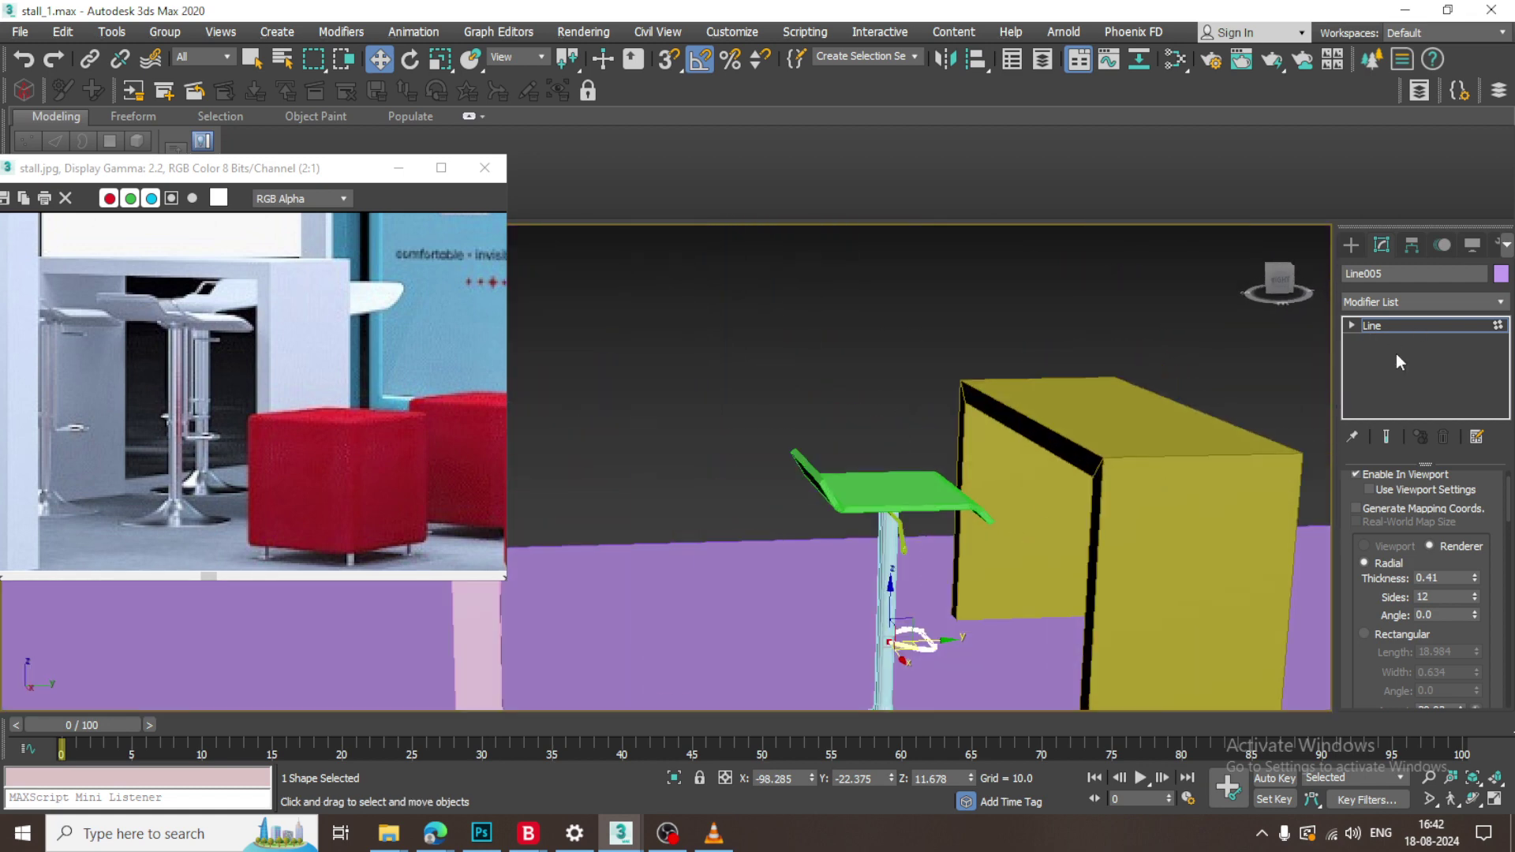
# Shorten the seat by moving the vertices of its down-turned end inward about 1.19 in Y, and leave vertex editing.
pyautogui.scroll(-3, 929, 447)
pyautogui.click(925, 443)
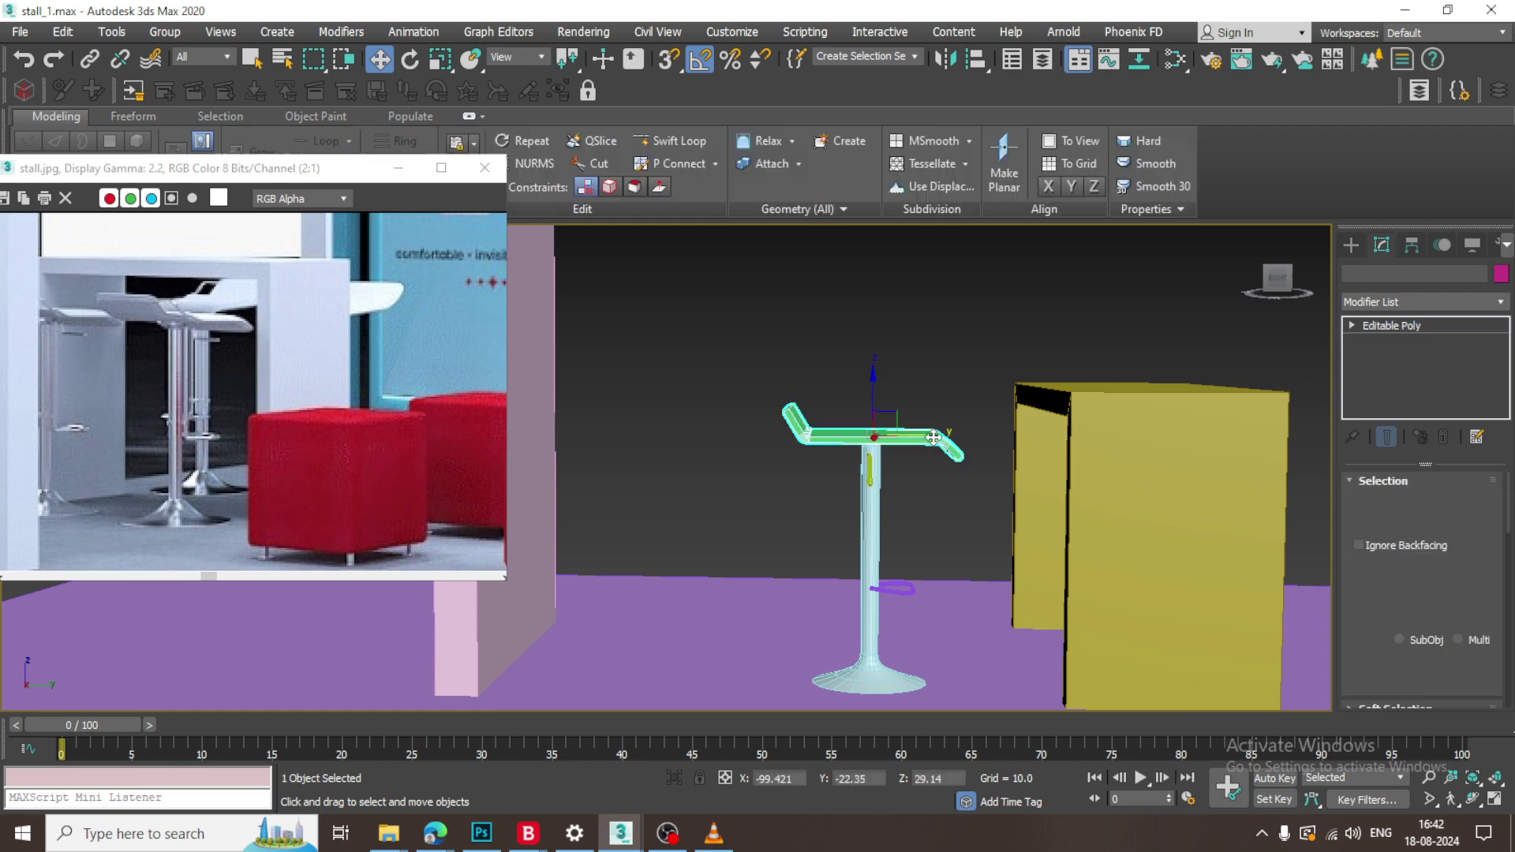
pyautogui.press('1')
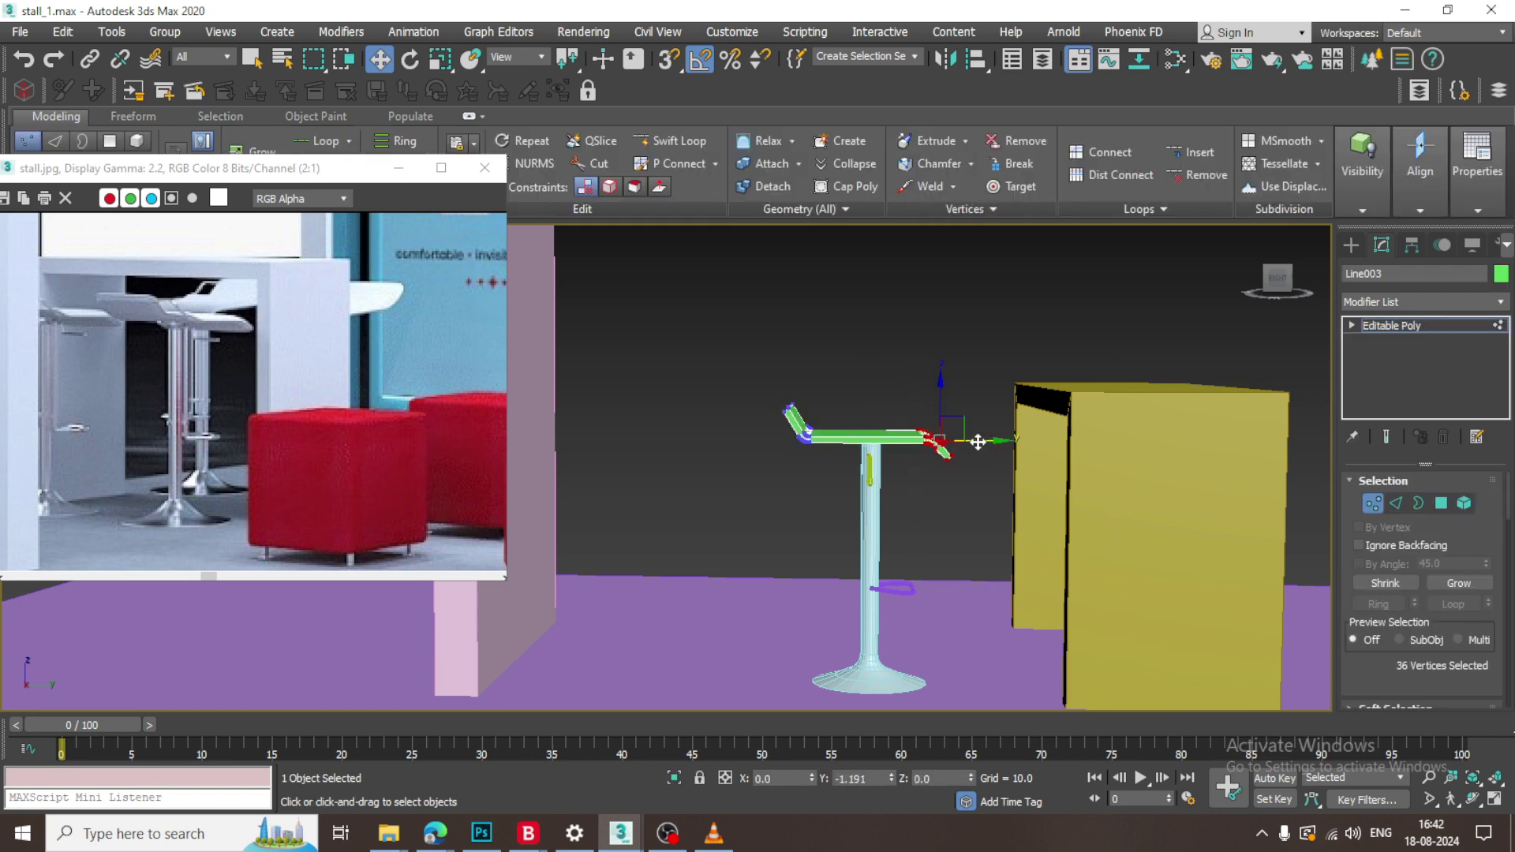
pyautogui.keyDown('alt'); pyautogui.moveTo(978, 442); pyautogui.dragTo(1026, 502, button='middle'); pyautogui.keyUp('alt')
pyautogui.click(1412, 330)
# Select the stool's seat, post, footrest and lever together and move the whole stool closer to the high table.
pyautogui.scroll(3, 908, 553)
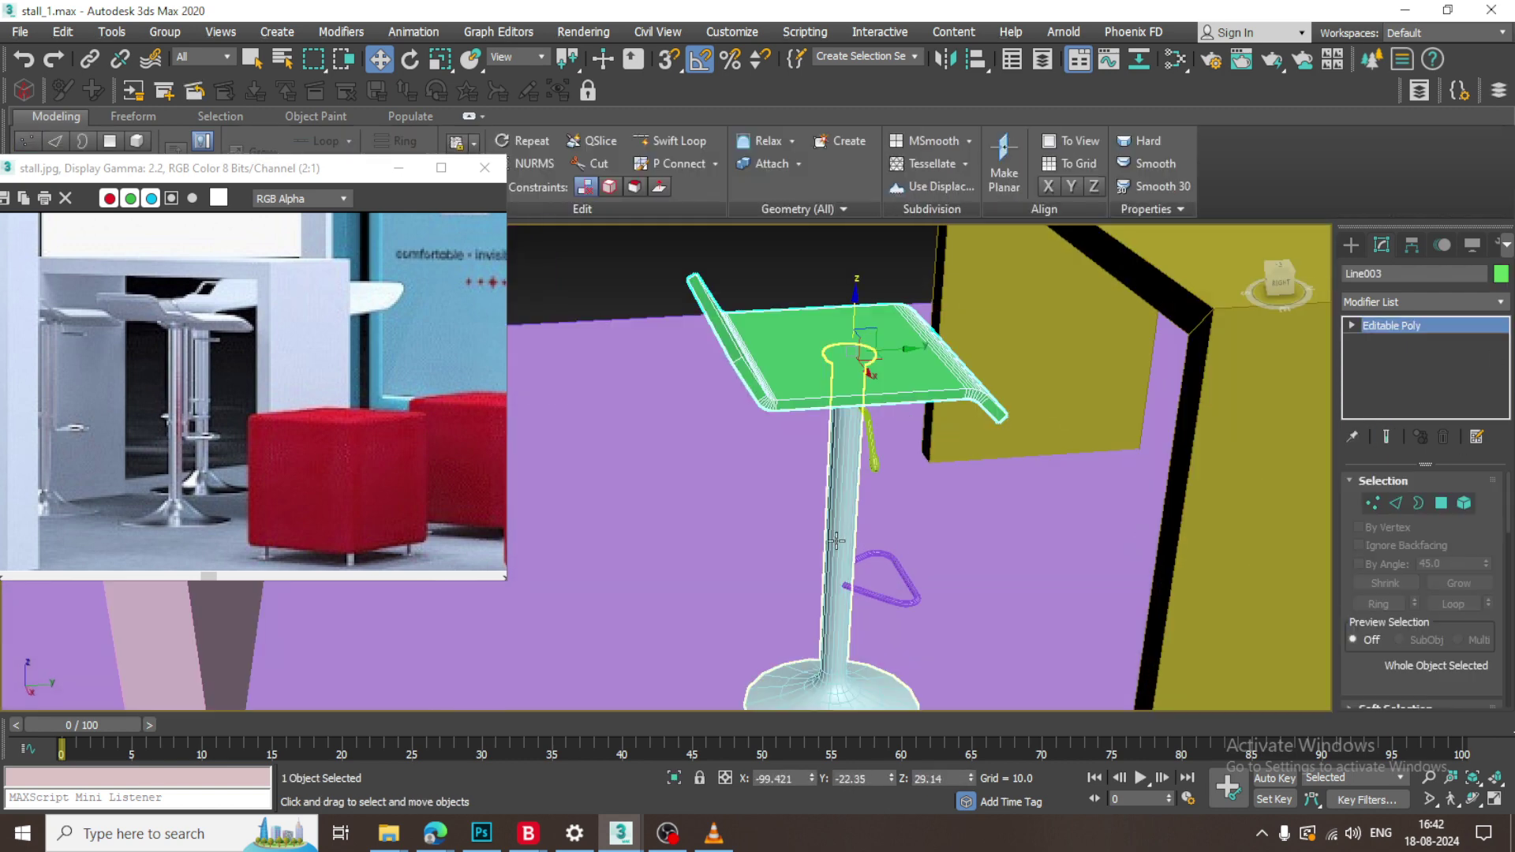
pyautogui.keyDown('ctrl'); pyautogui.click(842, 534); pyautogui.keyUp('ctrl')
pyautogui.keyDown('ctrl'); pyautogui.click(894, 612); pyautogui.keyUp('ctrl')
pyautogui.keyDown('alt'); pyautogui.moveTo(894, 611); pyautogui.dragTo(870, 467, button='middle'); pyautogui.keyUp('alt')
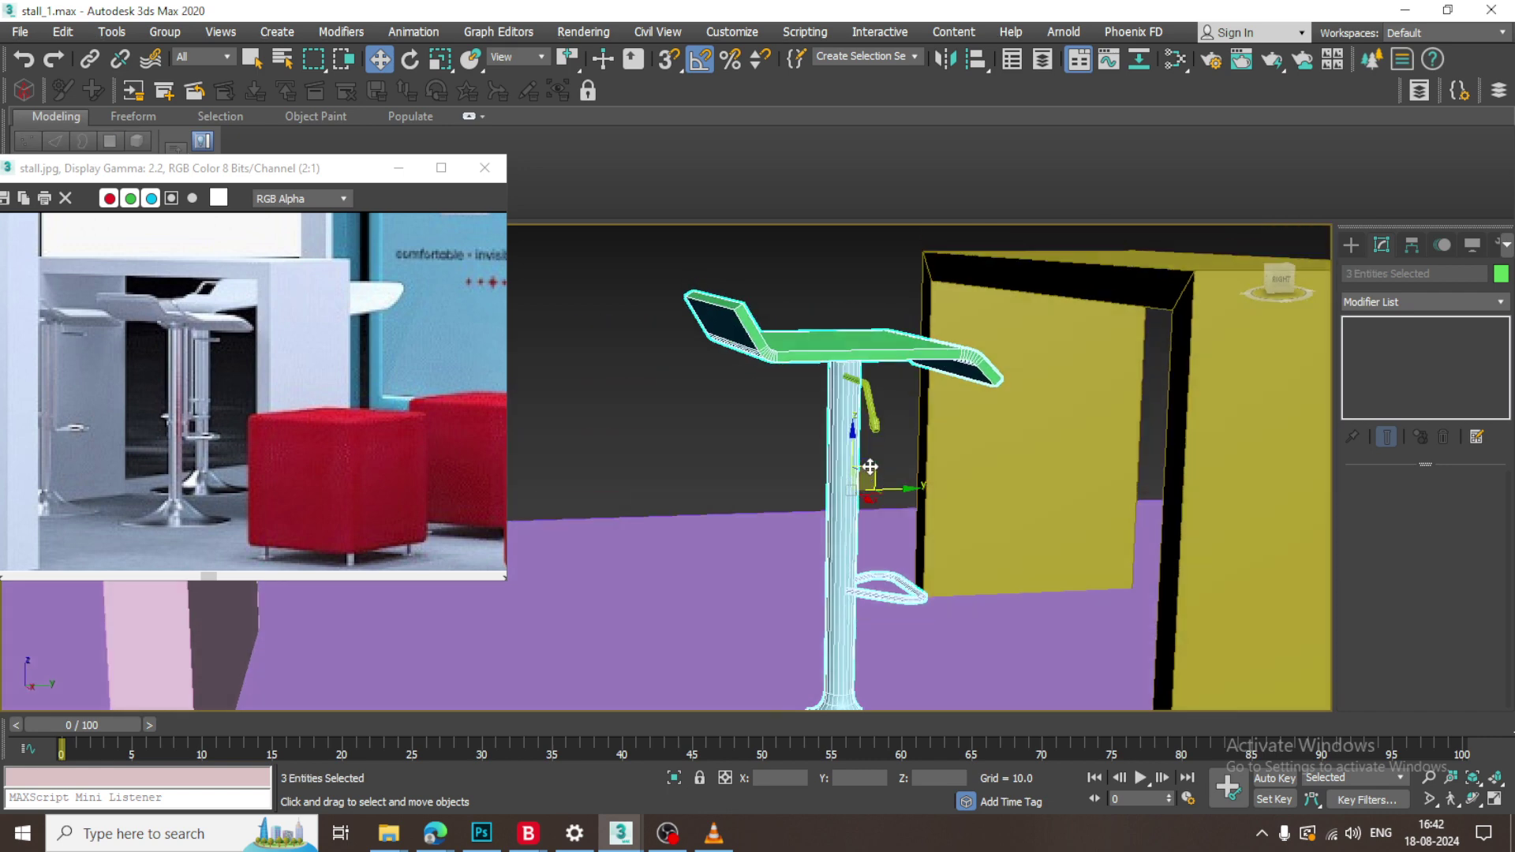
pyautogui.scroll(-5, 879, 426)
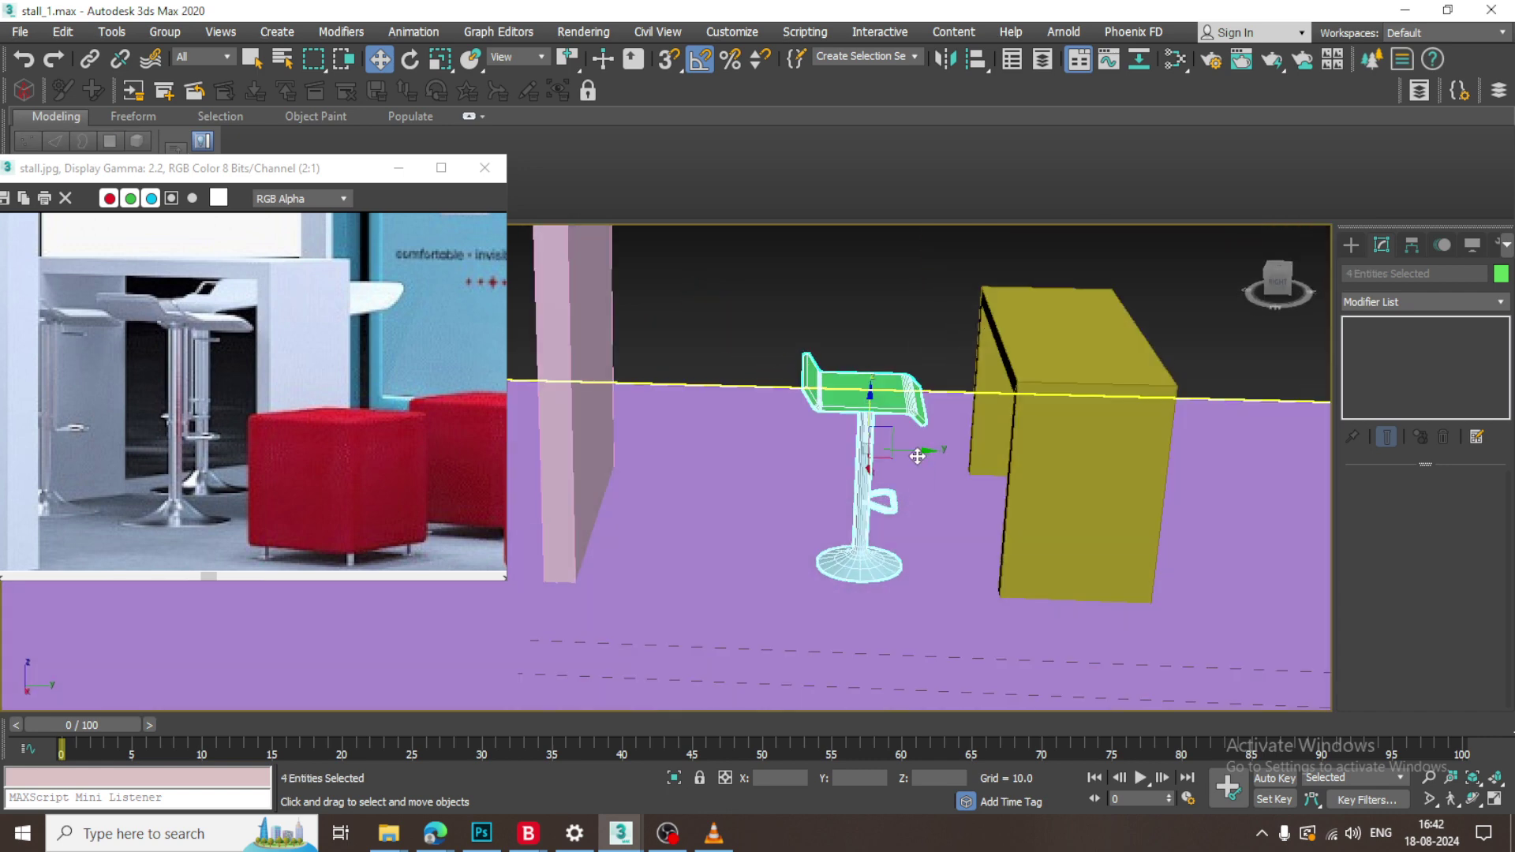
pyautogui.moveTo(920, 450); pyautogui.dragTo(973, 452)
pyautogui.keyDown('alt'); pyautogui.moveTo(973, 452); pyautogui.dragTo(977, 619, button='middle'); pyautogui.keyUp('alt')
pyautogui.moveTo(970, 603); pyautogui.dragTo(953, 556)
pyautogui.keyDown('alt'); pyautogui.moveTo(957, 610); pyautogui.dragTo(963, 589, button='middle'); pyautogui.keyUp('alt')
# Copy the whole stool to a second position beside the first along the high table and save the scene.
pyautogui.keyDown('shift'); pyautogui.moveTo(953, 611); pyautogui.dragTo(821, 490); pyautogui.keyUp('shift')
pyautogui.click(756, 497)
pyautogui.moveTo(756, 497)
pyautogui.keyDown('alt'); pyautogui.mouseDown(button='middle')
pyautogui.moveTo(860, 460)
pyautogui.moveTo(829, 520)
pyautogui.moveTo(748, 493)
pyautogui.mouseUp(button='middle'); pyautogui.keyUp('alt')
pyautogui.scroll(-2, 107, 358)
pyautogui.scroll(3, 791, 498)
pyautogui.hotkey('ctrl', 's')
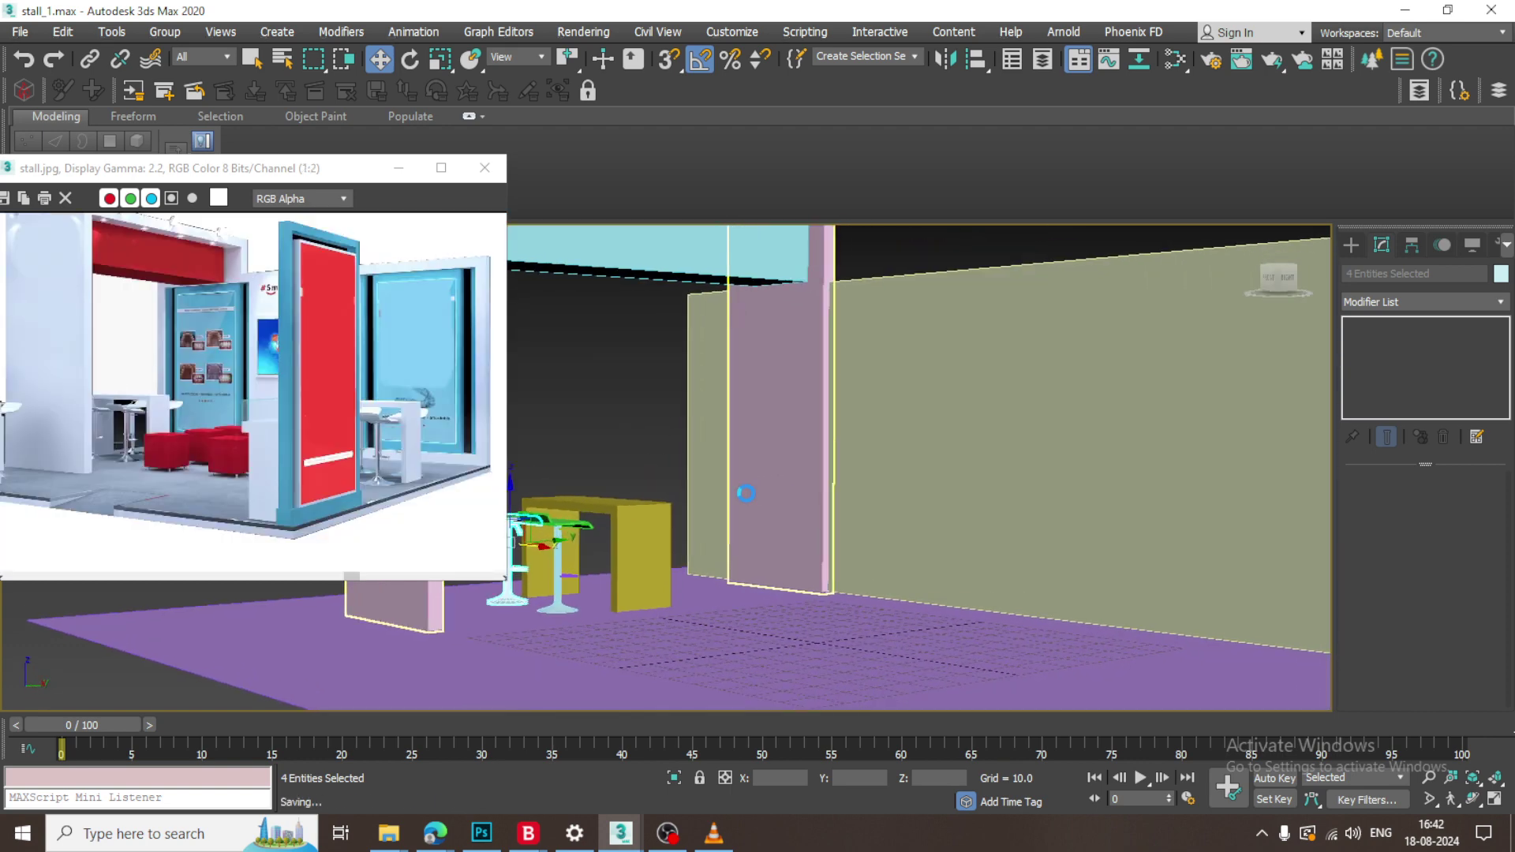
pyautogui.click(669, 834)
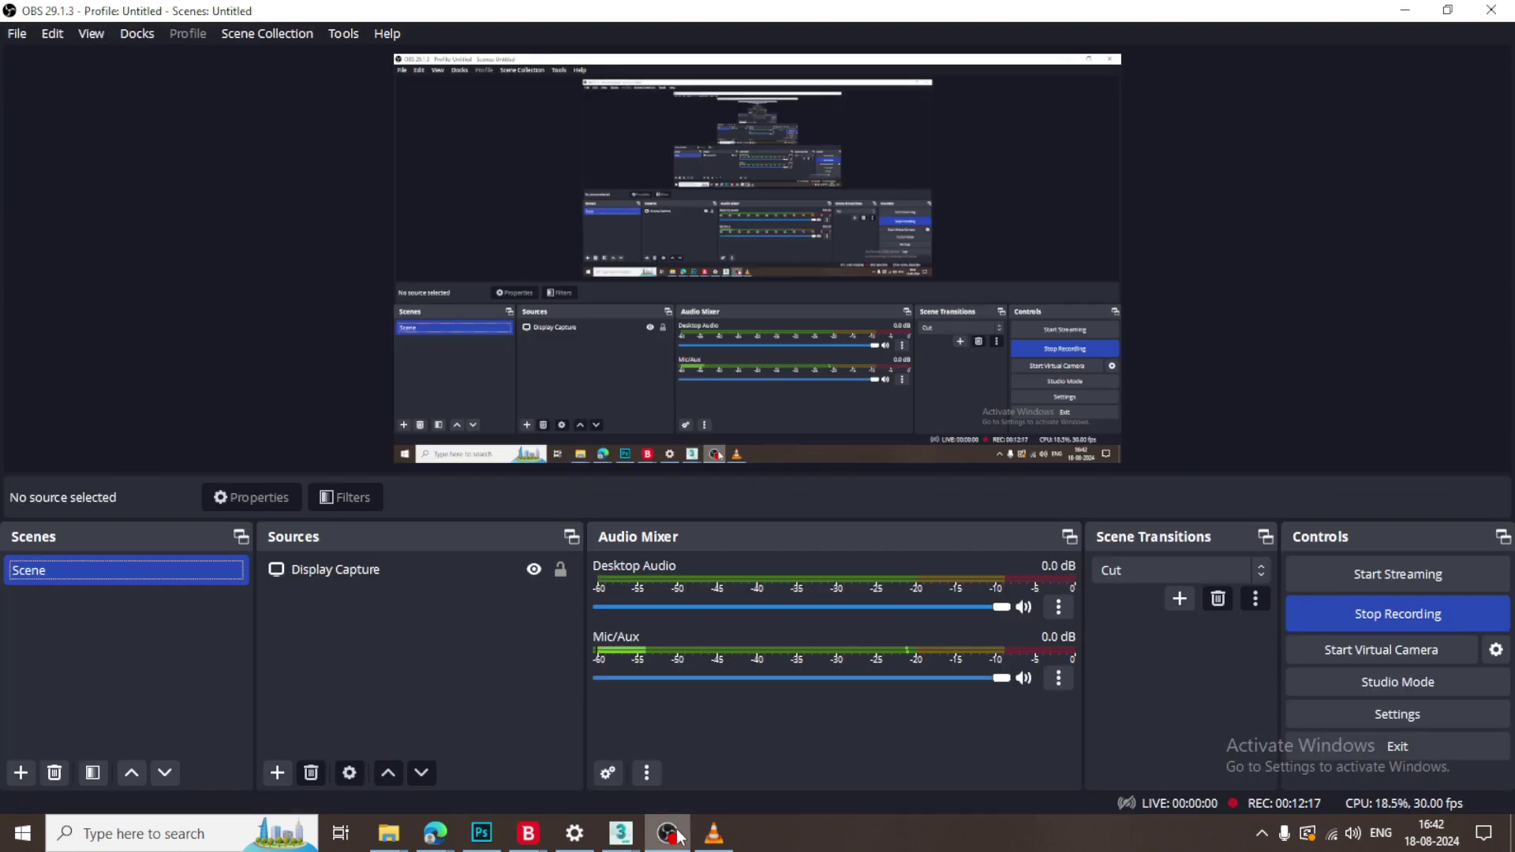
pyautogui.click(669, 834)
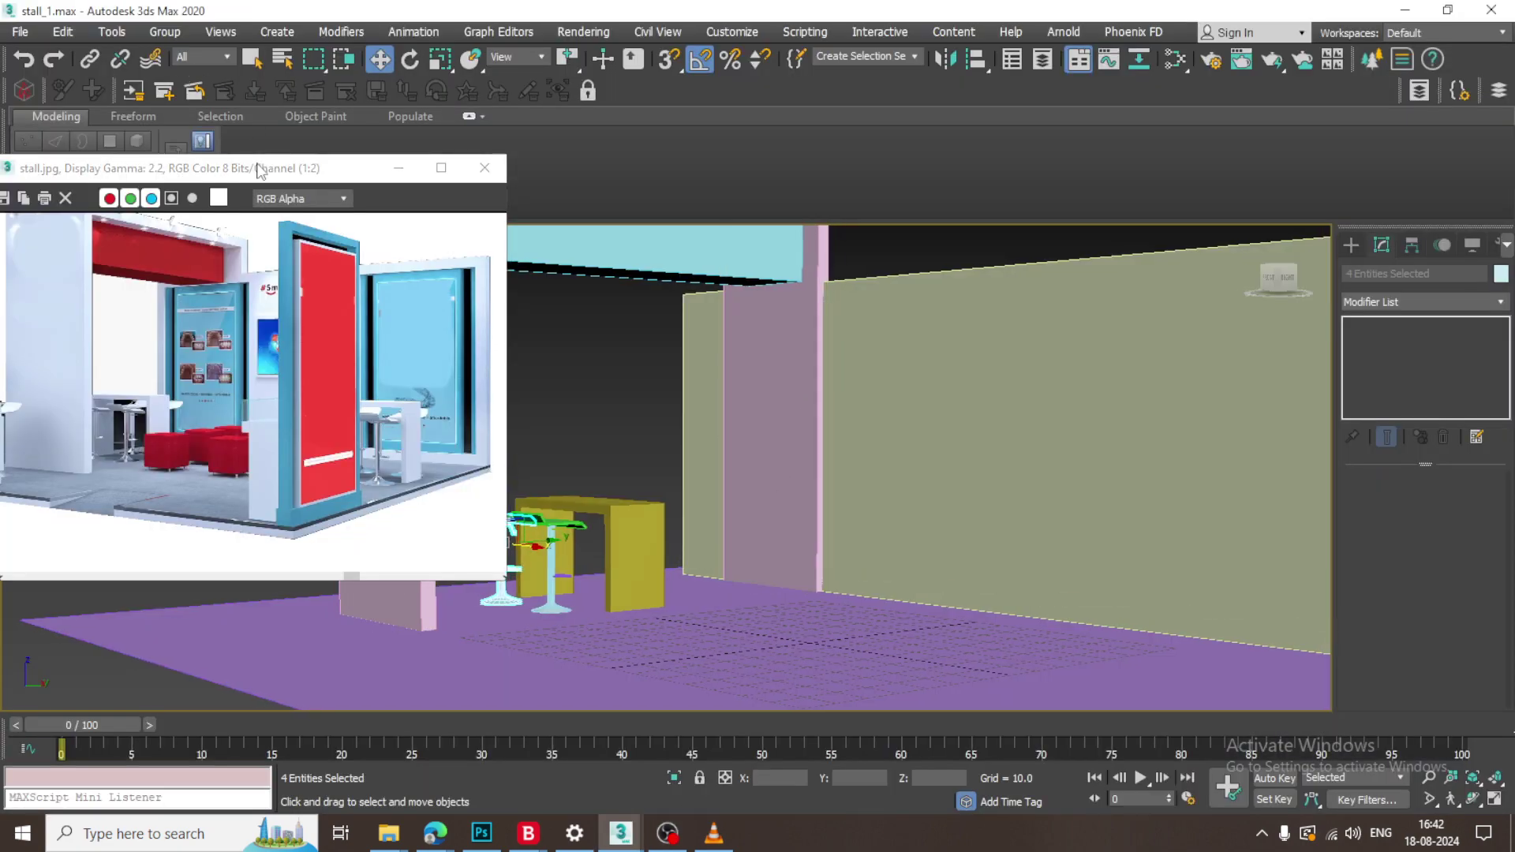
# Move the stall.jpg reference window to the upper corner of the screen and shrink it to free the viewport.
pyautogui.moveTo(261, 171); pyautogui.dragTo(280, 46)
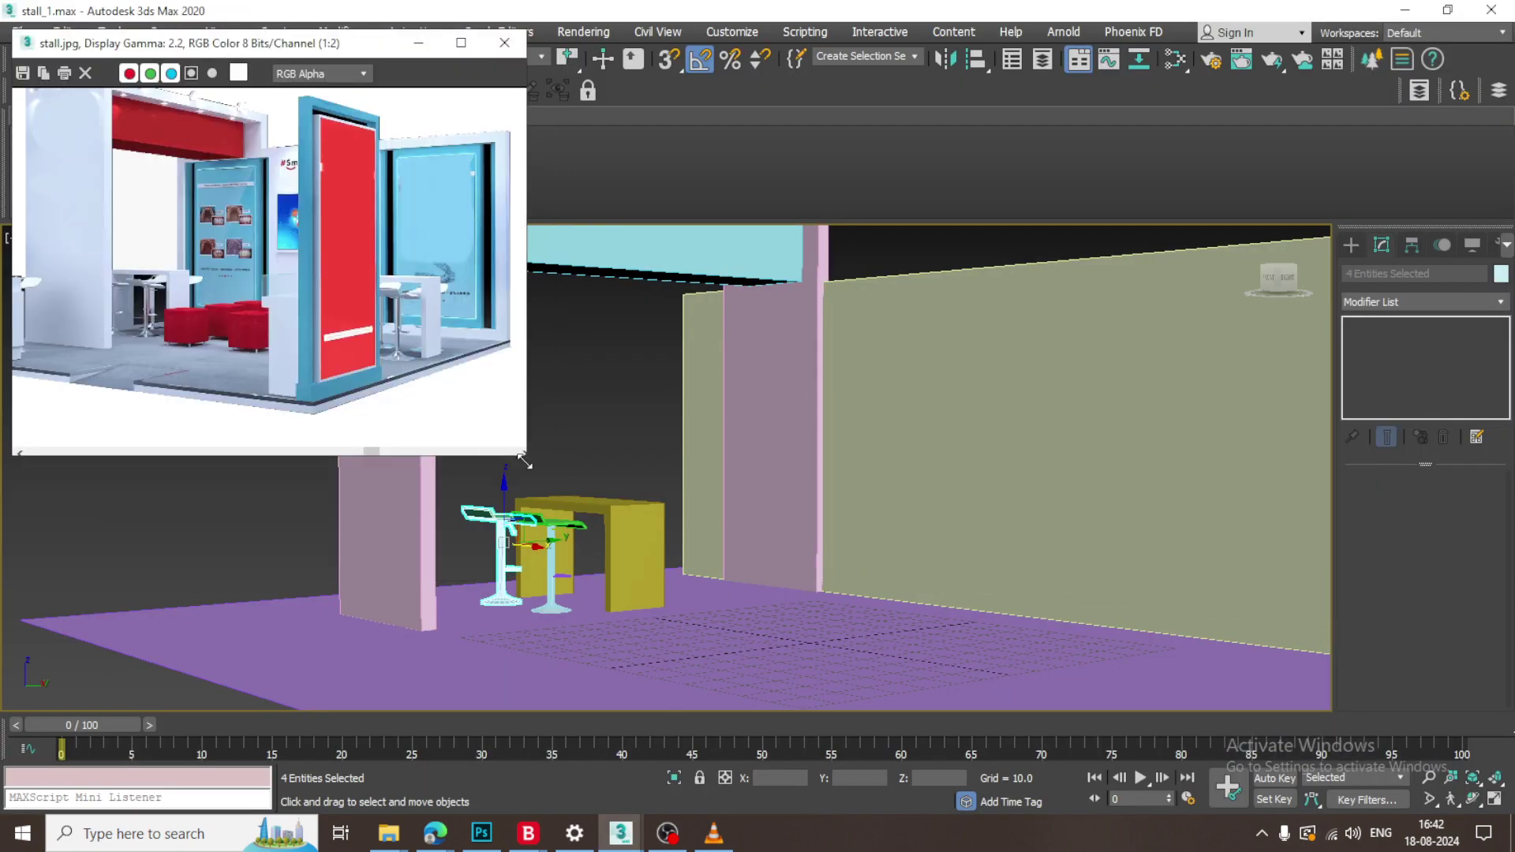
pyautogui.moveTo(525, 461); pyautogui.dragTo(461, 406)
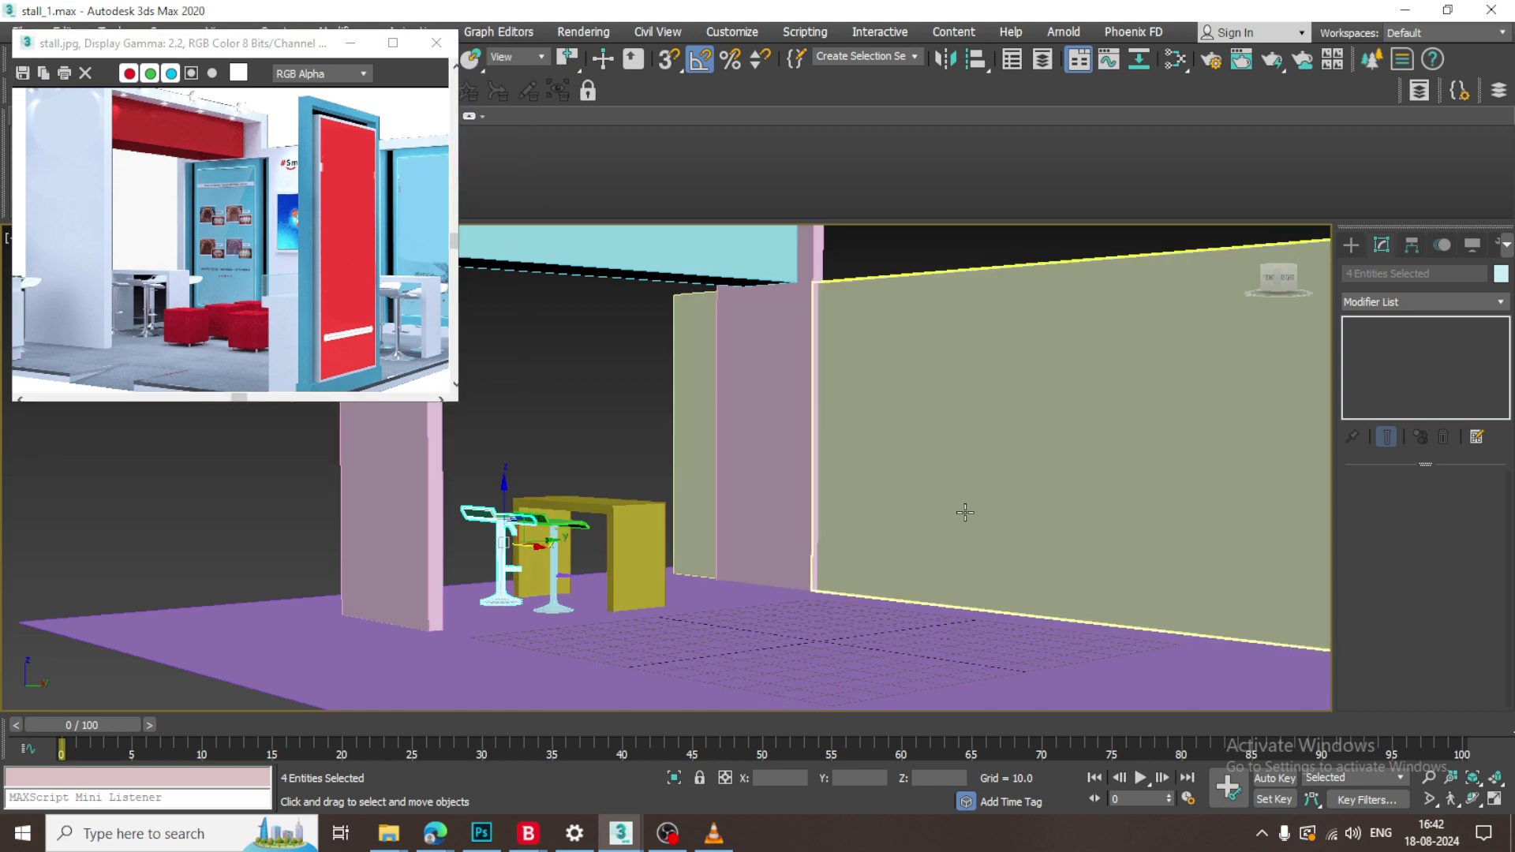
pyautogui.scroll(-5, 963, 511)
pyautogui.scroll(5, 937, 528)
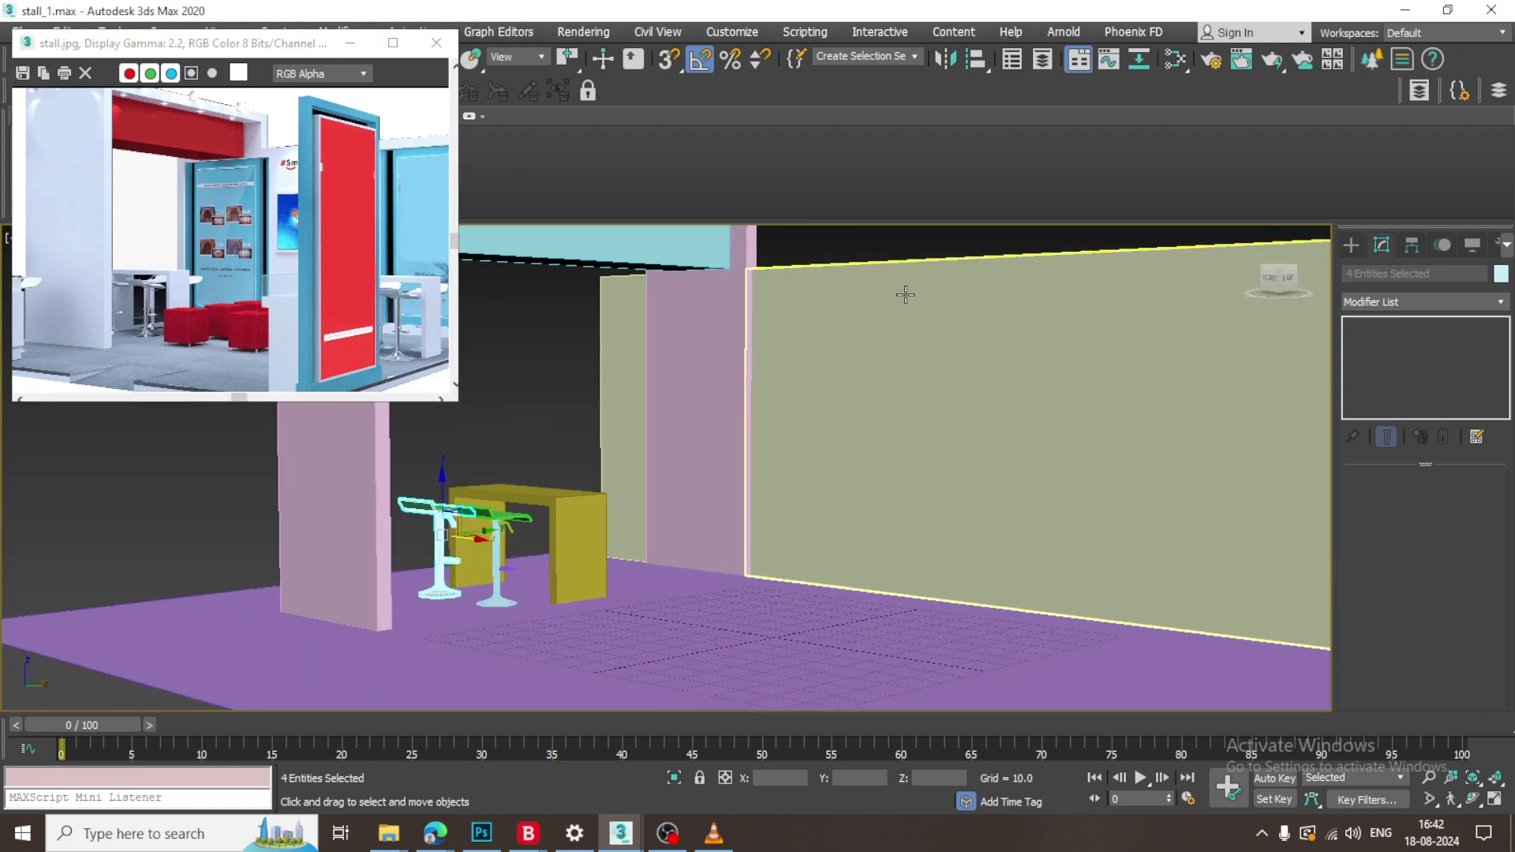
# Select the long side wall, shift the reference window further into the corner and switch the viewport to Expert Mode.
pyautogui.click(900, 257)
pyautogui.moveTo(237, 43); pyautogui.dragTo(197, 49)
pyautogui.click(57, 117)
pyautogui.click(964, 229)
pyautogui.hotkey('ctrl', 'x')
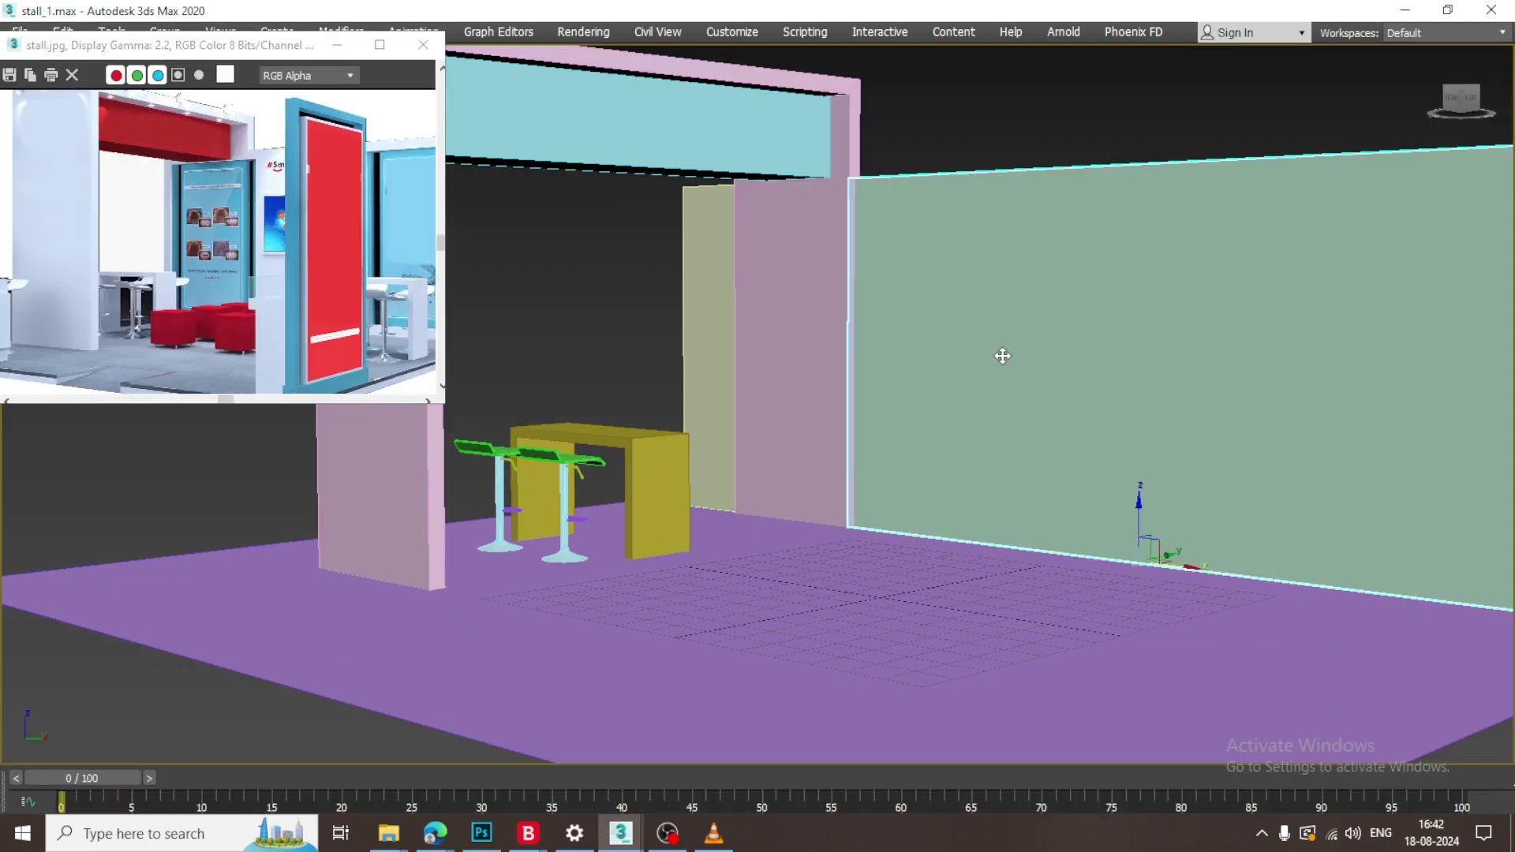
pyautogui.moveTo(1003, 356); pyautogui.dragTo(917, 431, button='middle')
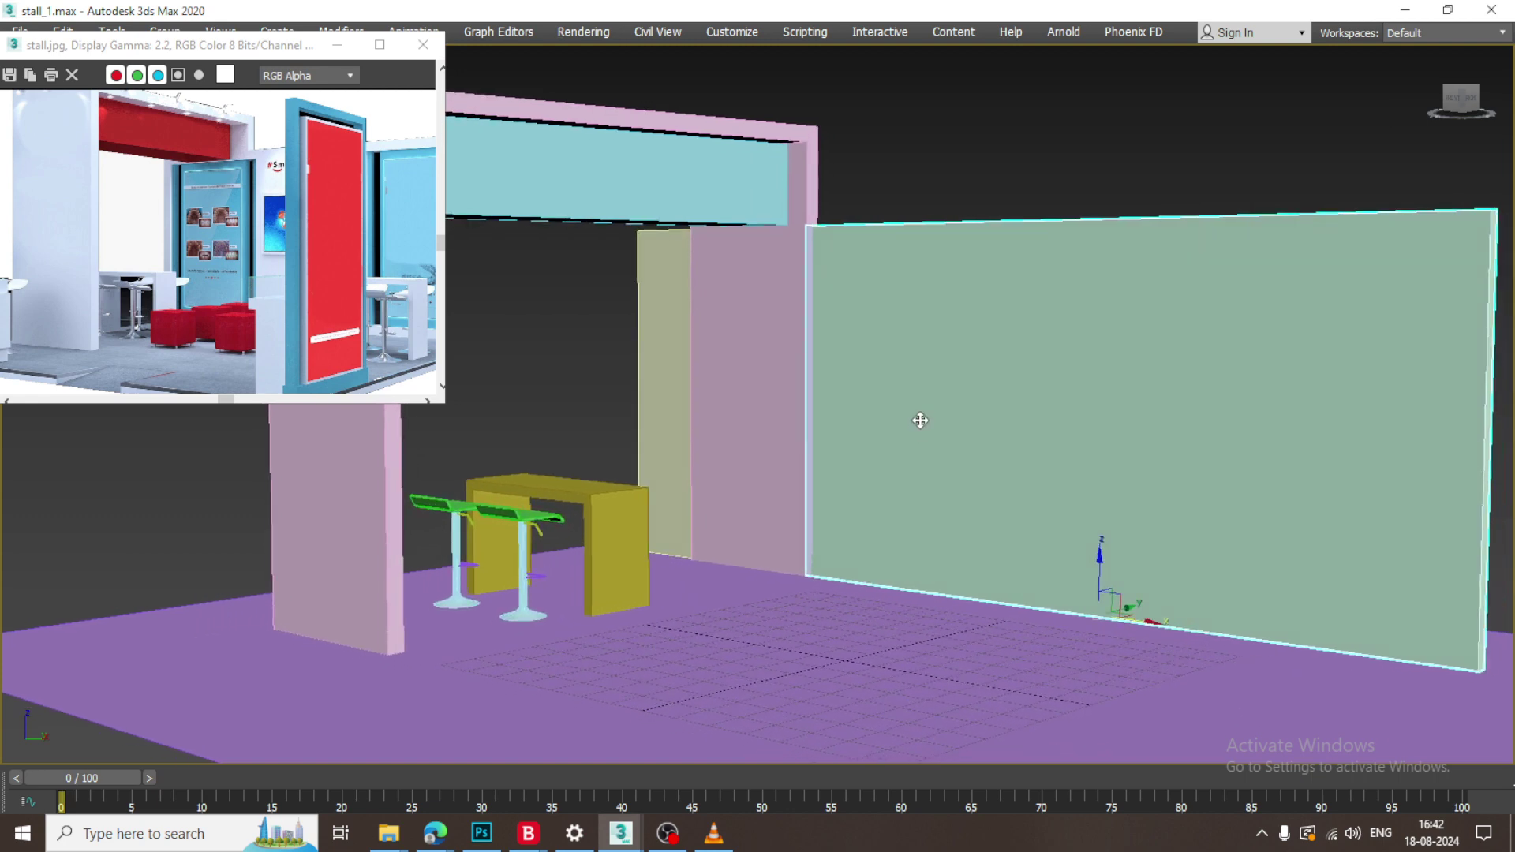